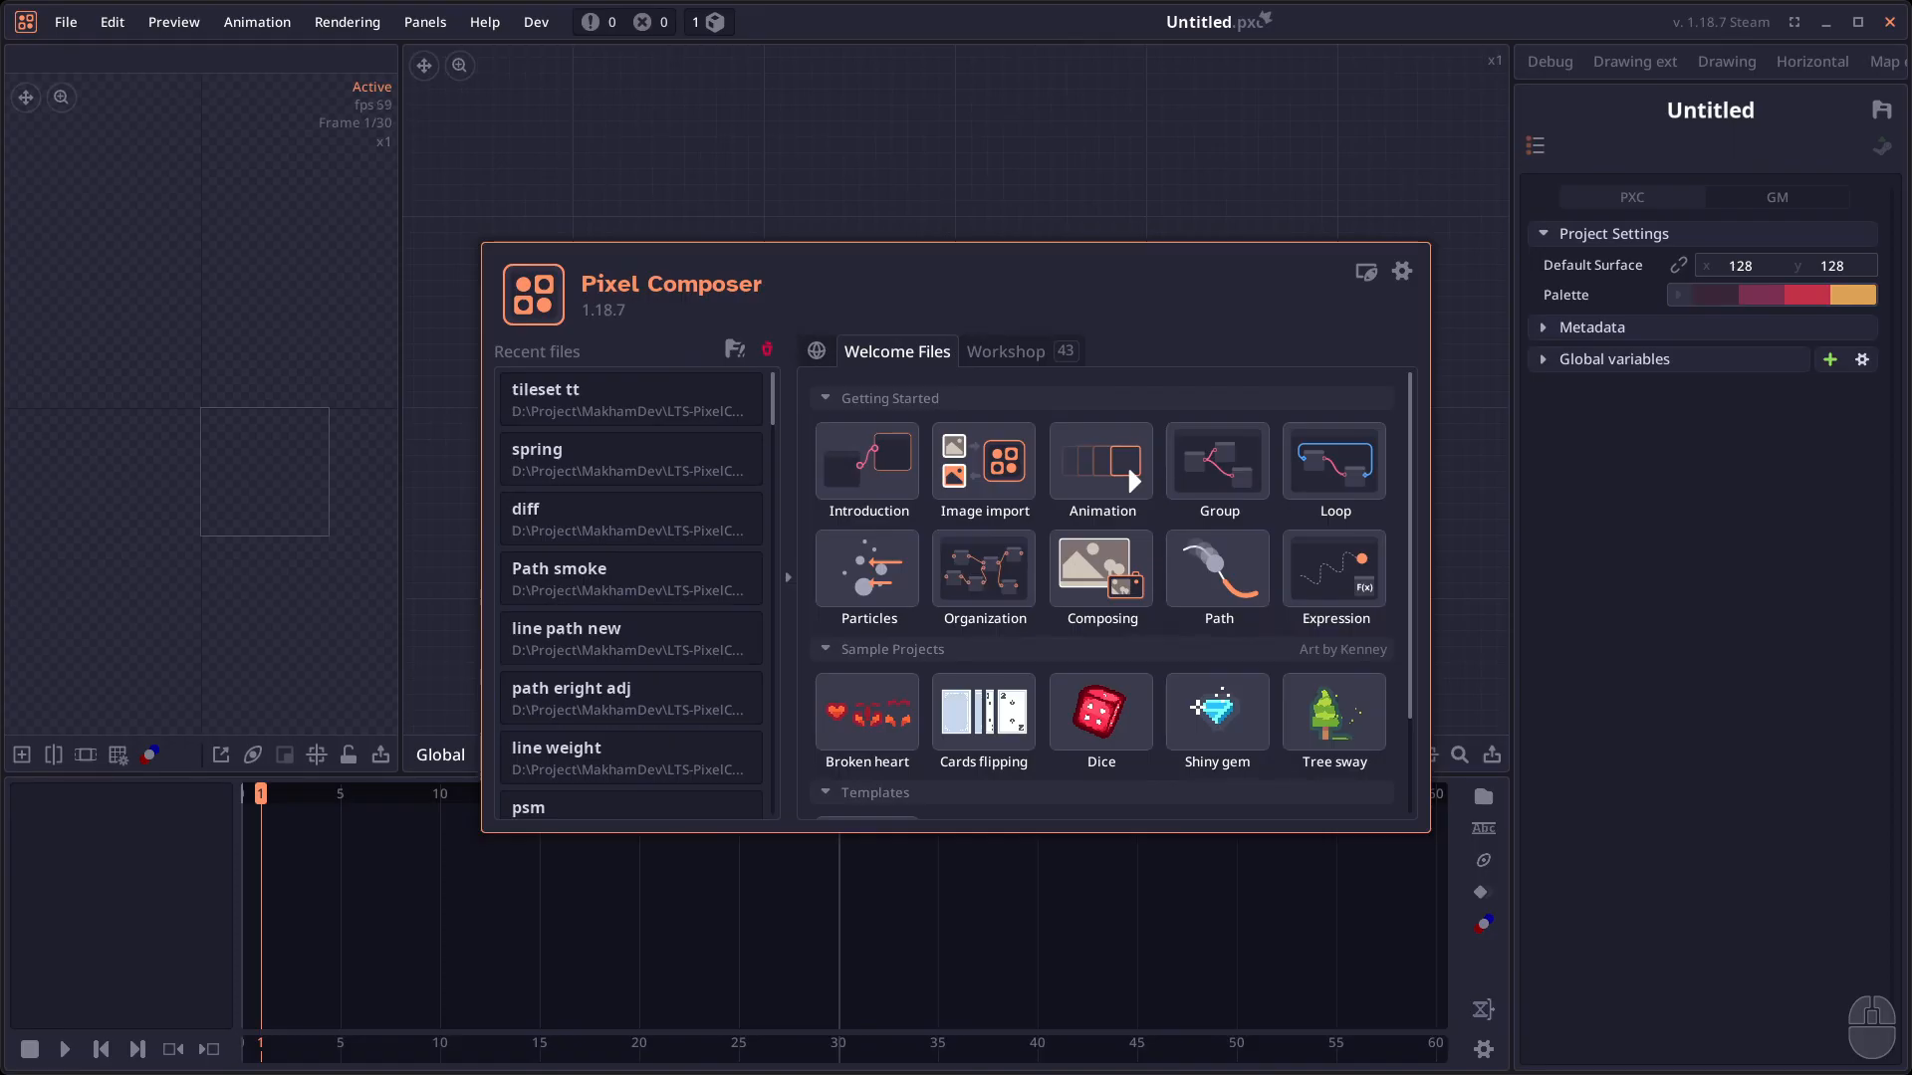
Add a Separate Color node to the graph and connect the apple image's surface output to its surface input.
{"action": "left_click", "coordinate": [1655, 605]}
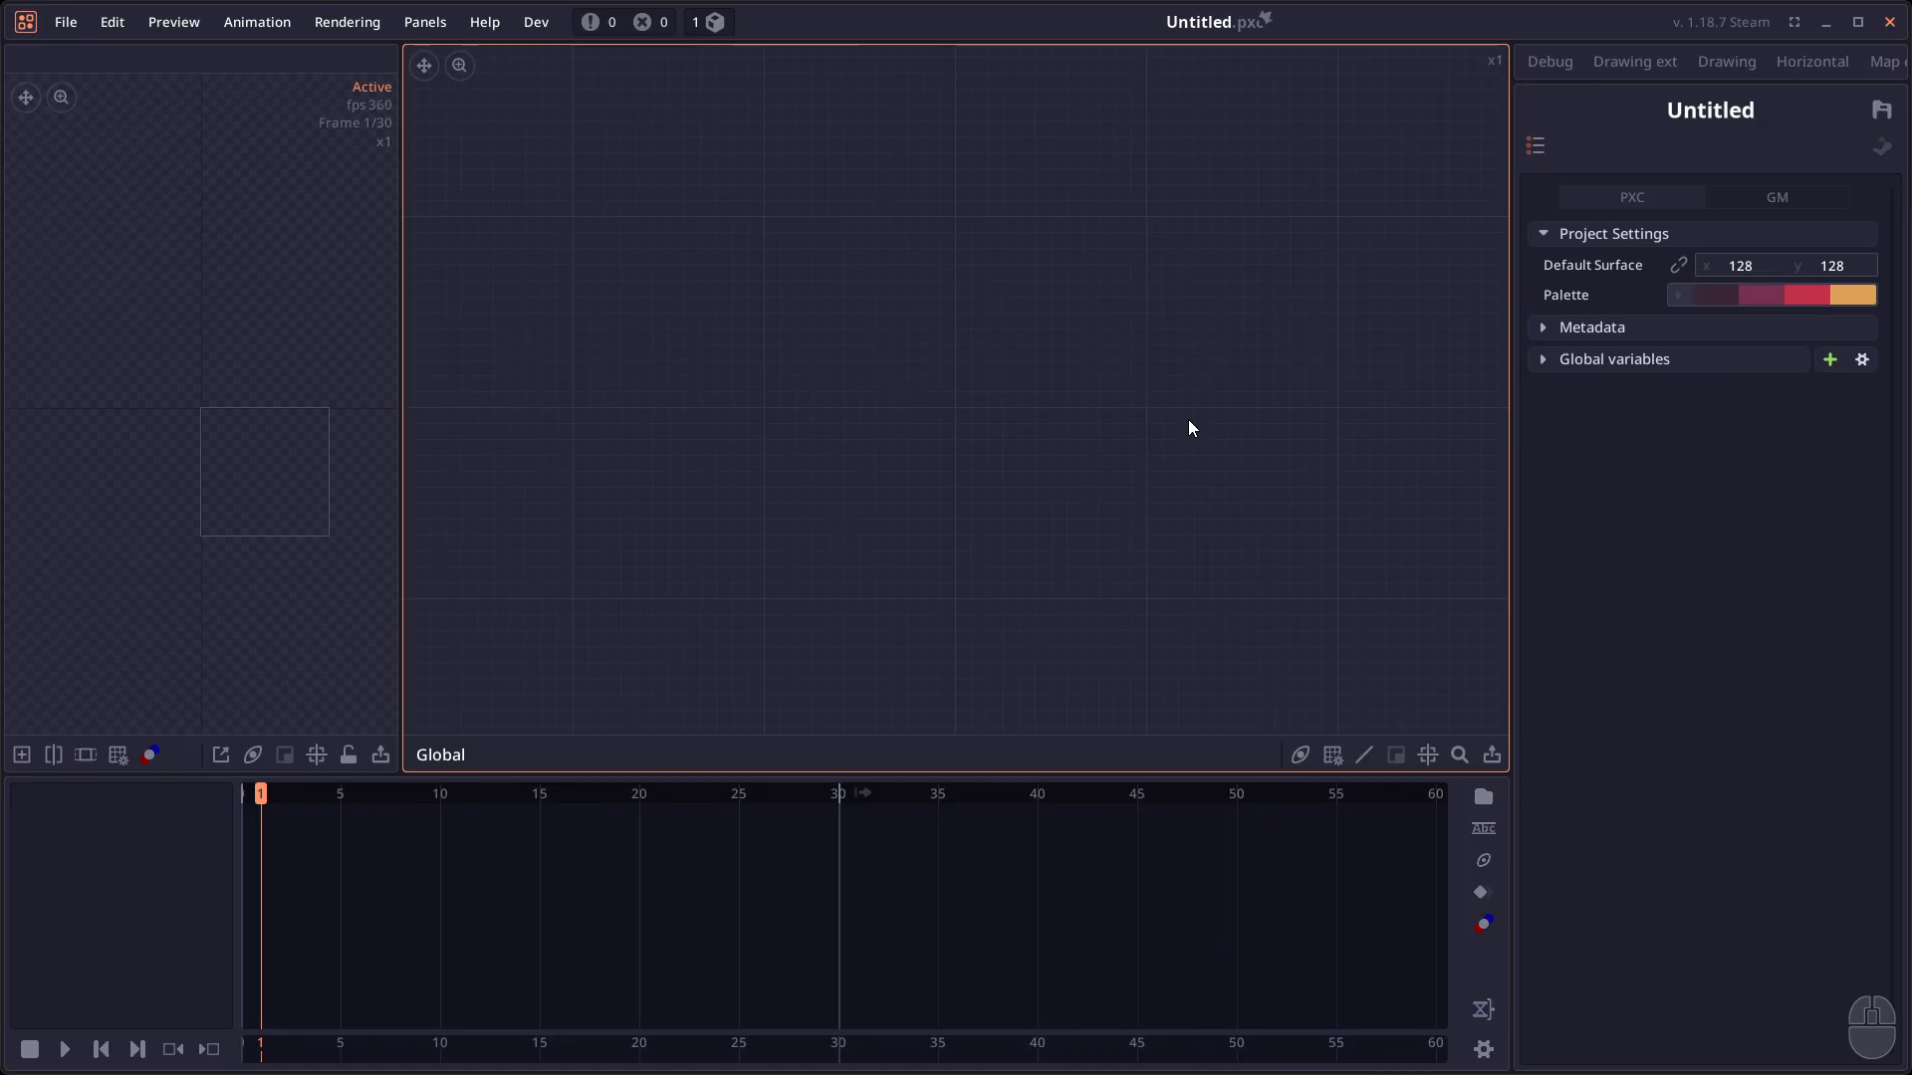
{"action": "right_click", "coordinate": [872, 273]}
{"action": "type", "text": "sepa"}
{"action": "left_click_drag", "start_coordinate": [876, 321], "coordinate": [924, 321]}
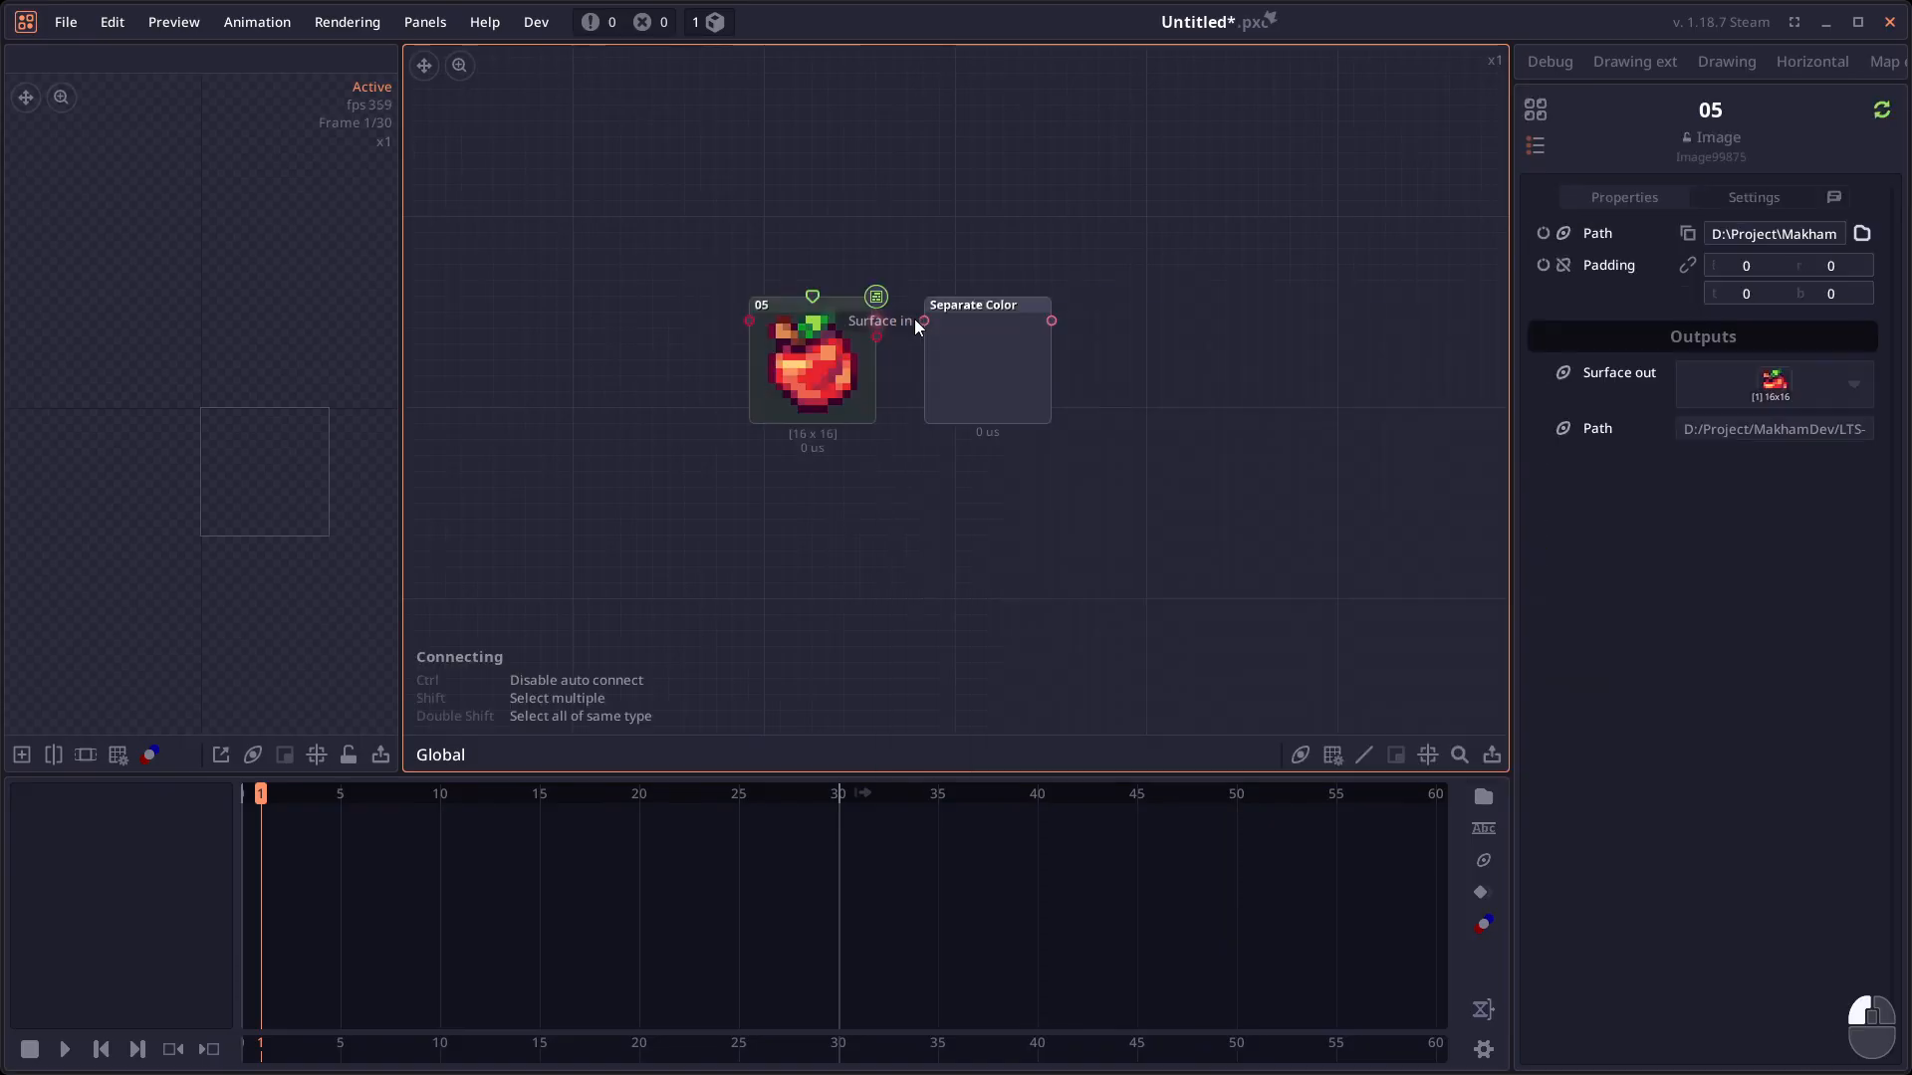
Widen the preview area and examine the individual color layers produced by the Separate Color node.
{"action": "left_click_drag", "start_coordinate": [394, 695], "coordinate": [687, 695]}
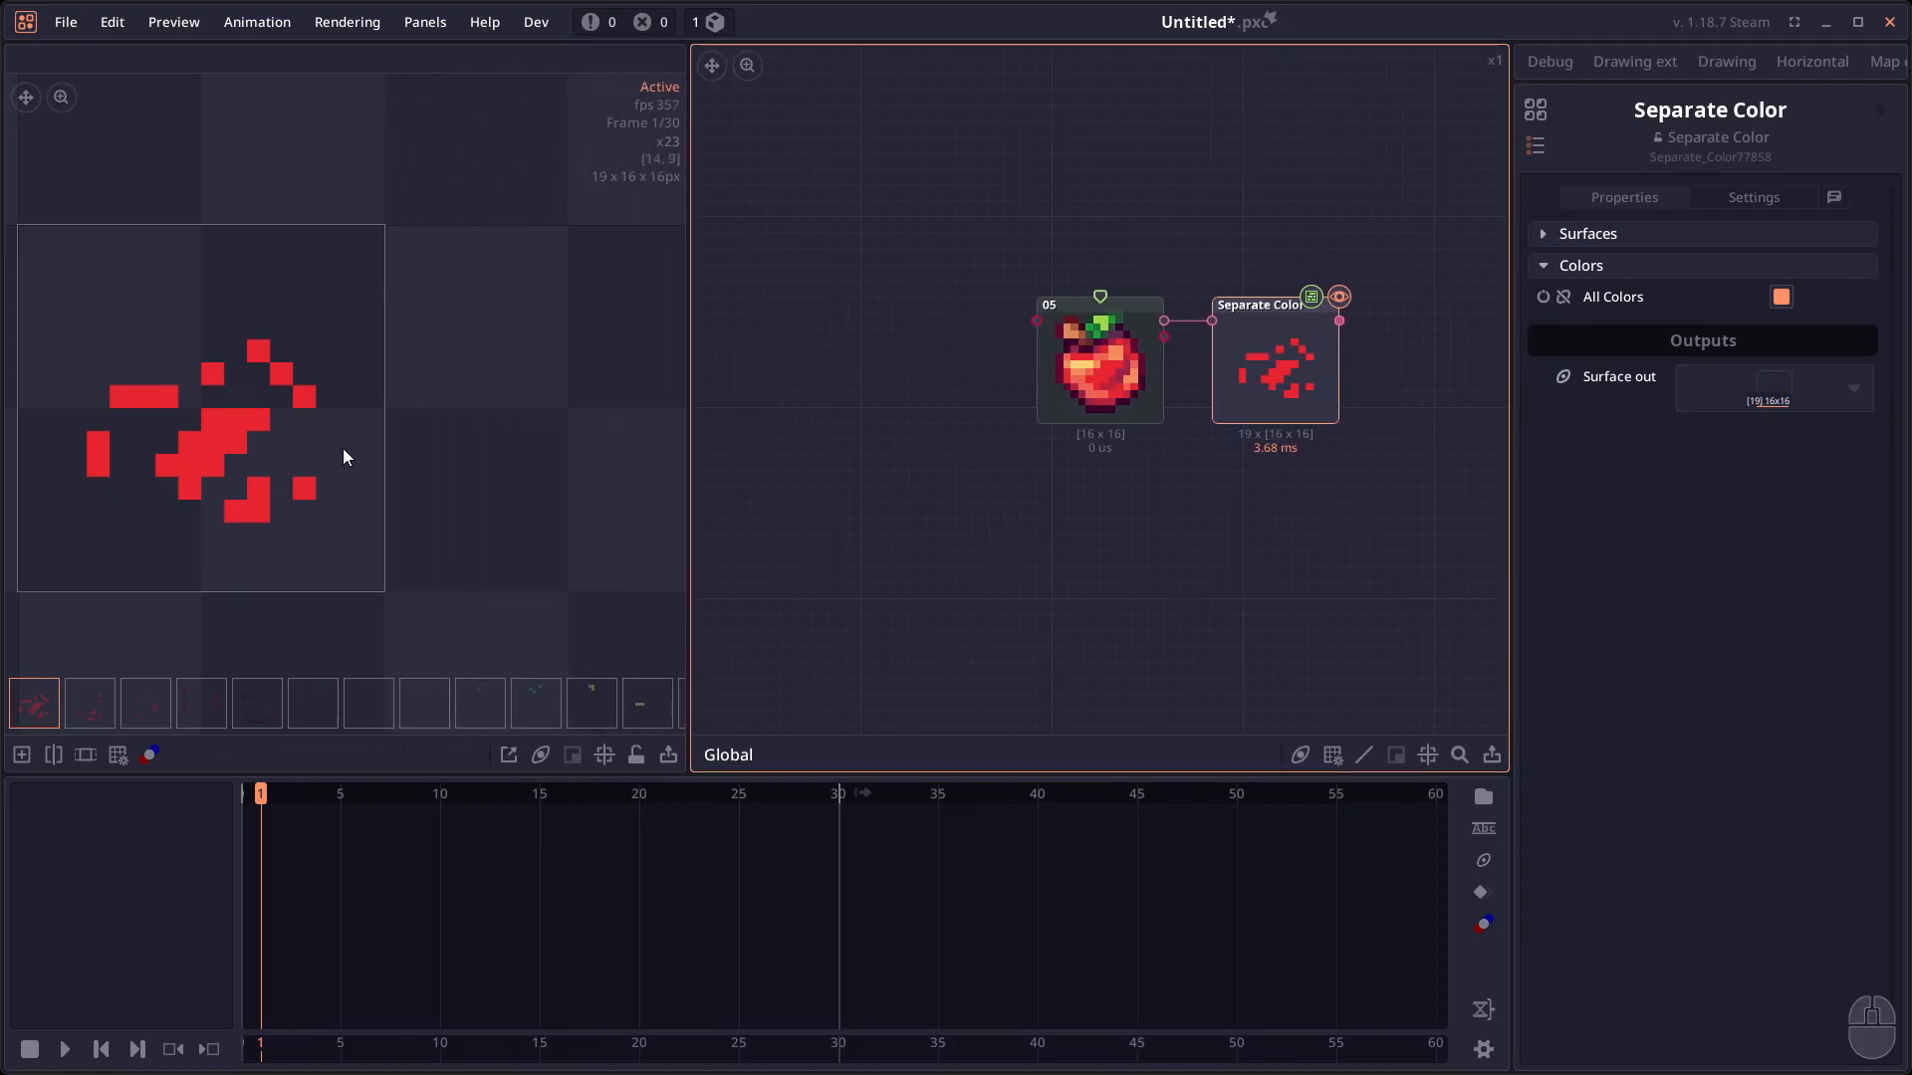
{"action": "left_click_drag", "start_coordinate": [346, 449], "coordinate": [494, 458]}
{"action": "scroll", "coordinate": [494, 459], "scroll_direction": "up", "scroll_amount": 2}
{"action": "scroll", "coordinate": [87, 711], "scroll_direction": "down", "scroll_amount": 2}
{"action": "scroll", "coordinate": [239, 710], "scroll_direction": "up", "scroll_amount": 1}
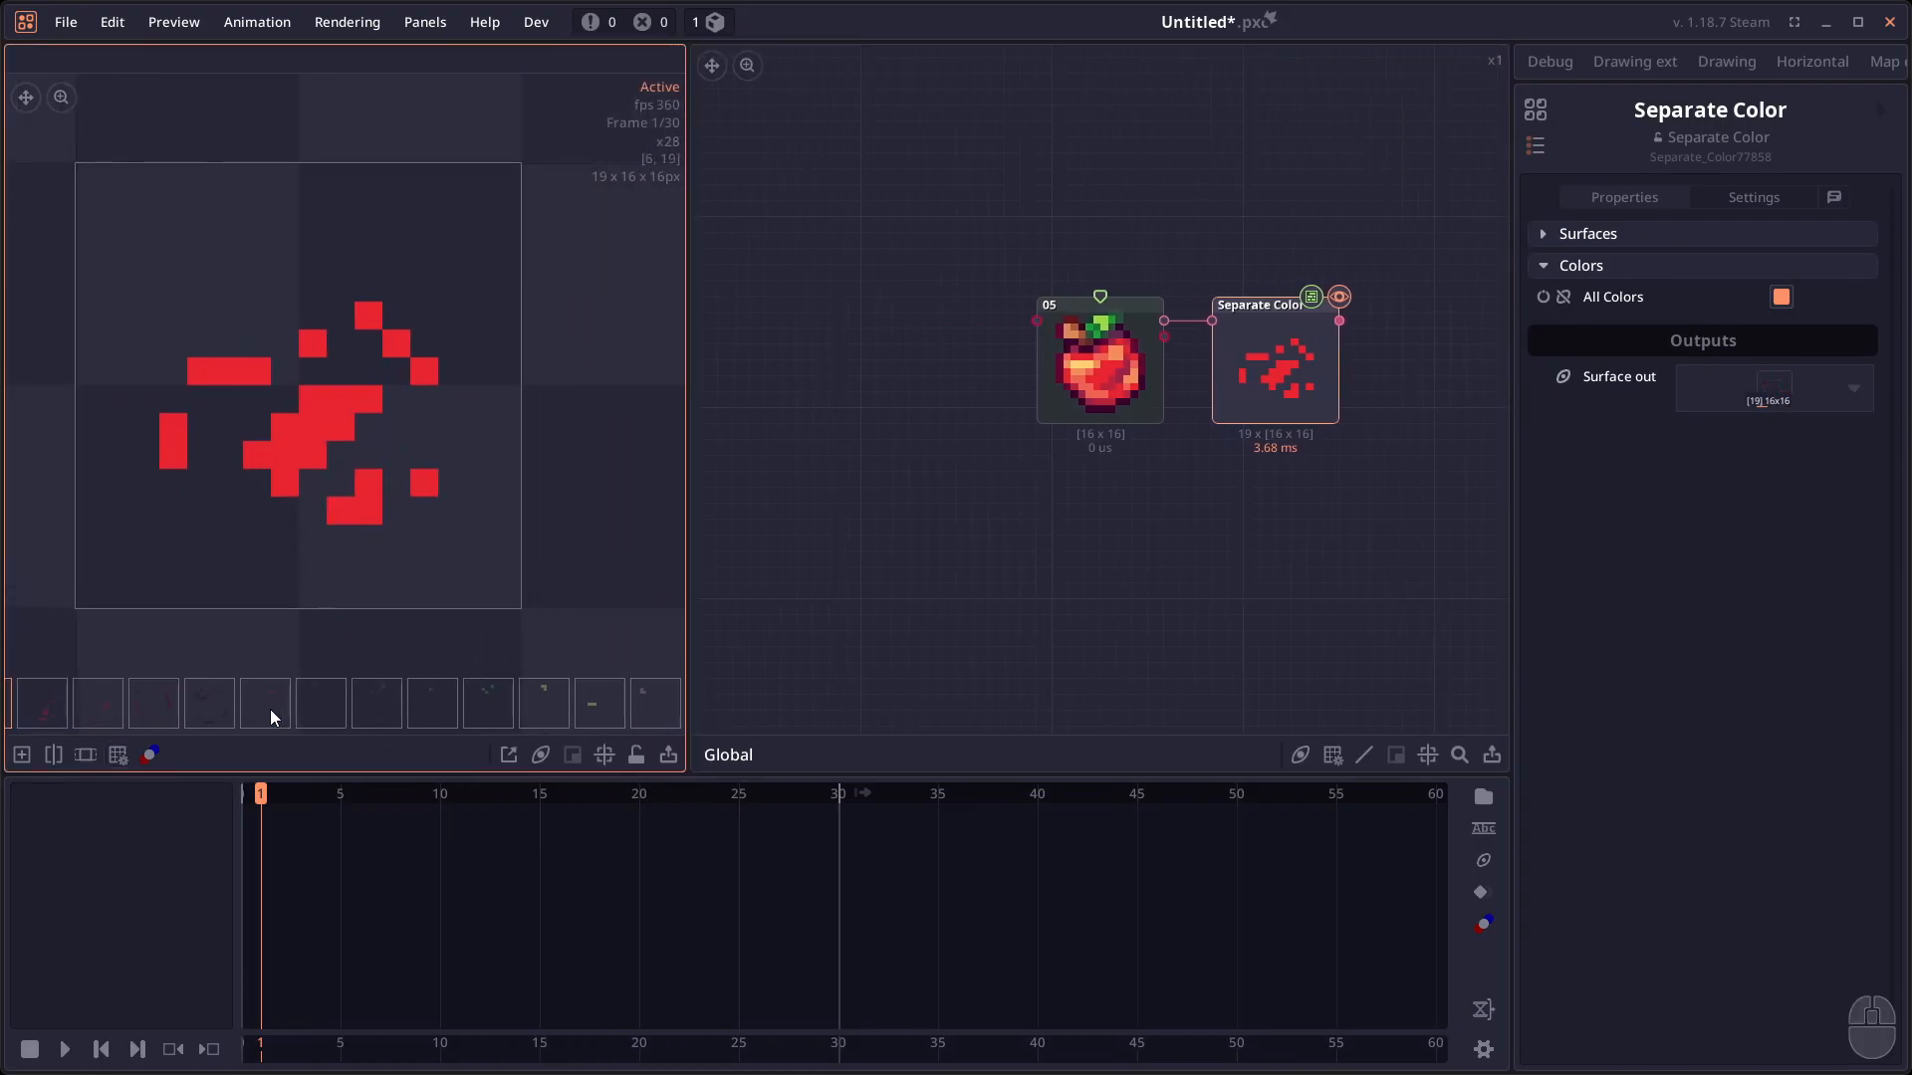
{"action": "scroll", "coordinate": [106, 708], "scroll_direction": "down", "scroll_amount": 3}
{"action": "scroll", "coordinate": [399, 717], "scroll_direction": "down", "scroll_amount": 4}
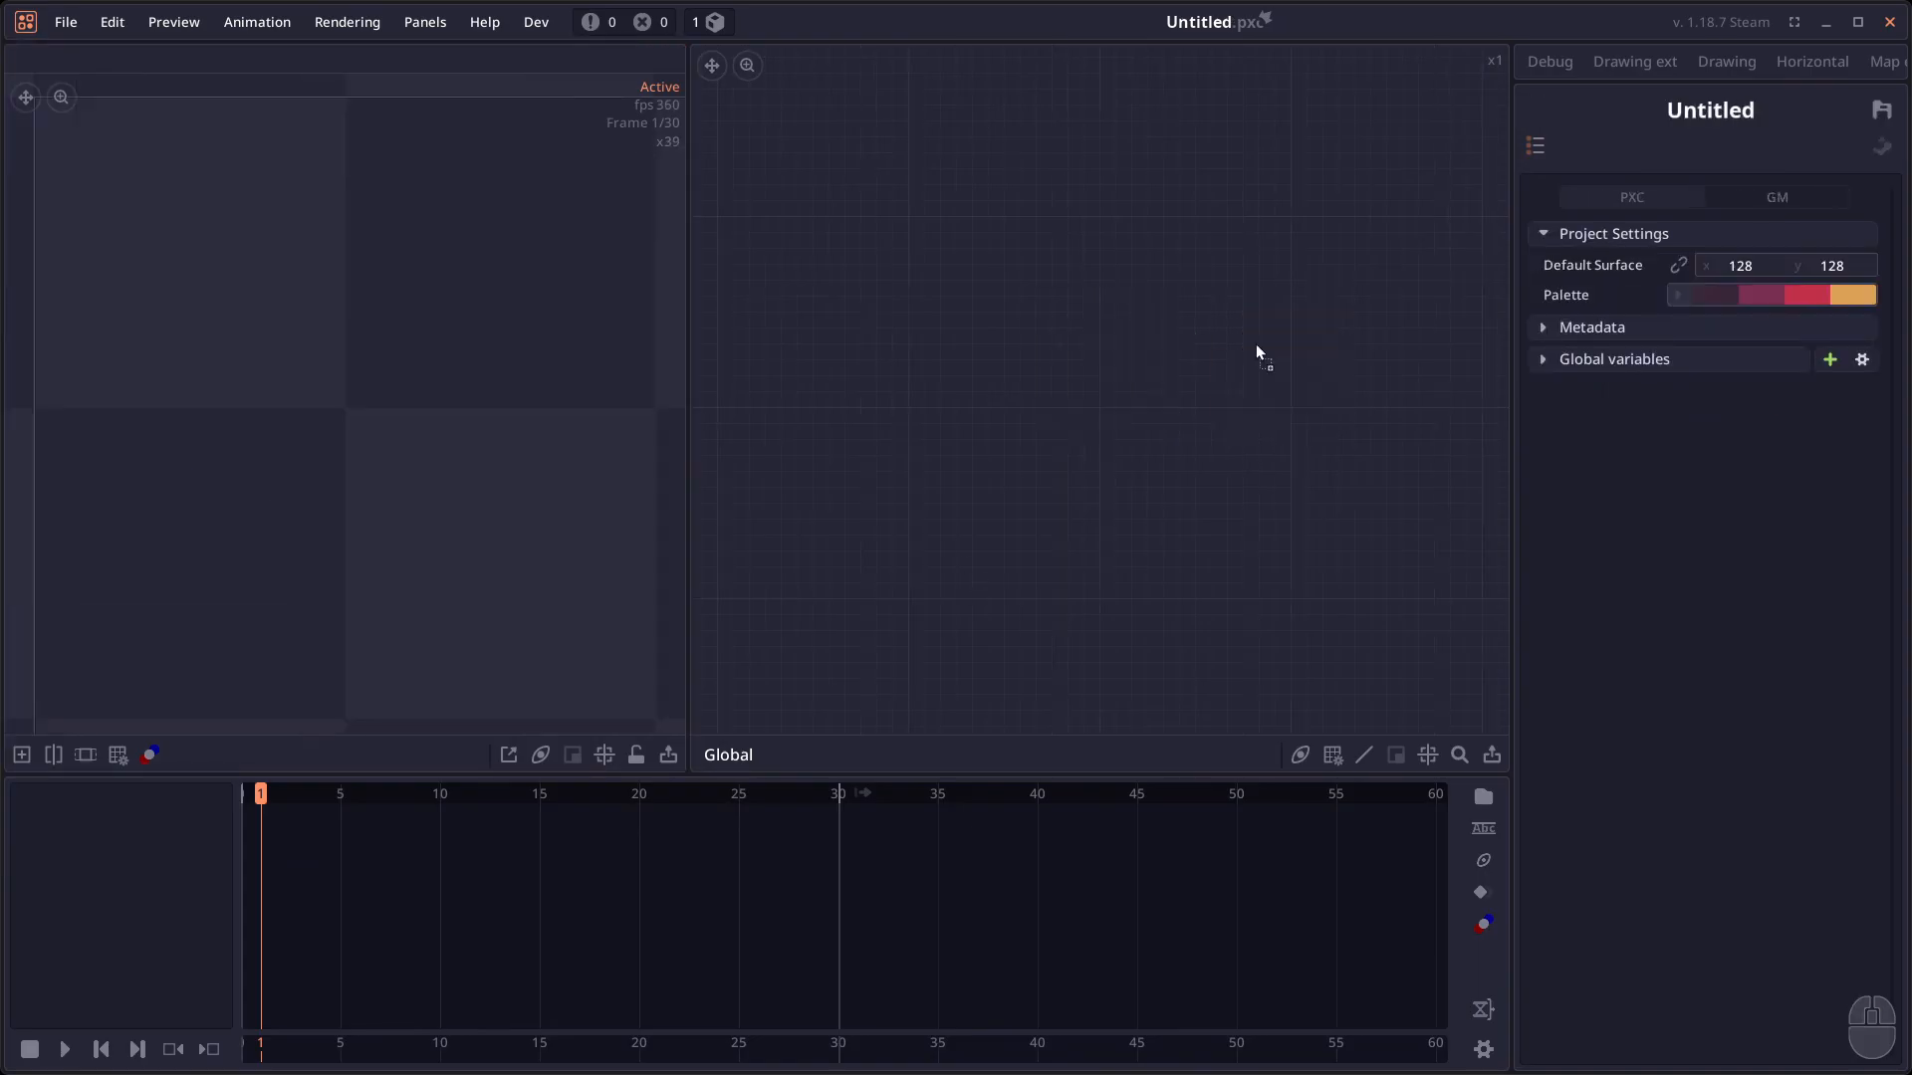
Place the apple image in the graph with a Surface Data node, and start a new empty project.
{"action": "left_click_drag", "start_coordinate": [1257, 344], "coordinate": [1092, 410]}
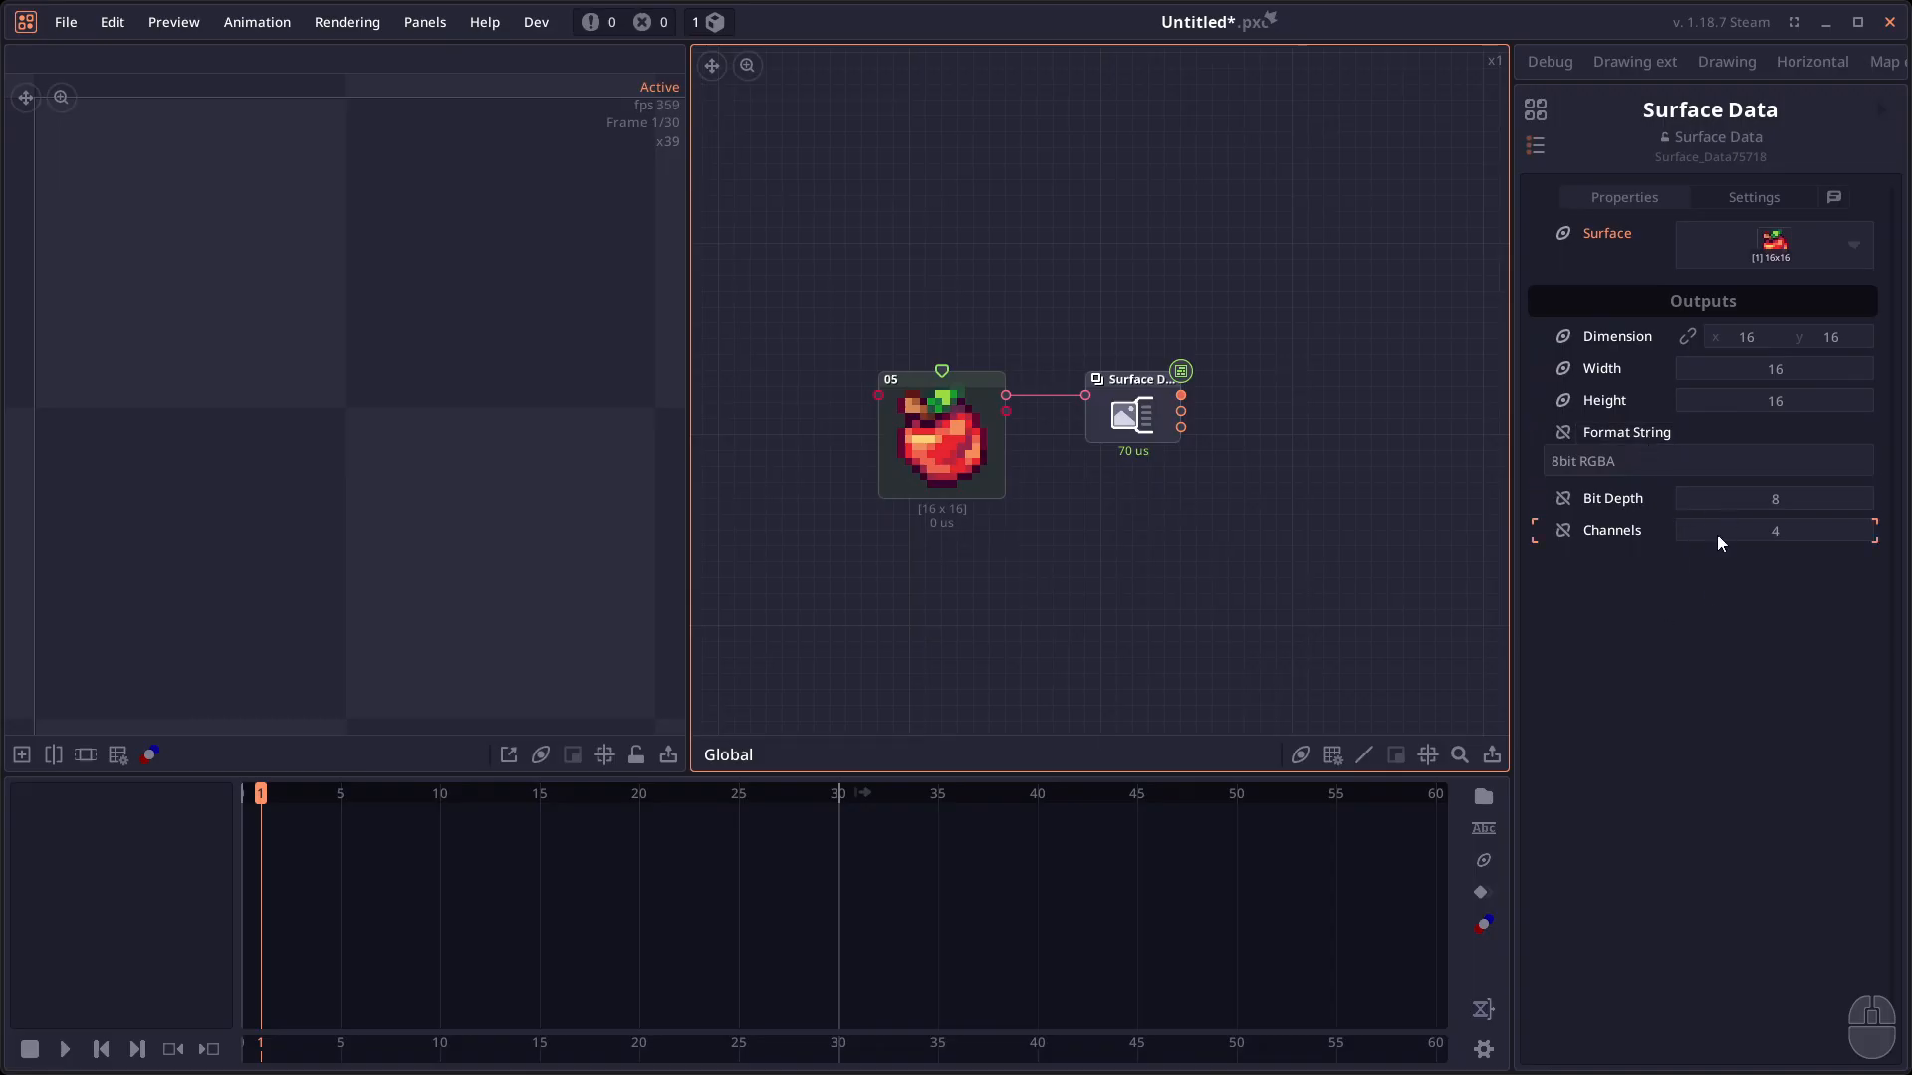
{"action": "key", "text": "ctrl+n"}
{"action": "left_click", "coordinate": [947, 571]}
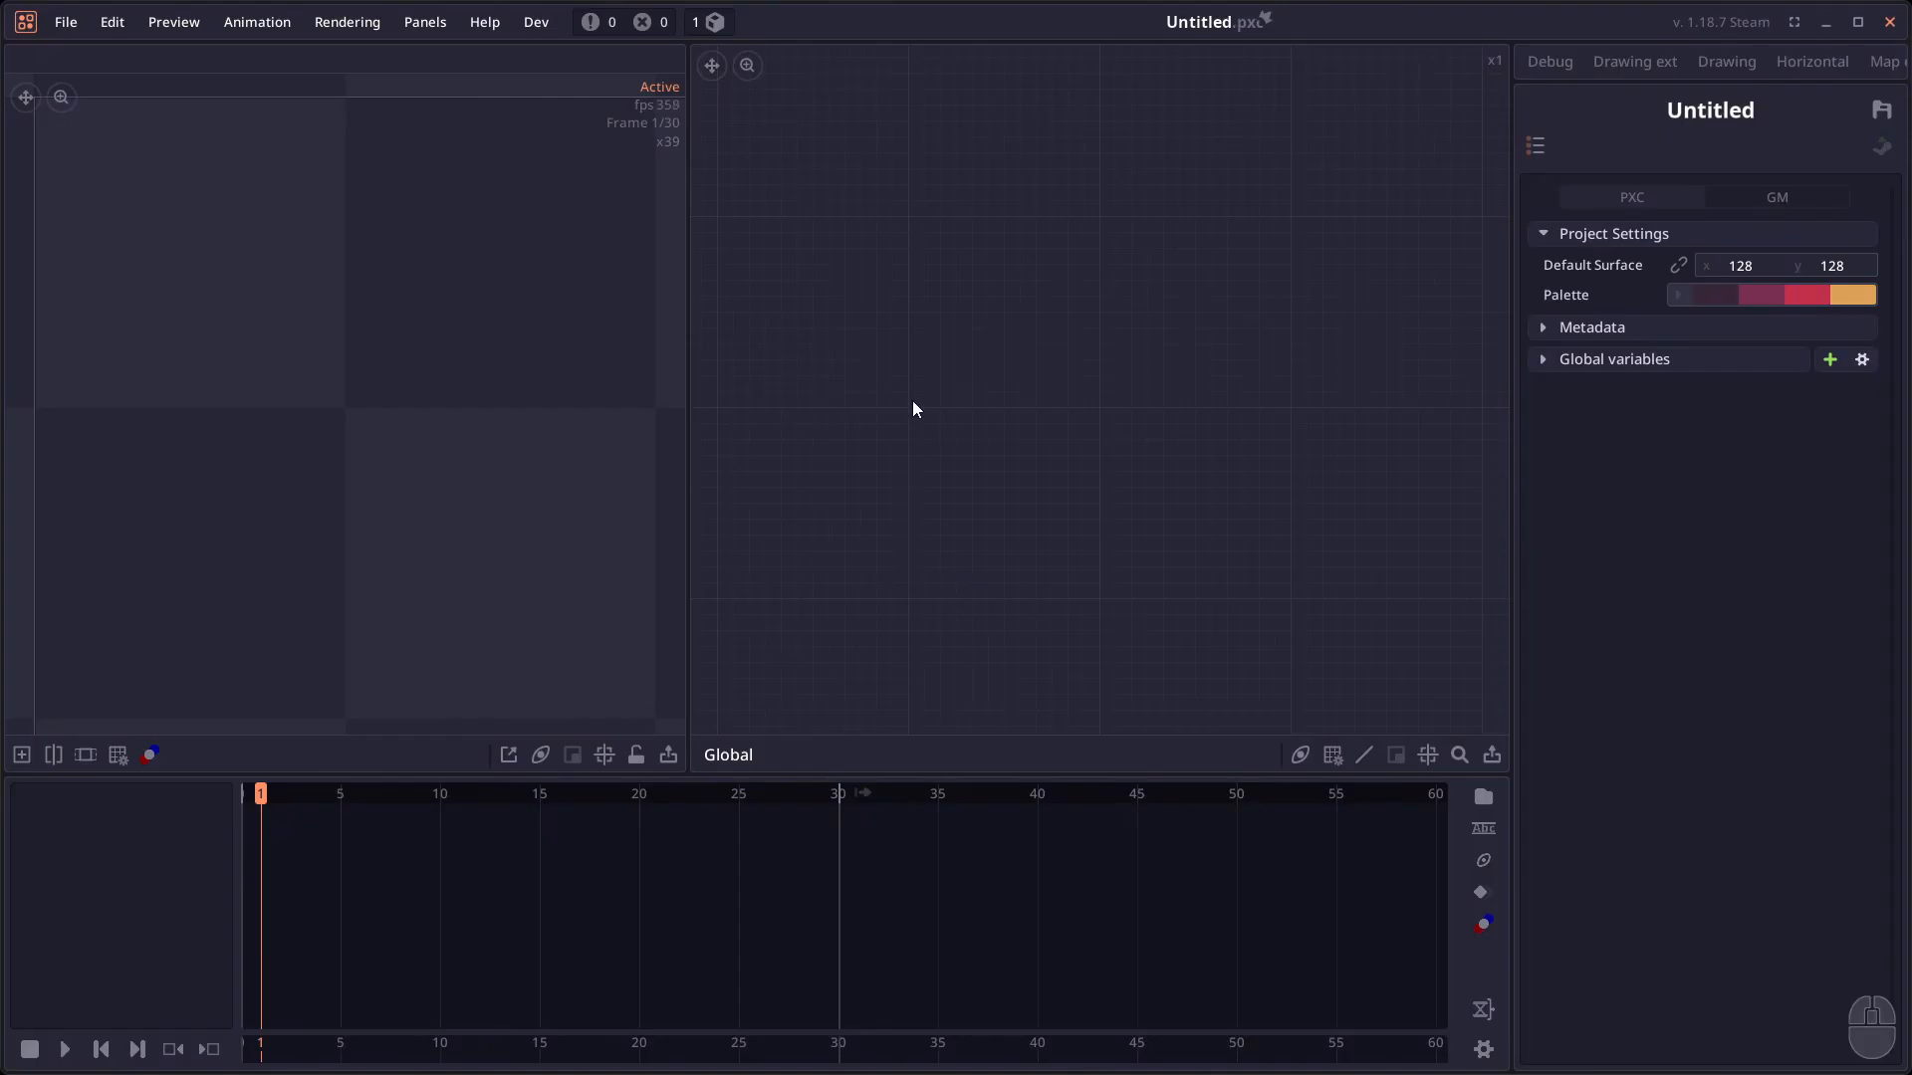
Add an Array Unique node, place the Array Boolean Opr node directly below it, and open that node's Operation options.
{"action": "right_click", "coordinate": [1062, 253]}
{"action": "type", "text": "arrayuni"}
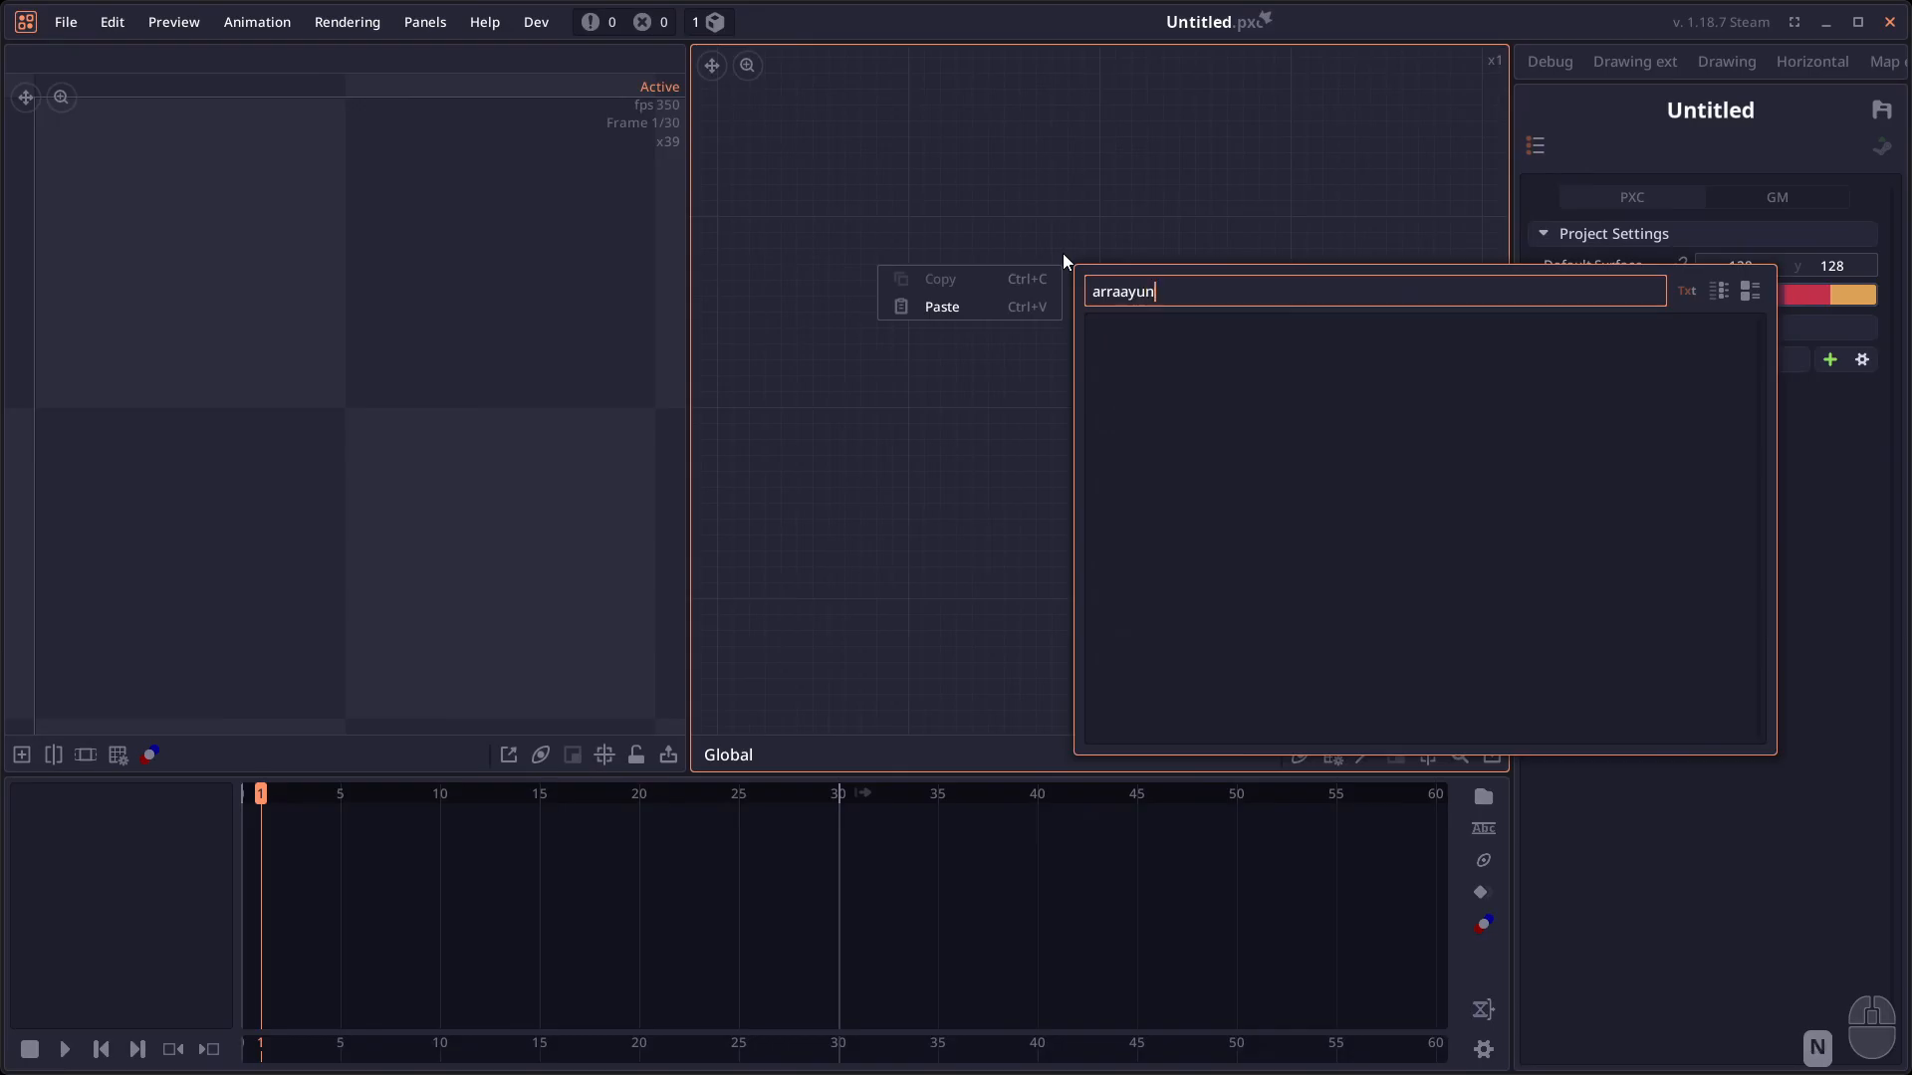
{"action": "key", "text": "Return"}
{"action": "left_click_drag", "start_coordinate": [1096, 264], "coordinate": [1087, 316]}
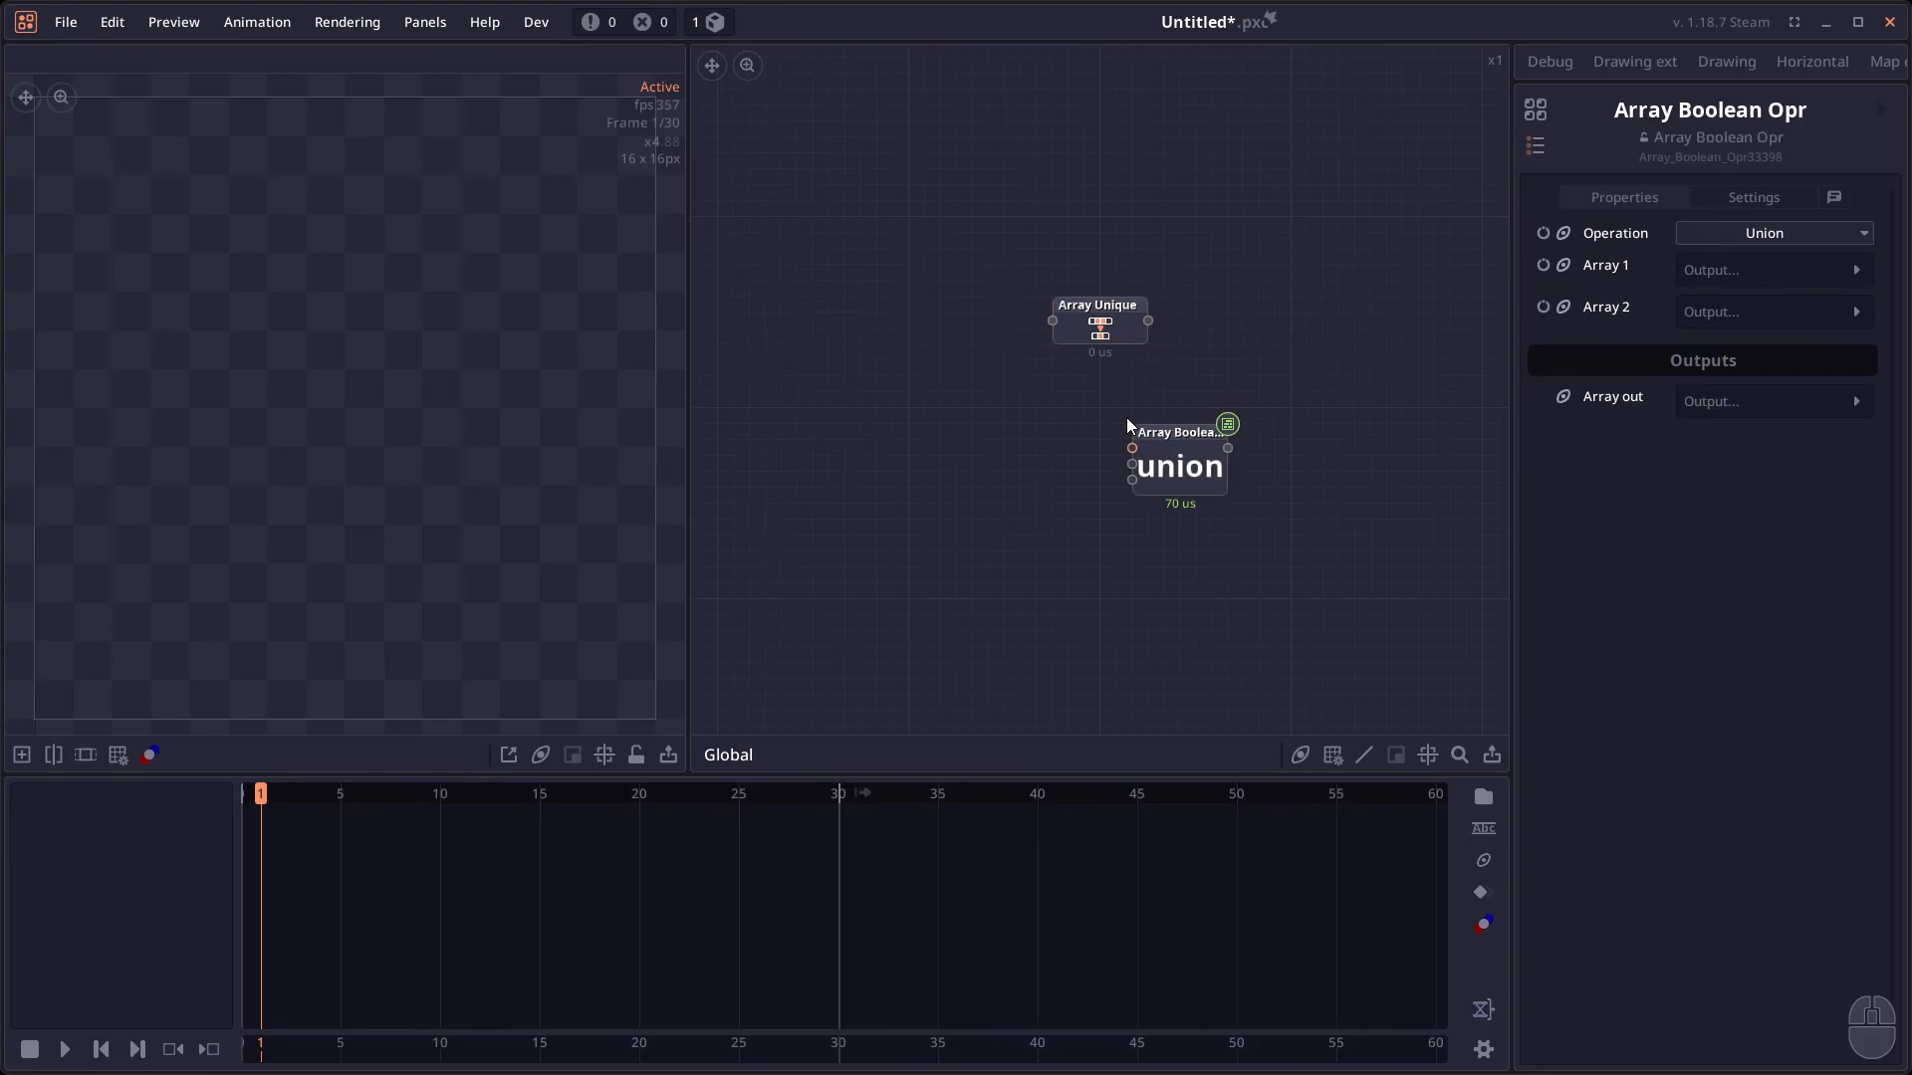
{"action": "left_click_drag", "start_coordinate": [1183, 462], "coordinate": [1080, 483]}
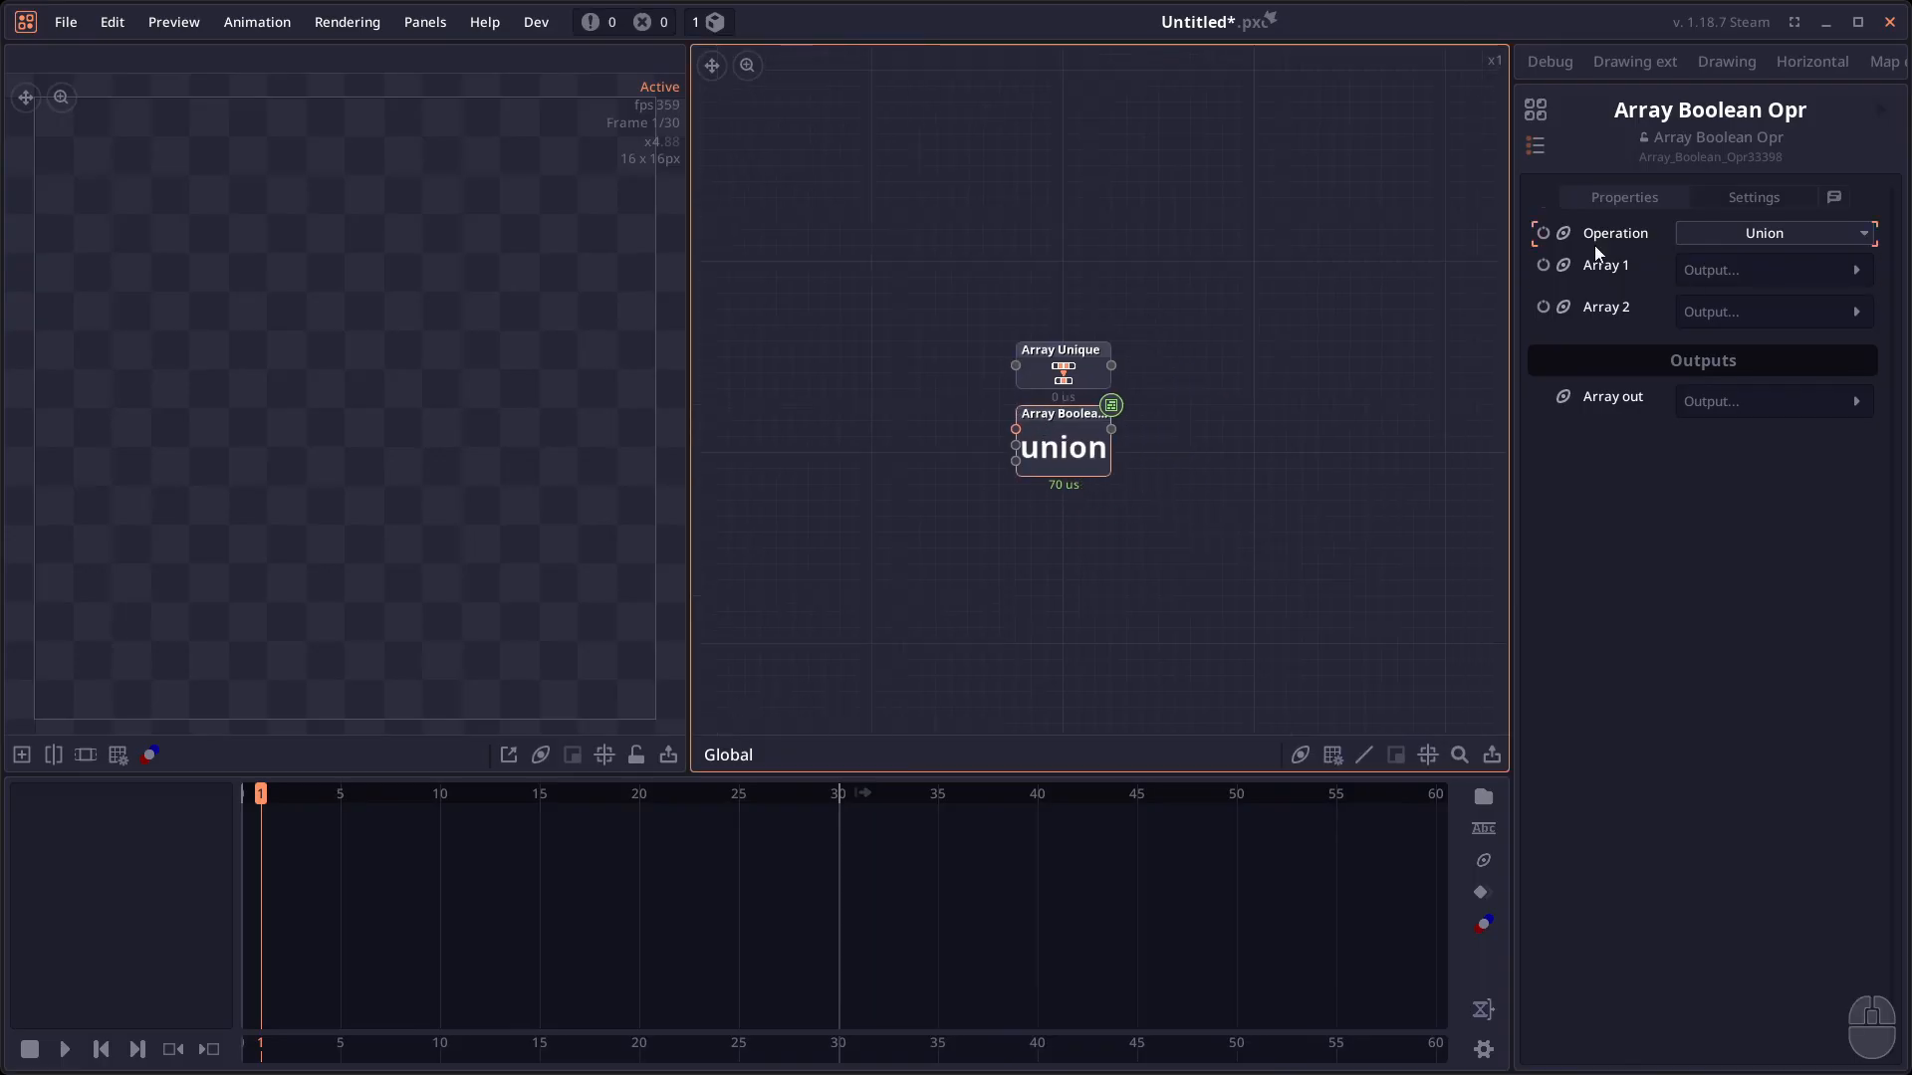
{"action": "left_click", "coordinate": [1698, 235]}
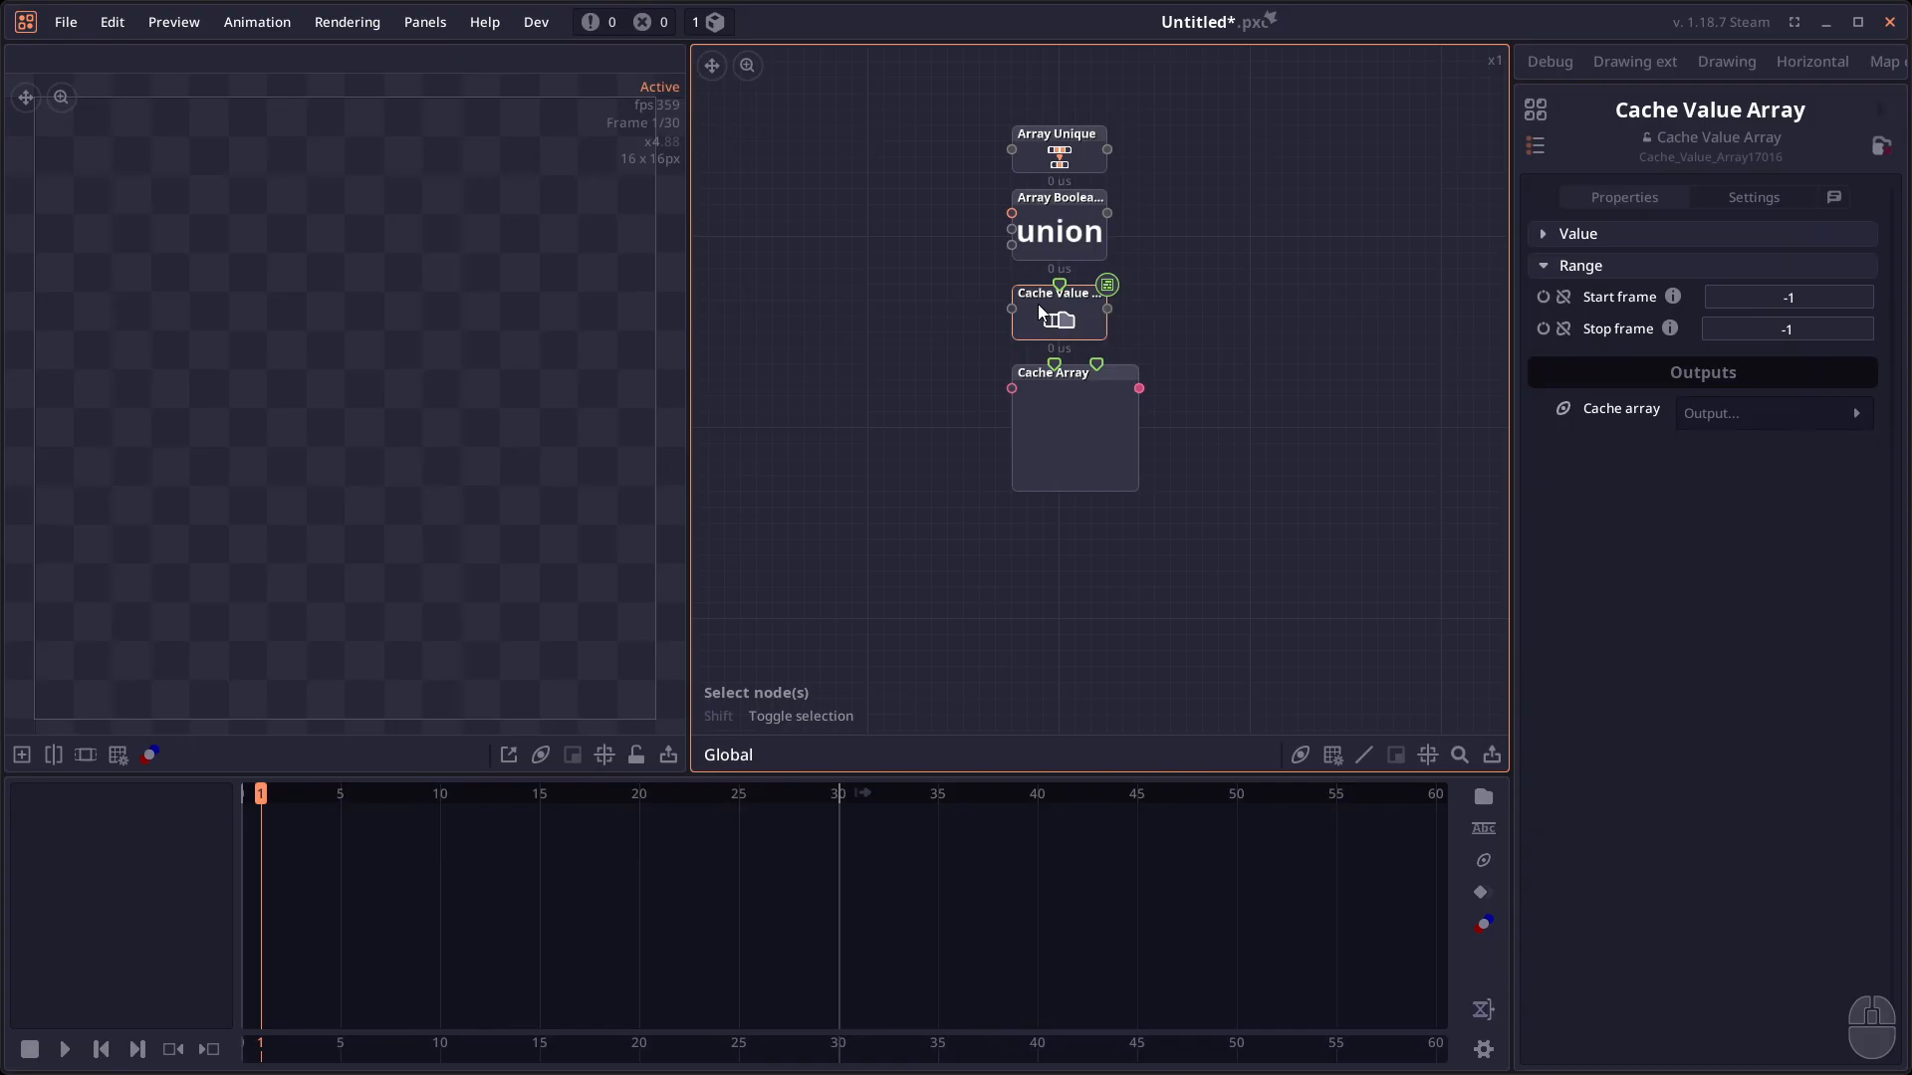
Play the animation with the Wiggler connected and peek at the output of the Cache Value Array node.
{"action": "left_click", "coordinate": [1038, 414]}
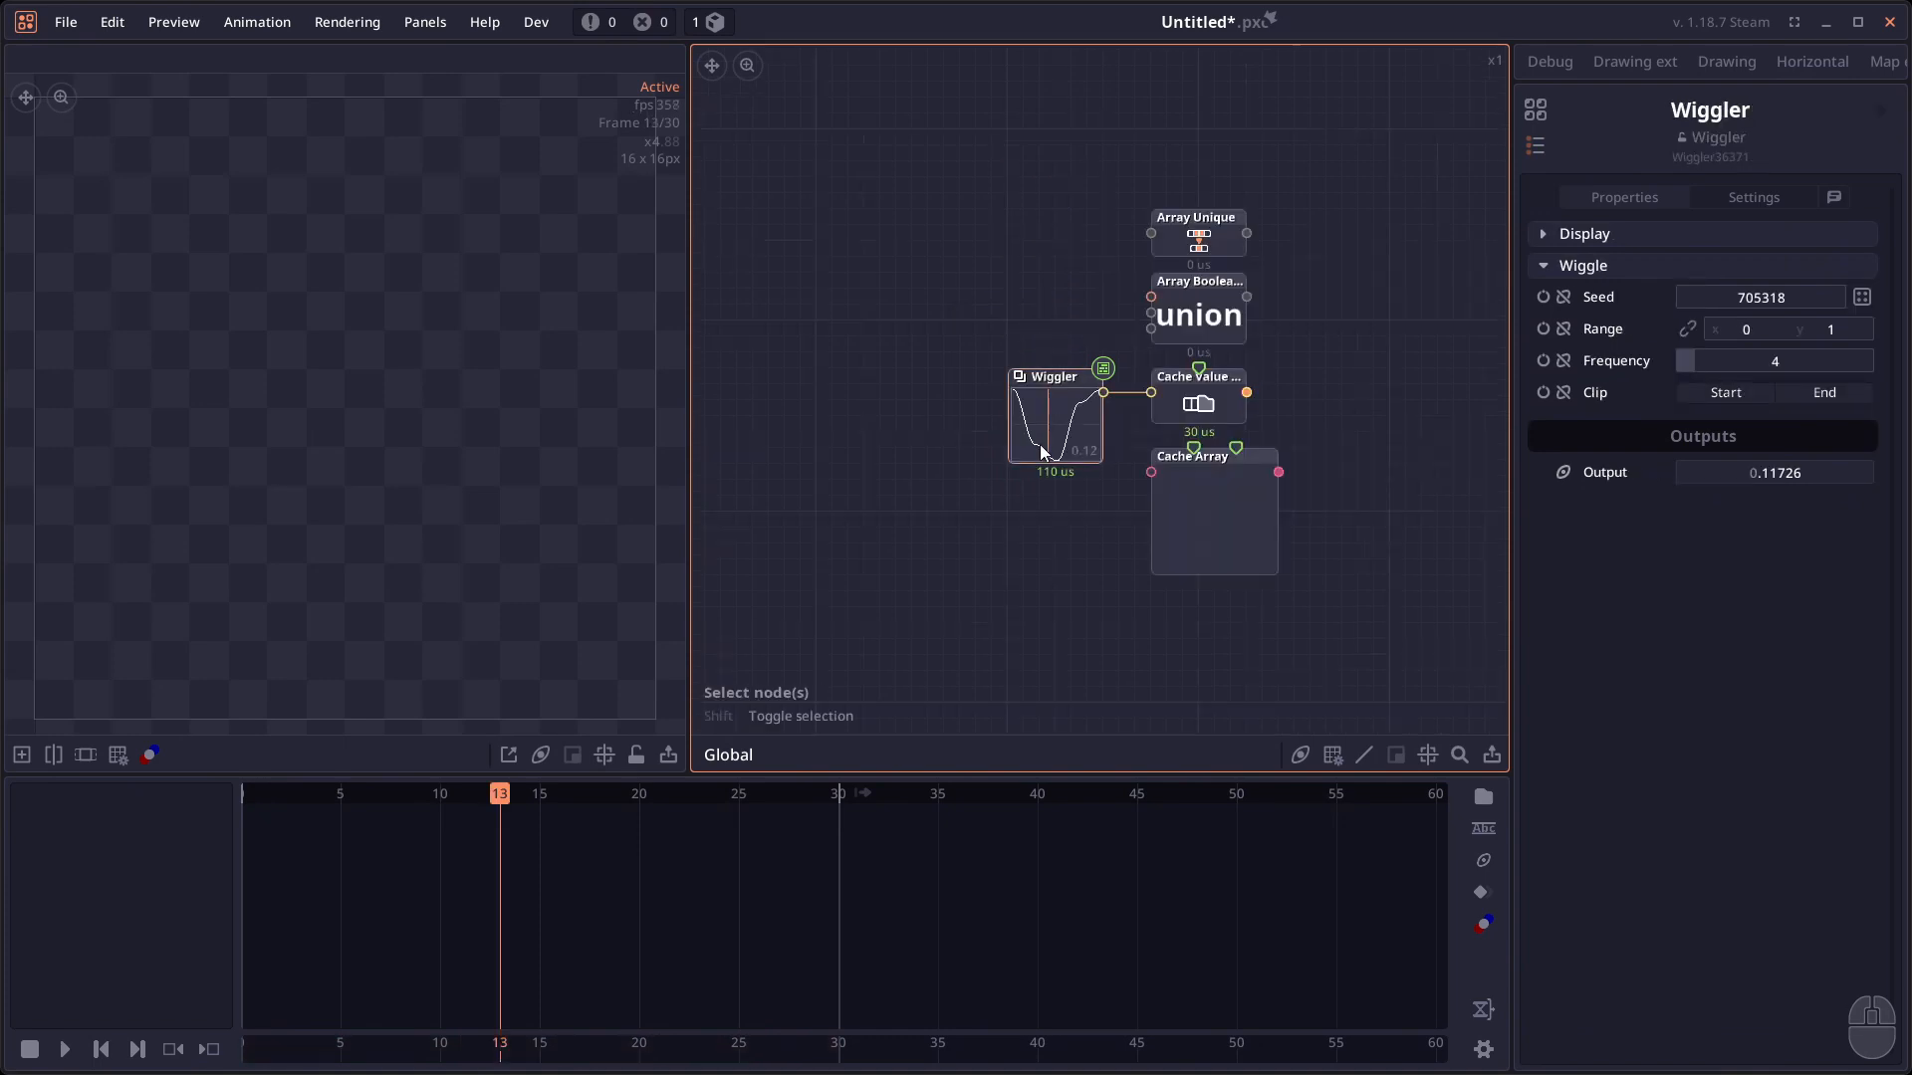
{"action": "key", "text": "space"}
{"action": "key", "text": "shift"}
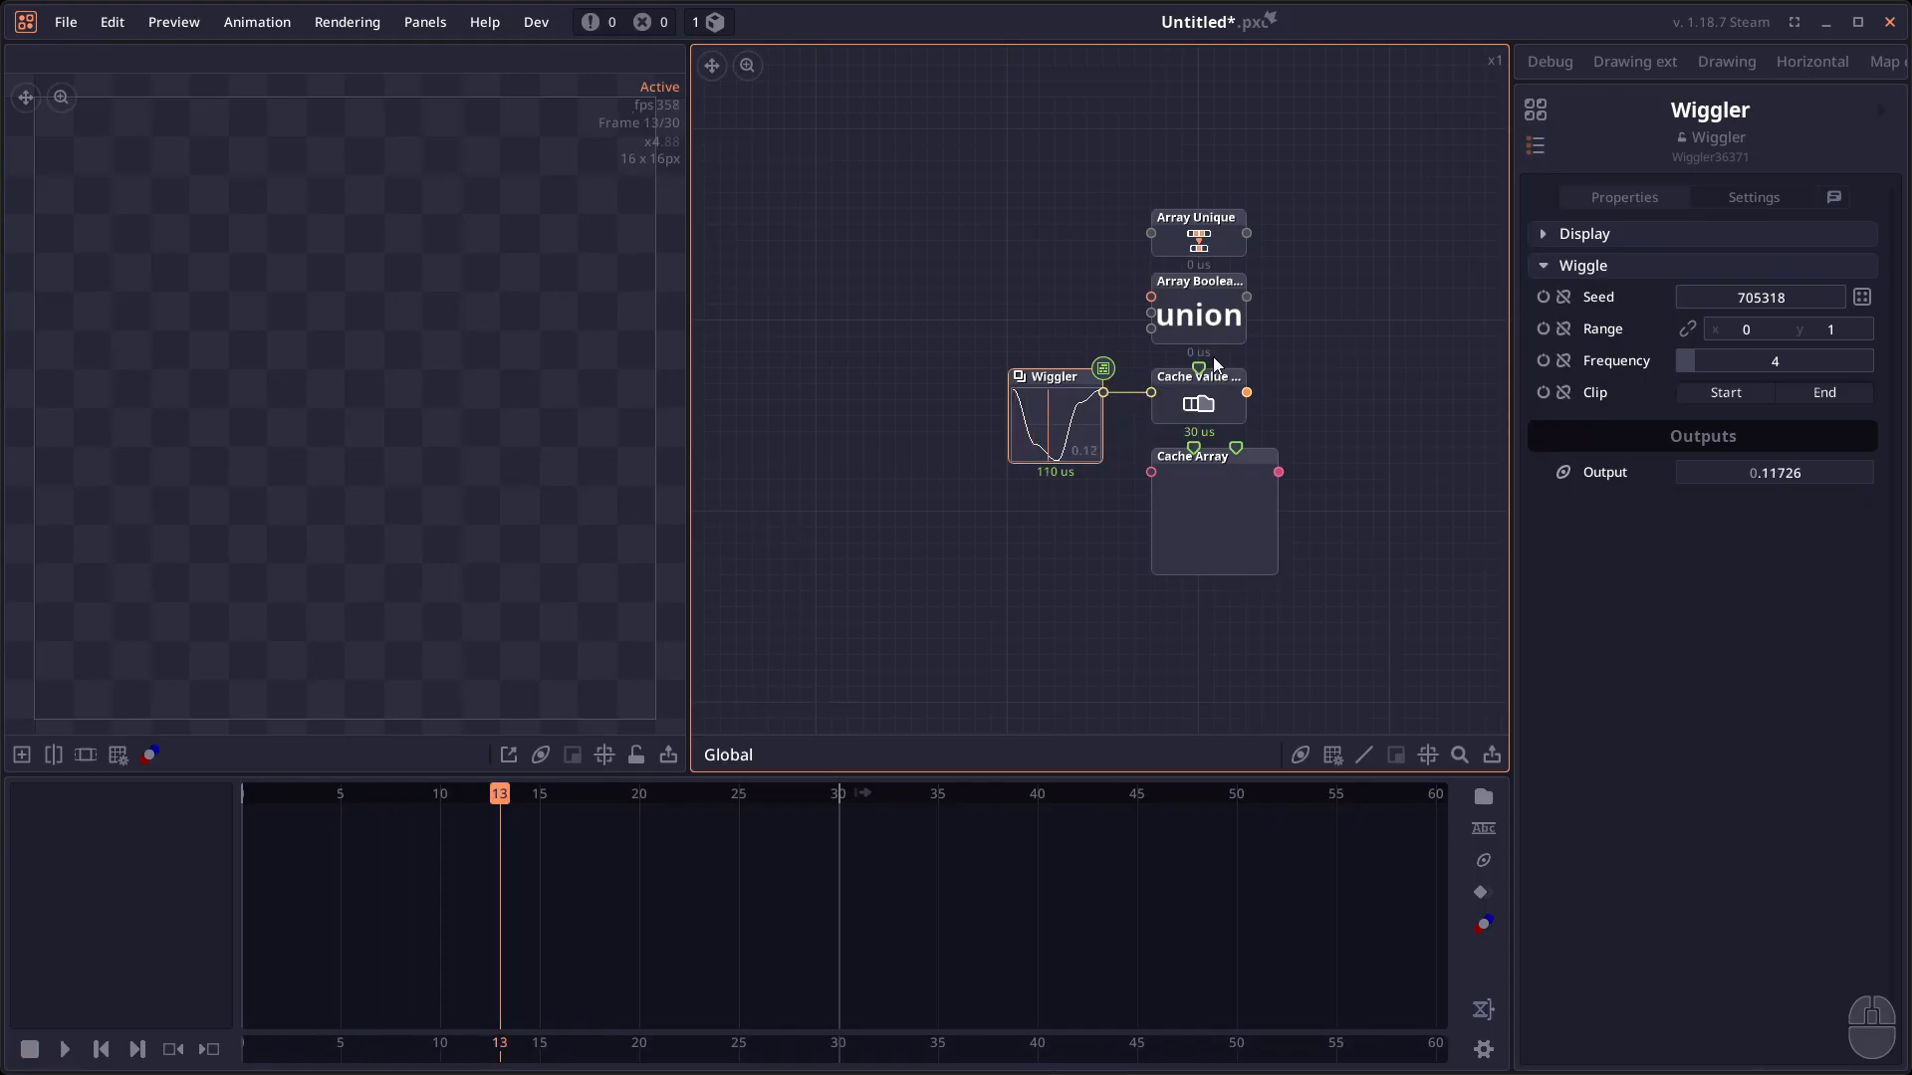
{"action": "left_click", "coordinate": [1212, 404]}
{"action": "key", "text": "space"}
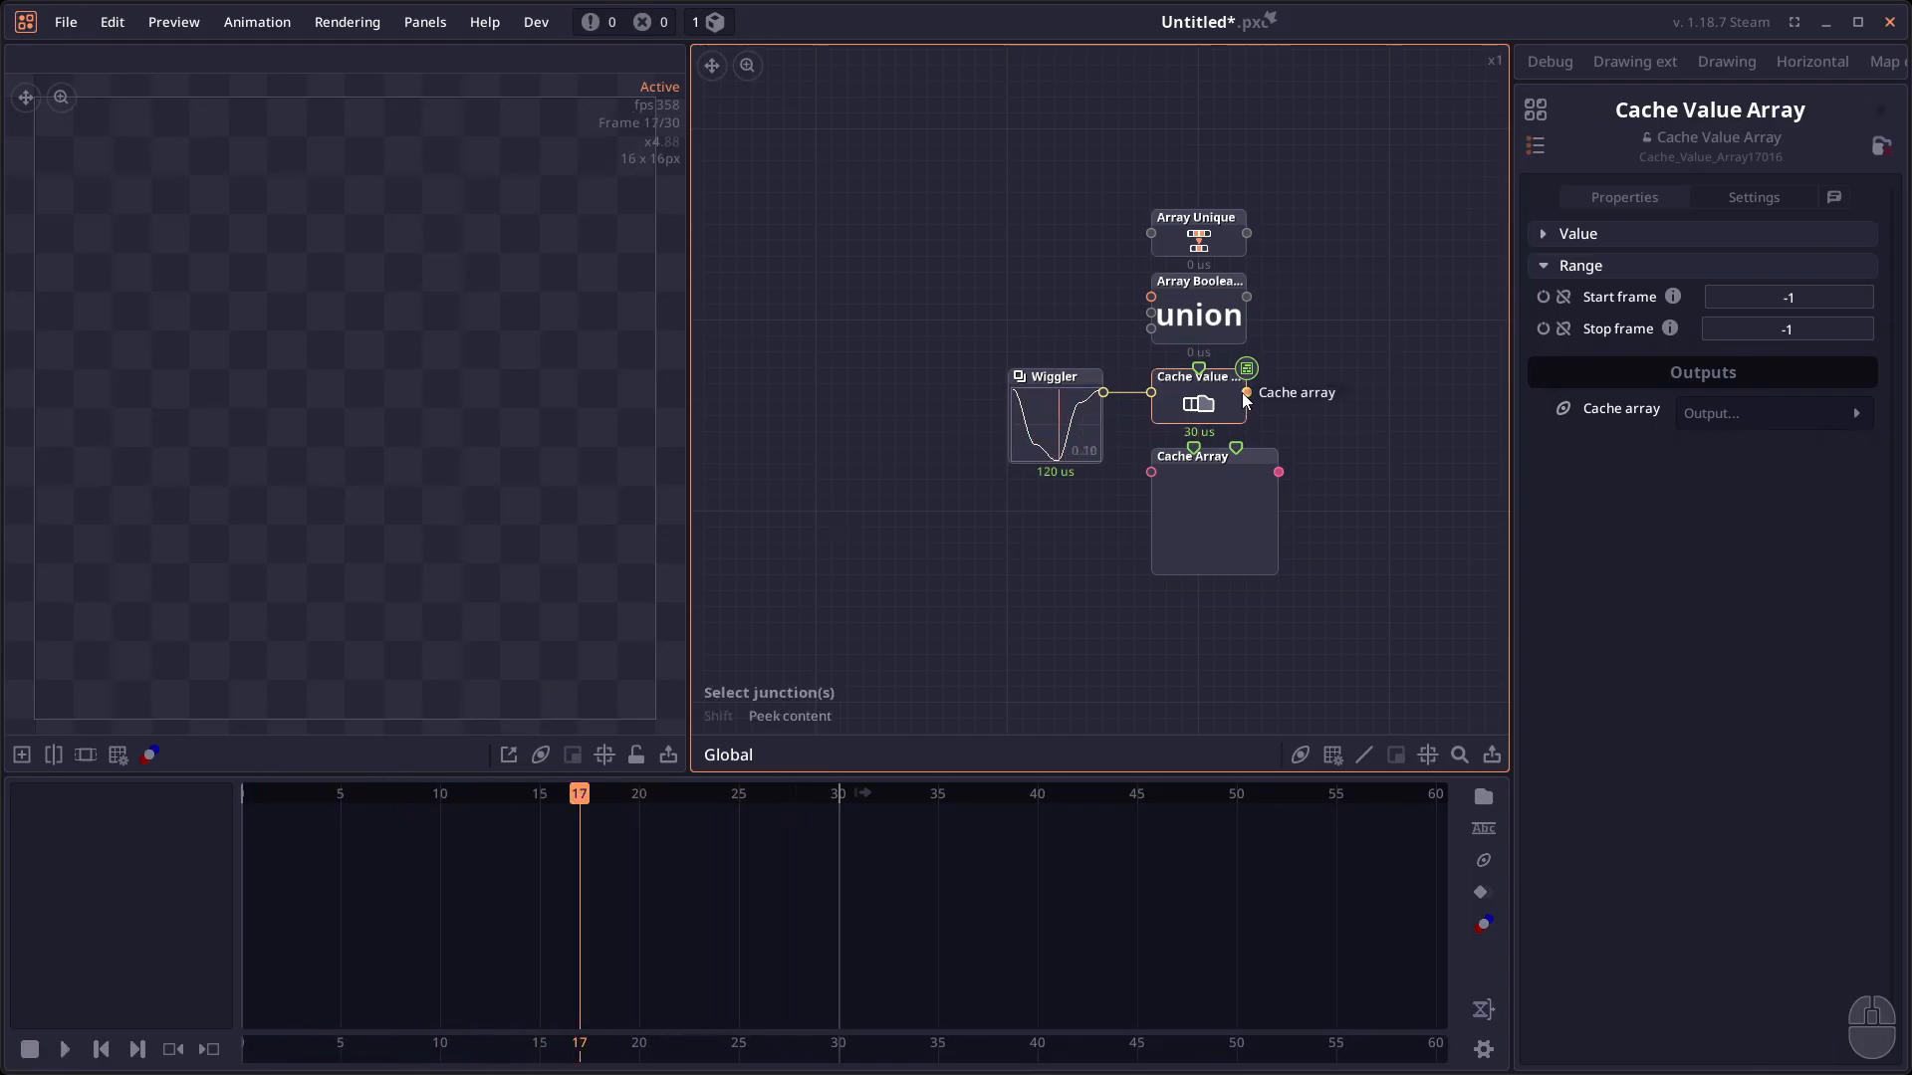
{"action": "key", "text": "shift"}
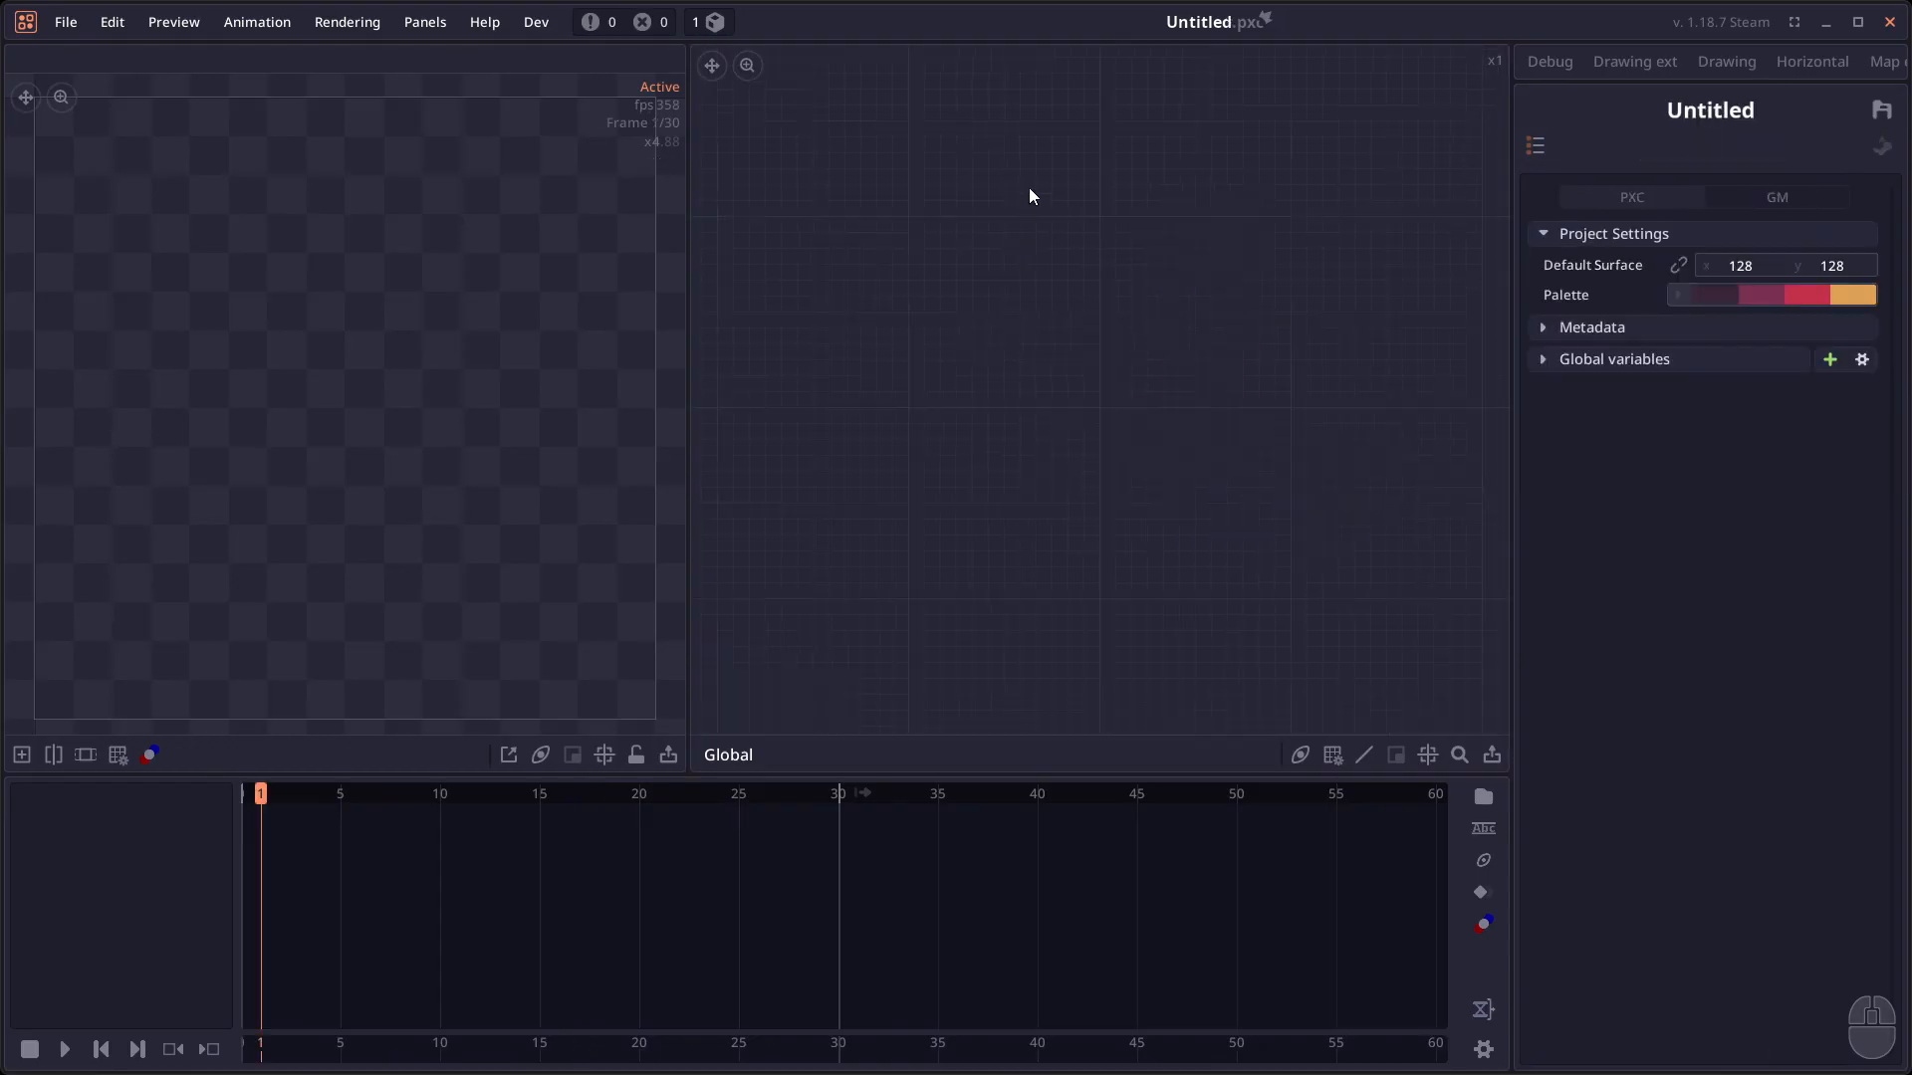
Add Color RGB, Color HSV and Color OKLCH nodes, stacked in one column in the graph.
{"action": "right_click", "coordinate": [1031, 190]}
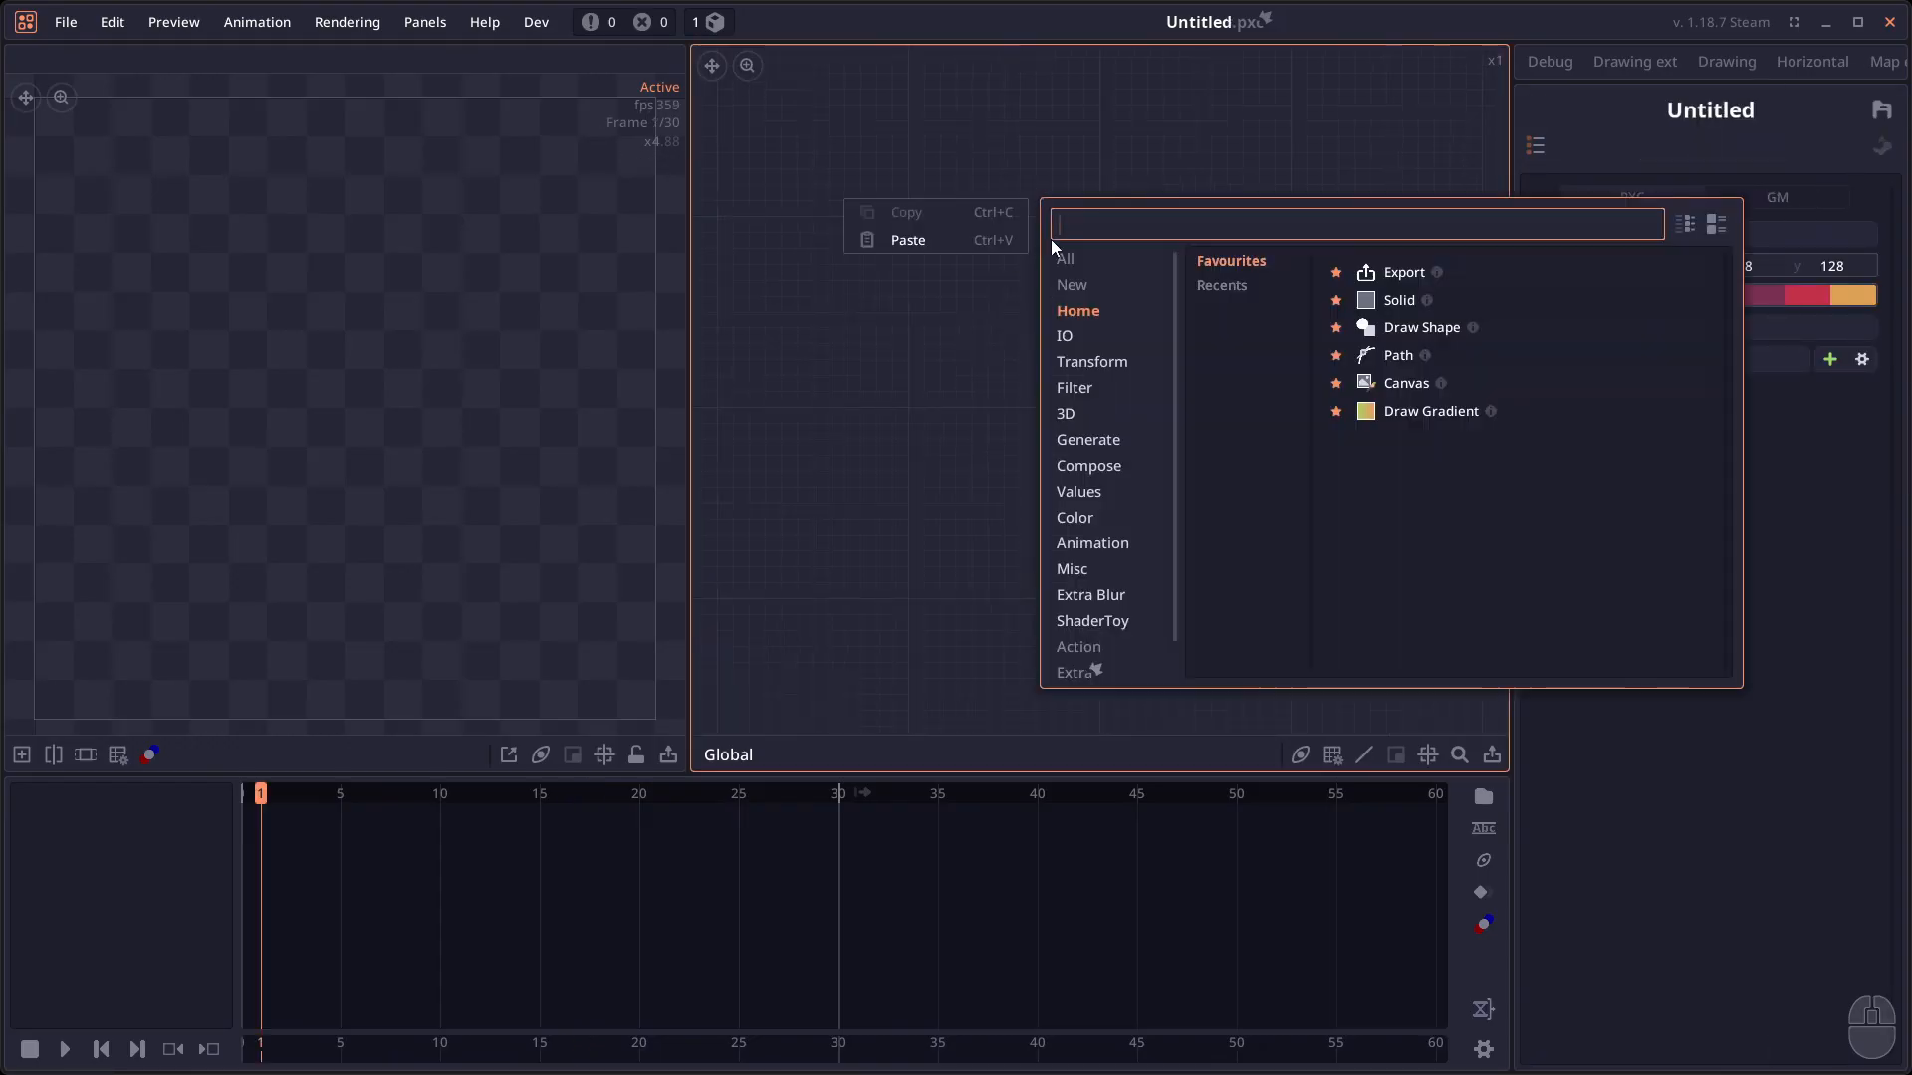
{"action": "left_click", "coordinate": [1110, 520]}
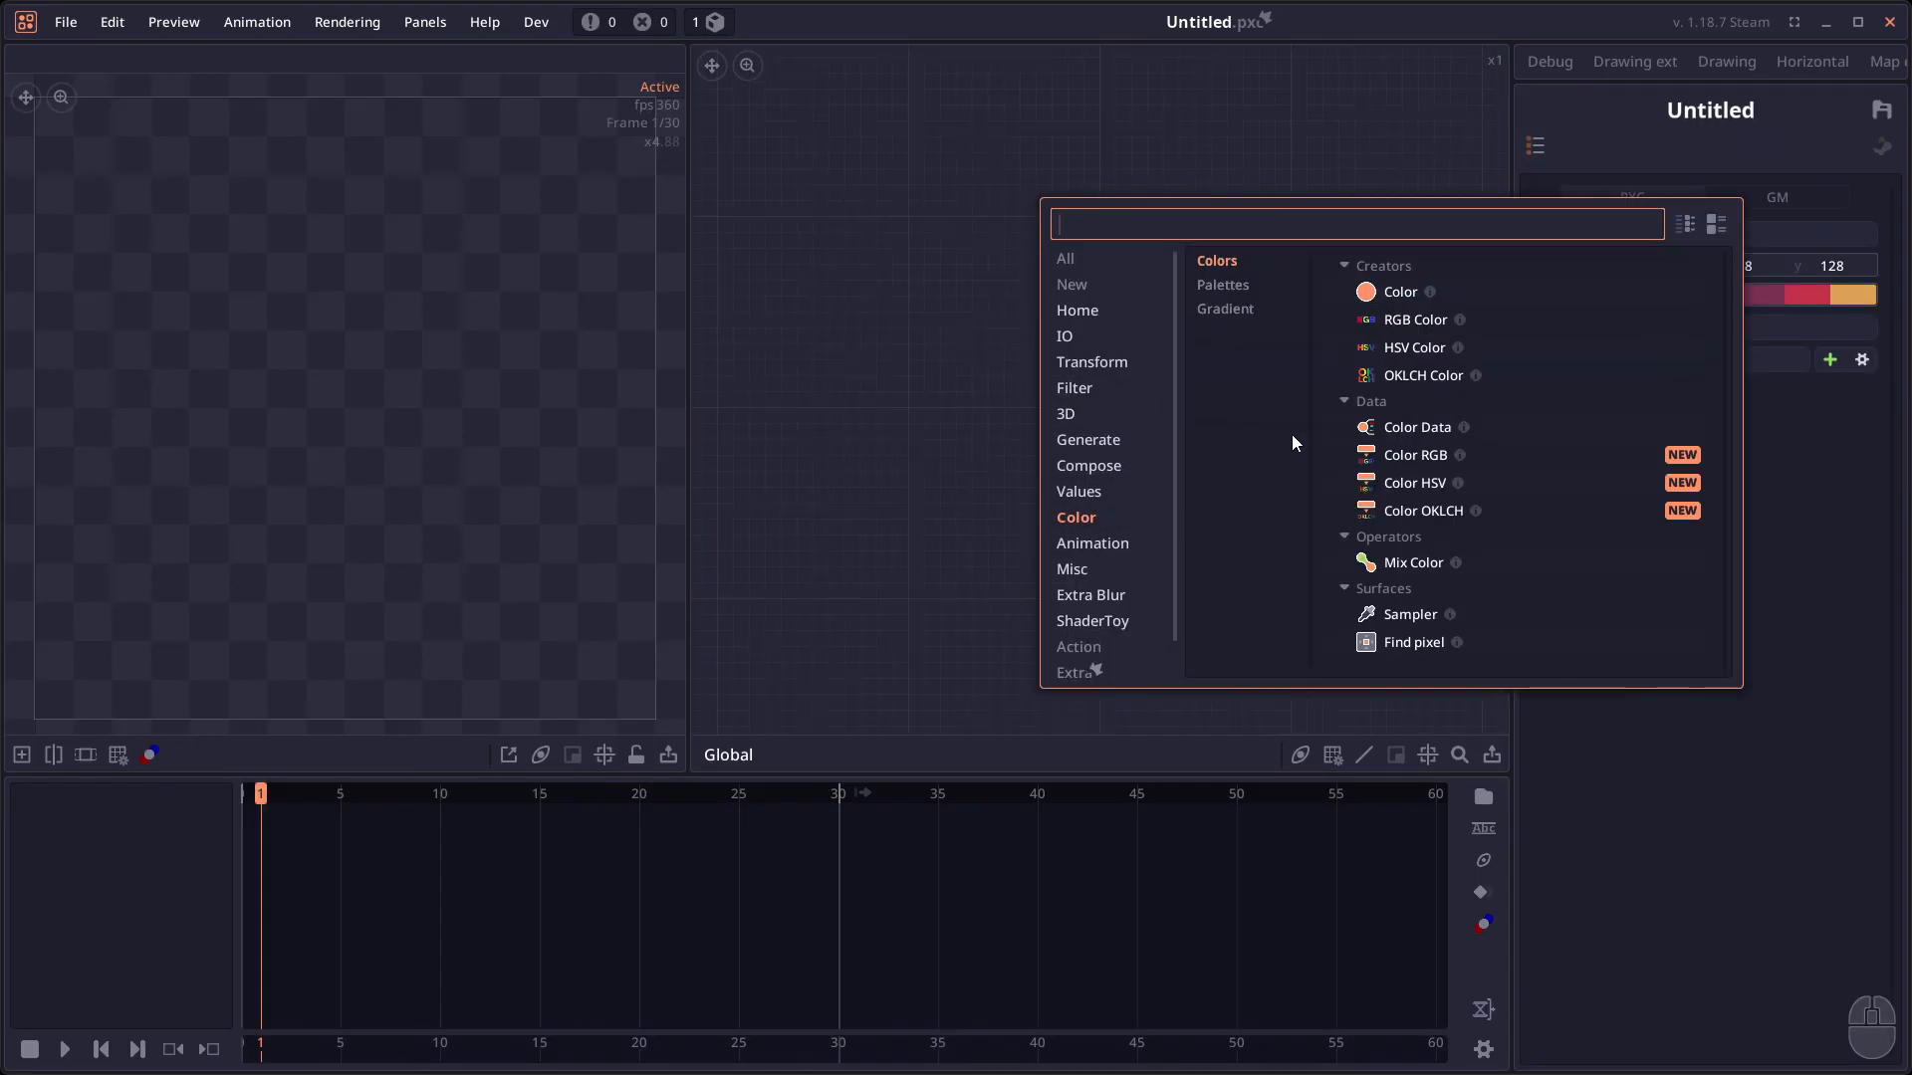
{"action": "left_click", "coordinate": [1414, 454]}
{"action": "left_click", "coordinate": [1410, 811]}
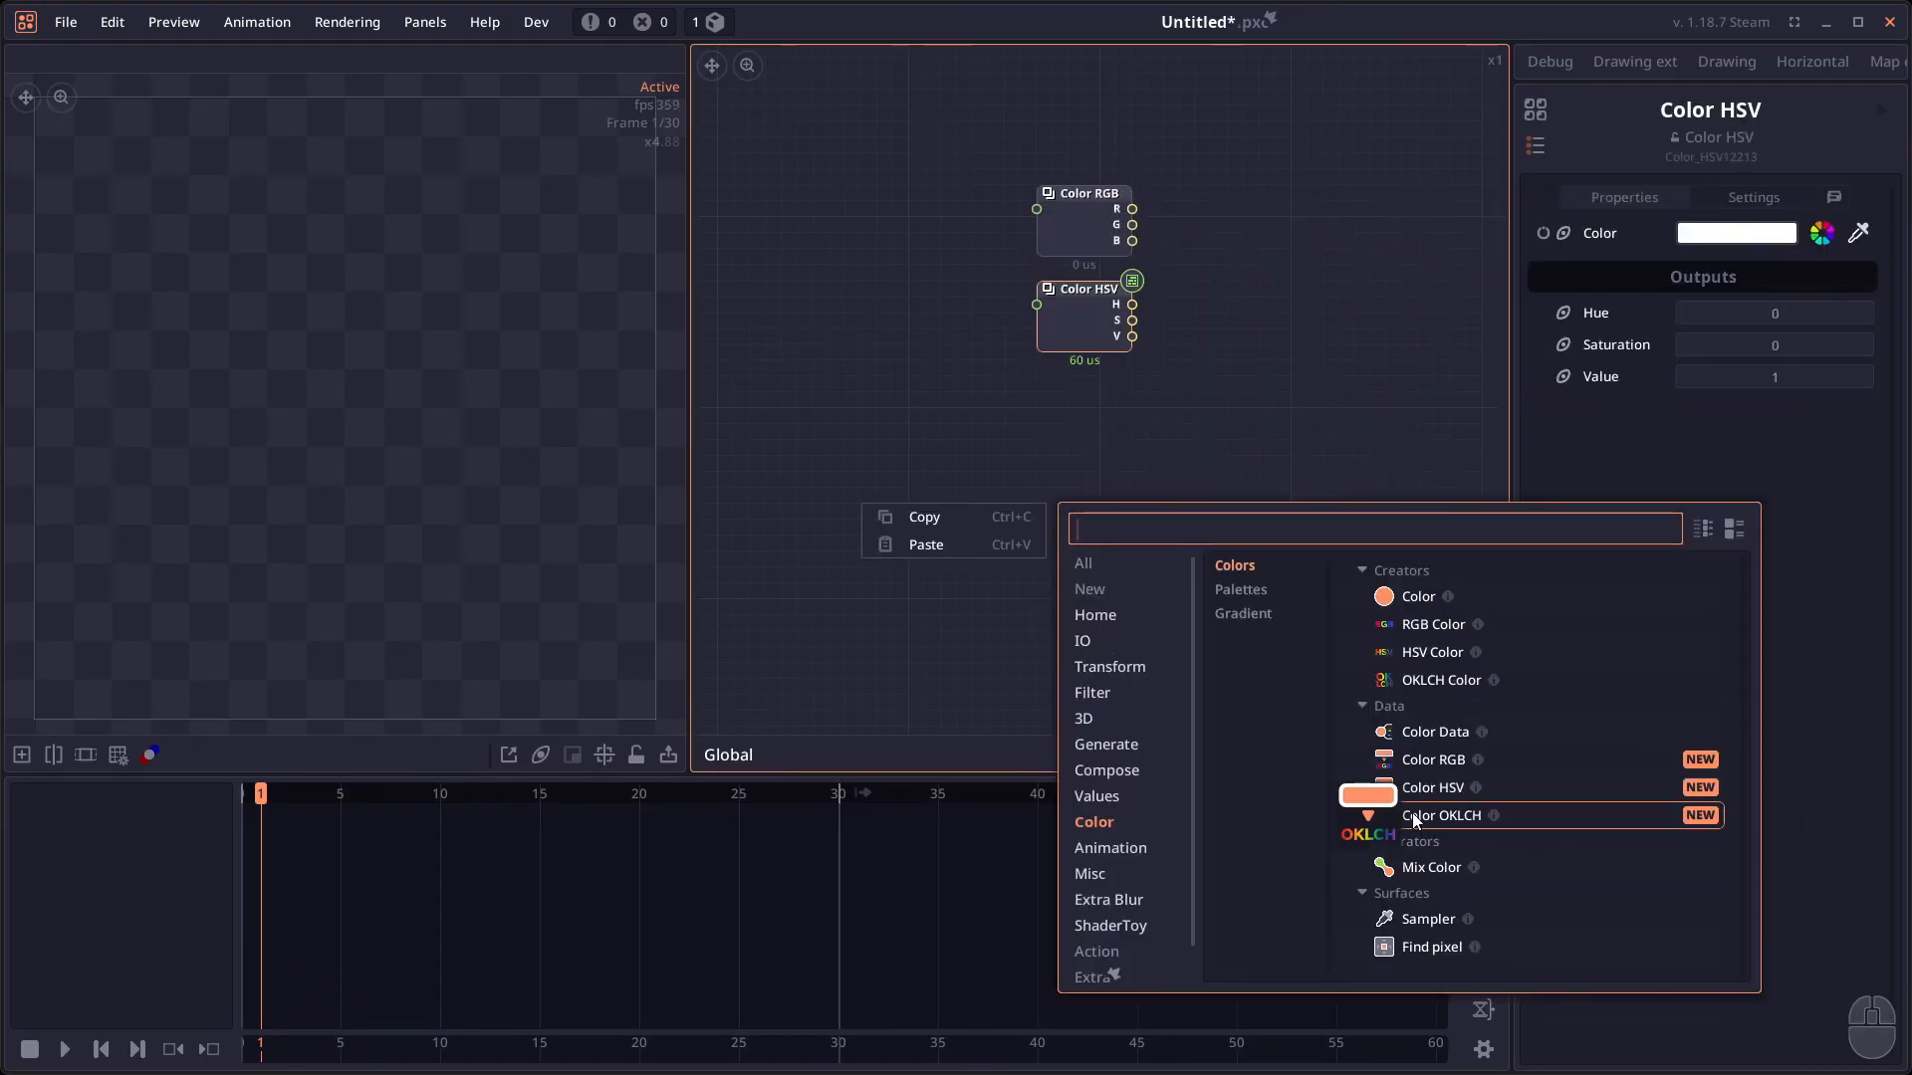
{"action": "left_click", "coordinate": [1412, 812]}
{"action": "left_click_drag", "start_coordinate": [1132, 530], "coordinate": [1070, 424]}
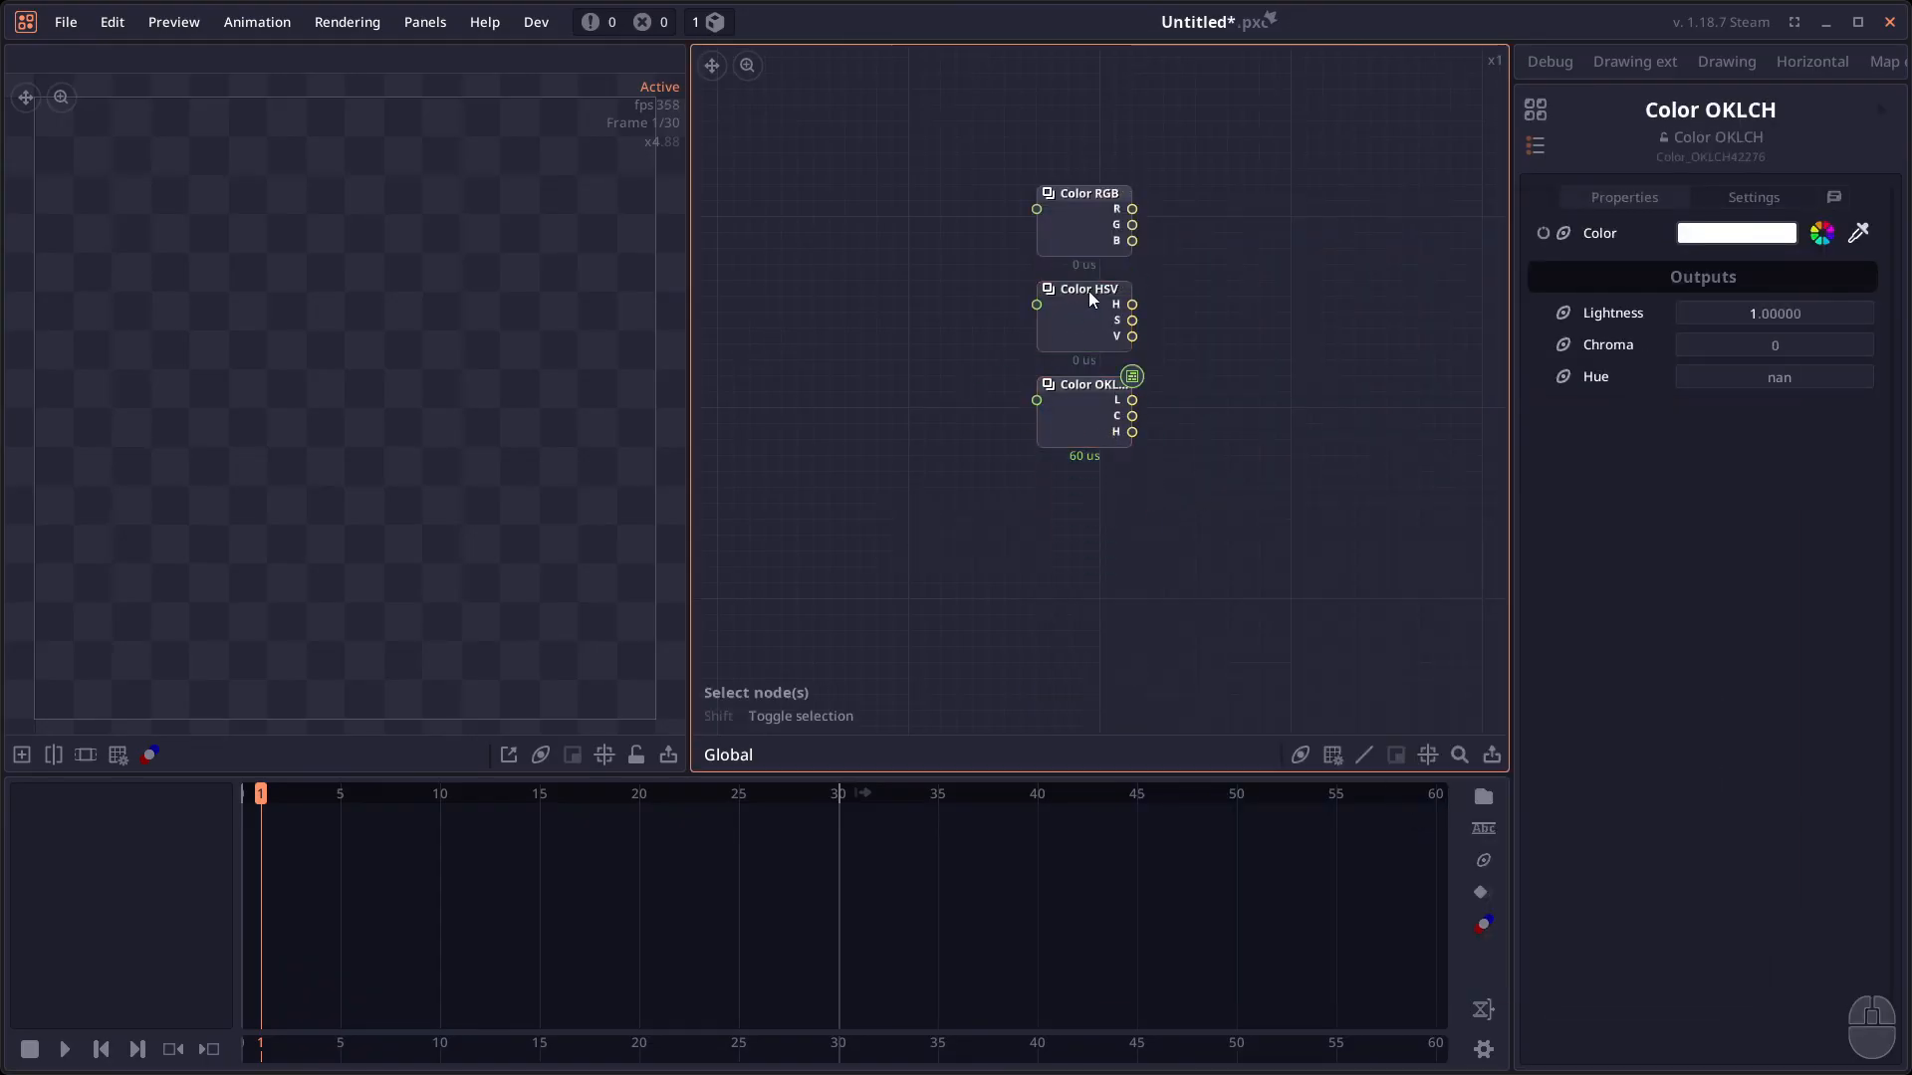
{"action": "left_click_drag", "start_coordinate": [936, 338], "coordinate": [954, 392]}
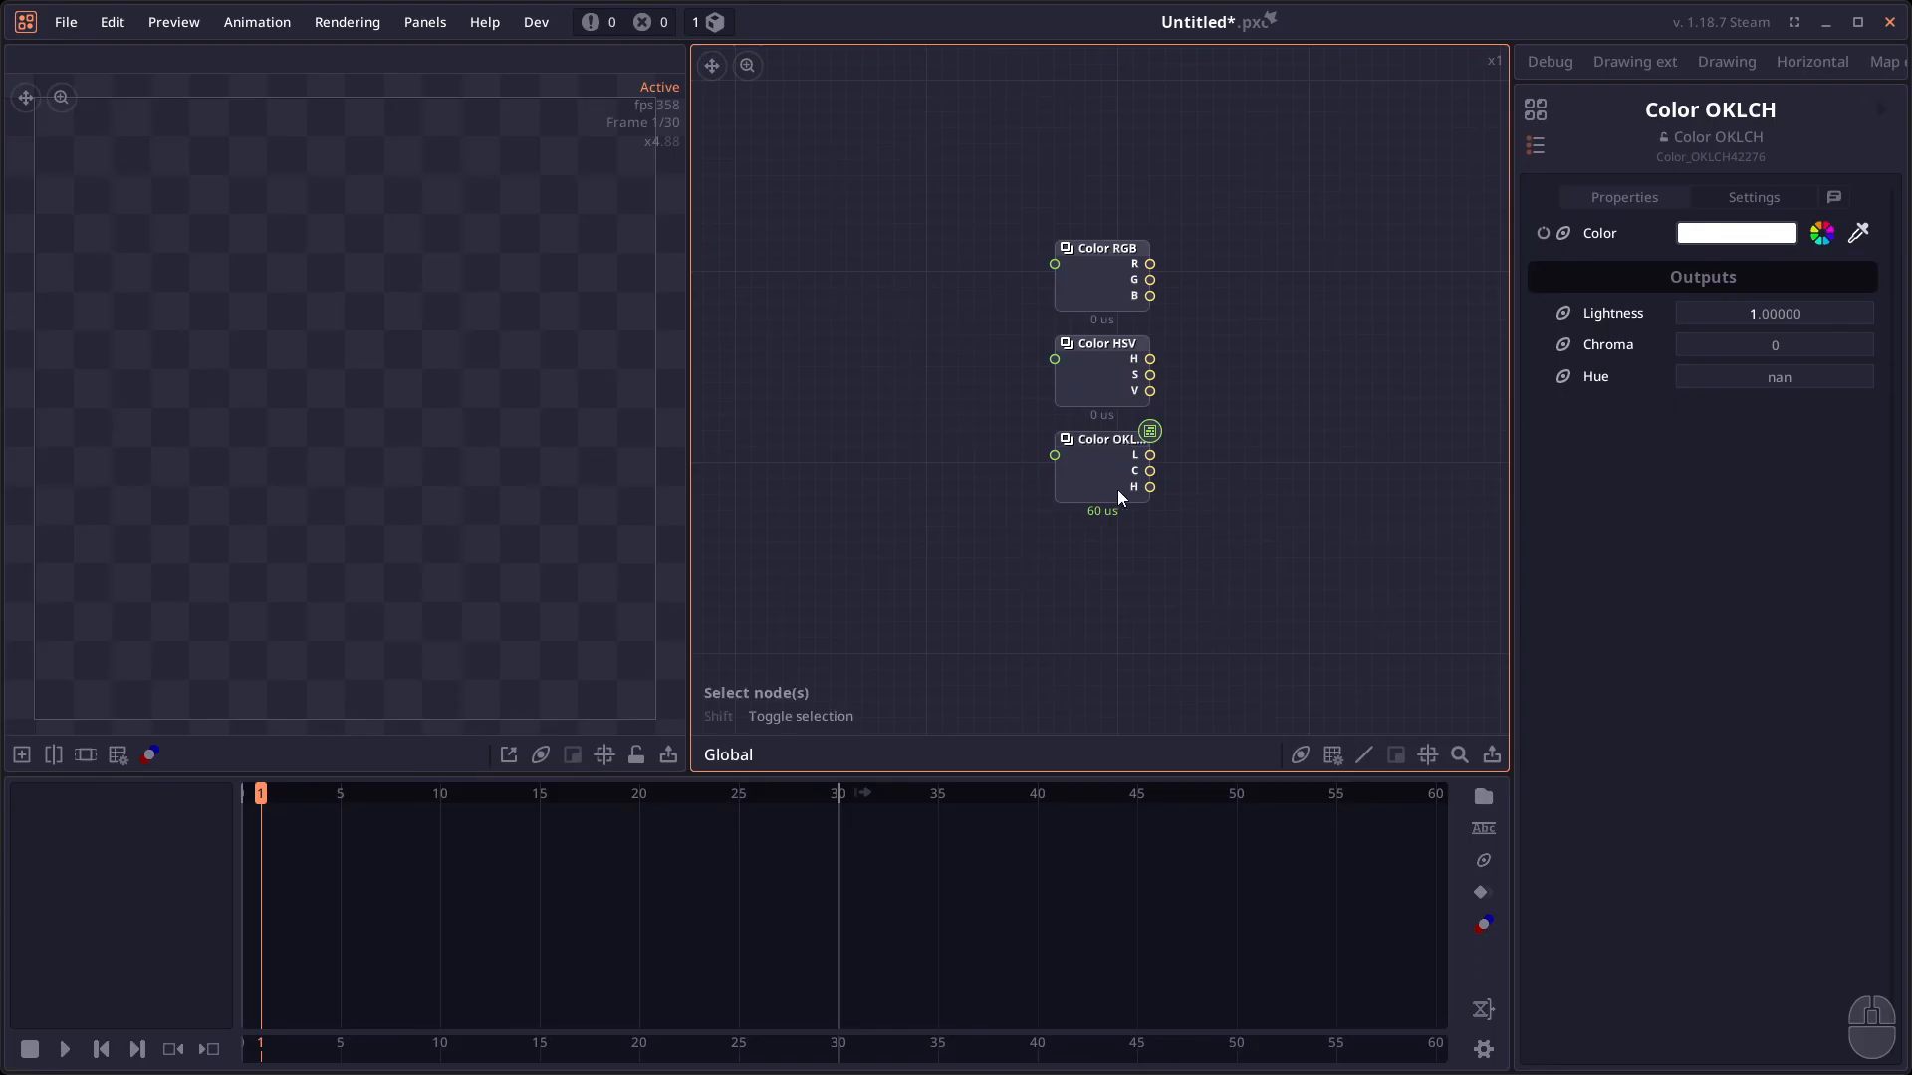
{"action": "scroll", "coordinate": [1197, 243], "scroll_direction": "up", "scroll_amount": 1}
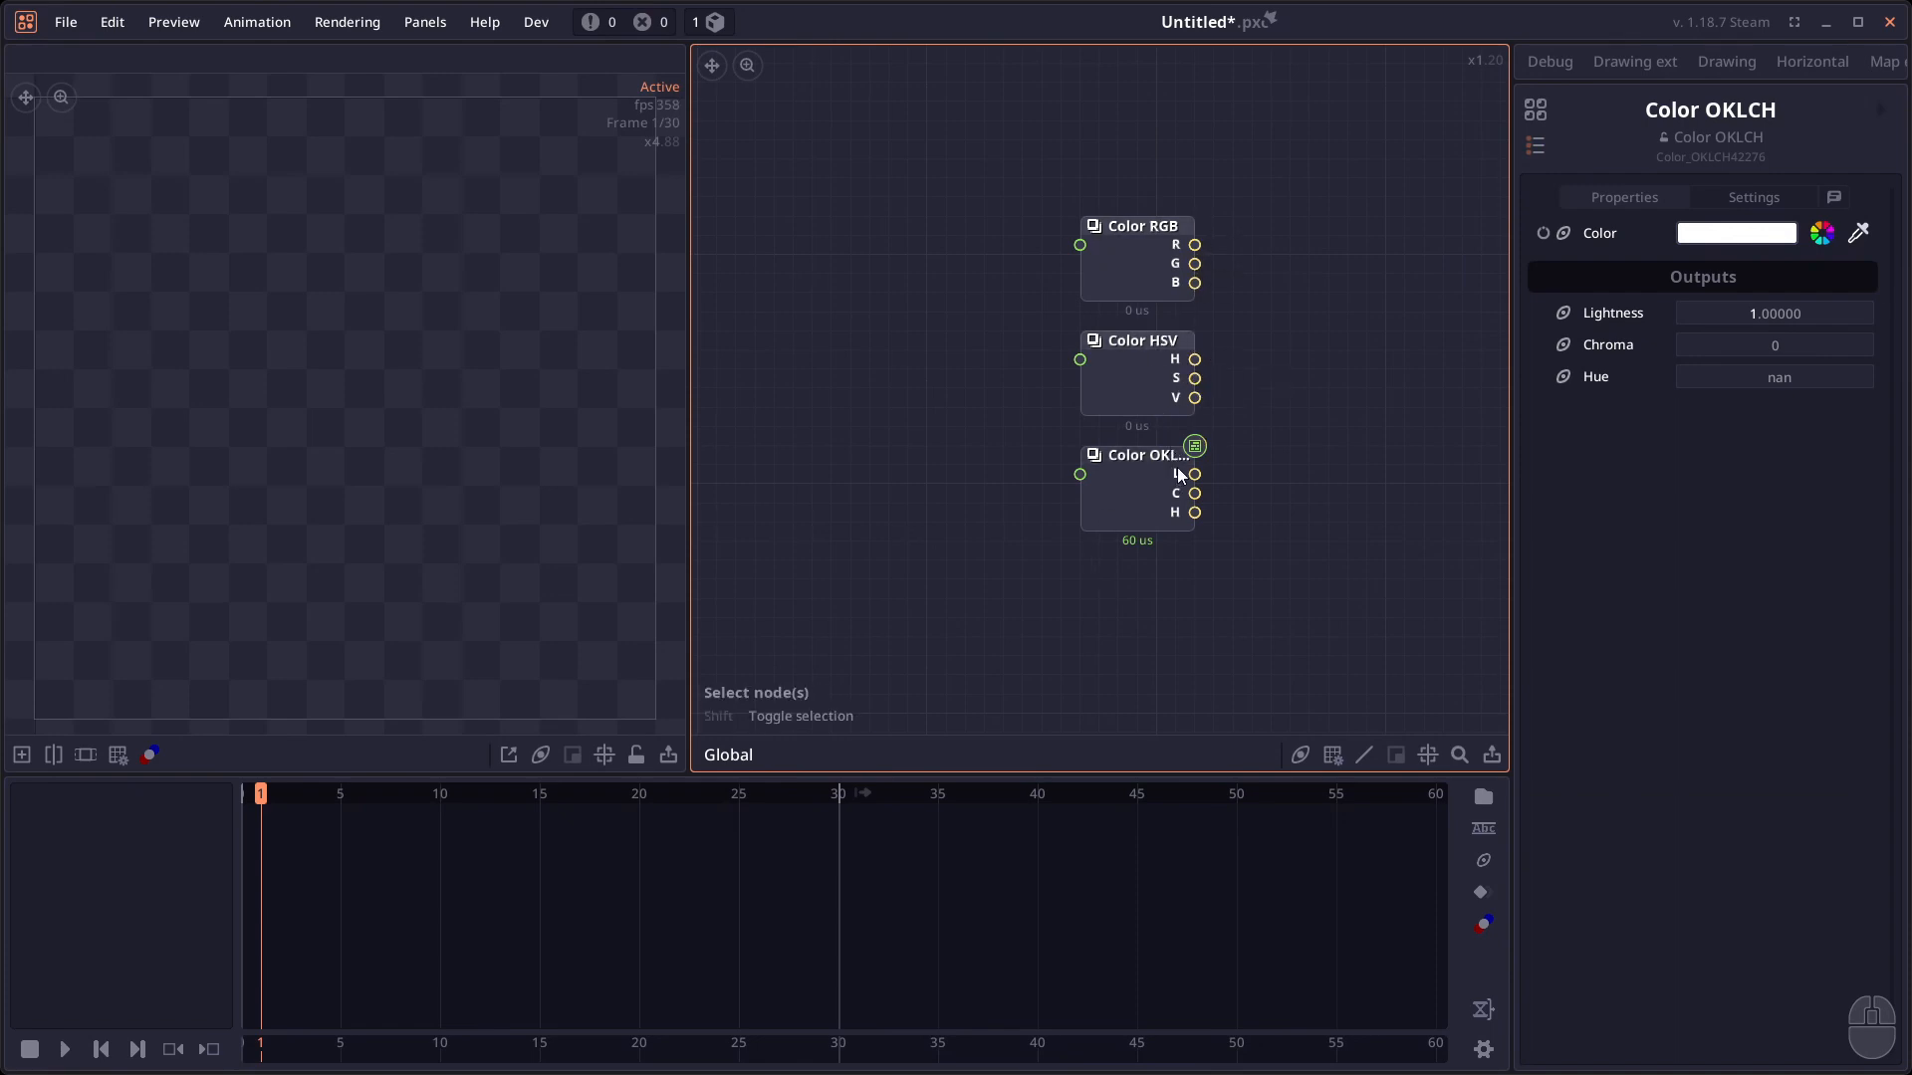
{"action": "left_click", "coordinate": [1134, 485]}
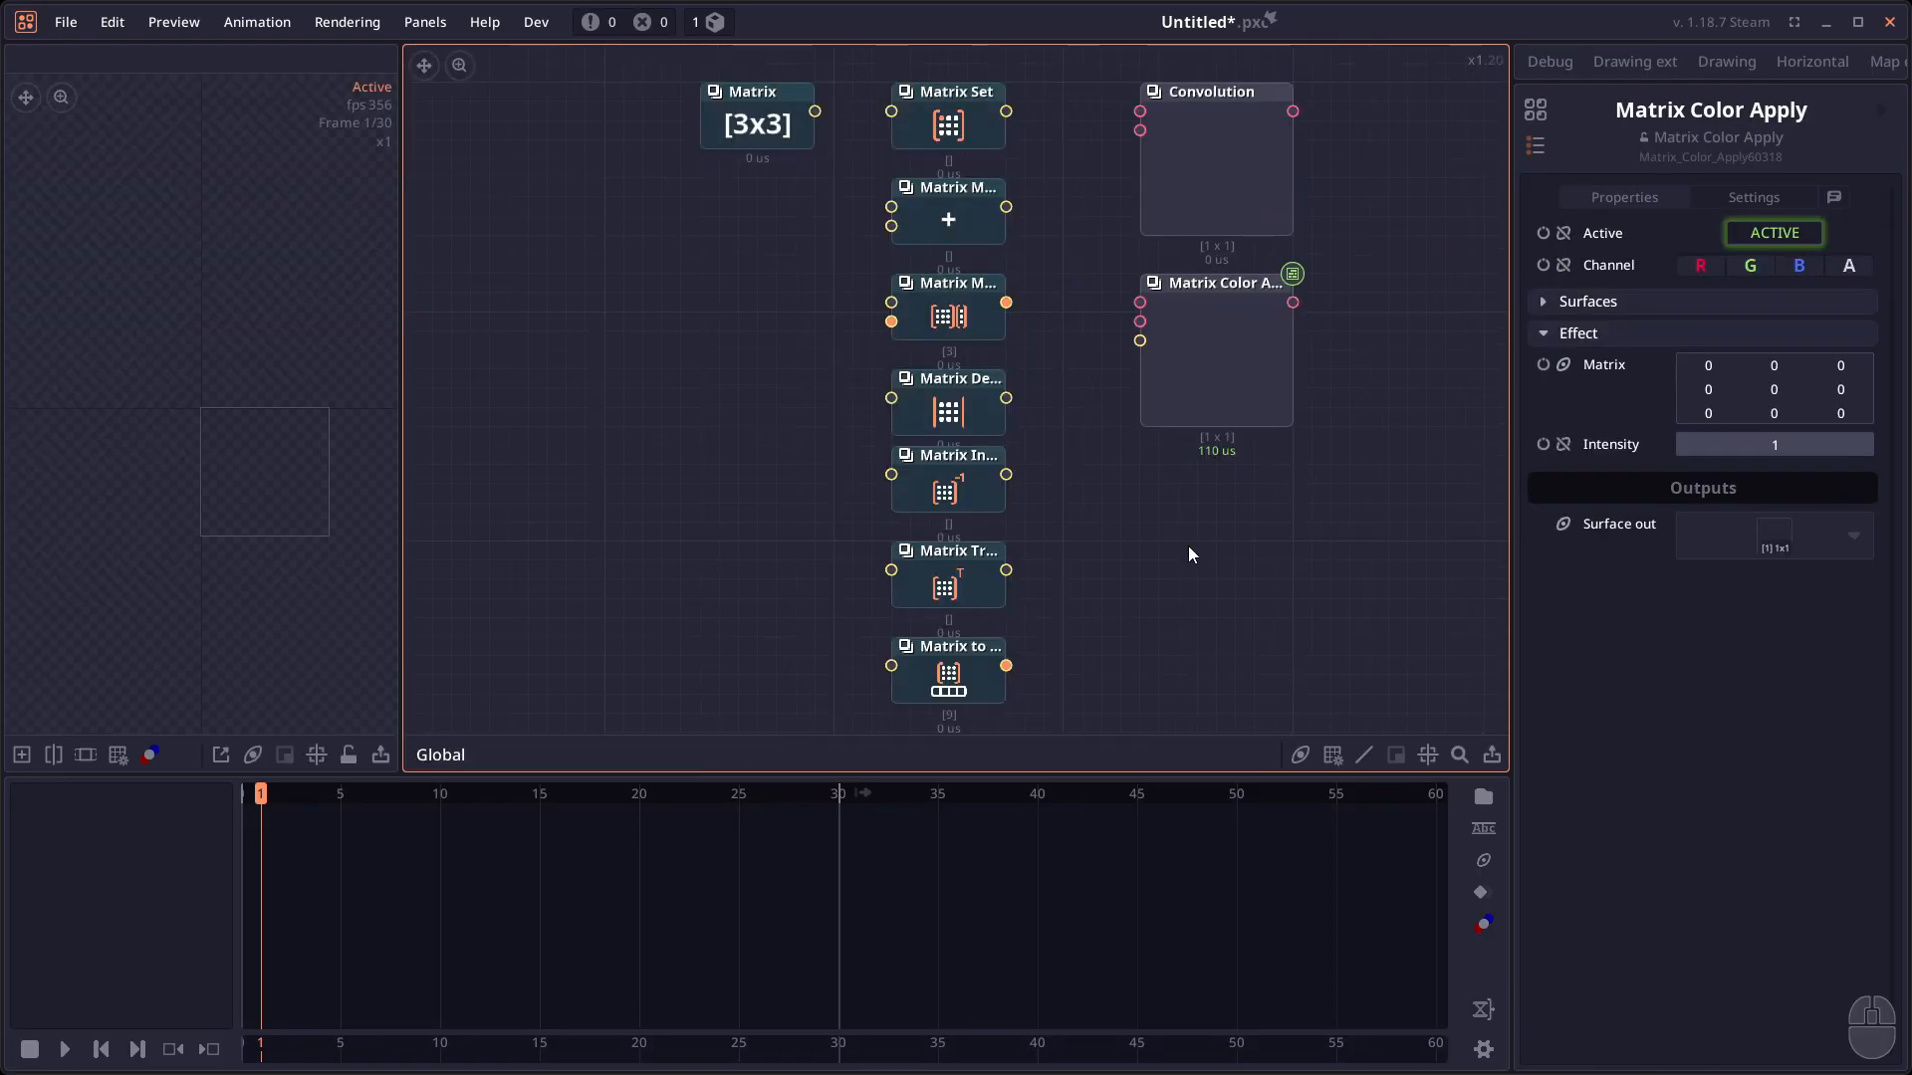
Try a horizontal size of 5 on the Matrix node and set it back to 3.
{"action": "left_click", "coordinate": [728, 129]}
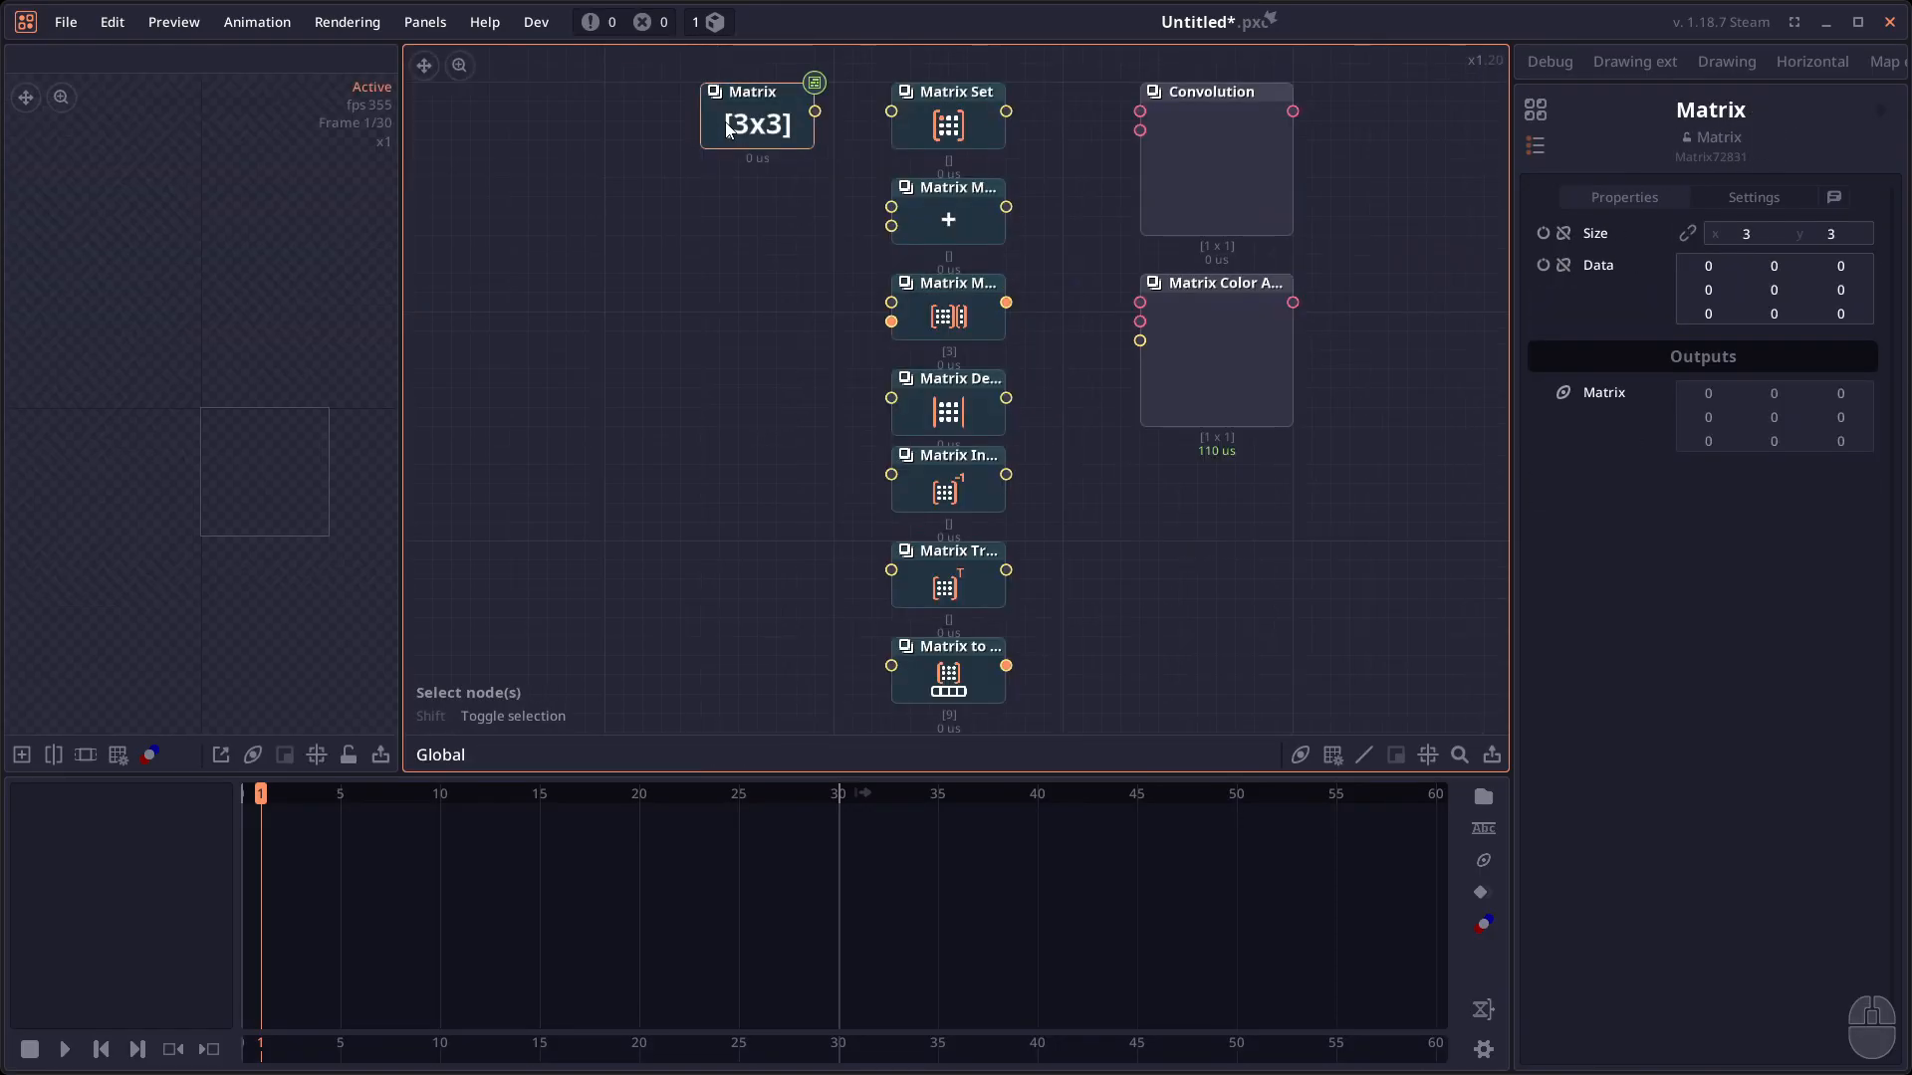
{"action": "left_click_drag", "start_coordinate": [1747, 239], "coordinate": [1759, 239]}
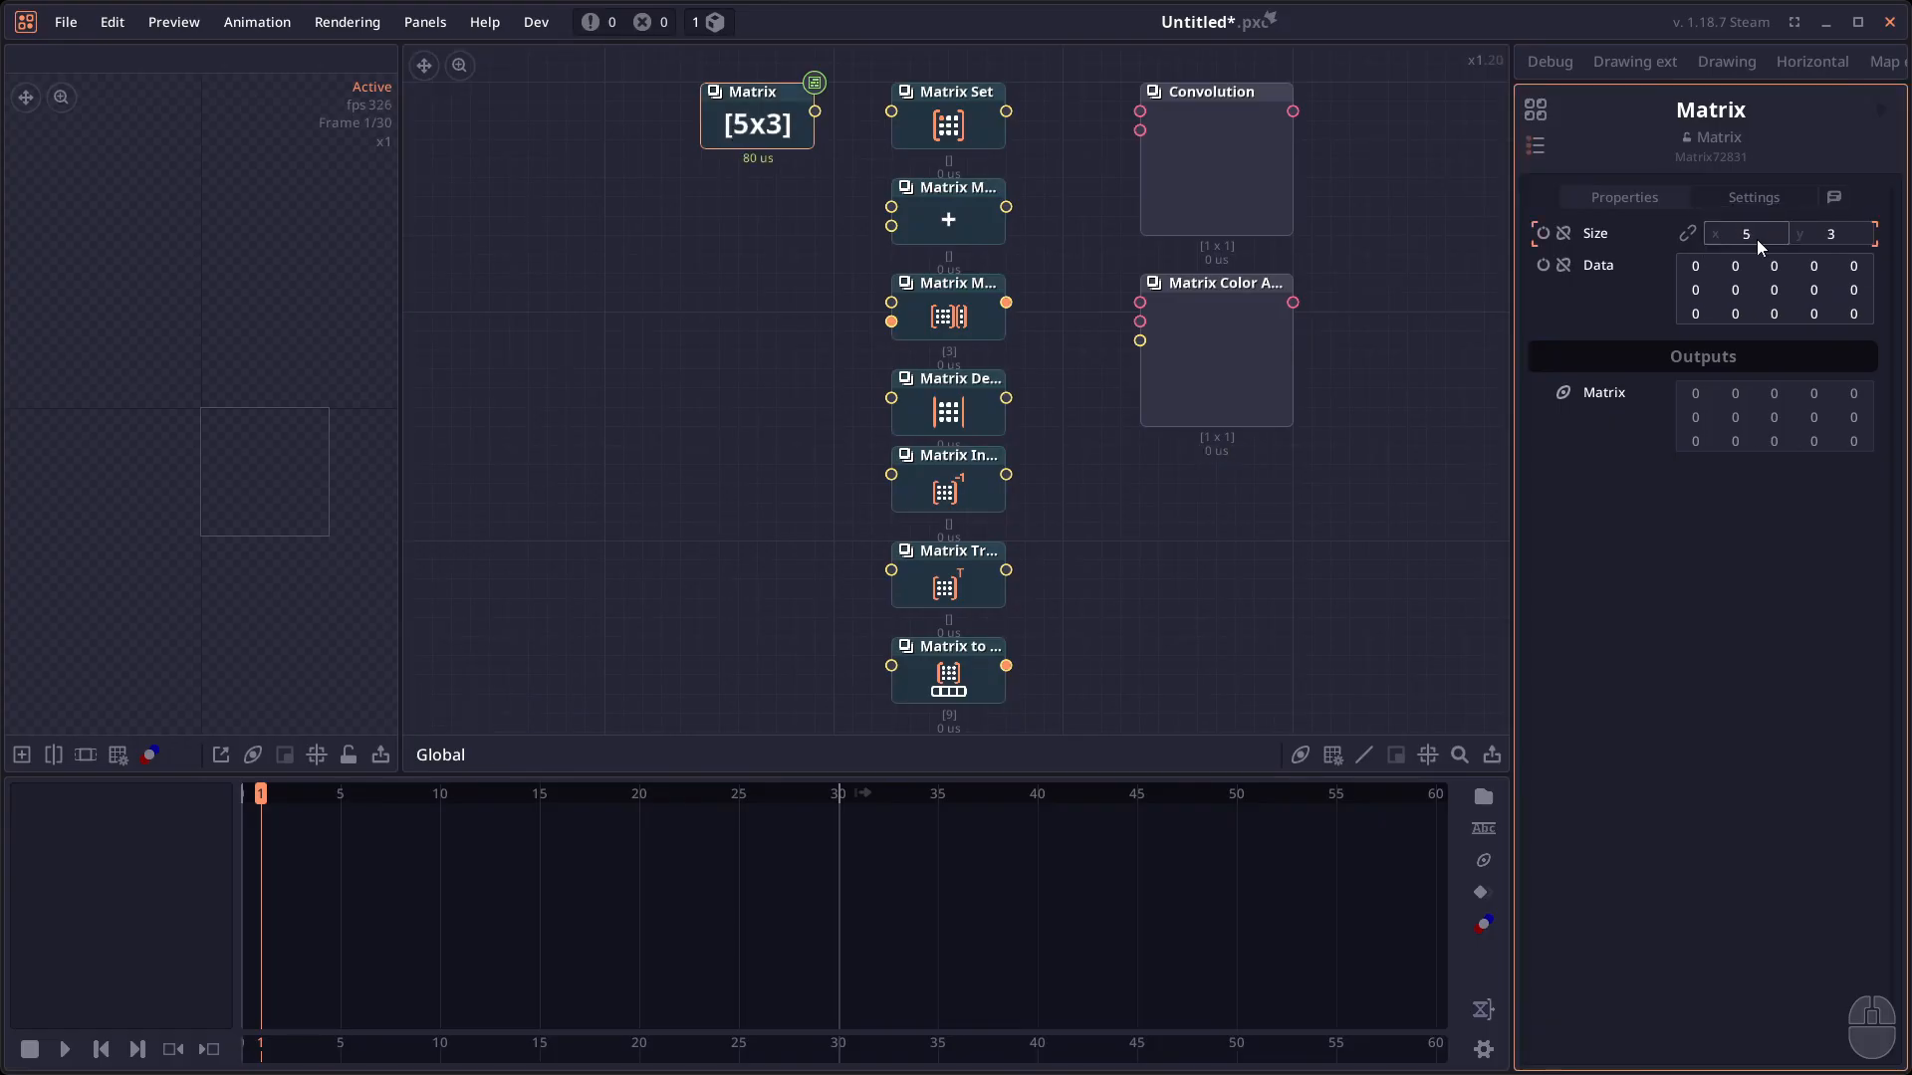
{"action": "left_click", "coordinate": [1756, 239]}
{"action": "type", "text": "3"}
{"action": "key", "text": "Return"}
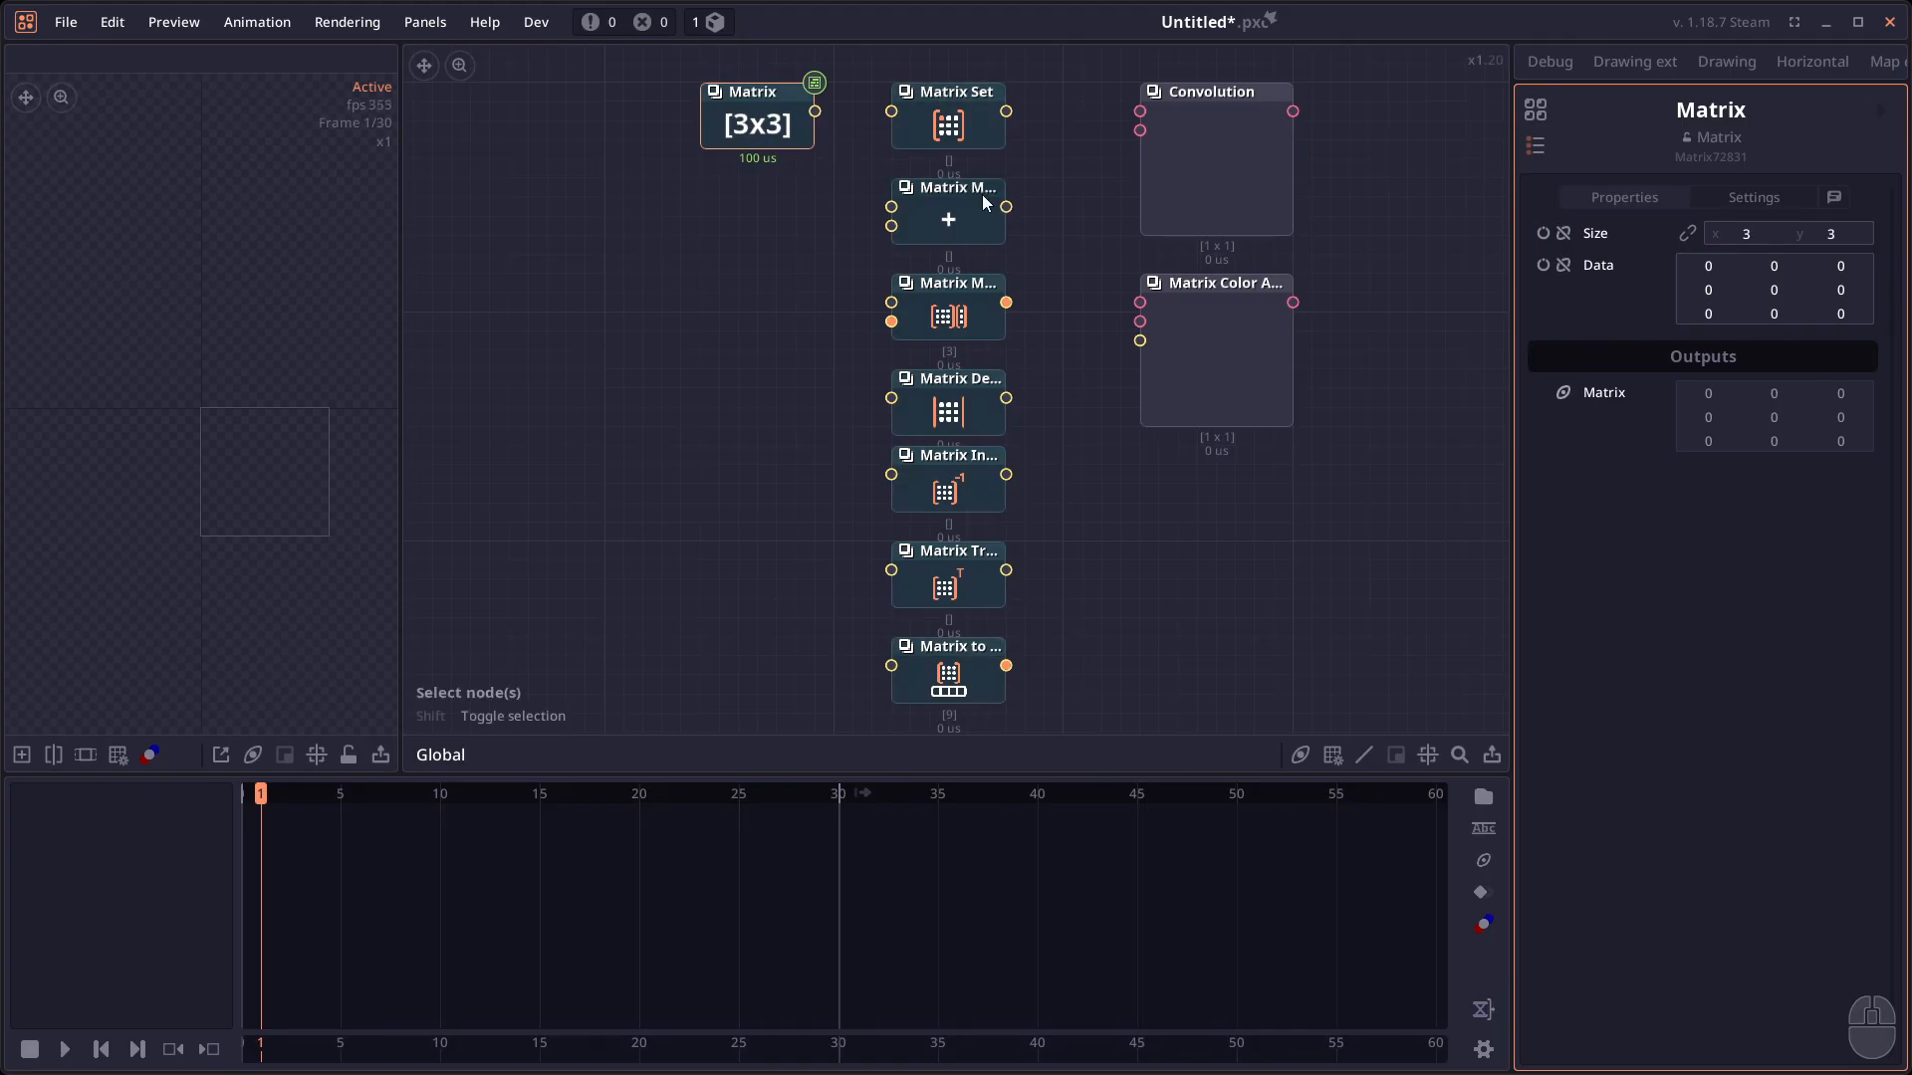
Examine the properties of each matrix operation node, from Matrix Set through Matrix to Array, and of the Convolution node.
{"action": "left_click", "coordinate": [948, 119]}
{"action": "left_click", "coordinate": [940, 199]}
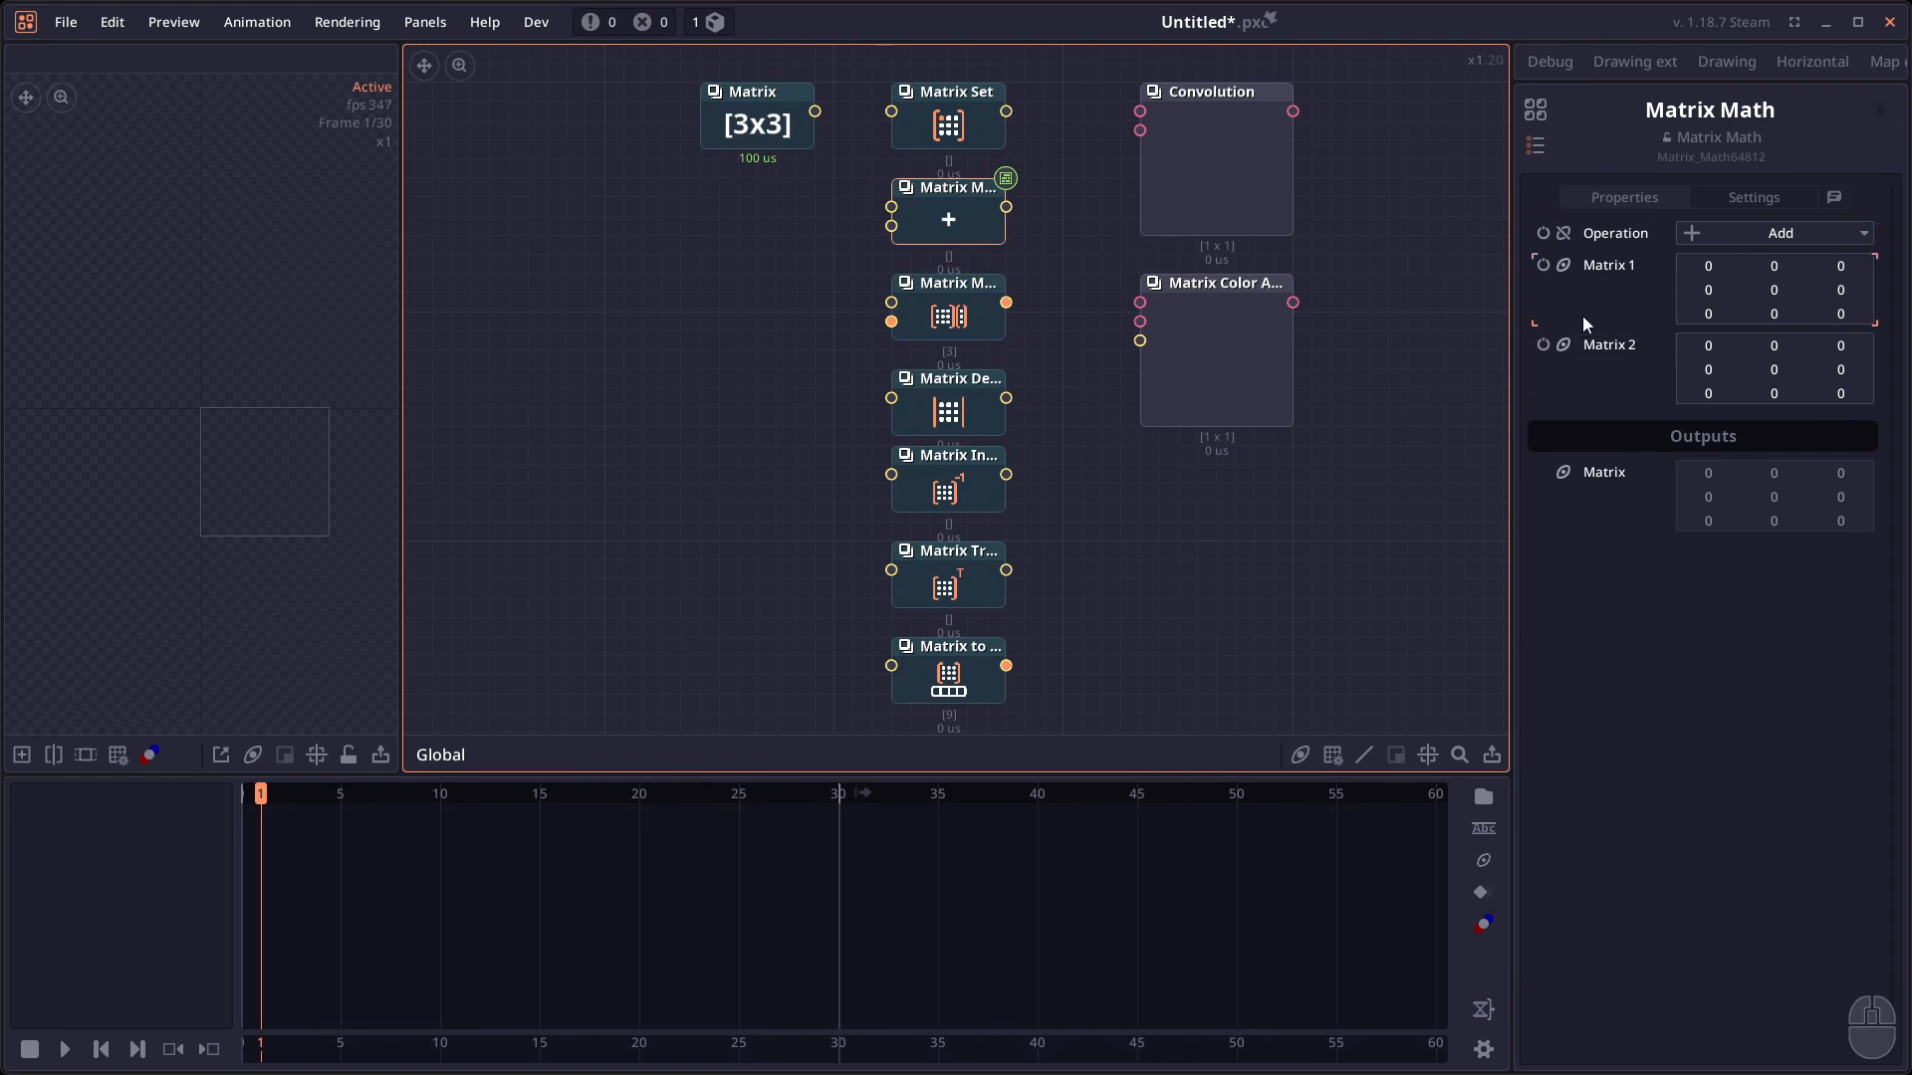
{"action": "left_click", "coordinate": [966, 324]}
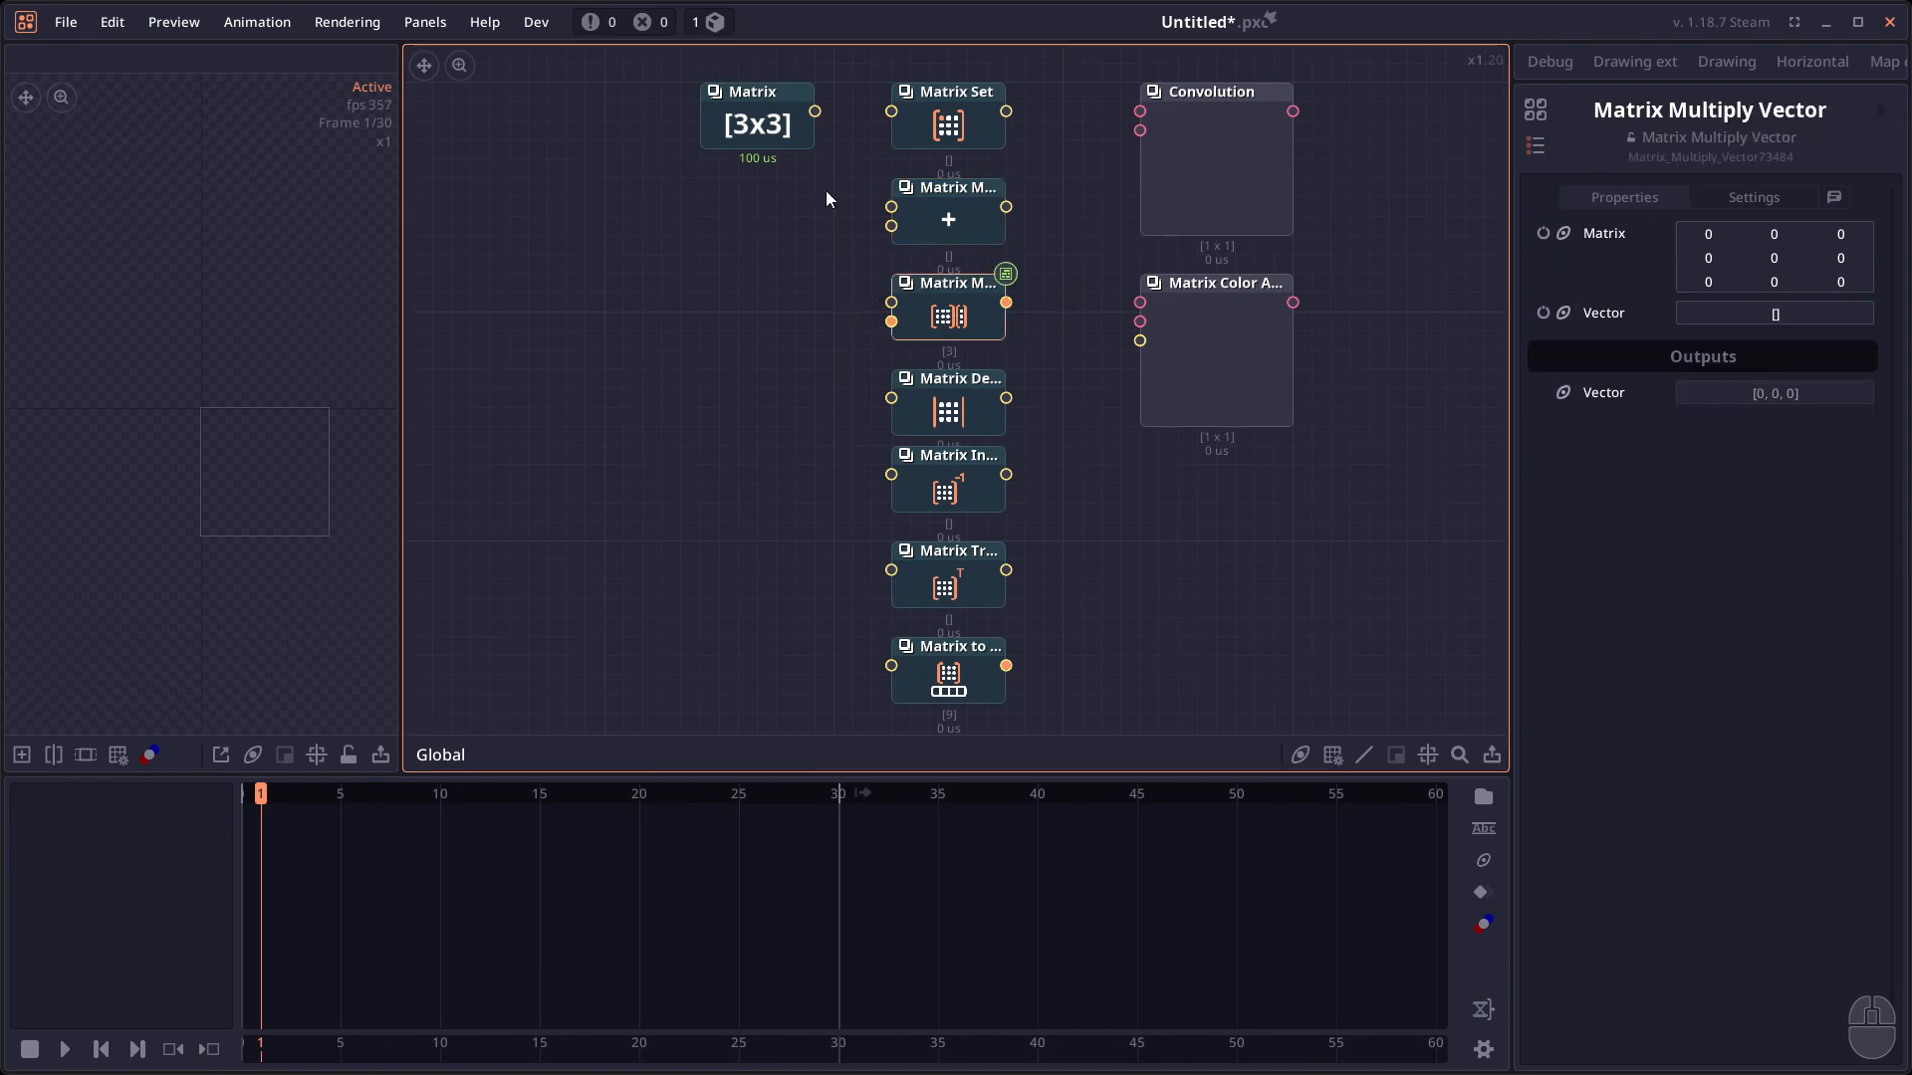
{"action": "left_click", "coordinate": [978, 406]}
{"action": "left_click", "coordinate": [950, 497]}
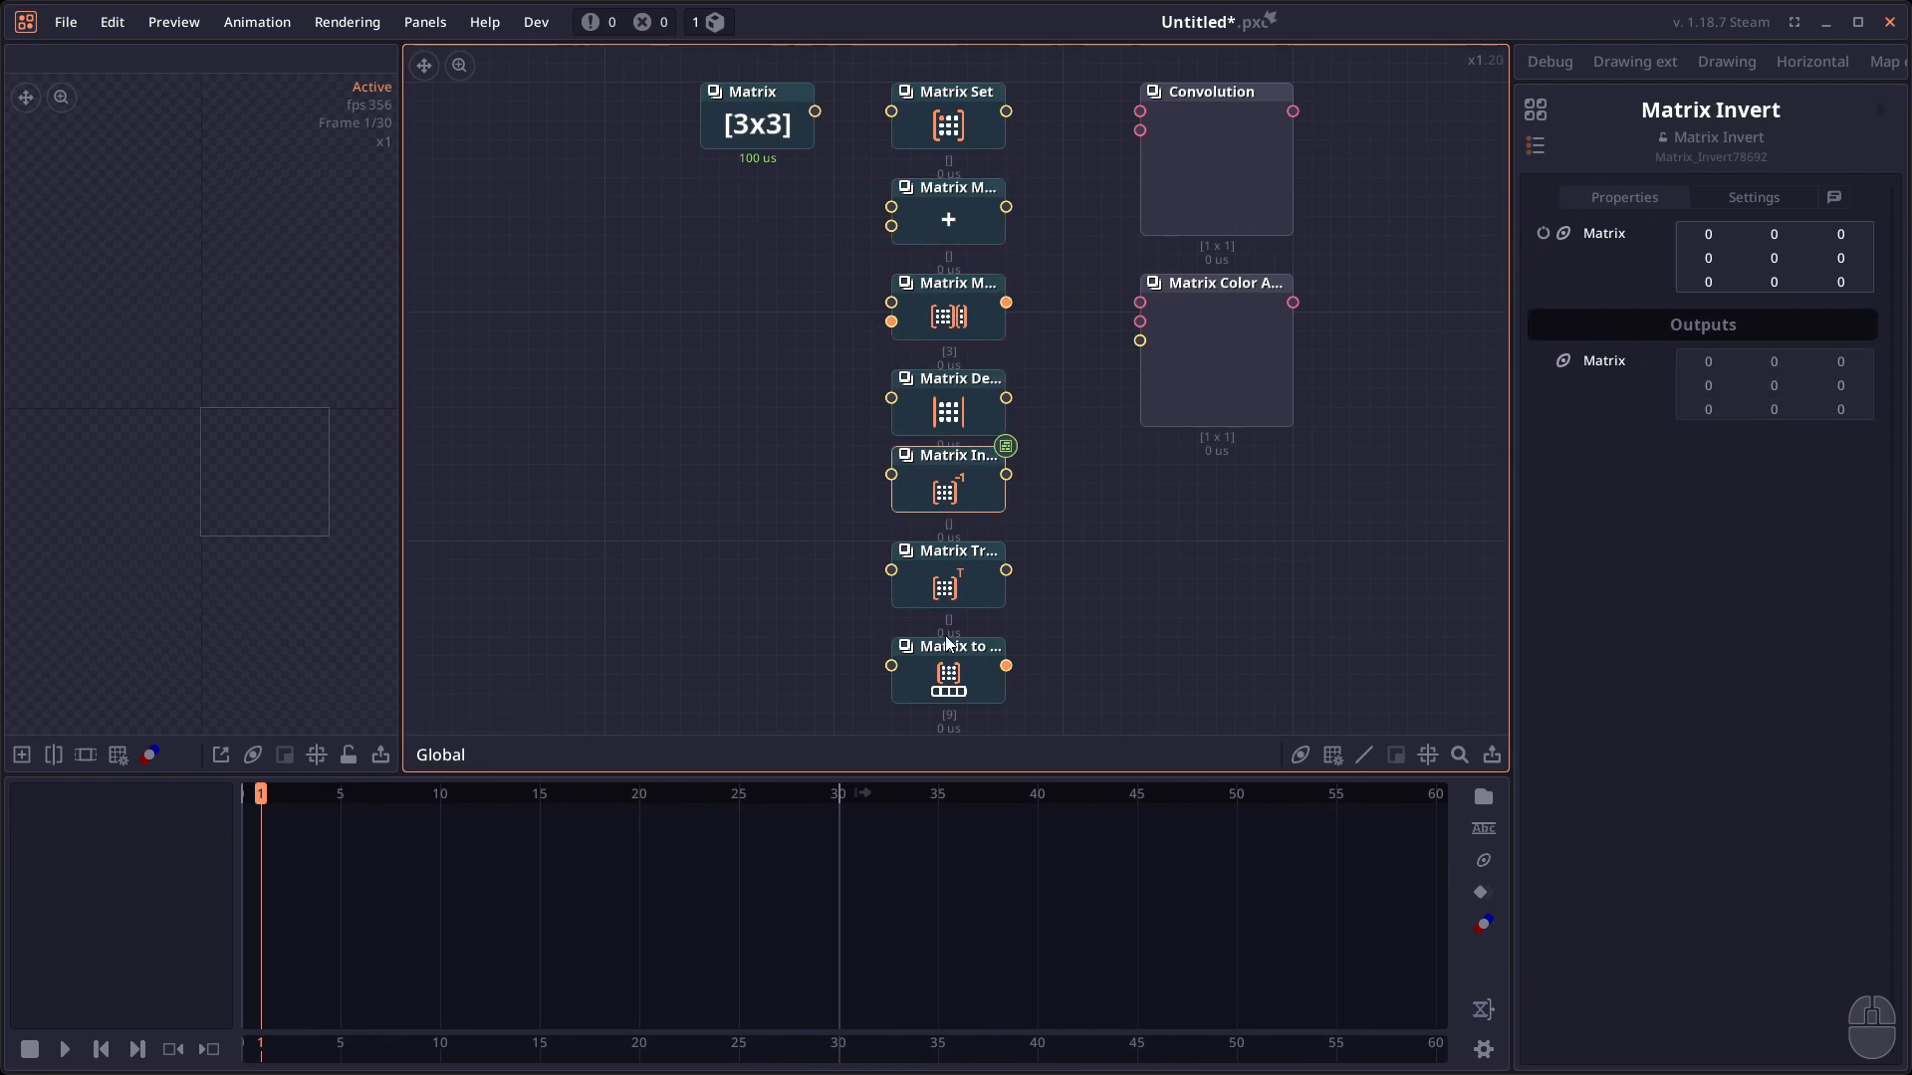
{"action": "left_click", "coordinate": [944, 587]}
{"action": "left_click", "coordinate": [944, 661]}
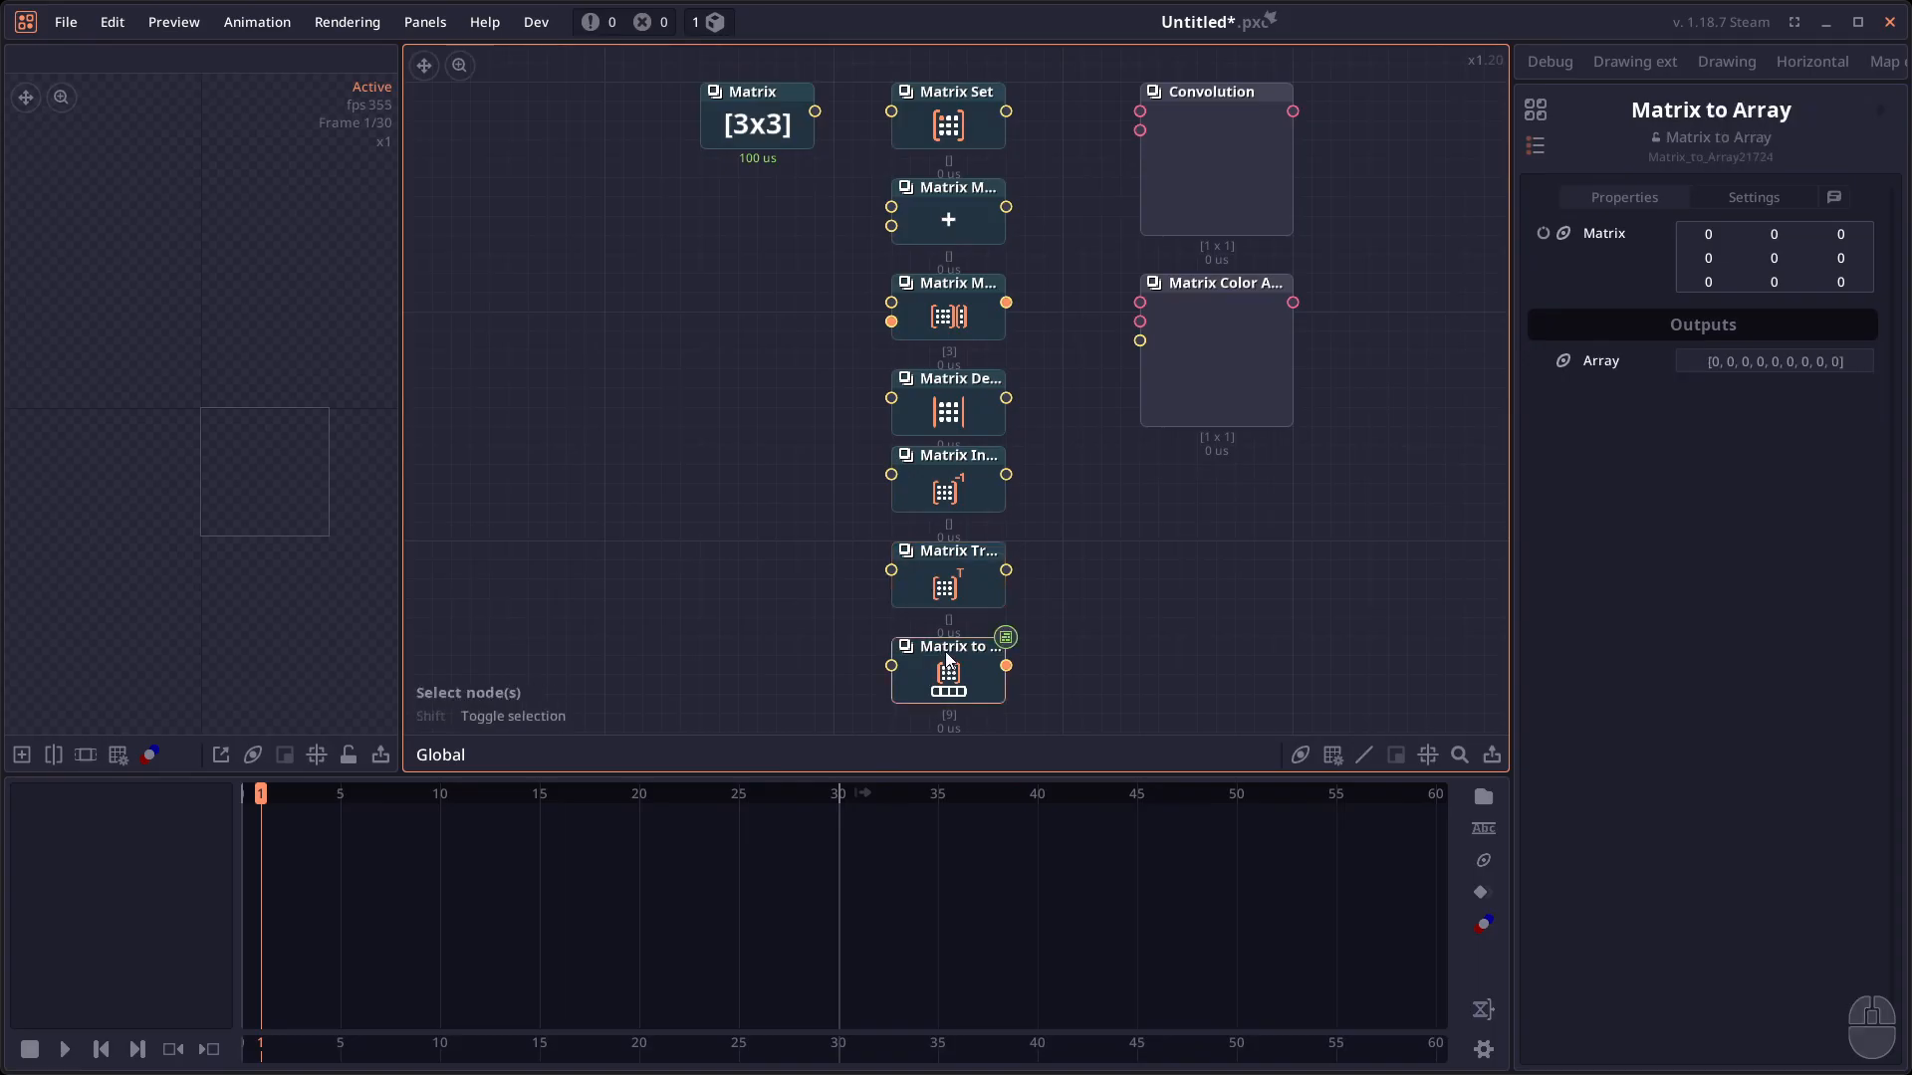
{"action": "left_click_drag", "start_coordinate": [1179, 501], "coordinate": [1179, 510]}
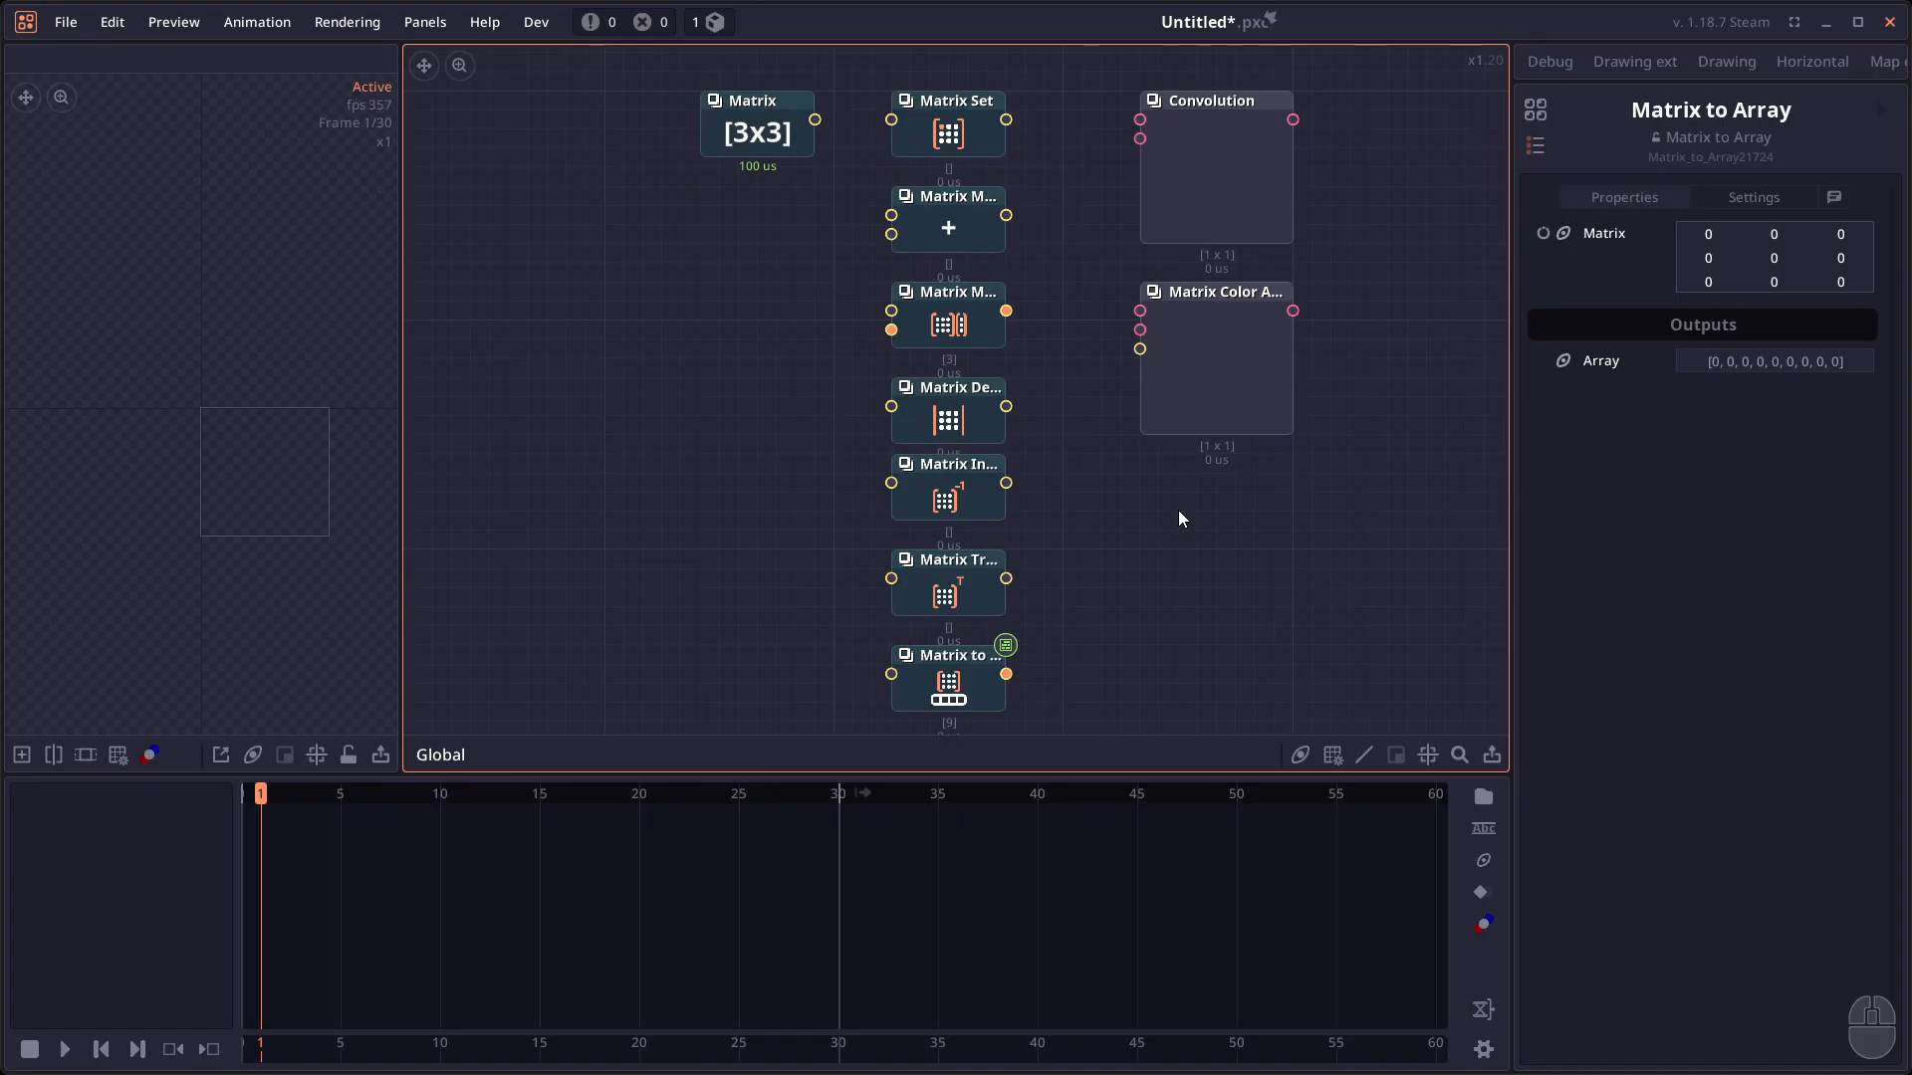
{"action": "left_click", "coordinate": [1254, 135]}
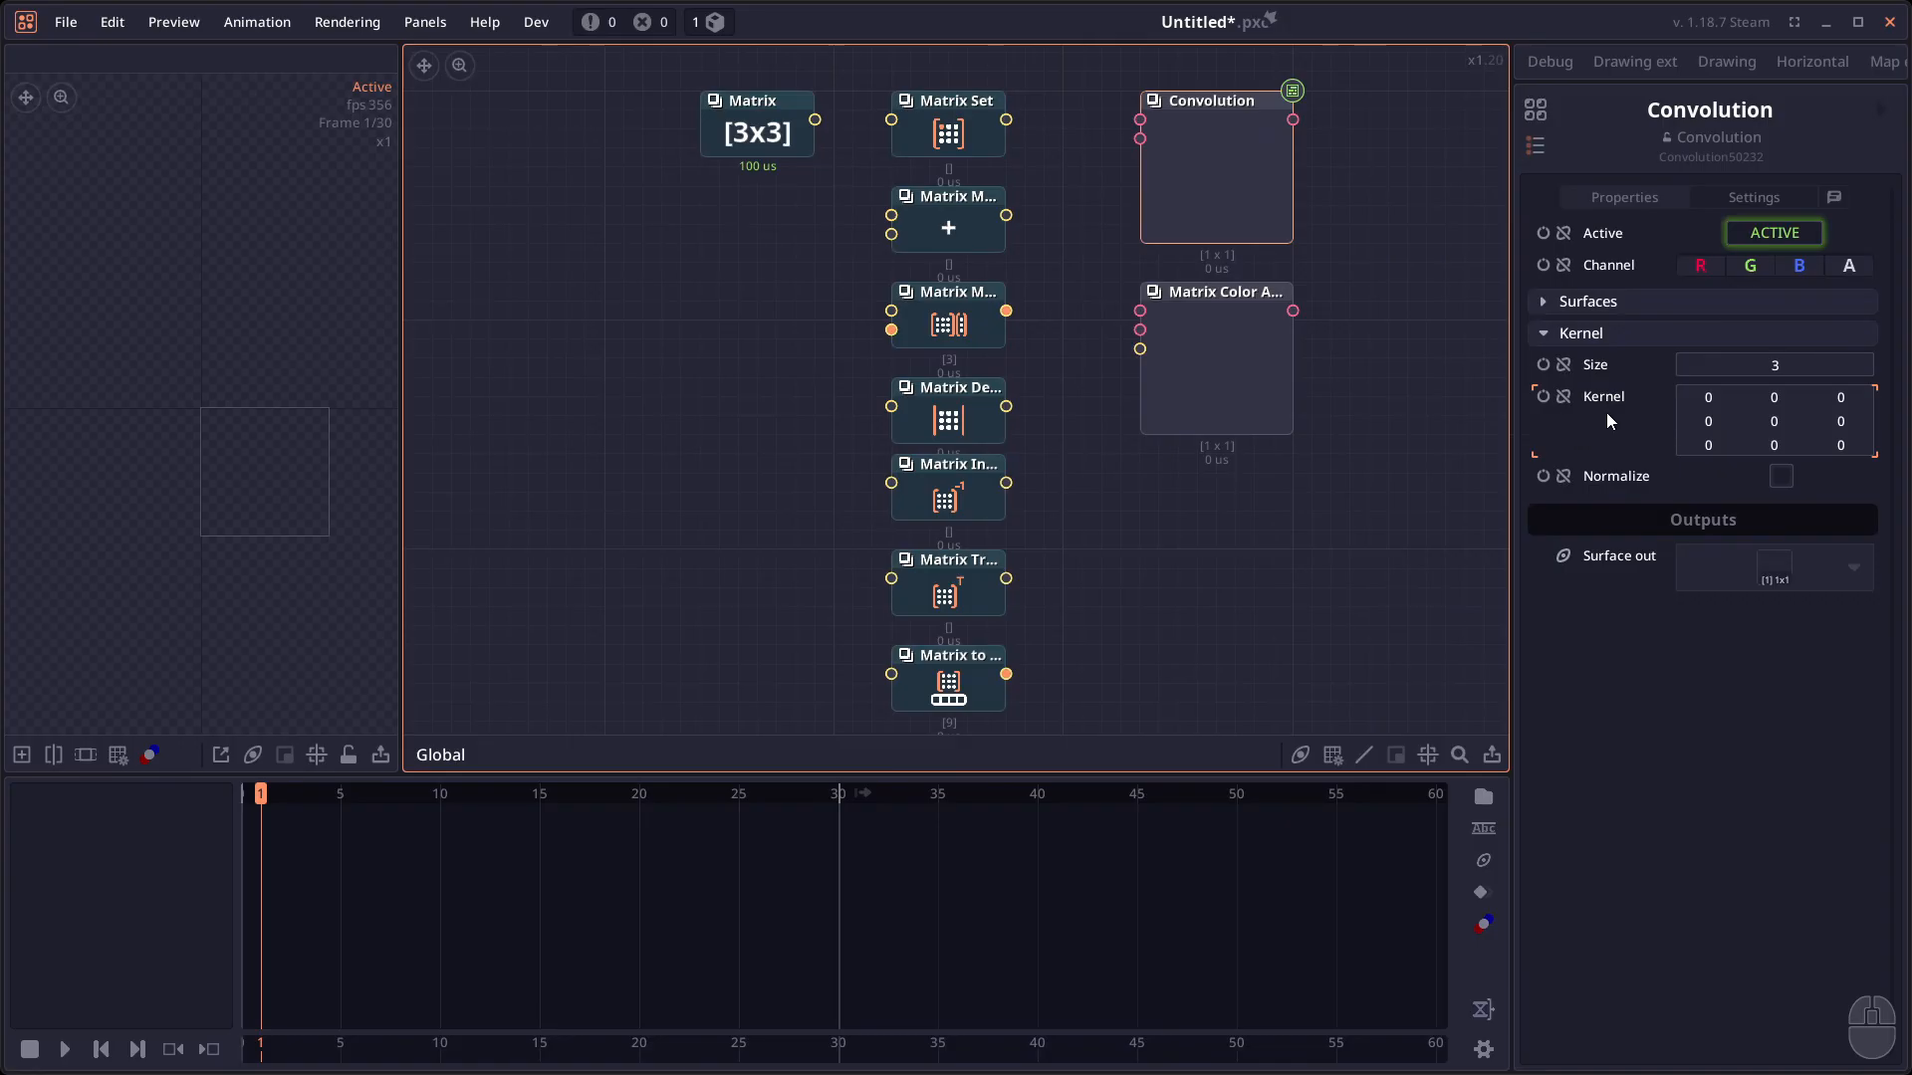
Set the three diagonal values of the Matrix Color Apply node's matrix to 1 and experiment with its off-diagonal values.
{"action": "left_click", "coordinate": [1256, 408]}
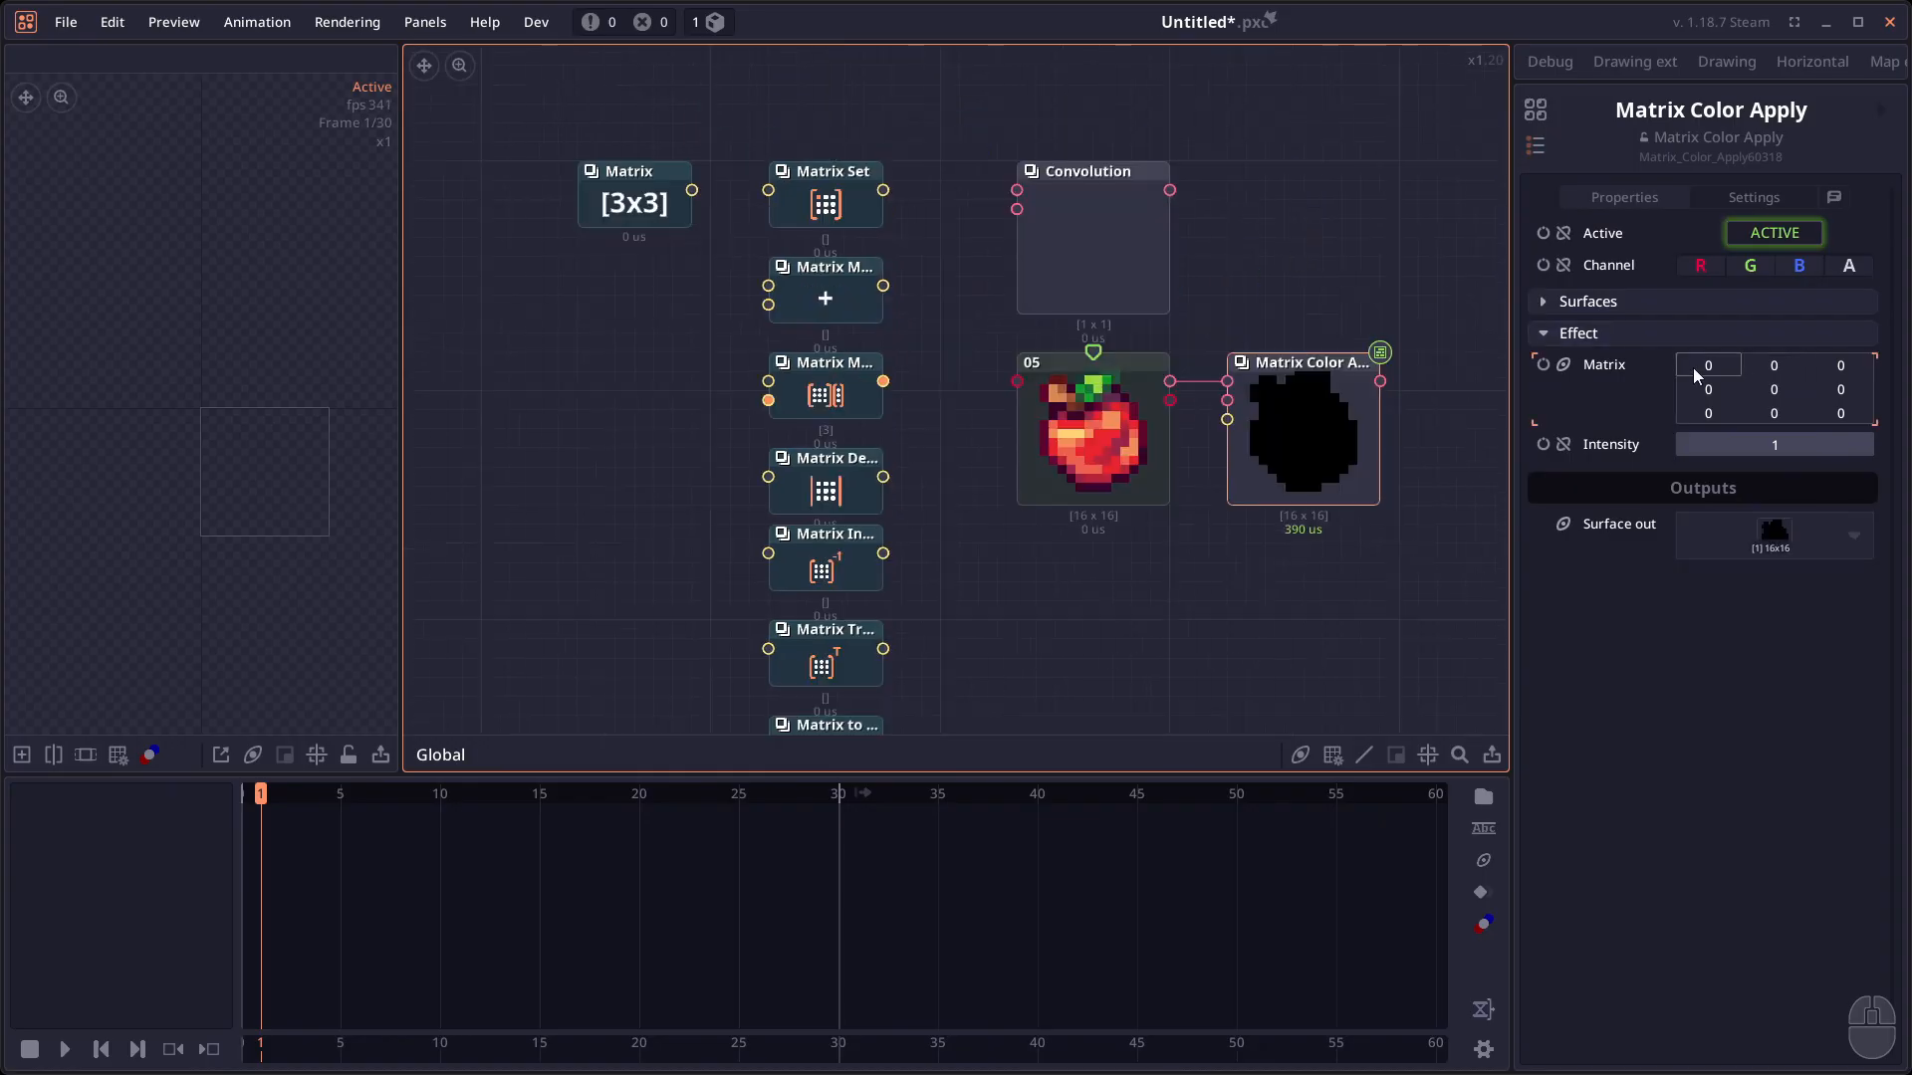
{"action": "left_click", "coordinate": [1693, 368]}
{"action": "type", "text": "1"}
{"action": "left_click", "coordinate": [1771, 395]}
{"action": "type", "text": "1"}
{"action": "left_click", "coordinate": [1840, 419]}
{"action": "type", "text": "1"}
{"action": "left_click", "coordinate": [1361, 626]}
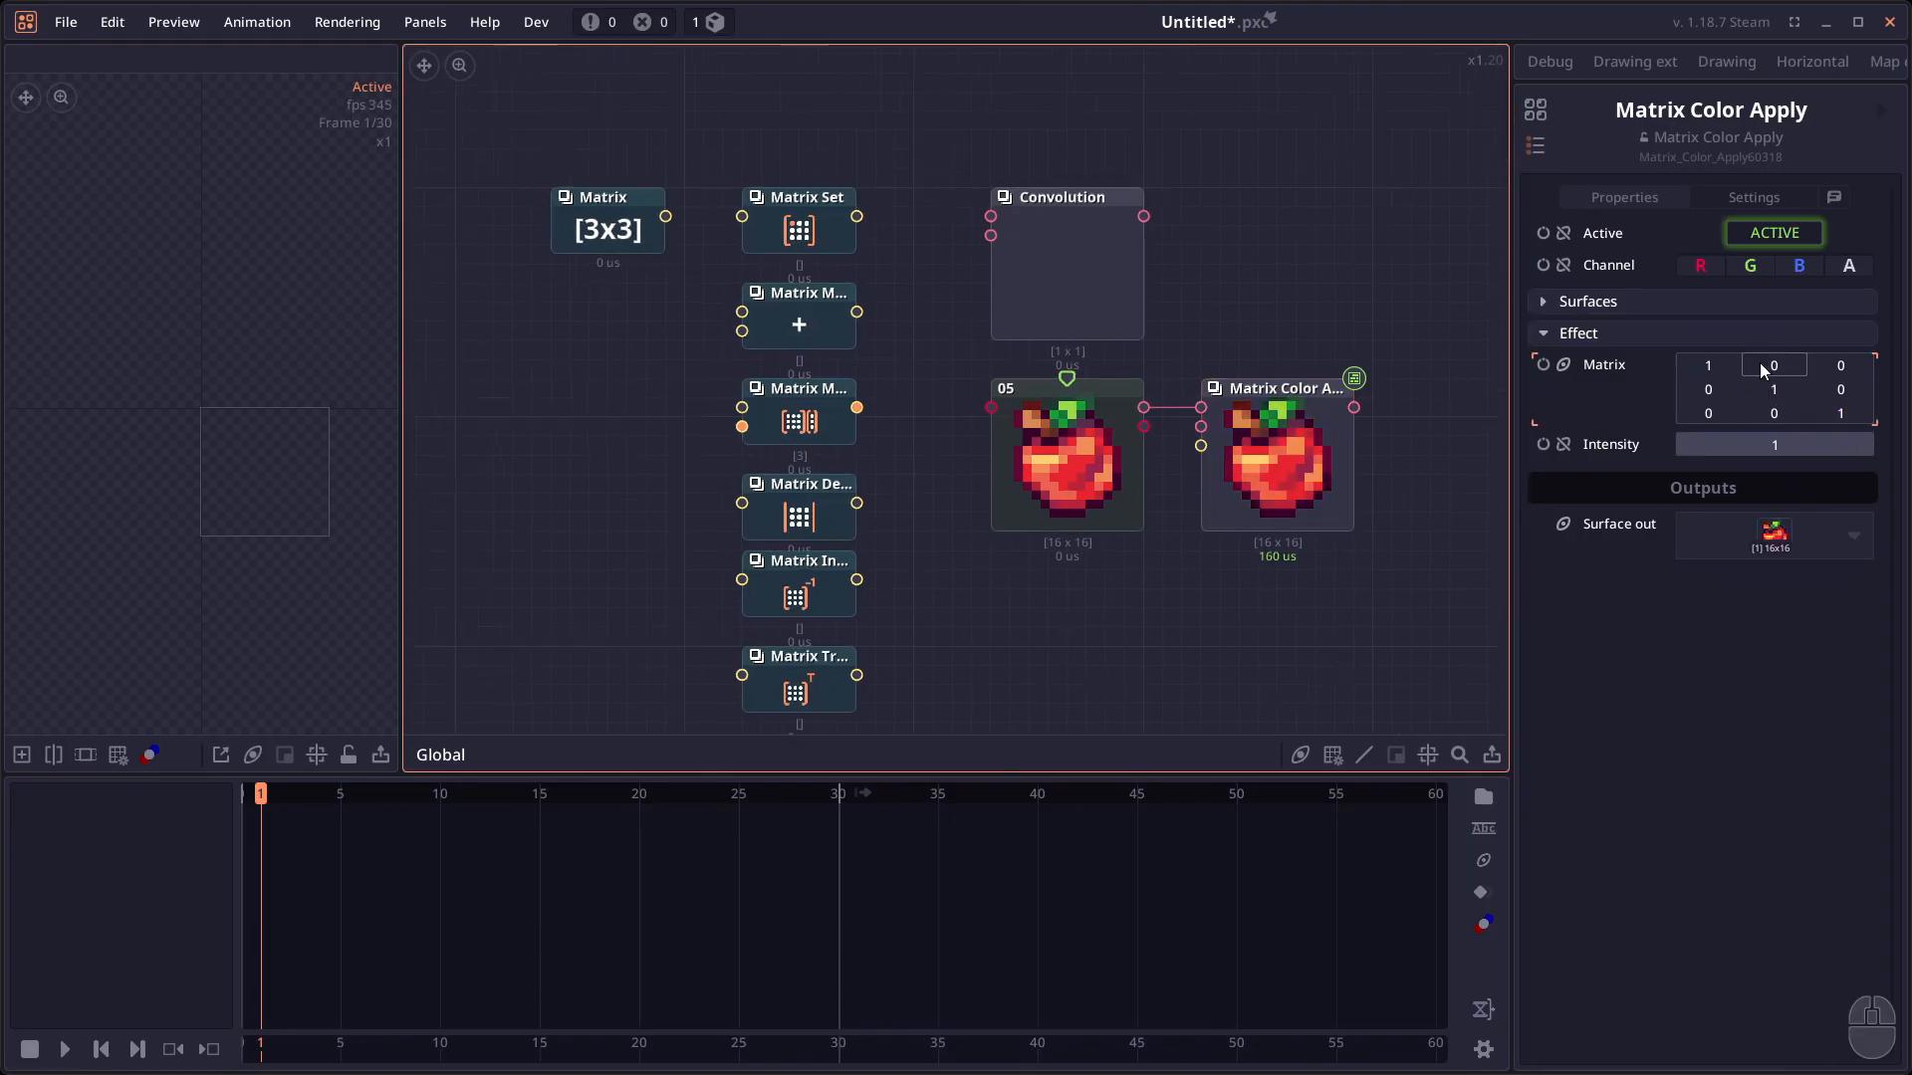
{"action": "left_click_drag", "start_coordinate": [1760, 362], "coordinate": [1823, 366]}
{"action": "left_click_drag", "start_coordinate": [1708, 390], "coordinate": [1729, 391]}
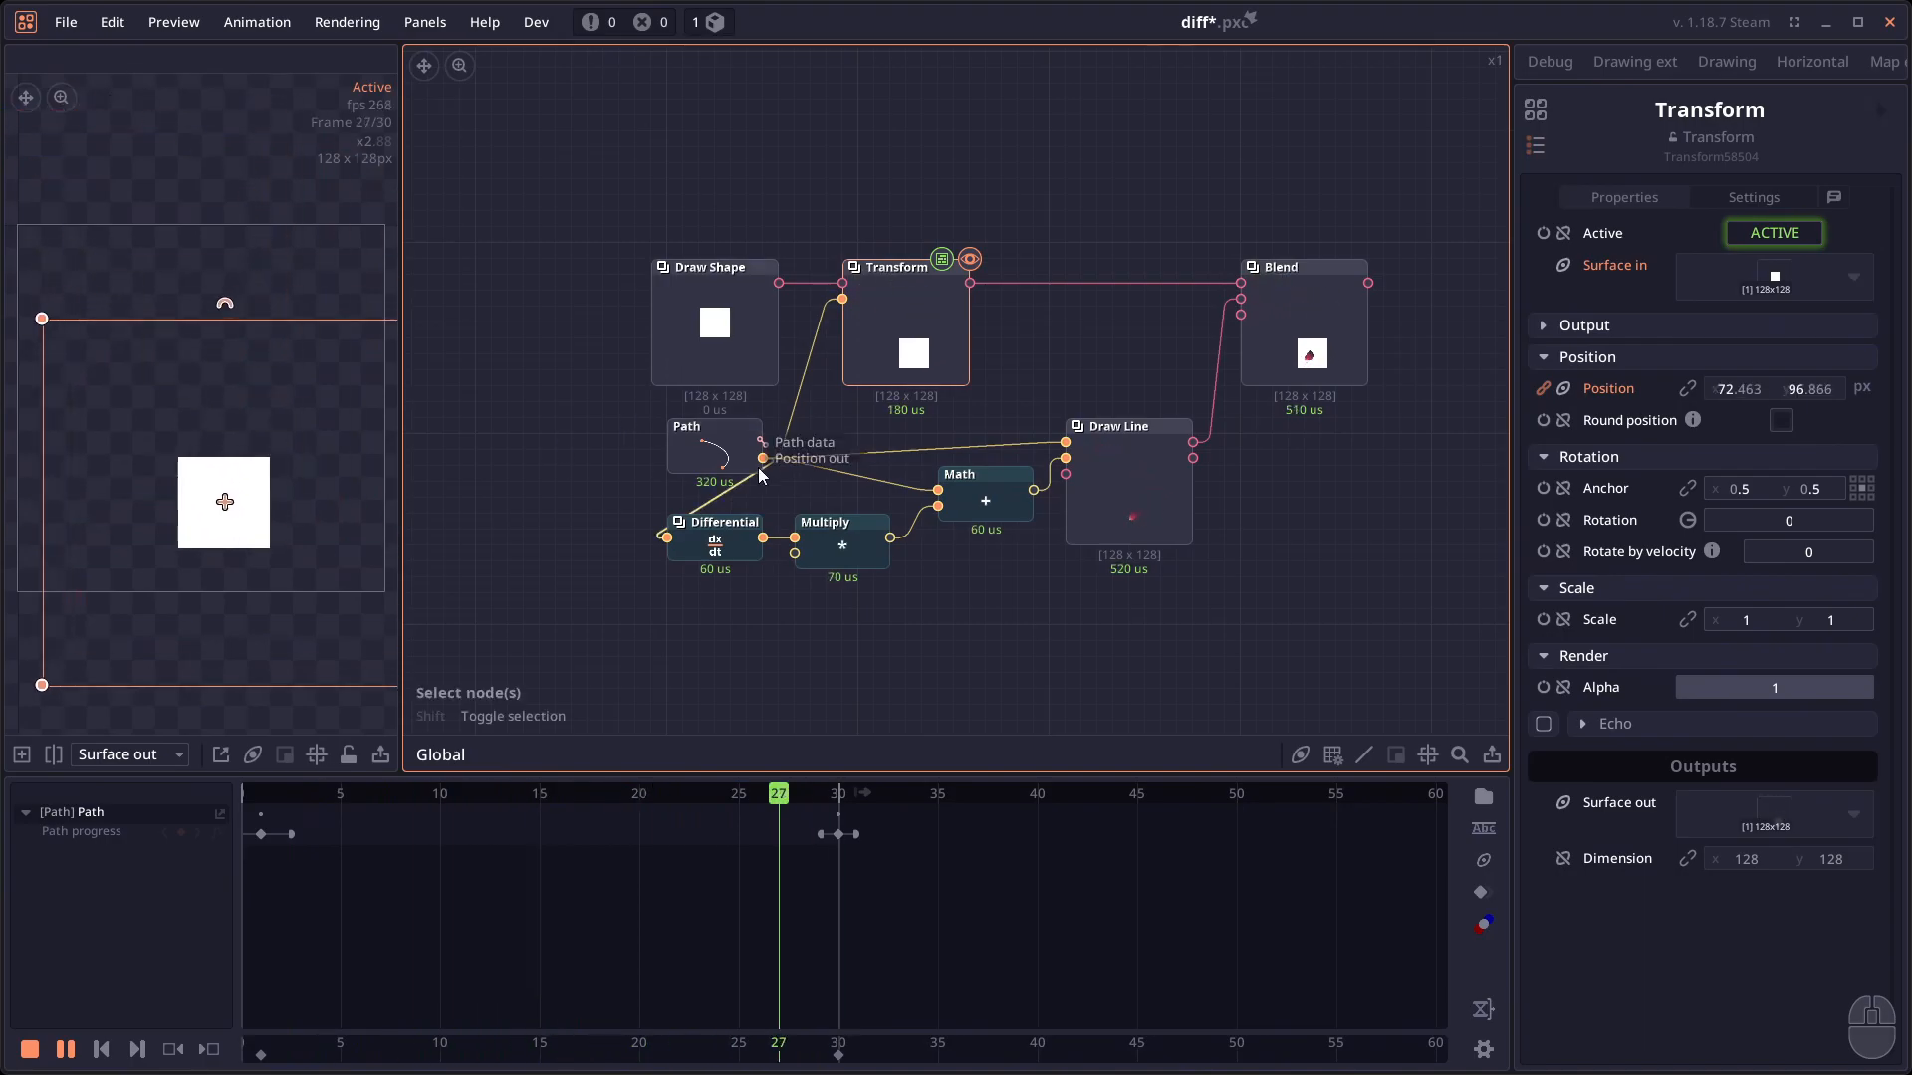
Select the Path node in the diff project to inspect its sampling settings and position output.
{"action": "left_click", "coordinate": [688, 458]}
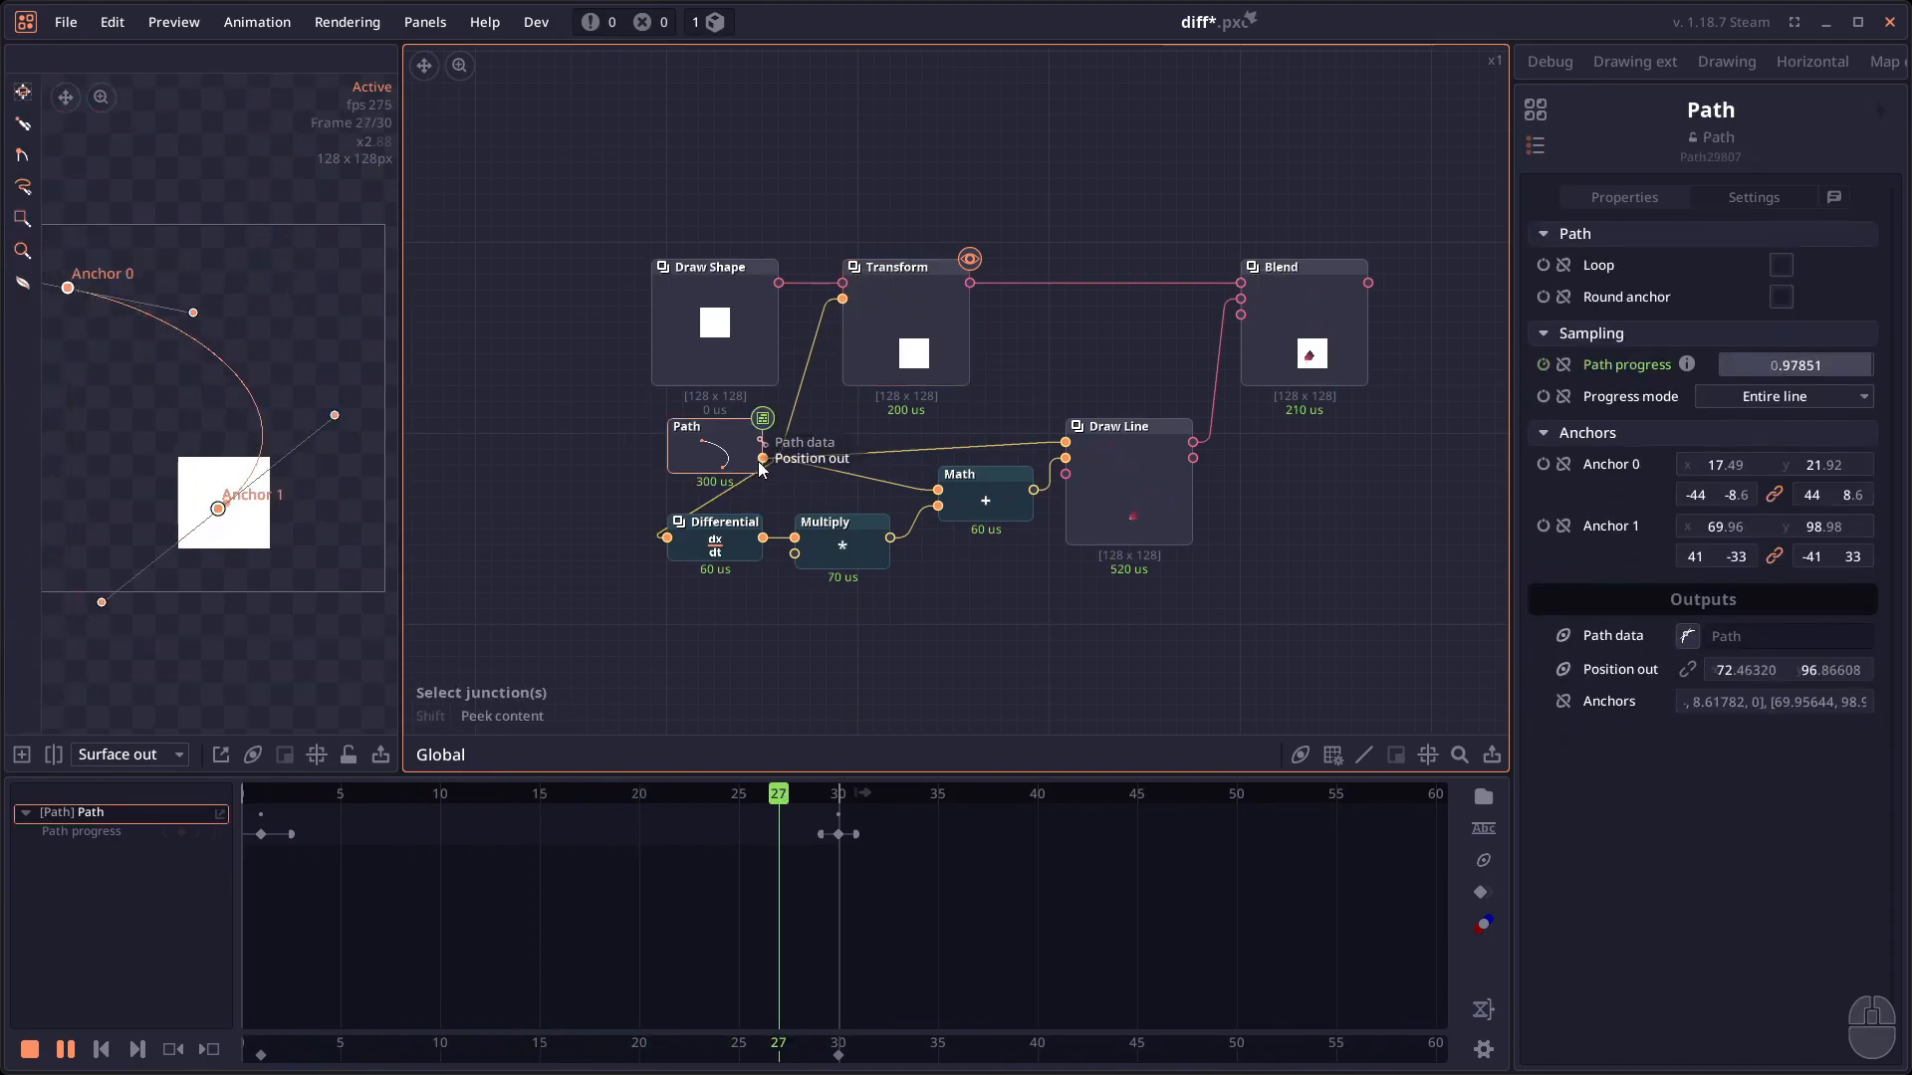
Inspect the Differential node's input value and result, and select the Blend node that combines the outputs.
{"action": "left_click", "coordinate": [728, 556]}
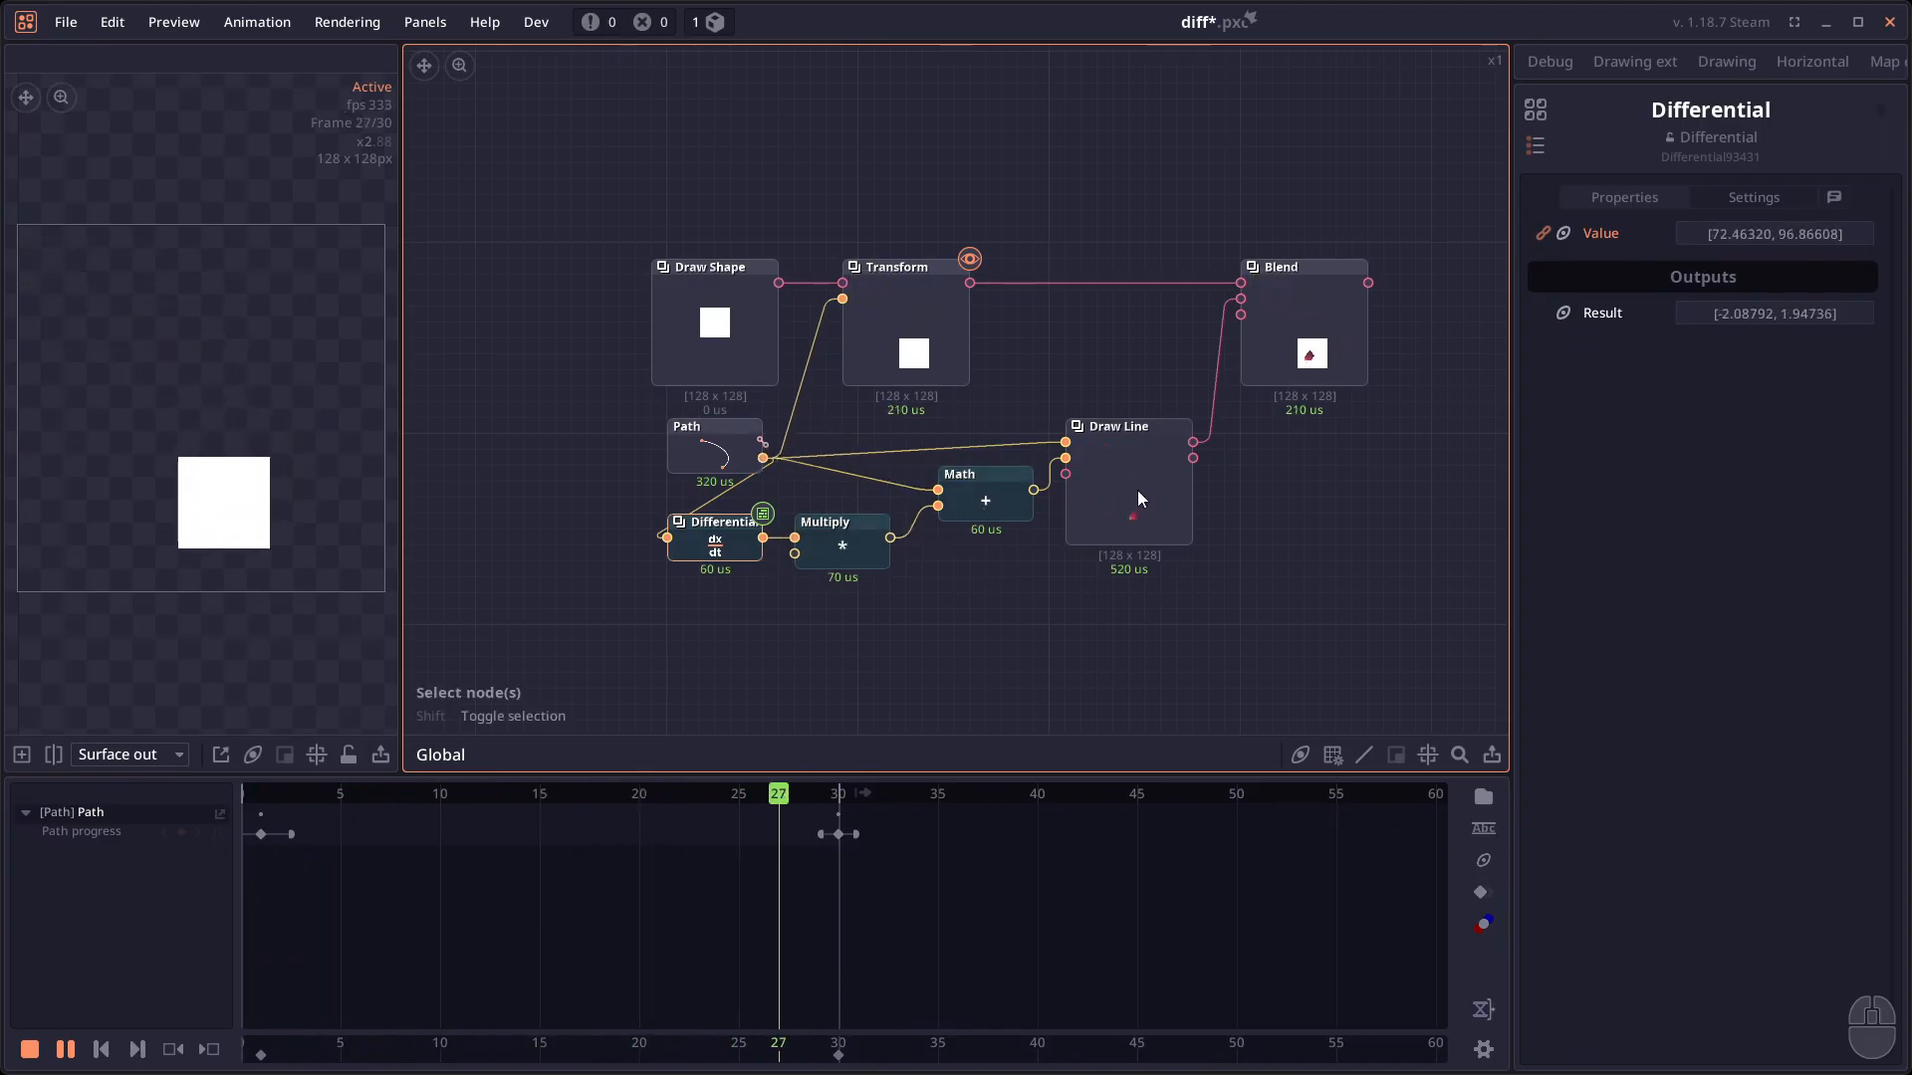
{"action": "left_click", "coordinate": [1325, 344]}
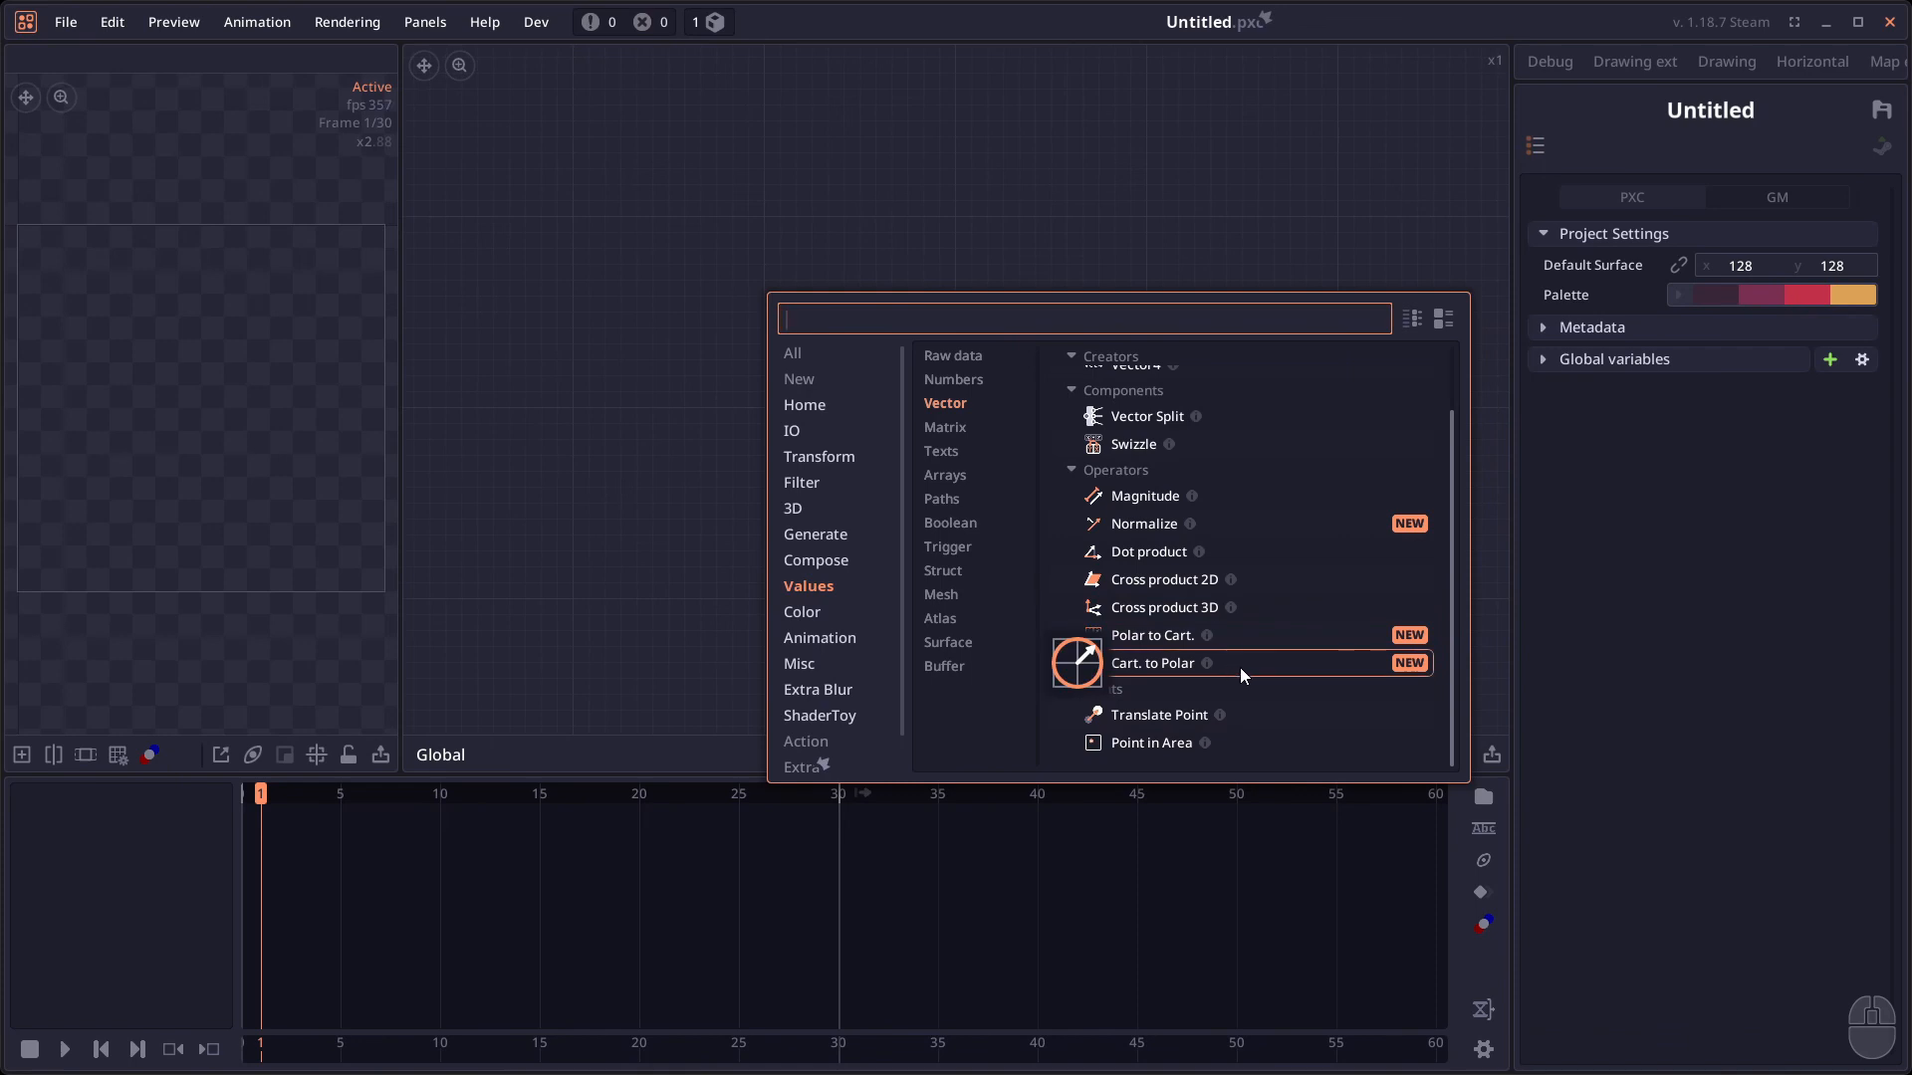
Close the node browser and add a Path node to the empty graph.
{"action": "left_click", "coordinate": [627, 480]}
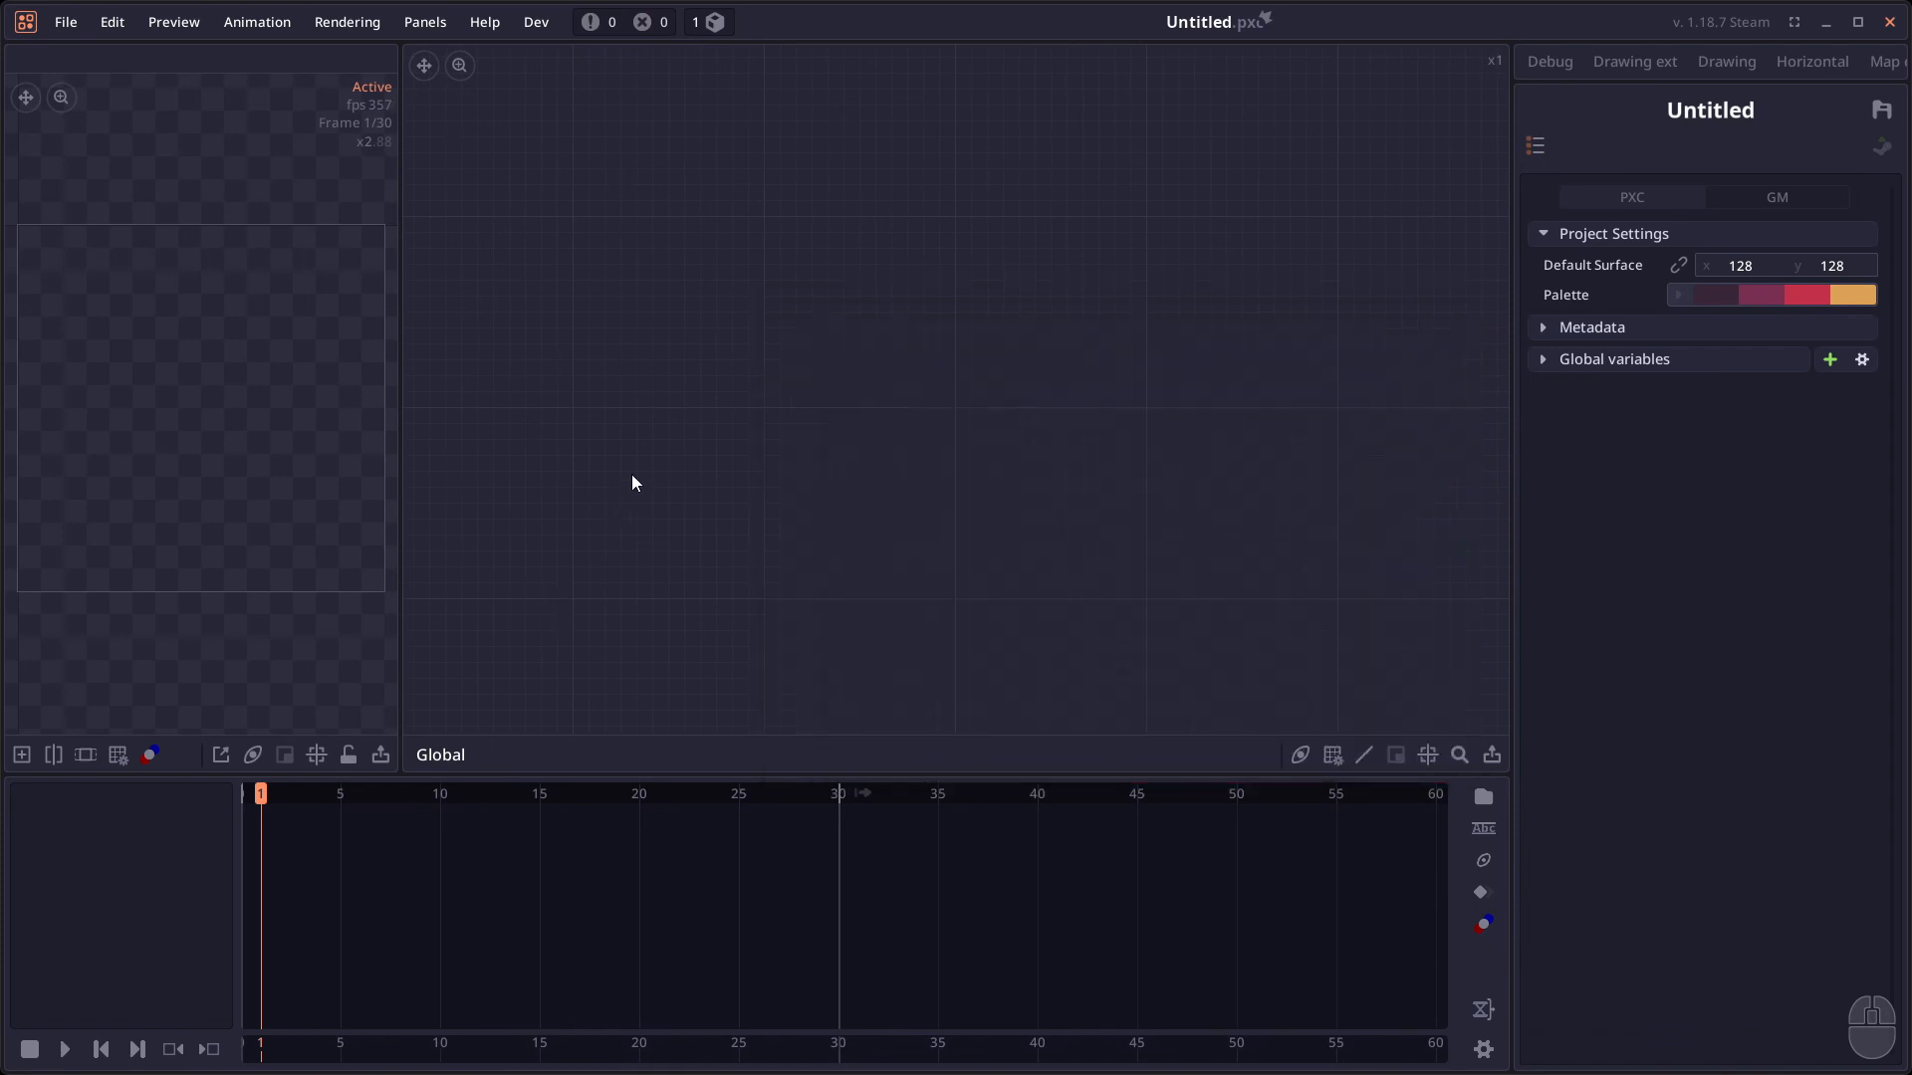
{"action": "right_click", "coordinate": [763, 259]}
{"action": "type", "text": "path"}
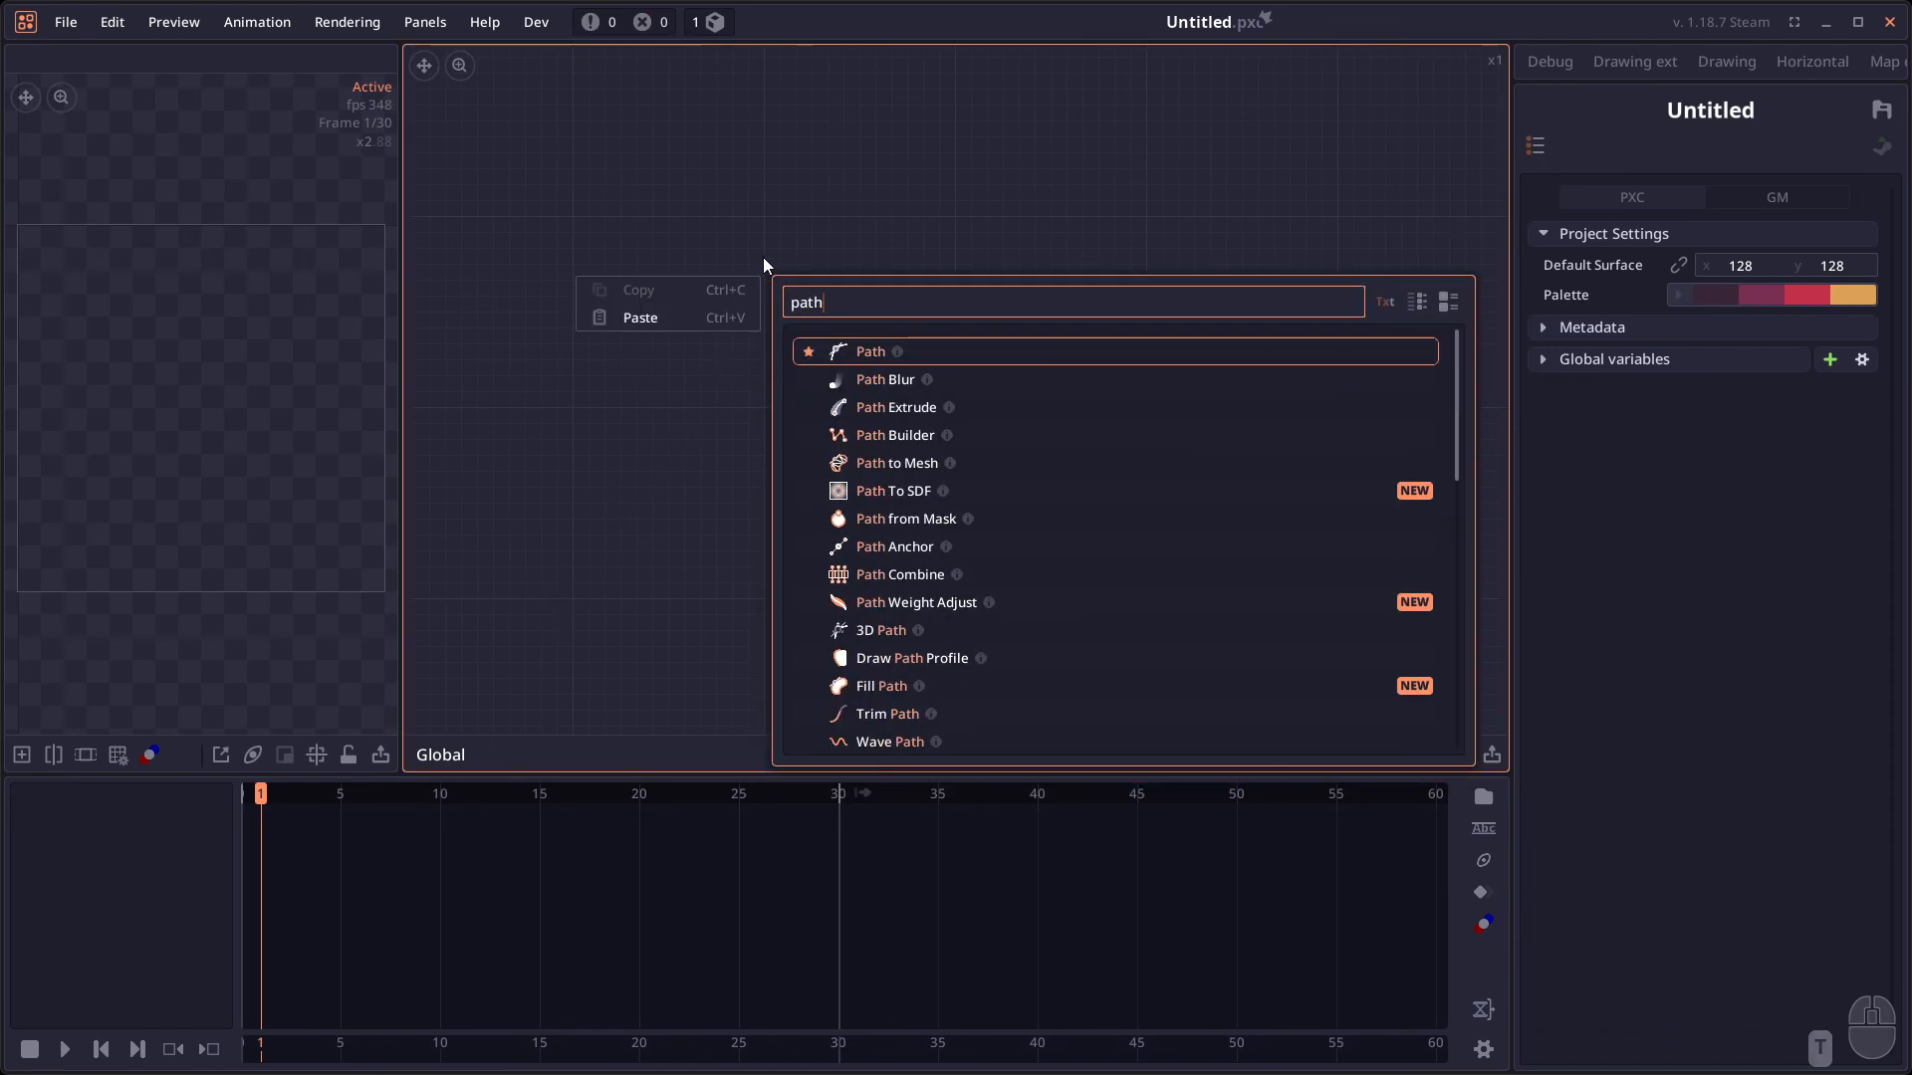
{"action": "left_click", "coordinate": [958, 348]}
Draw a curved three-anchor path with anchors at about (25.5, 21.6), (84.6, 72.3) and (33.9, 102.6).
{"action": "left_click", "coordinate": [23, 123]}
{"action": "left_click_drag", "start_coordinate": [165, 232], "coordinate": [393, 268]}
{"action": "mouse_move", "coordinate": [411, 443]}
{"action": "left_mouse_down"}
{"action": "mouse_move", "coordinate": [258, 536]}
{"action": "mouse_move", "coordinate": [50, 441]}
{"action": "left_mouse_up"}
Break the middle anchor's control handles apart and reshape them to about (23, -29) and (18, 23) to form a corner.
{"action": "left_click", "coordinate": [32, 187]}
{"action": "left_click", "coordinate": [23, 157]}
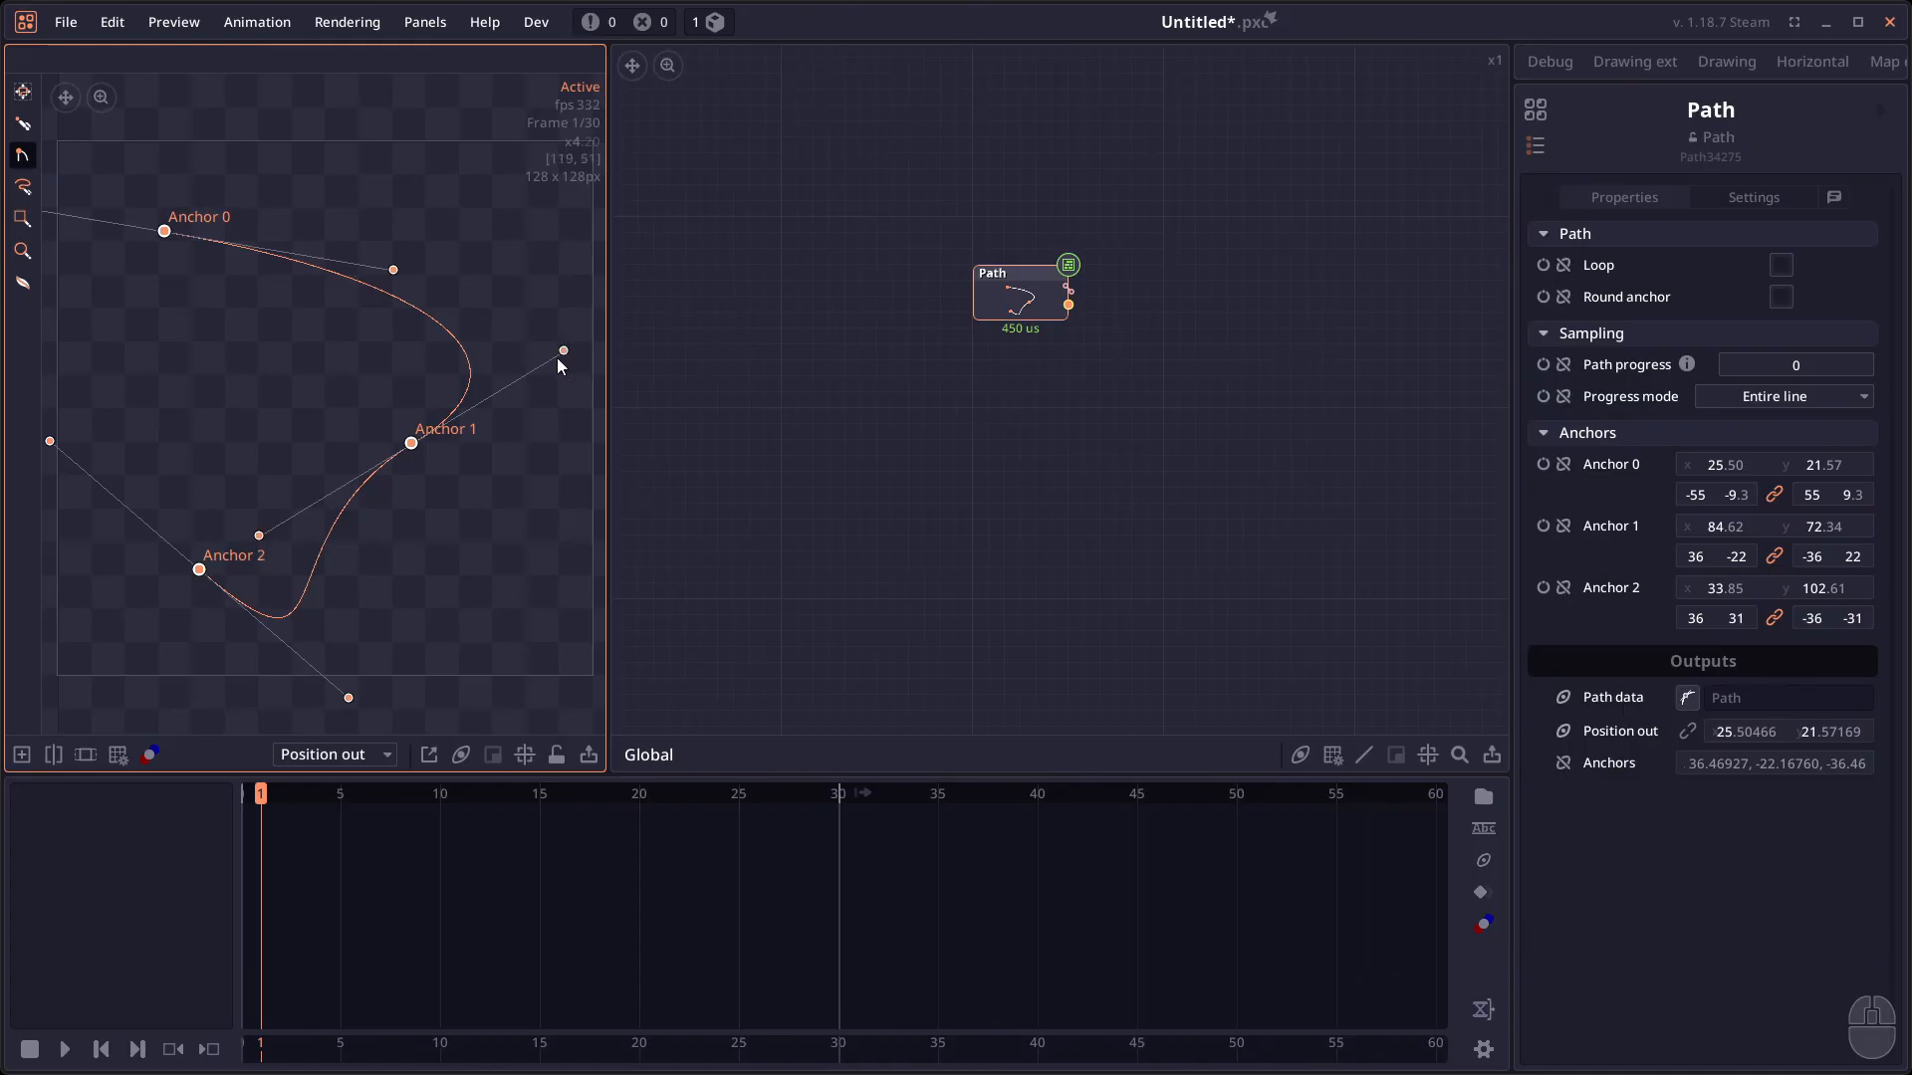
{"action": "left_click_drag", "start_coordinate": [257, 534], "coordinate": [392, 509]}
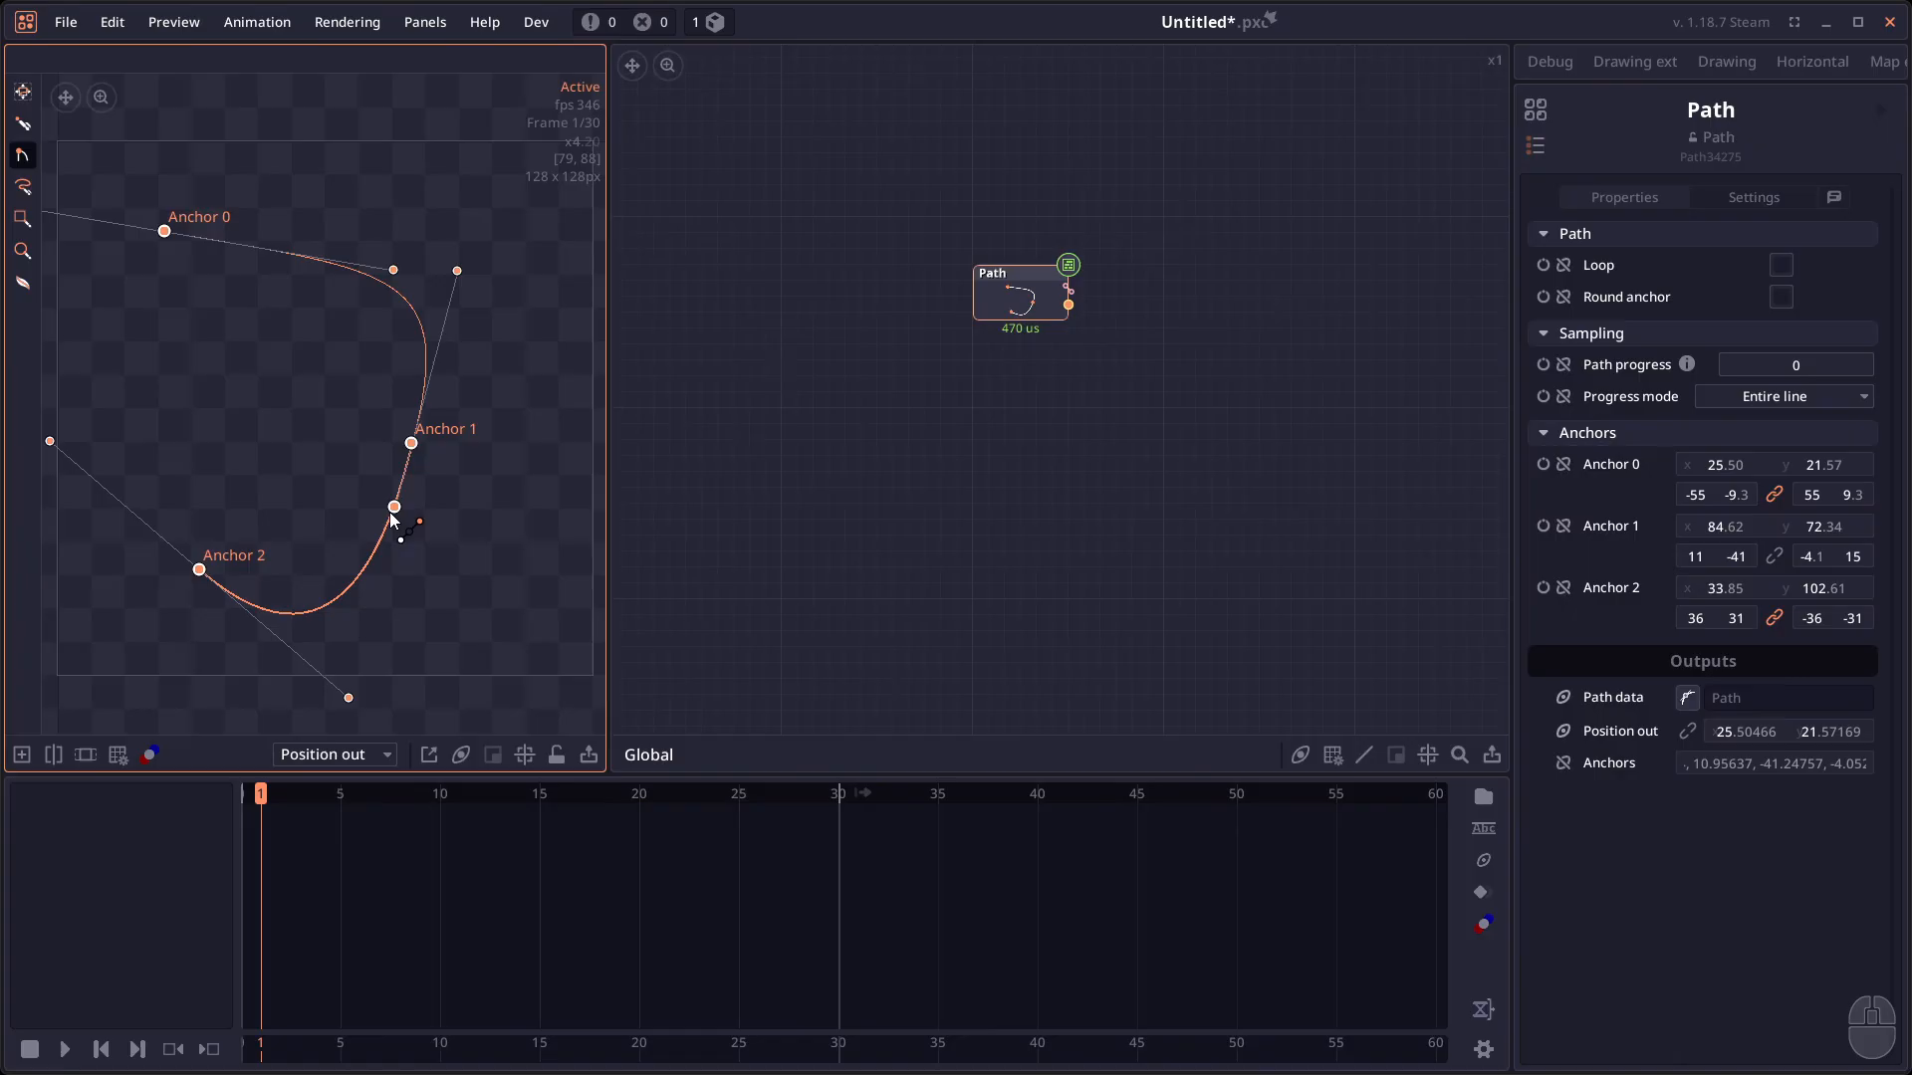
{"action": "key", "text": "shift"}
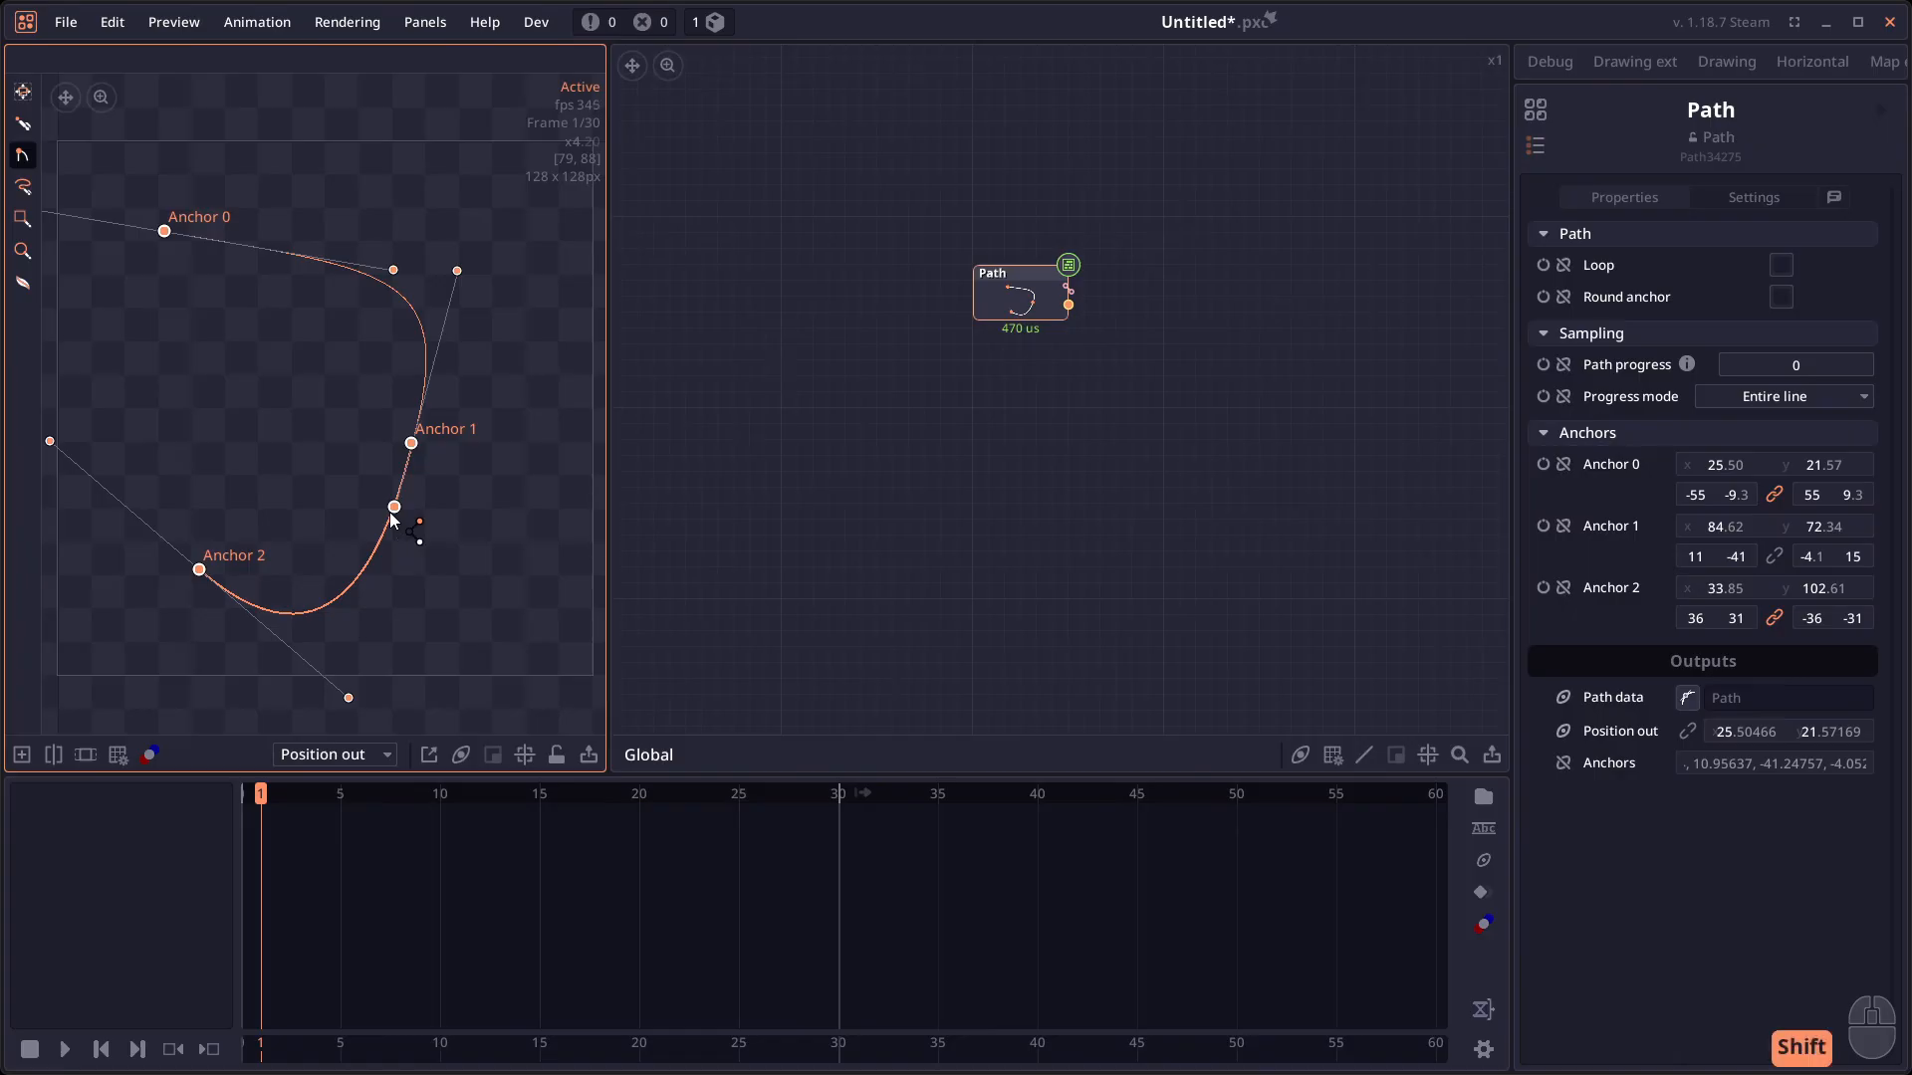
{"action": "left_click_drag", "start_coordinate": [394, 517], "coordinate": [485, 481]}
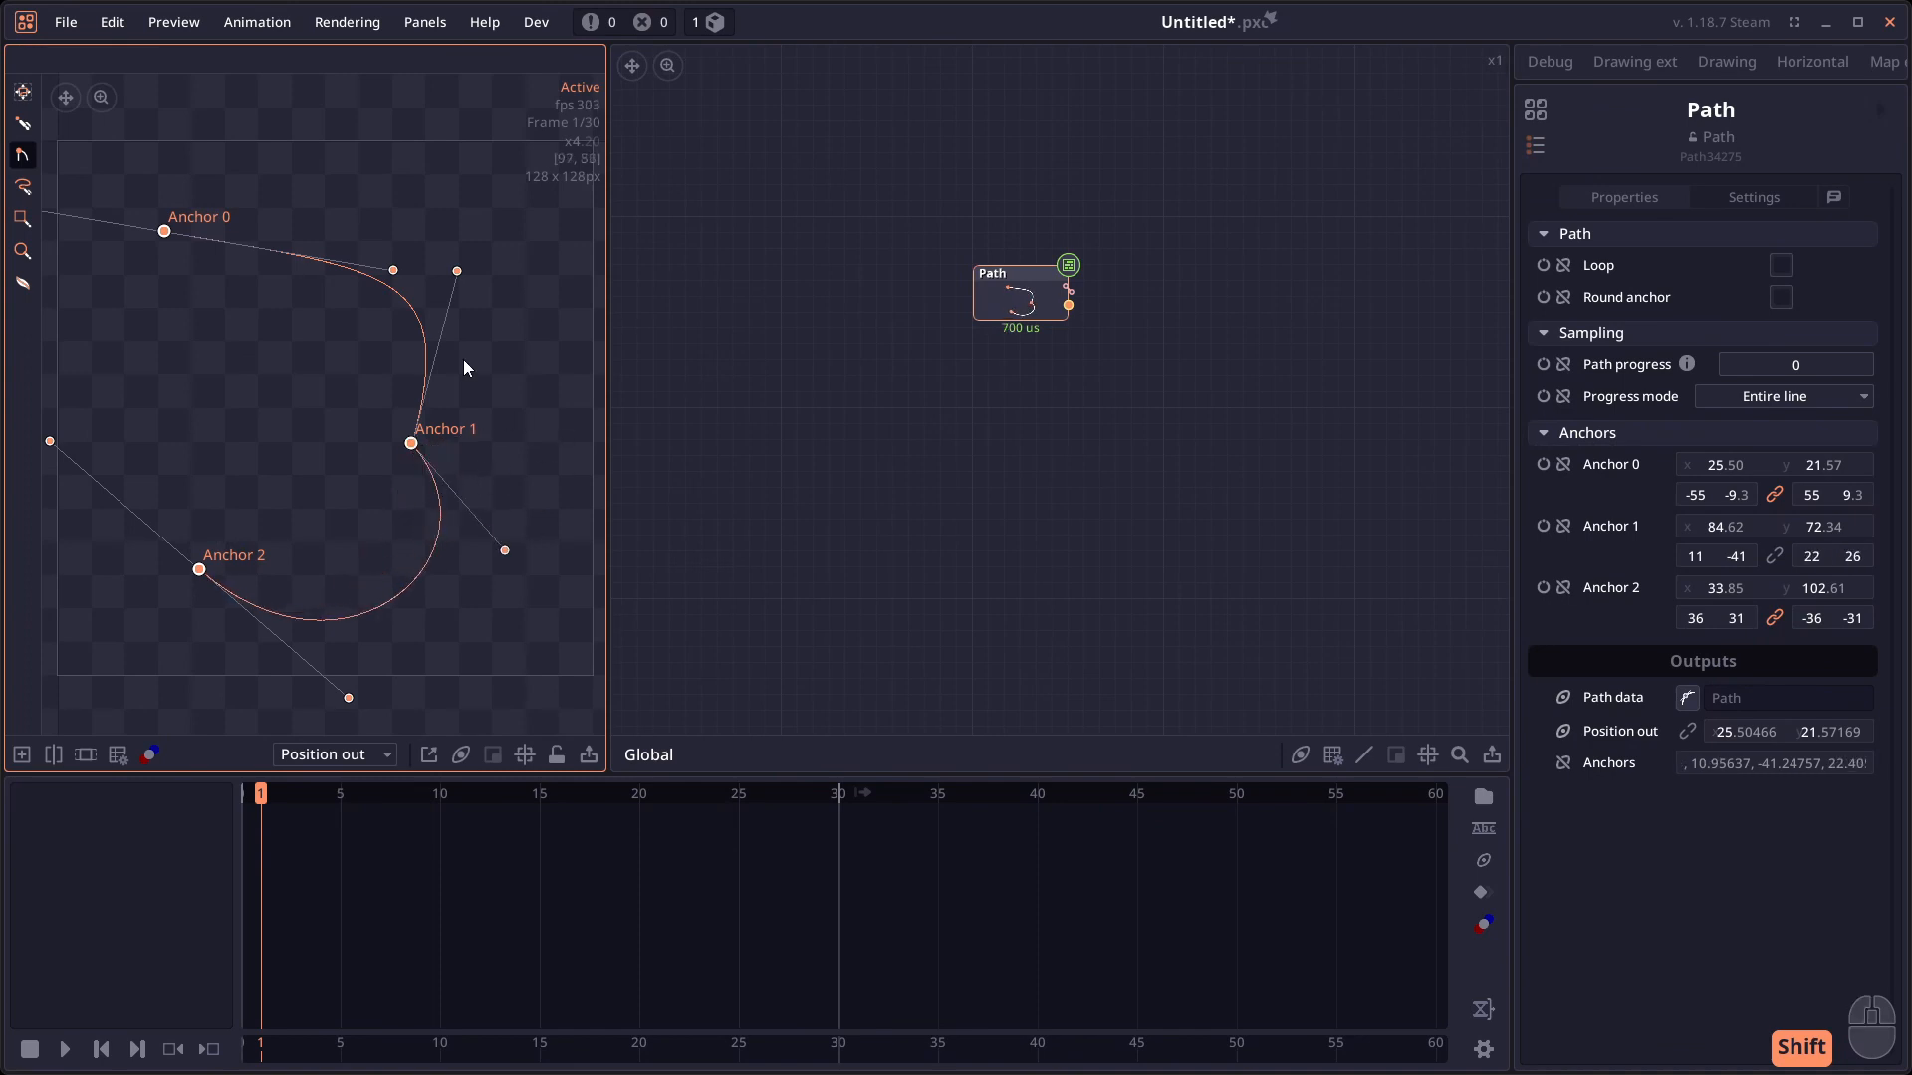
{"action": "left_click_drag", "start_coordinate": [457, 274], "coordinate": [502, 335]}
{"action": "mouse_move", "coordinate": [506, 552]}
{"action": "left_mouse_down"}
{"action": "mouse_move", "coordinate": [215, 391]}
{"action": "mouse_move", "coordinate": [485, 538]}
{"action": "left_mouse_up"}
{"action": "left_click_drag", "start_coordinate": [500, 330], "coordinate": [507, 324]}
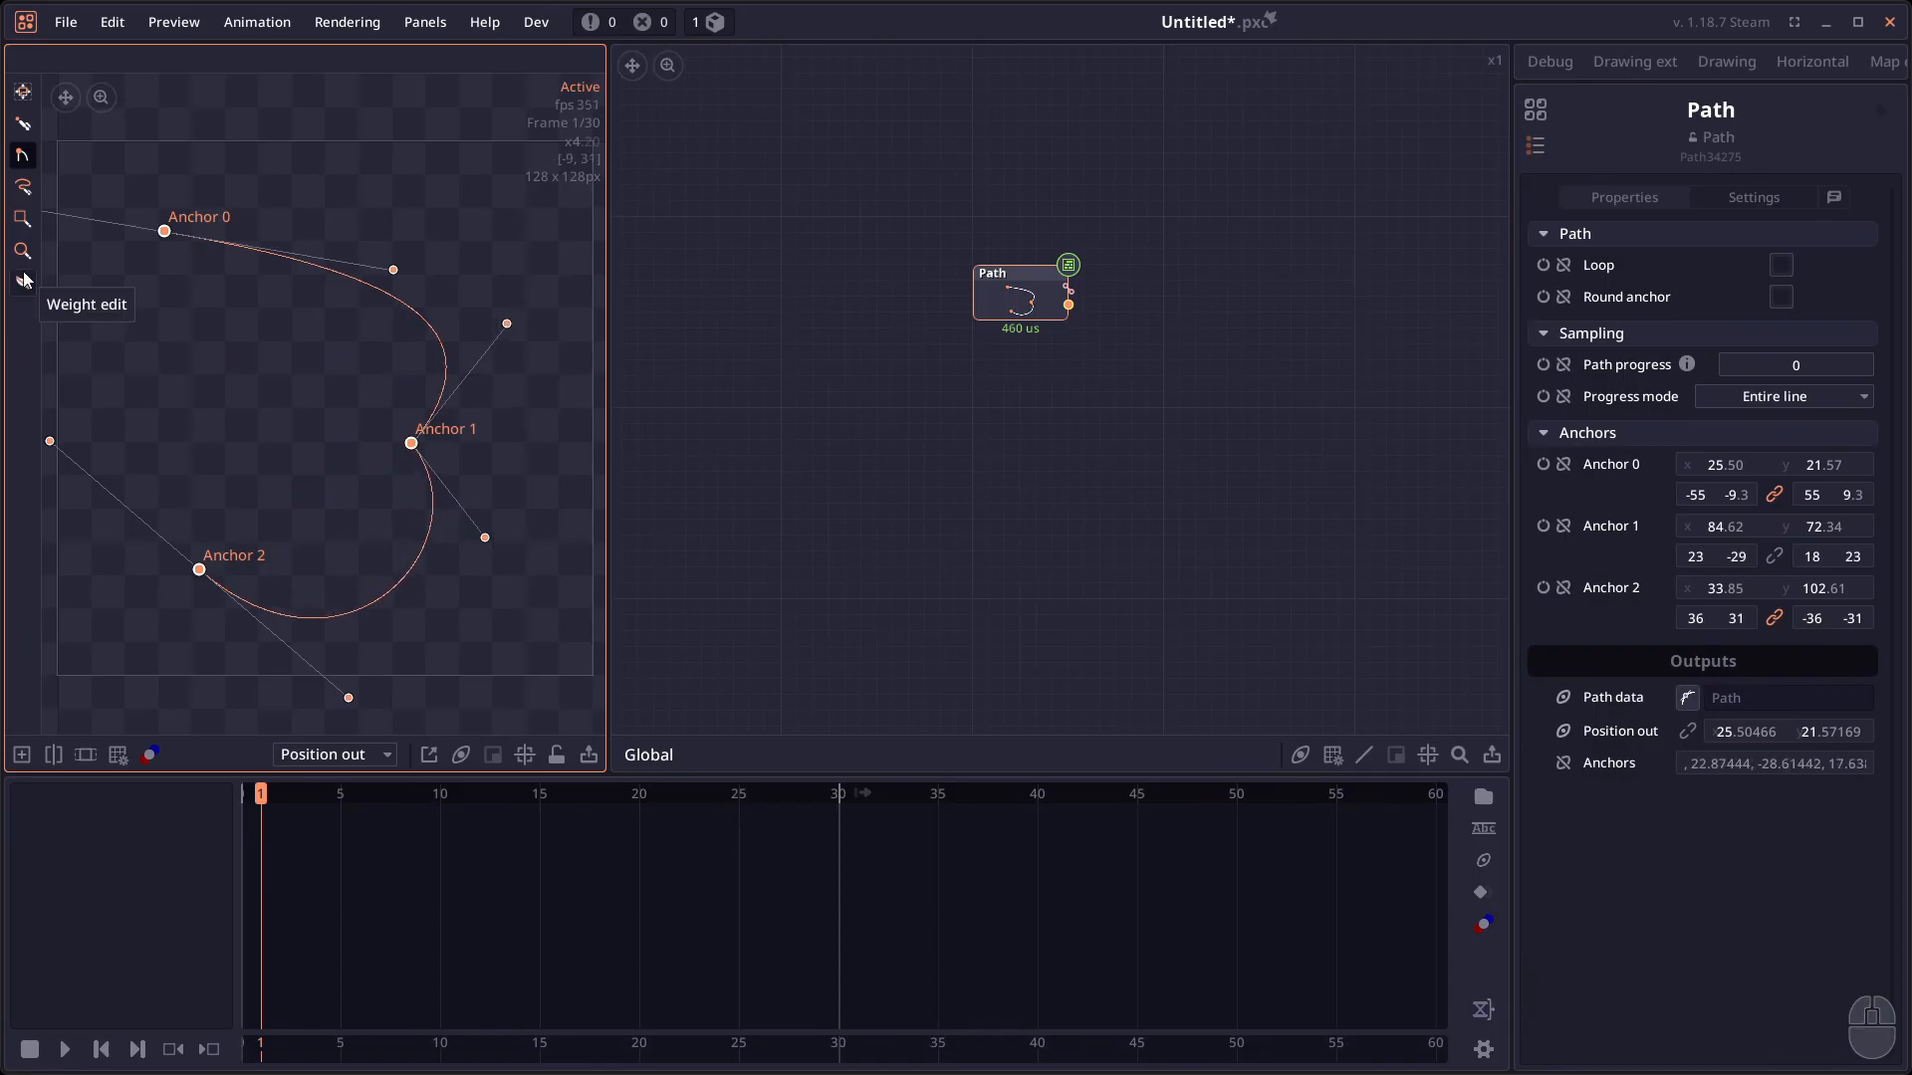
Use Weight edit to add a weight point on the path's upper curve and widen it there.
{"action": "left_click", "coordinate": [24, 284]}
{"action": "mouse_move", "coordinate": [426, 341]}
{"action": "left_mouse_down"}
{"action": "mouse_move", "coordinate": [394, 348]}
{"action": "mouse_move", "coordinate": [451, 406]}
{"action": "mouse_move", "coordinate": [279, 440]}
{"action": "left_mouse_up"}
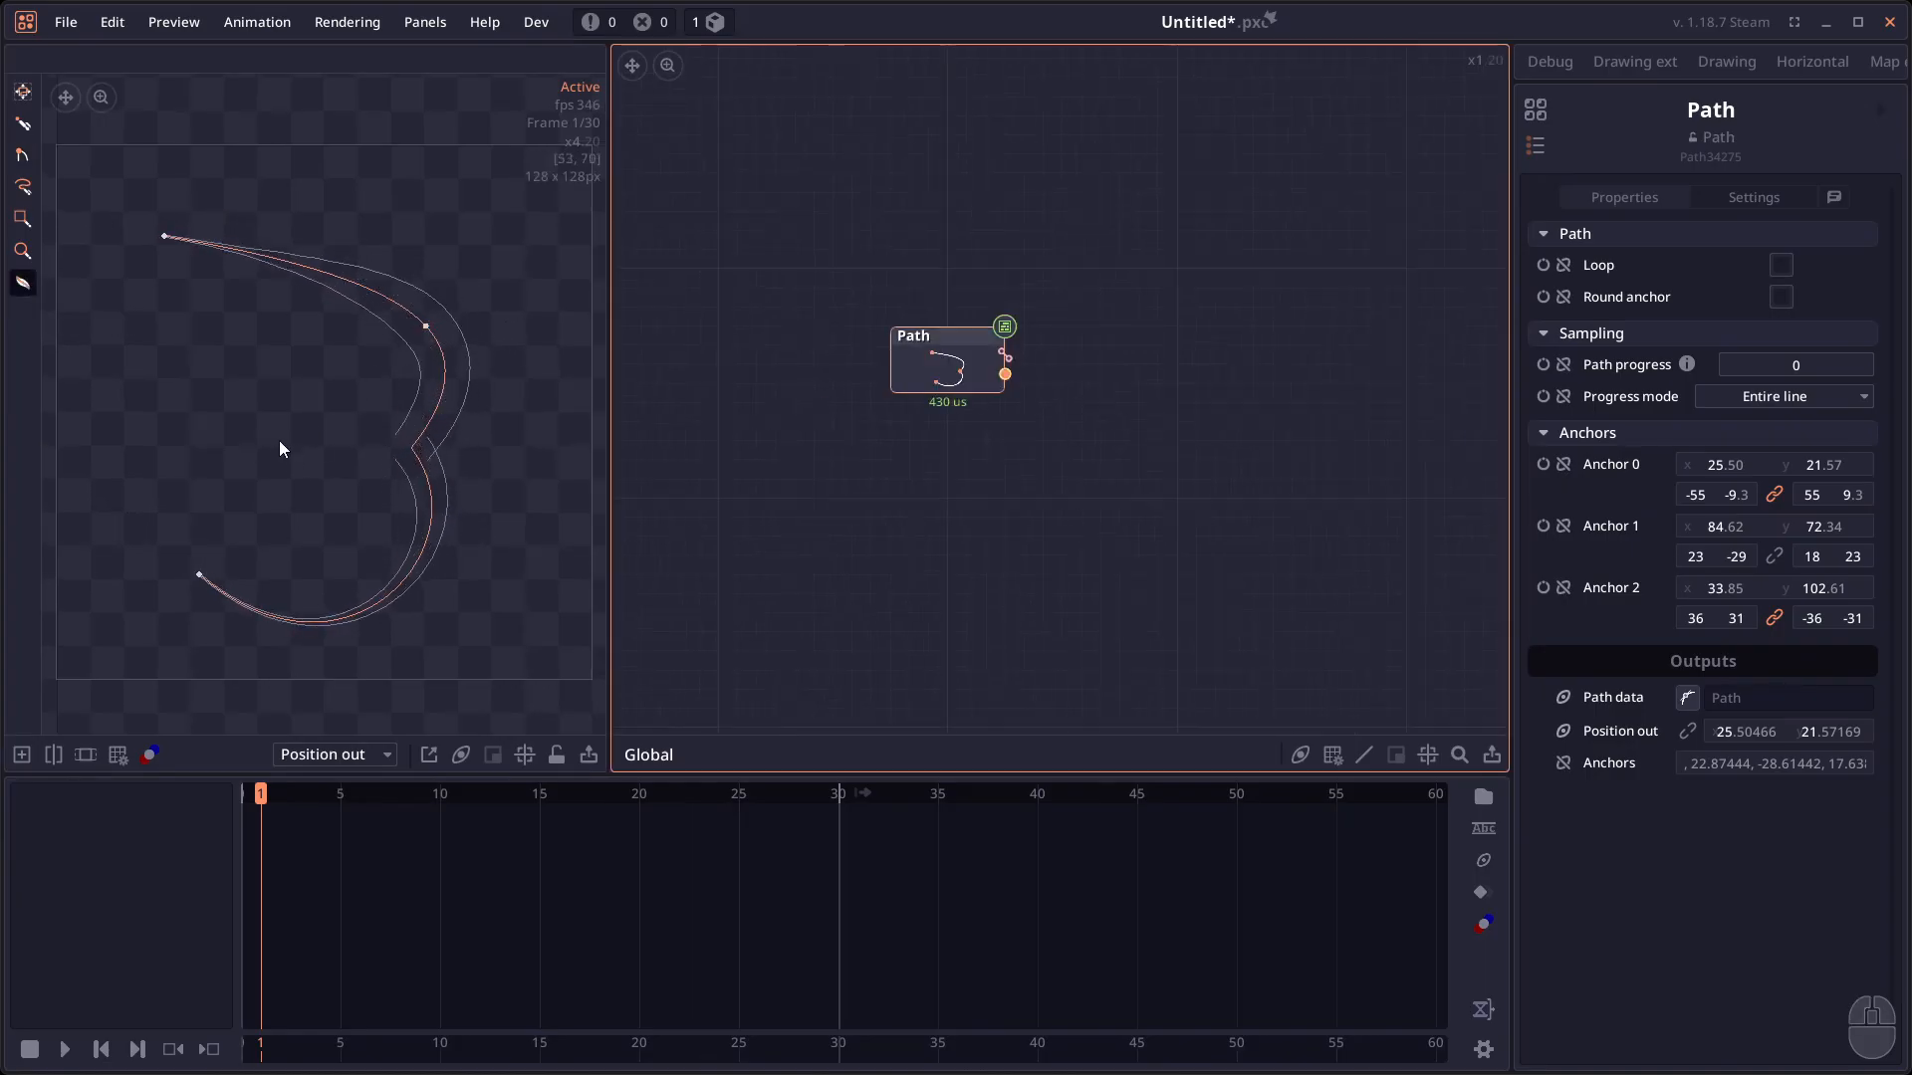
Add a Draw Line node, connect the Path node's path data to it and align it beside the Path node.
{"action": "right_click", "coordinate": [1099, 406]}
{"action": "type", "text": "drawline"}
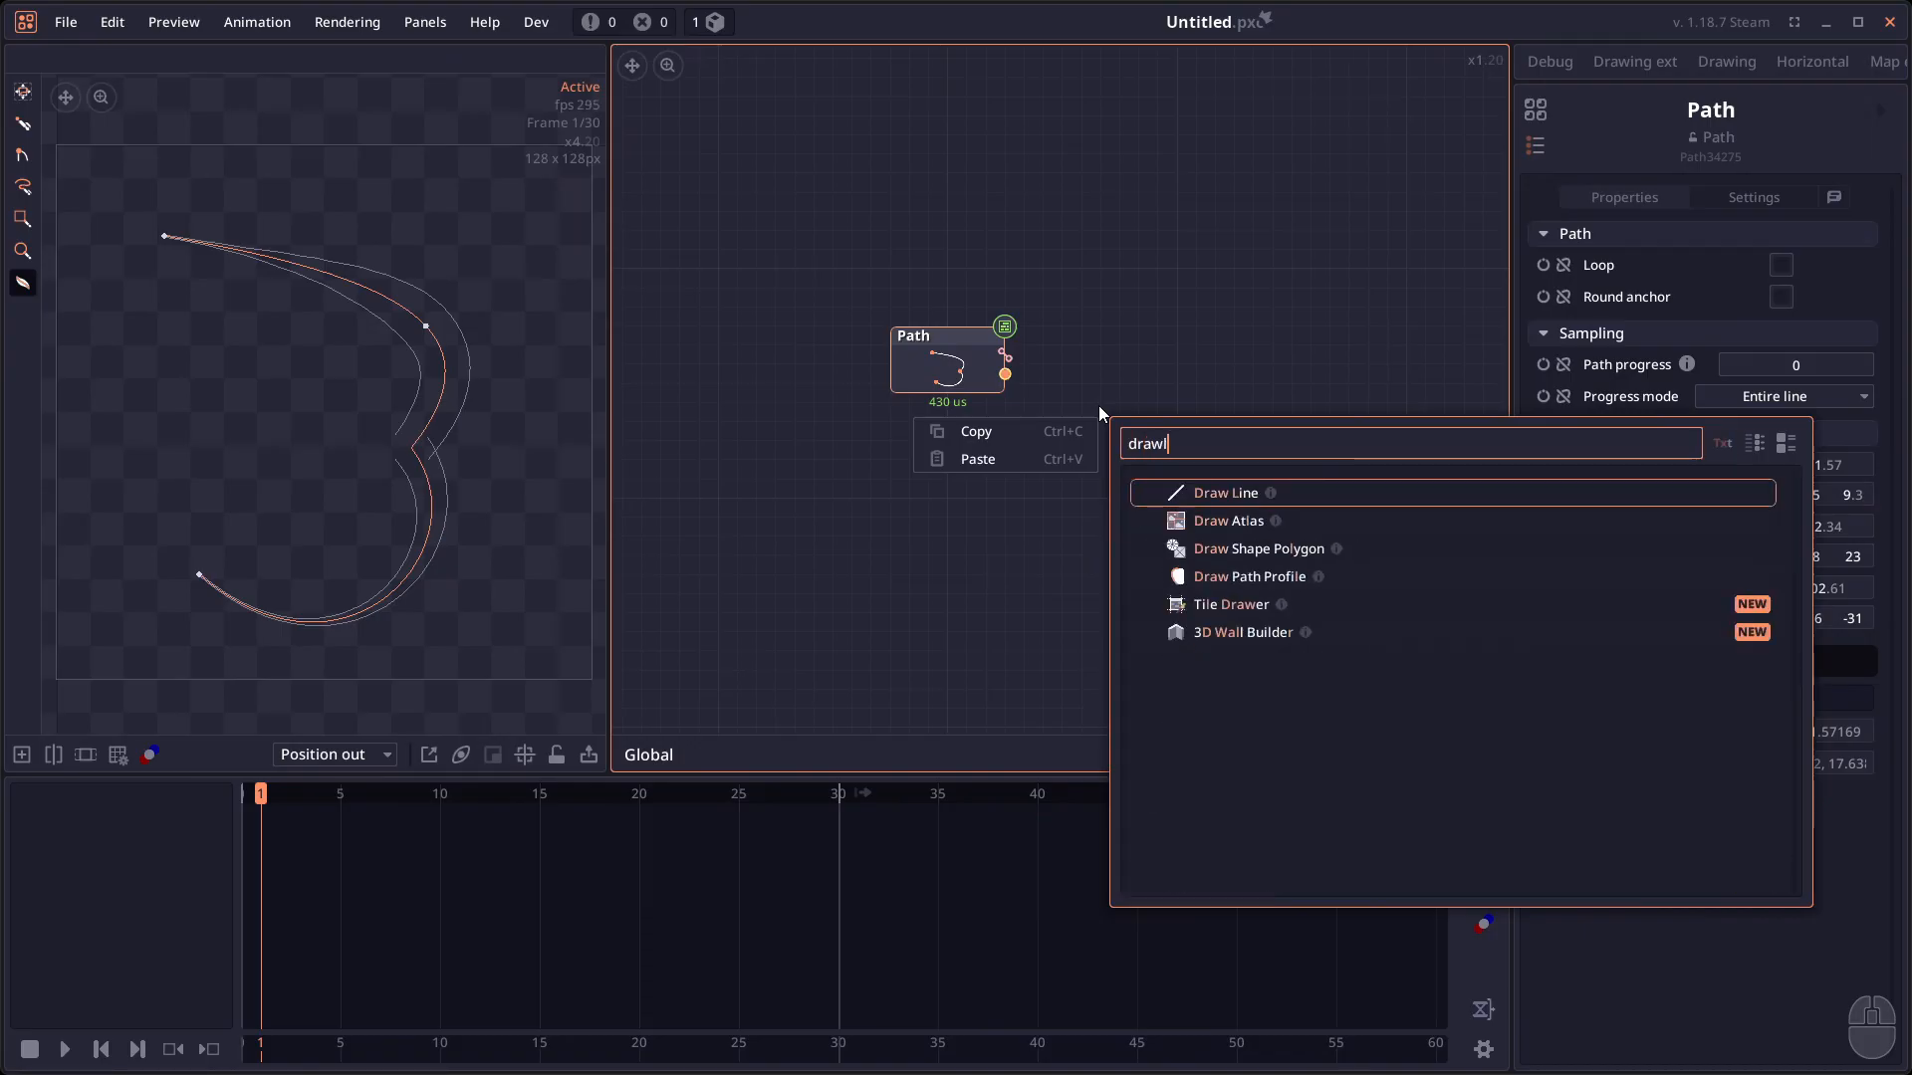
{"action": "key", "text": "Return"}
{"action": "left_click_drag", "start_coordinate": [1004, 355], "coordinate": [1100, 431]}
{"action": "left_click_drag", "start_coordinate": [1132, 444], "coordinate": [1133, 388]}
Set the Draw Line node's Segment to 64 and preview its output with the path's weight applied.
{"action": "left_click", "coordinate": [1812, 424]}
{"action": "type", "text": "64"}
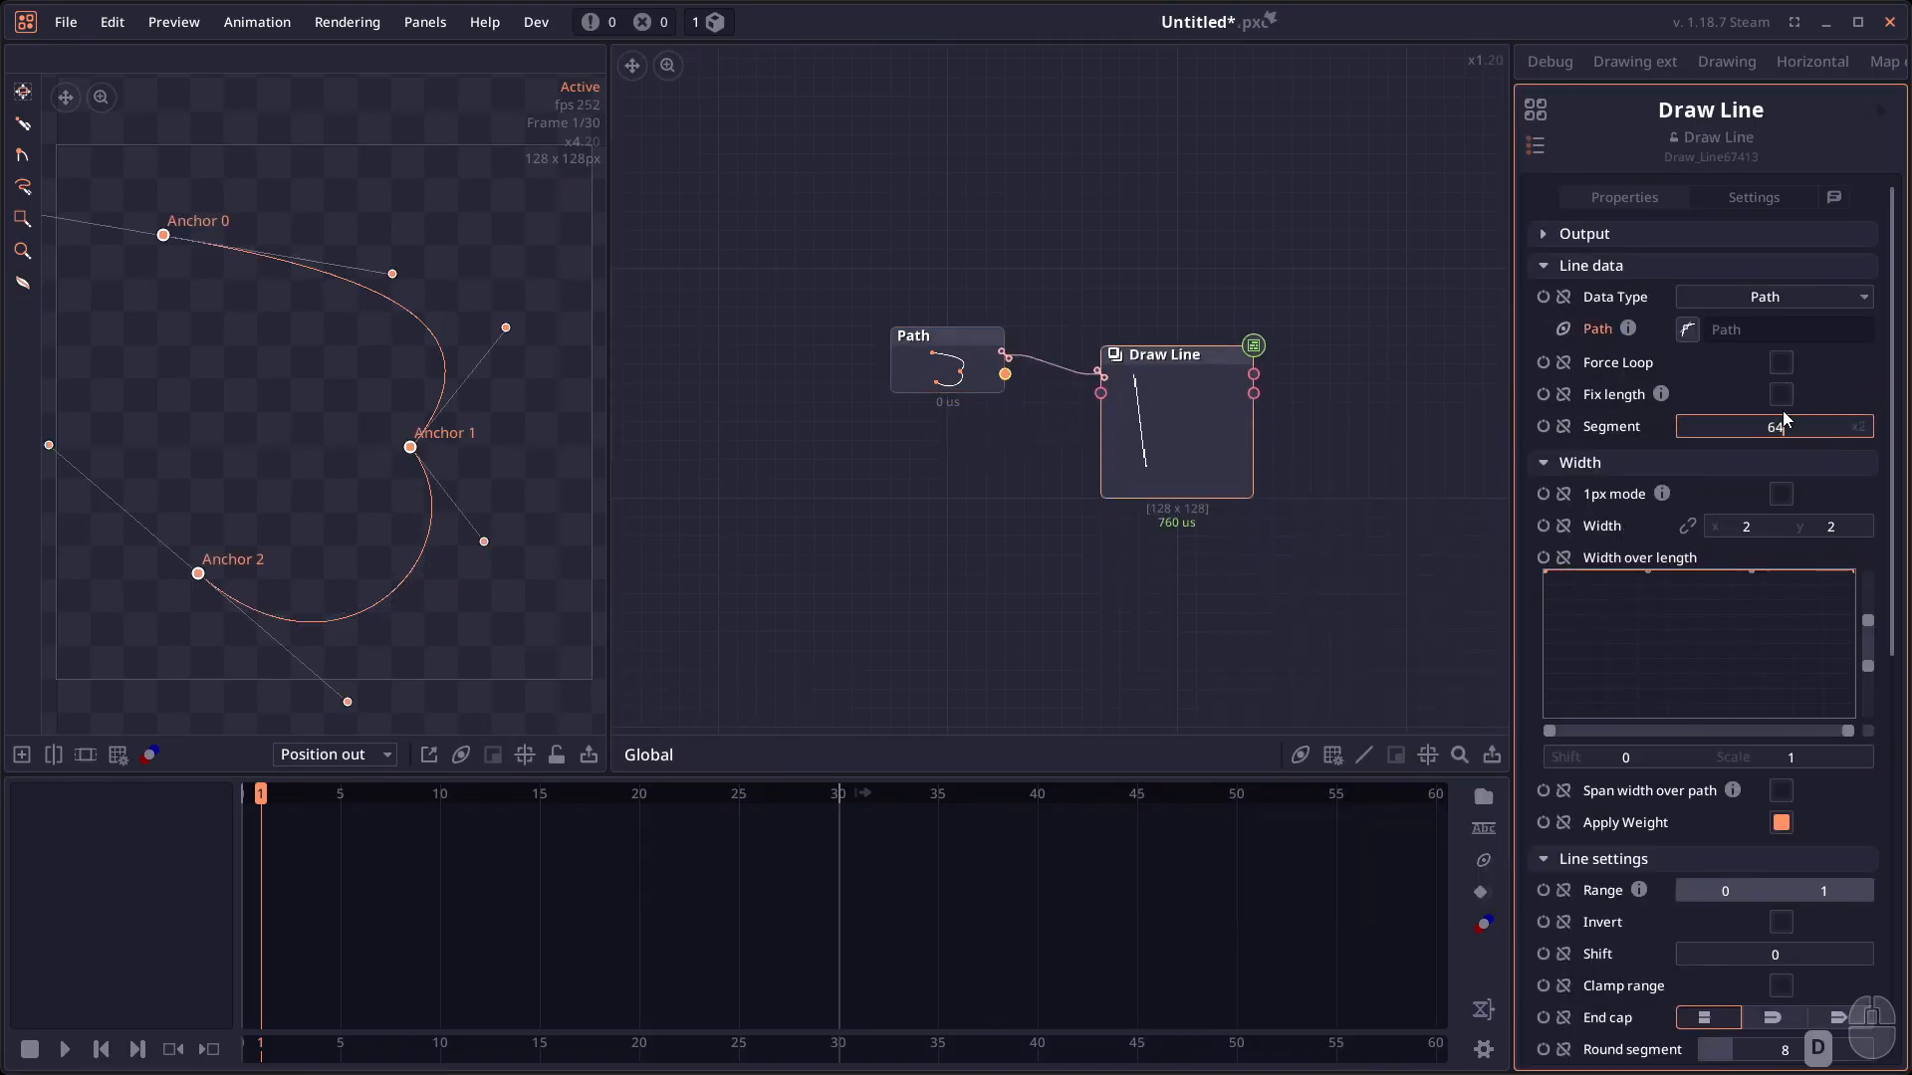
{"action": "double_click", "coordinate": [1169, 428]}
{"action": "left_click", "coordinate": [911, 374]}
{"action": "left_click", "coordinate": [1167, 457]}
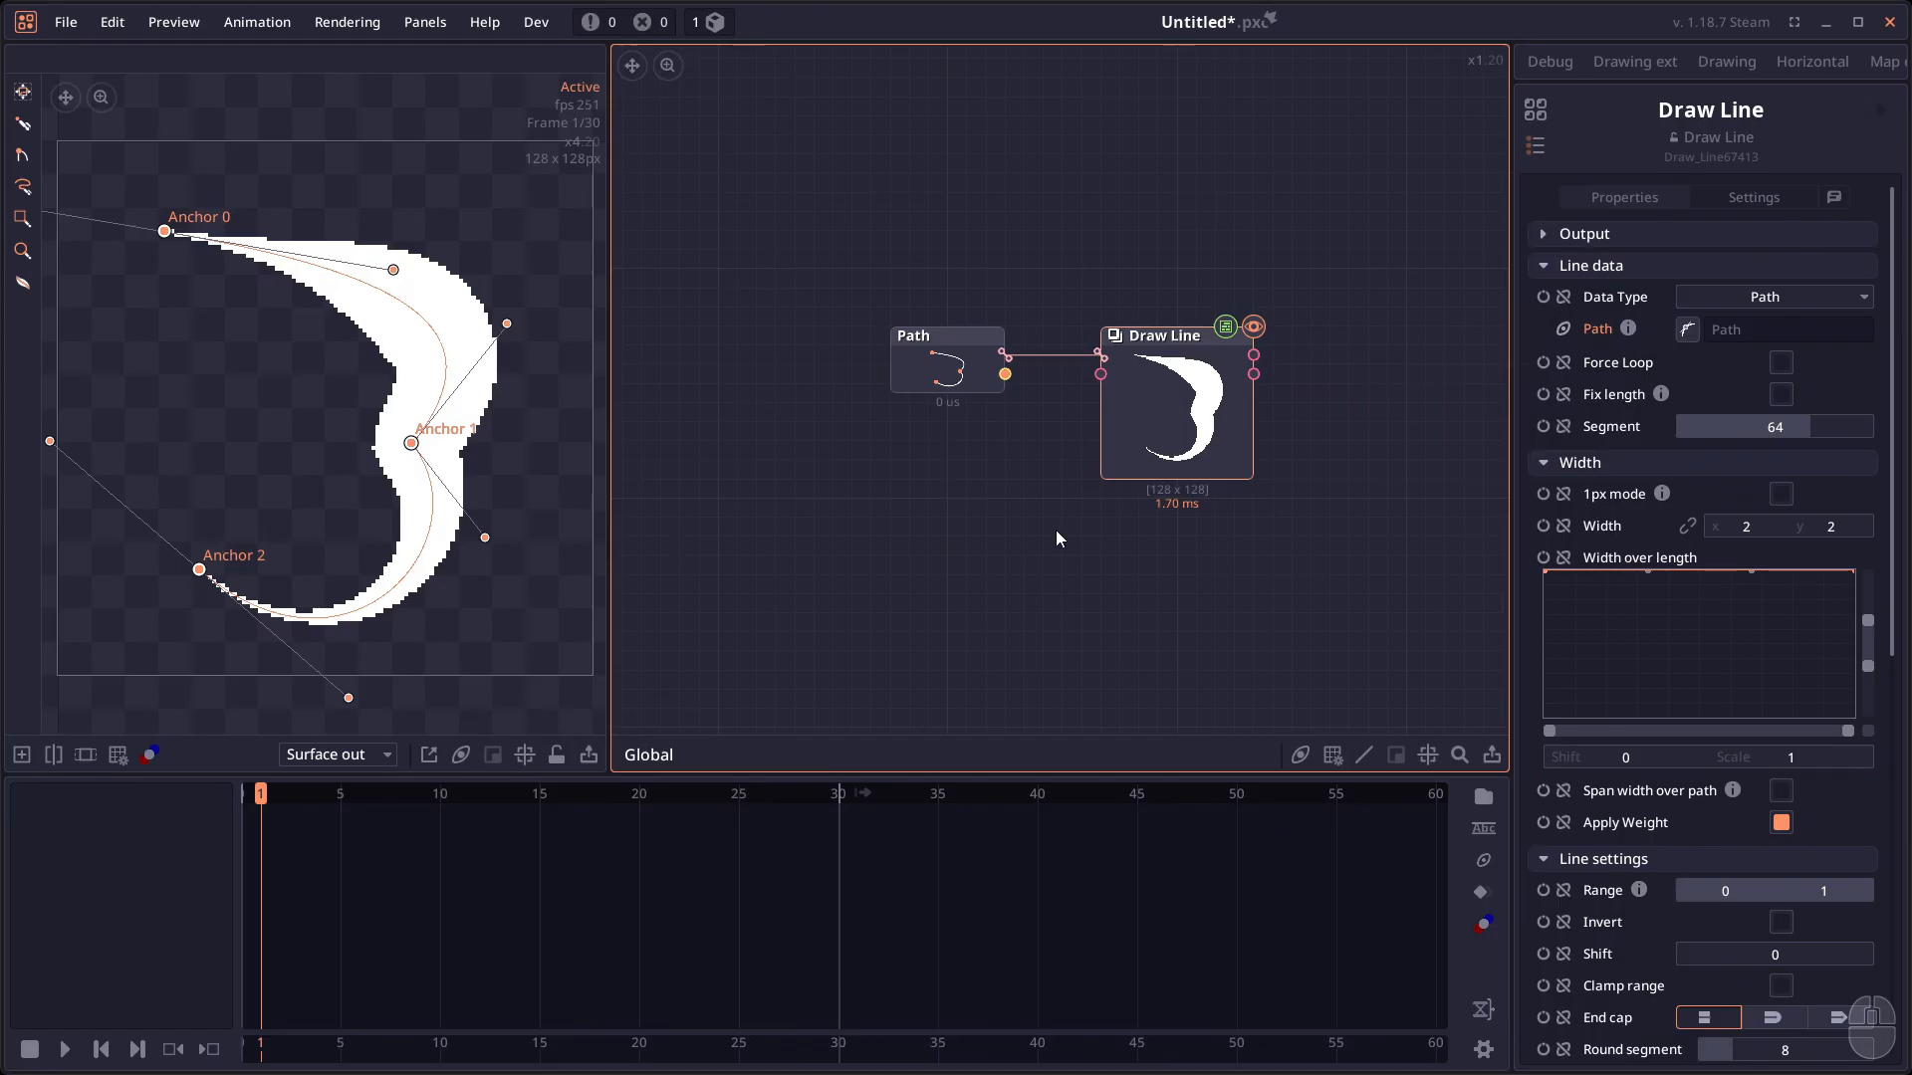
Turn off Apply Weight on the Draw Line node and apply the Fire soft gradient preset to Color Weight.
{"action": "left_click", "coordinate": [1781, 824]}
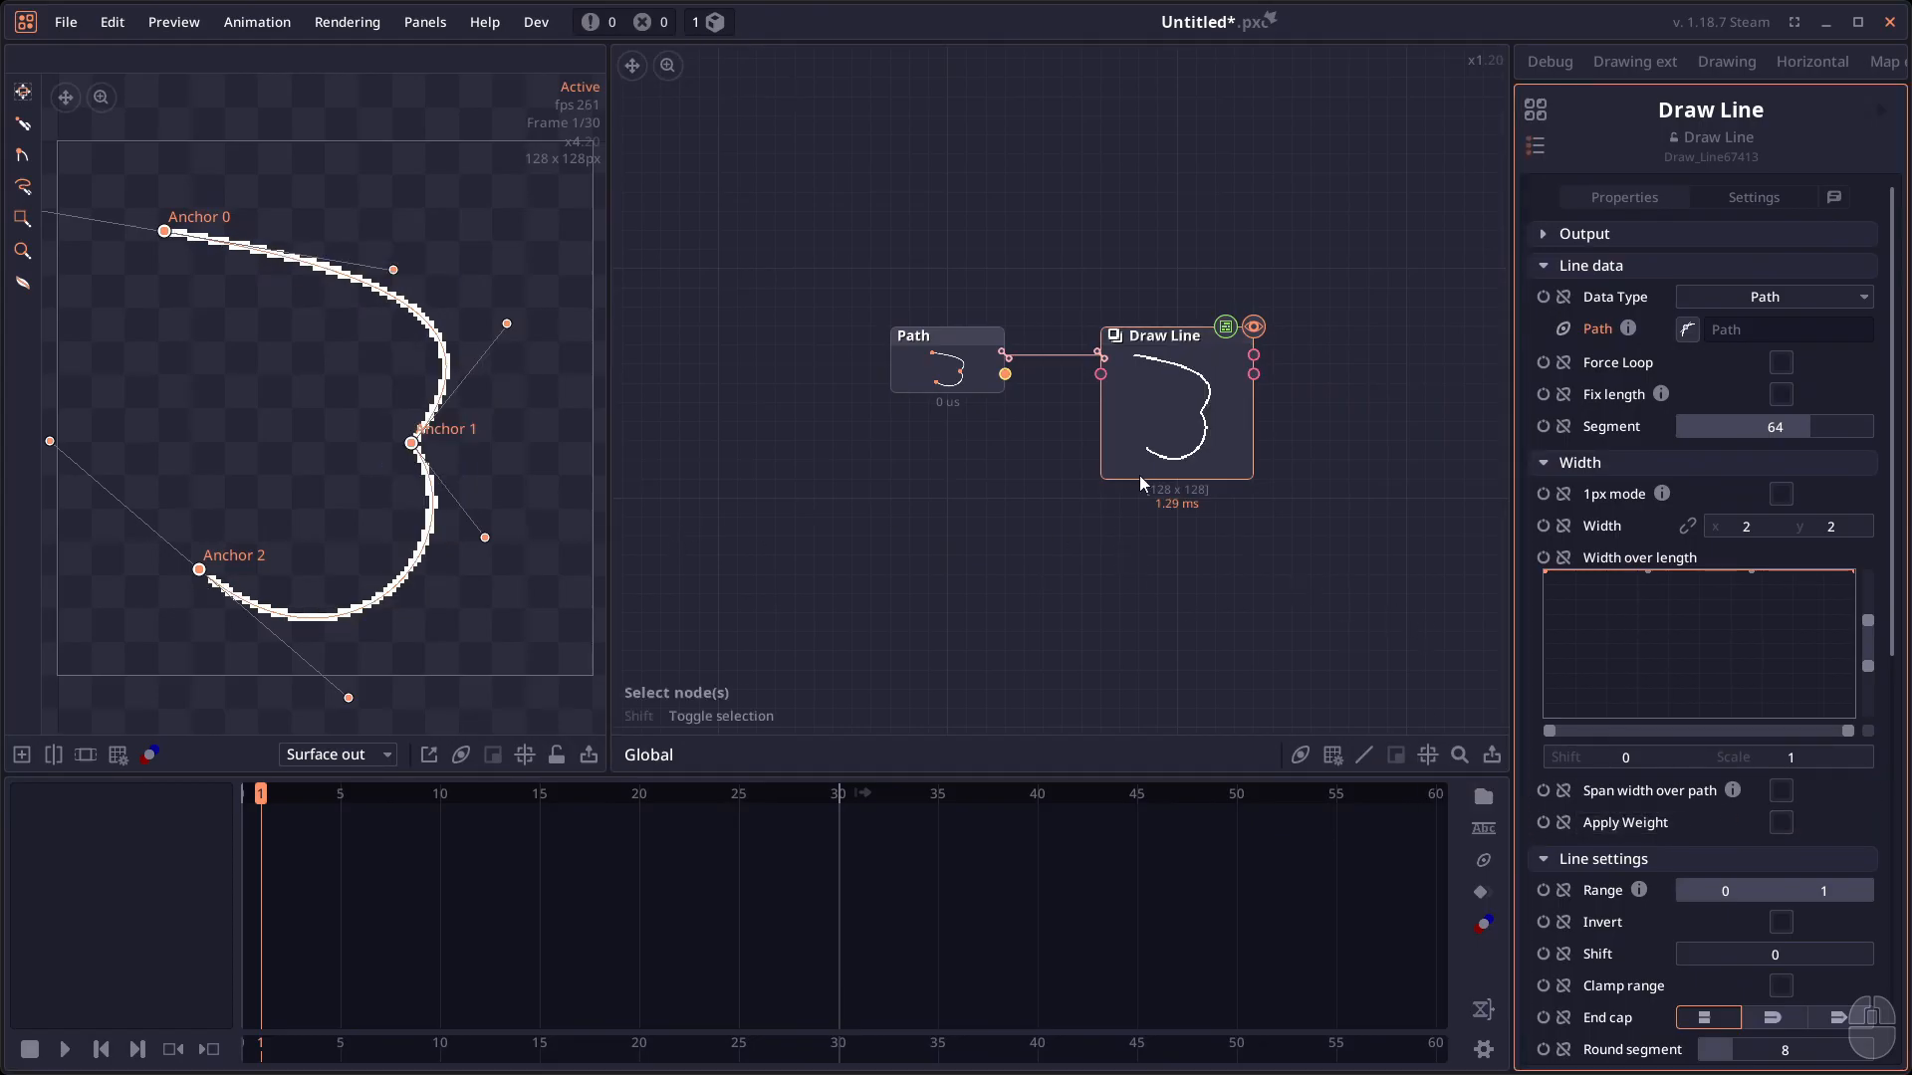
{"action": "scroll", "coordinate": [1639, 504], "scroll_direction": "down", "scroll_amount": 6}
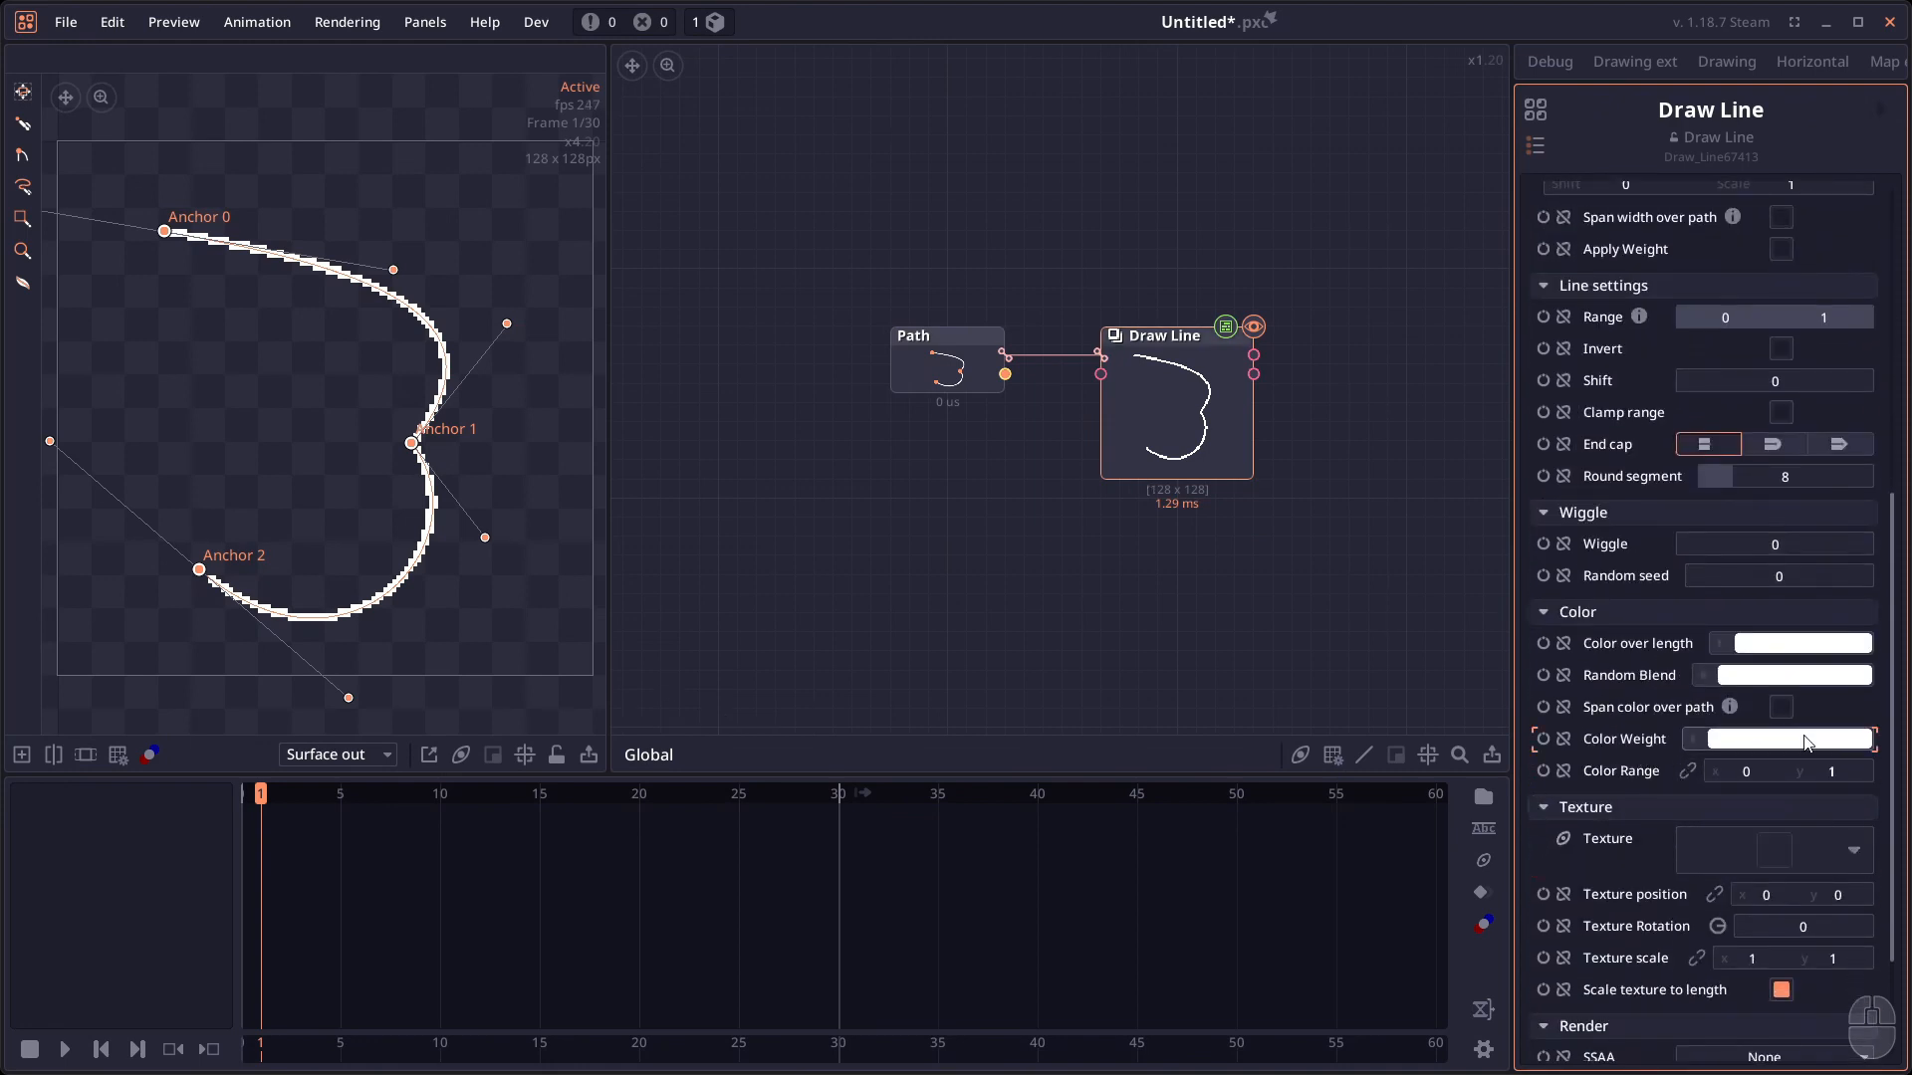
{"action": "left_click", "coordinate": [1807, 745]}
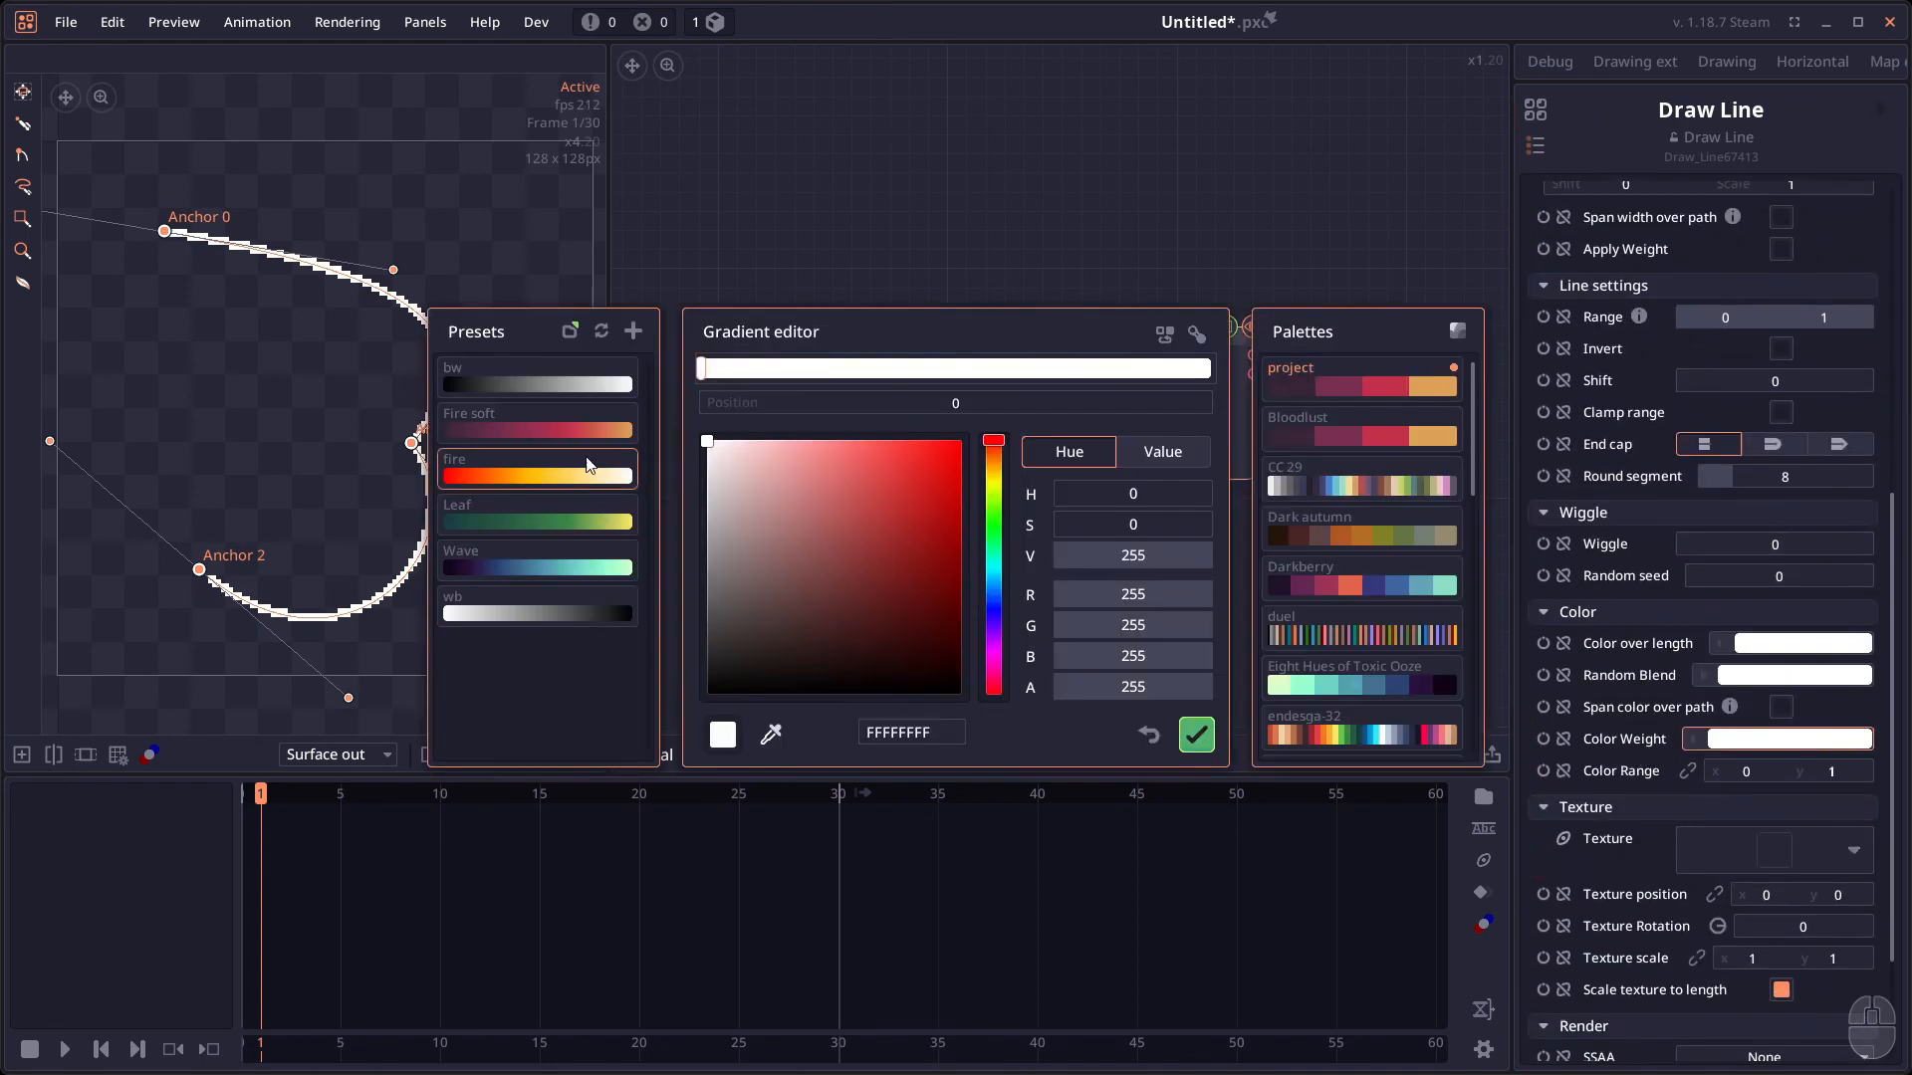
{"action": "left_click", "coordinate": [582, 433]}
{"action": "left_click", "coordinate": [568, 408]}
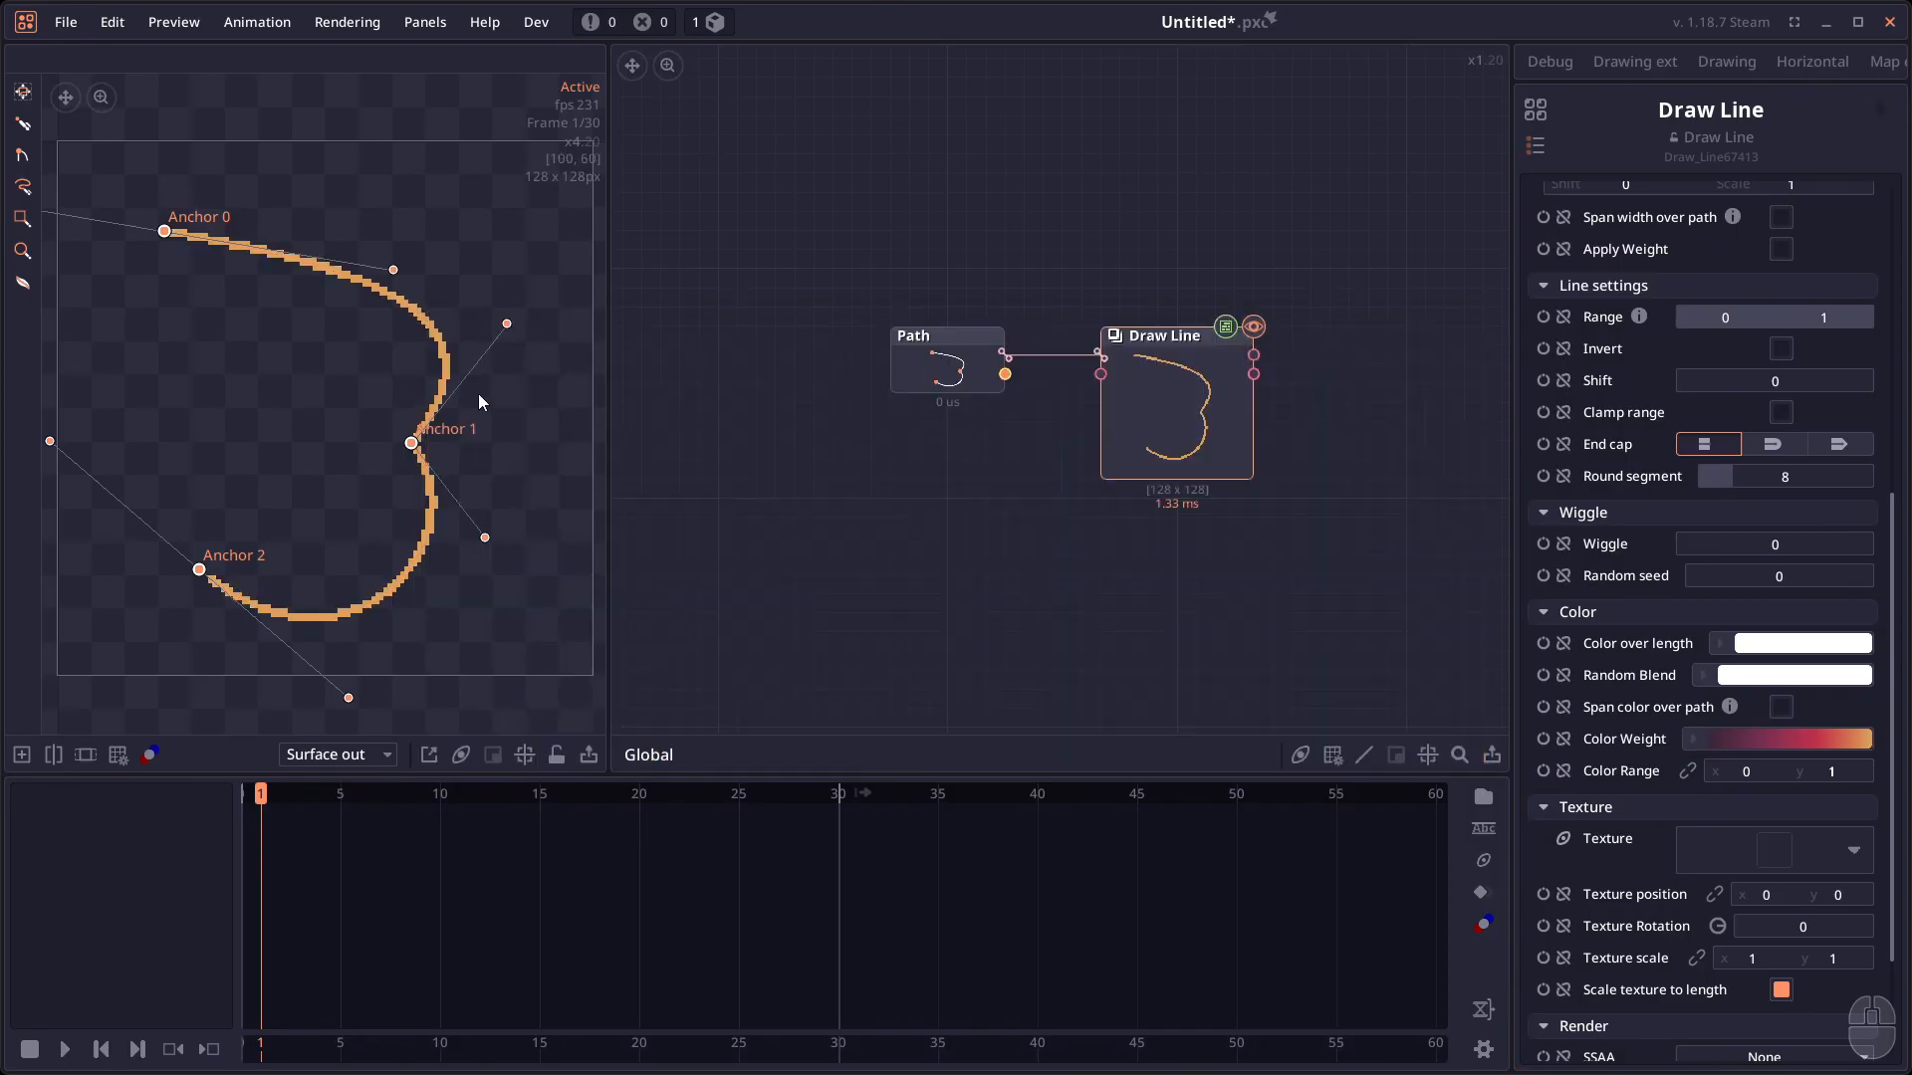
Change the upper value of Color Range to spread the weight gradient along the line.
{"action": "left_click", "coordinate": [1831, 765]}
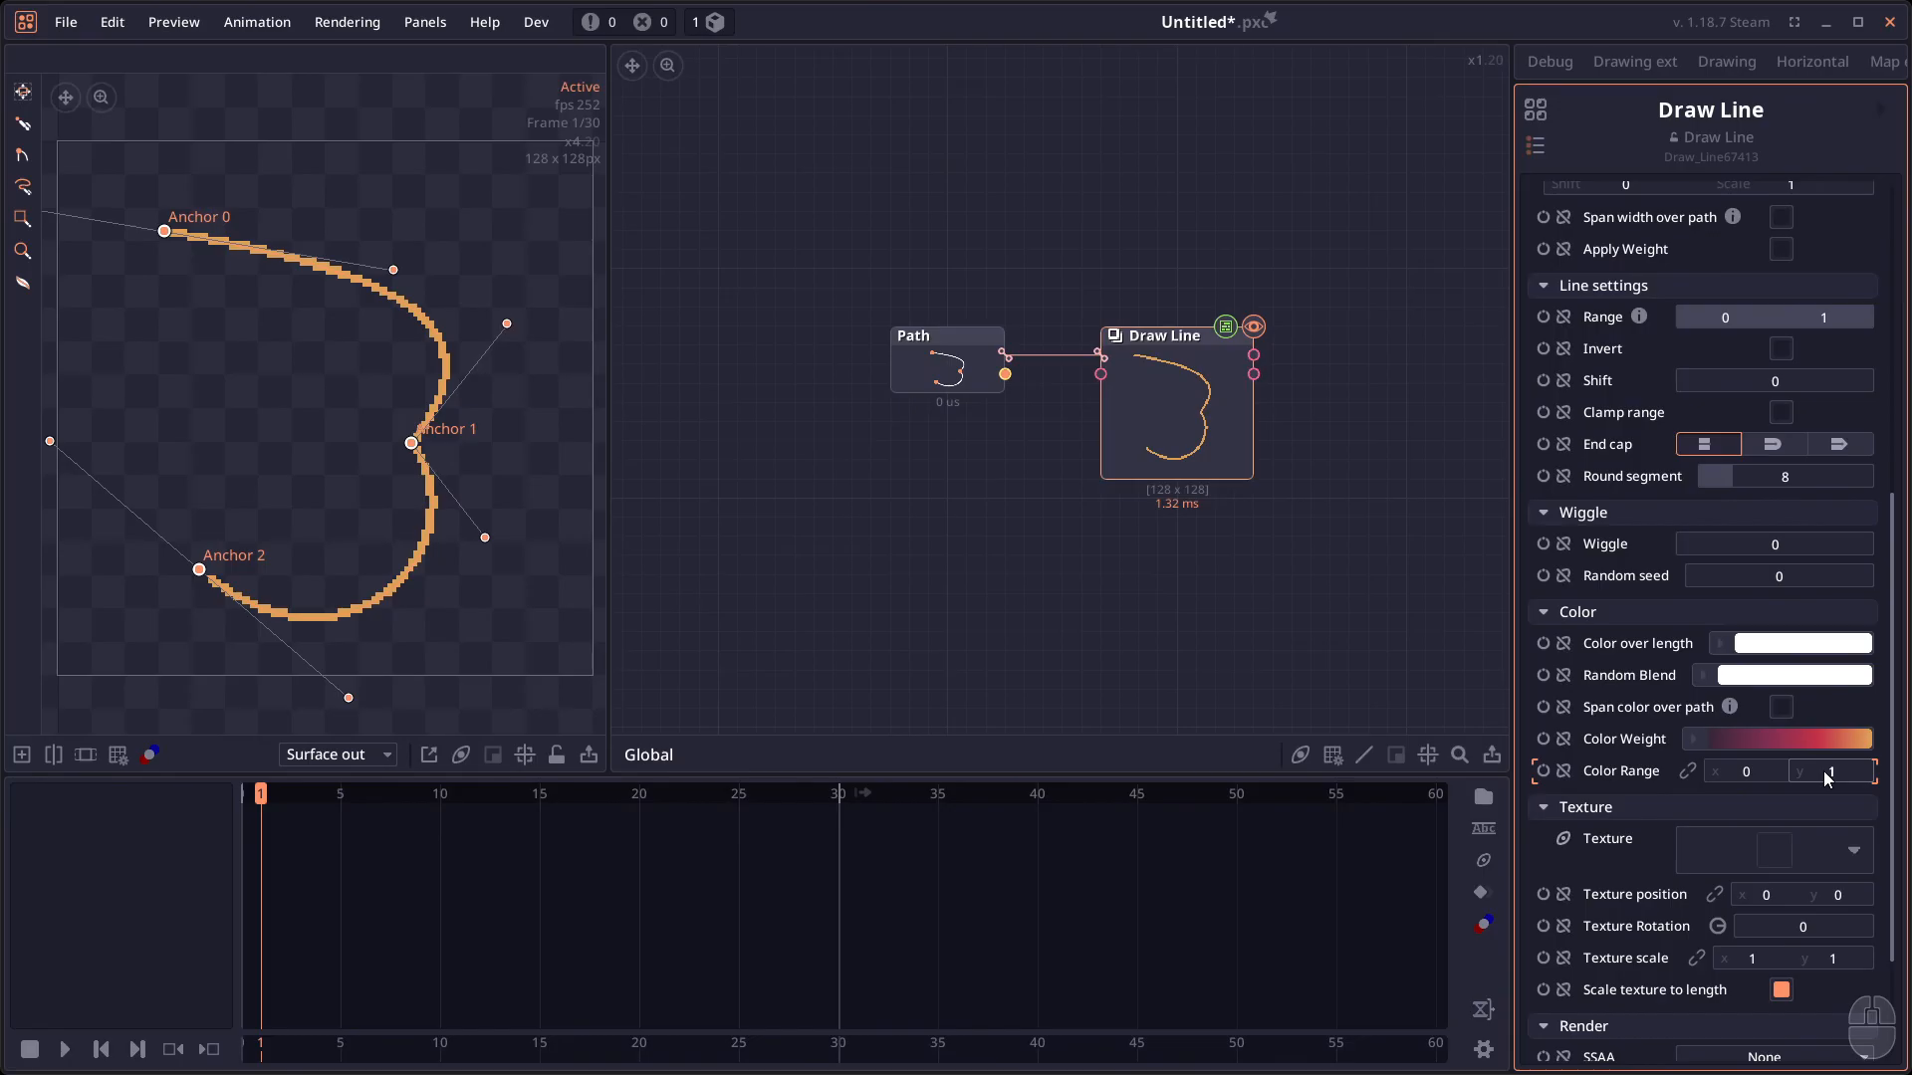
{"action": "type", "text": "0"}
{"action": "key", "text": "Return"}
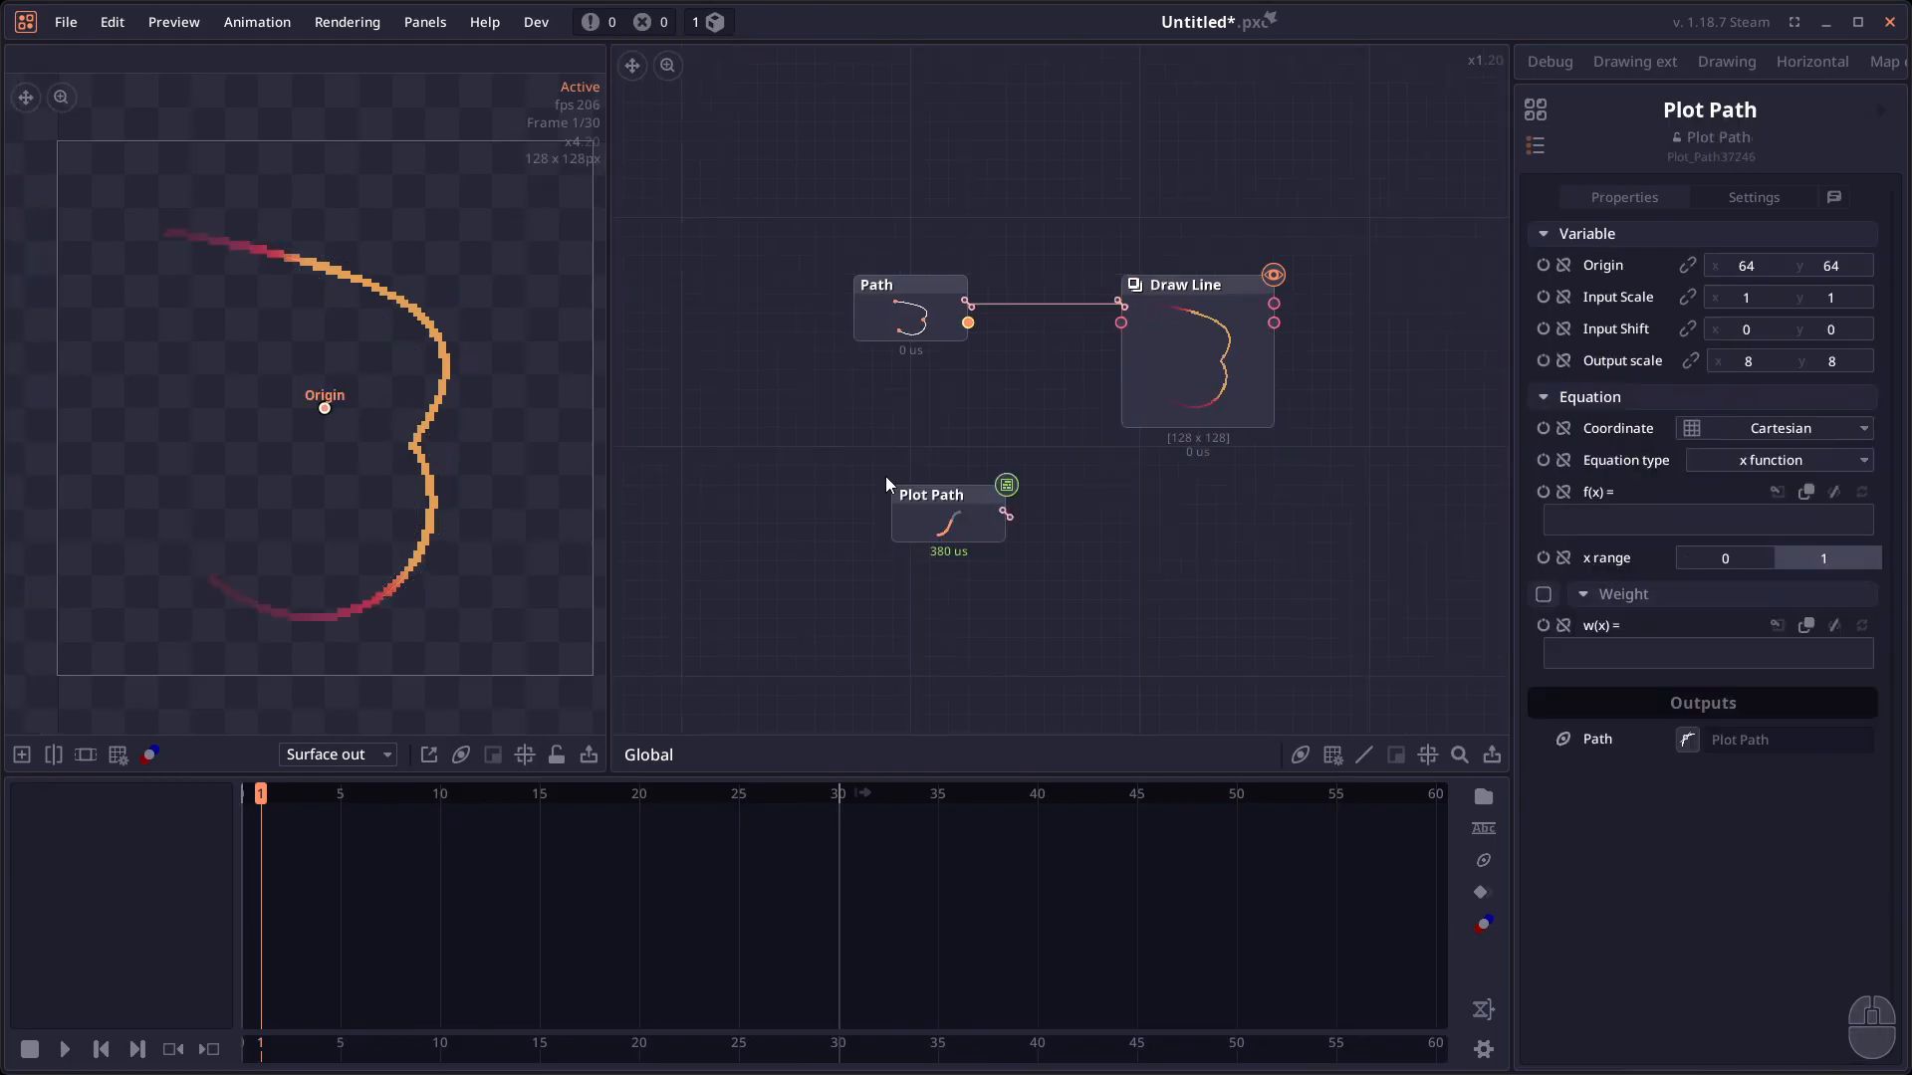
Align the Plot Path node directly below the Path node.
{"action": "mouse_move", "coordinate": [886, 476]}
{"action": "left_mouse_down"}
{"action": "mouse_move", "coordinate": [860, 384]}
{"action": "mouse_move", "coordinate": [880, 444]}
{"action": "left_mouse_up"}
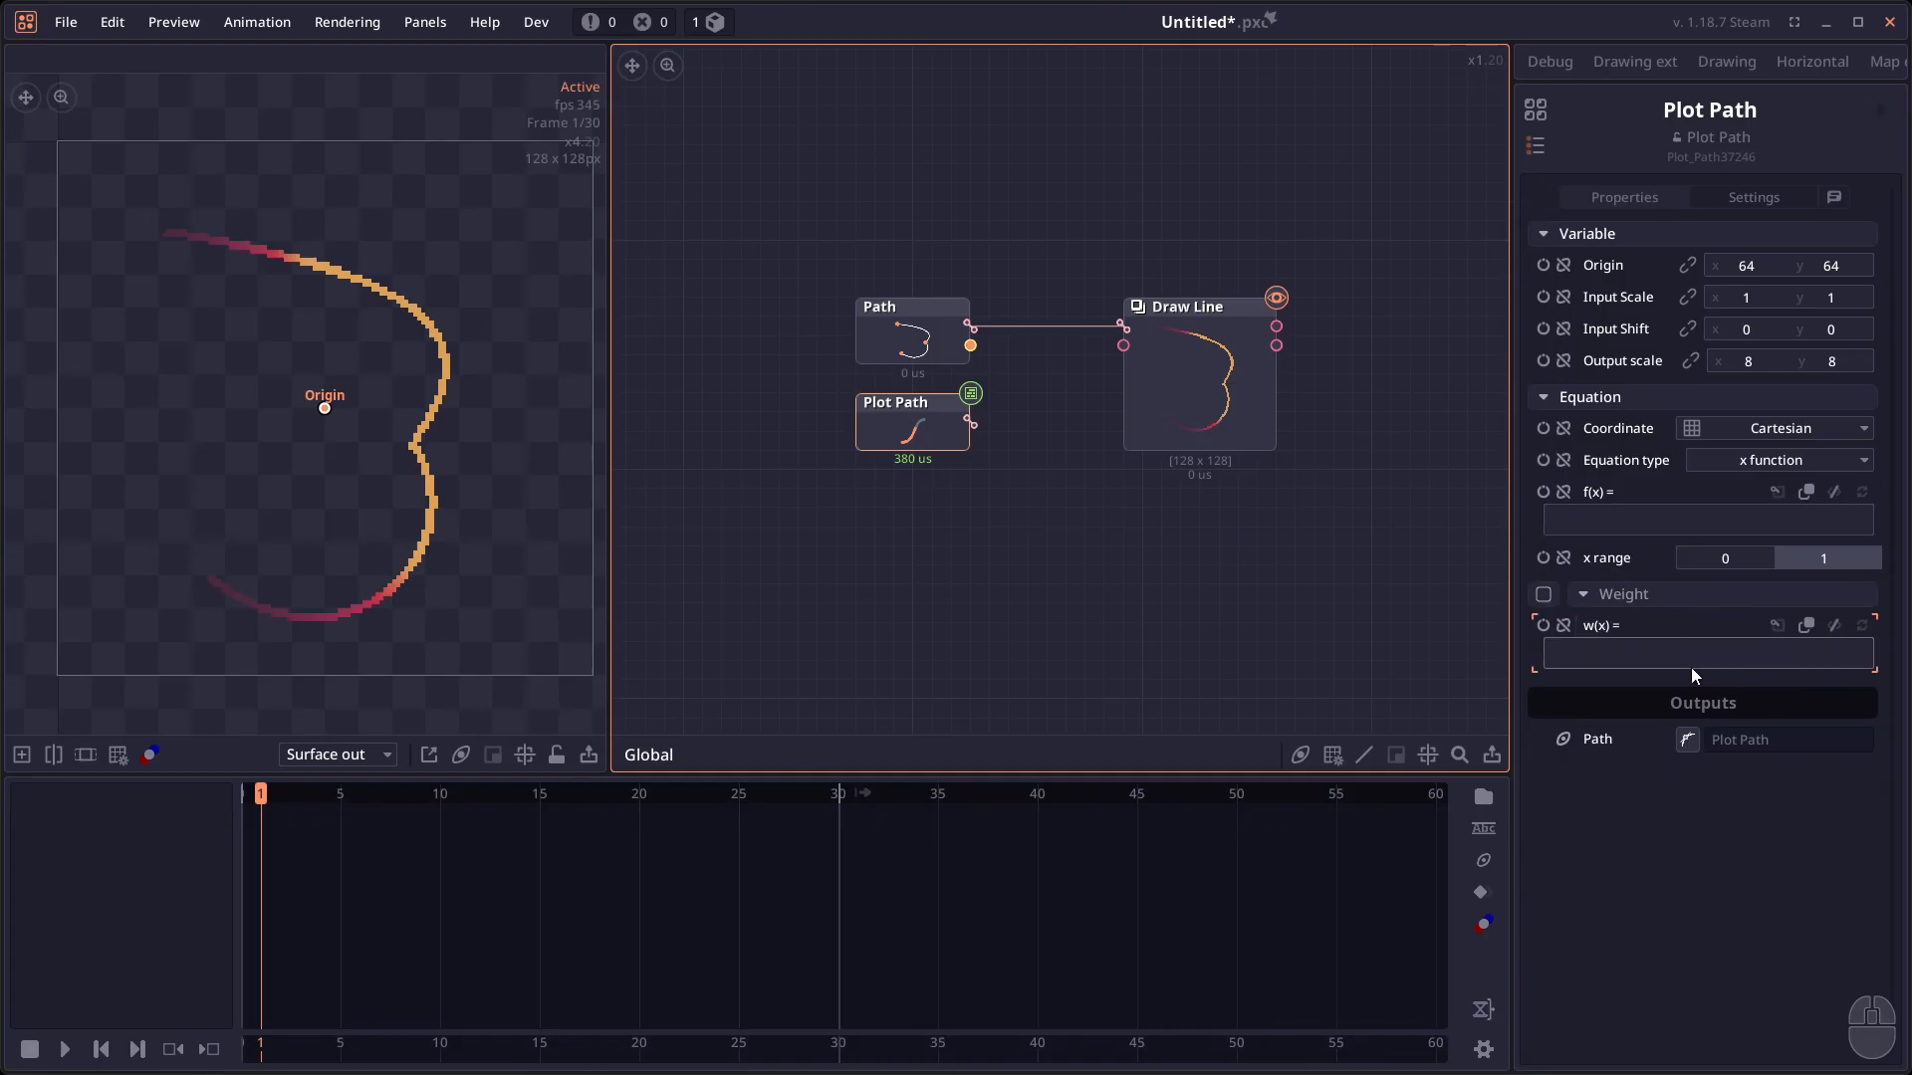
Start a new project and open spring.pxc from the recent files.
{"action": "key", "text": "ctrl+n"}
{"action": "left_click", "coordinate": [1214, 28]}
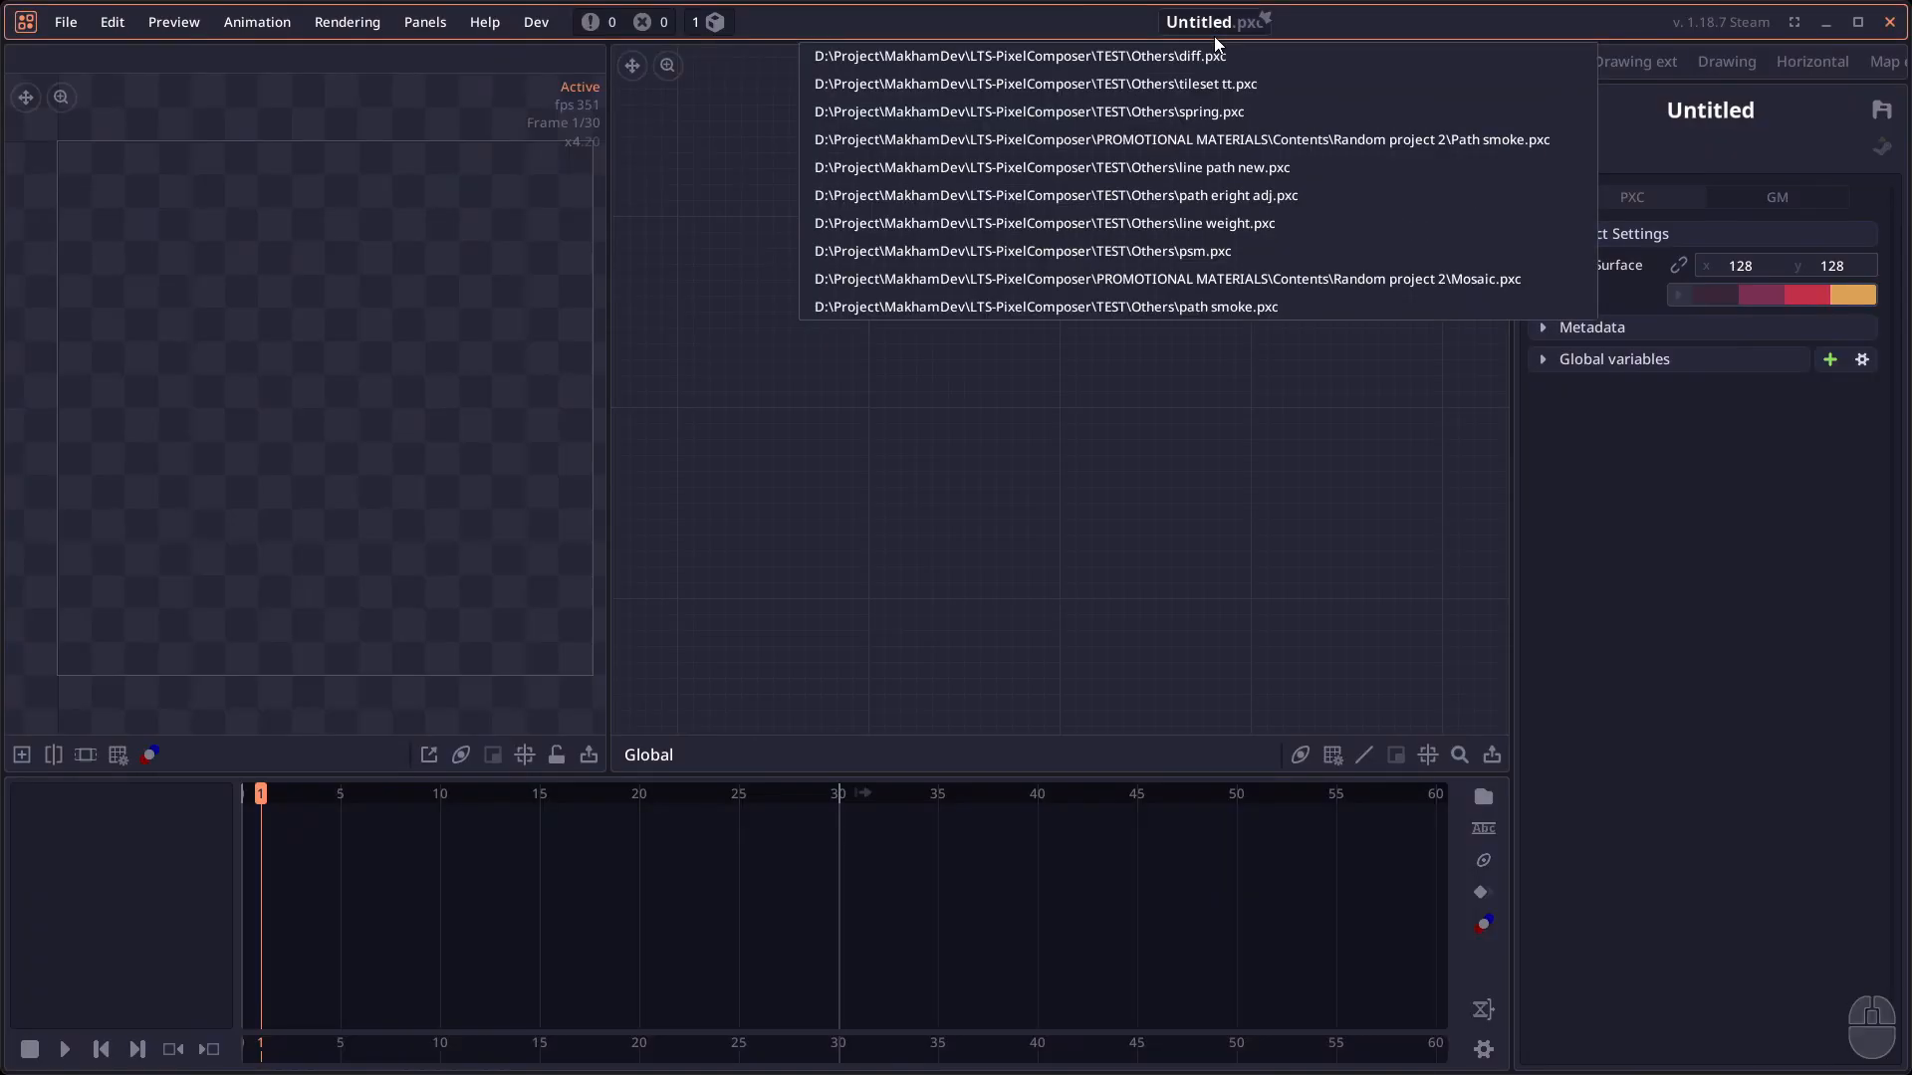
{"action": "left_click", "coordinate": [1312, 108]}
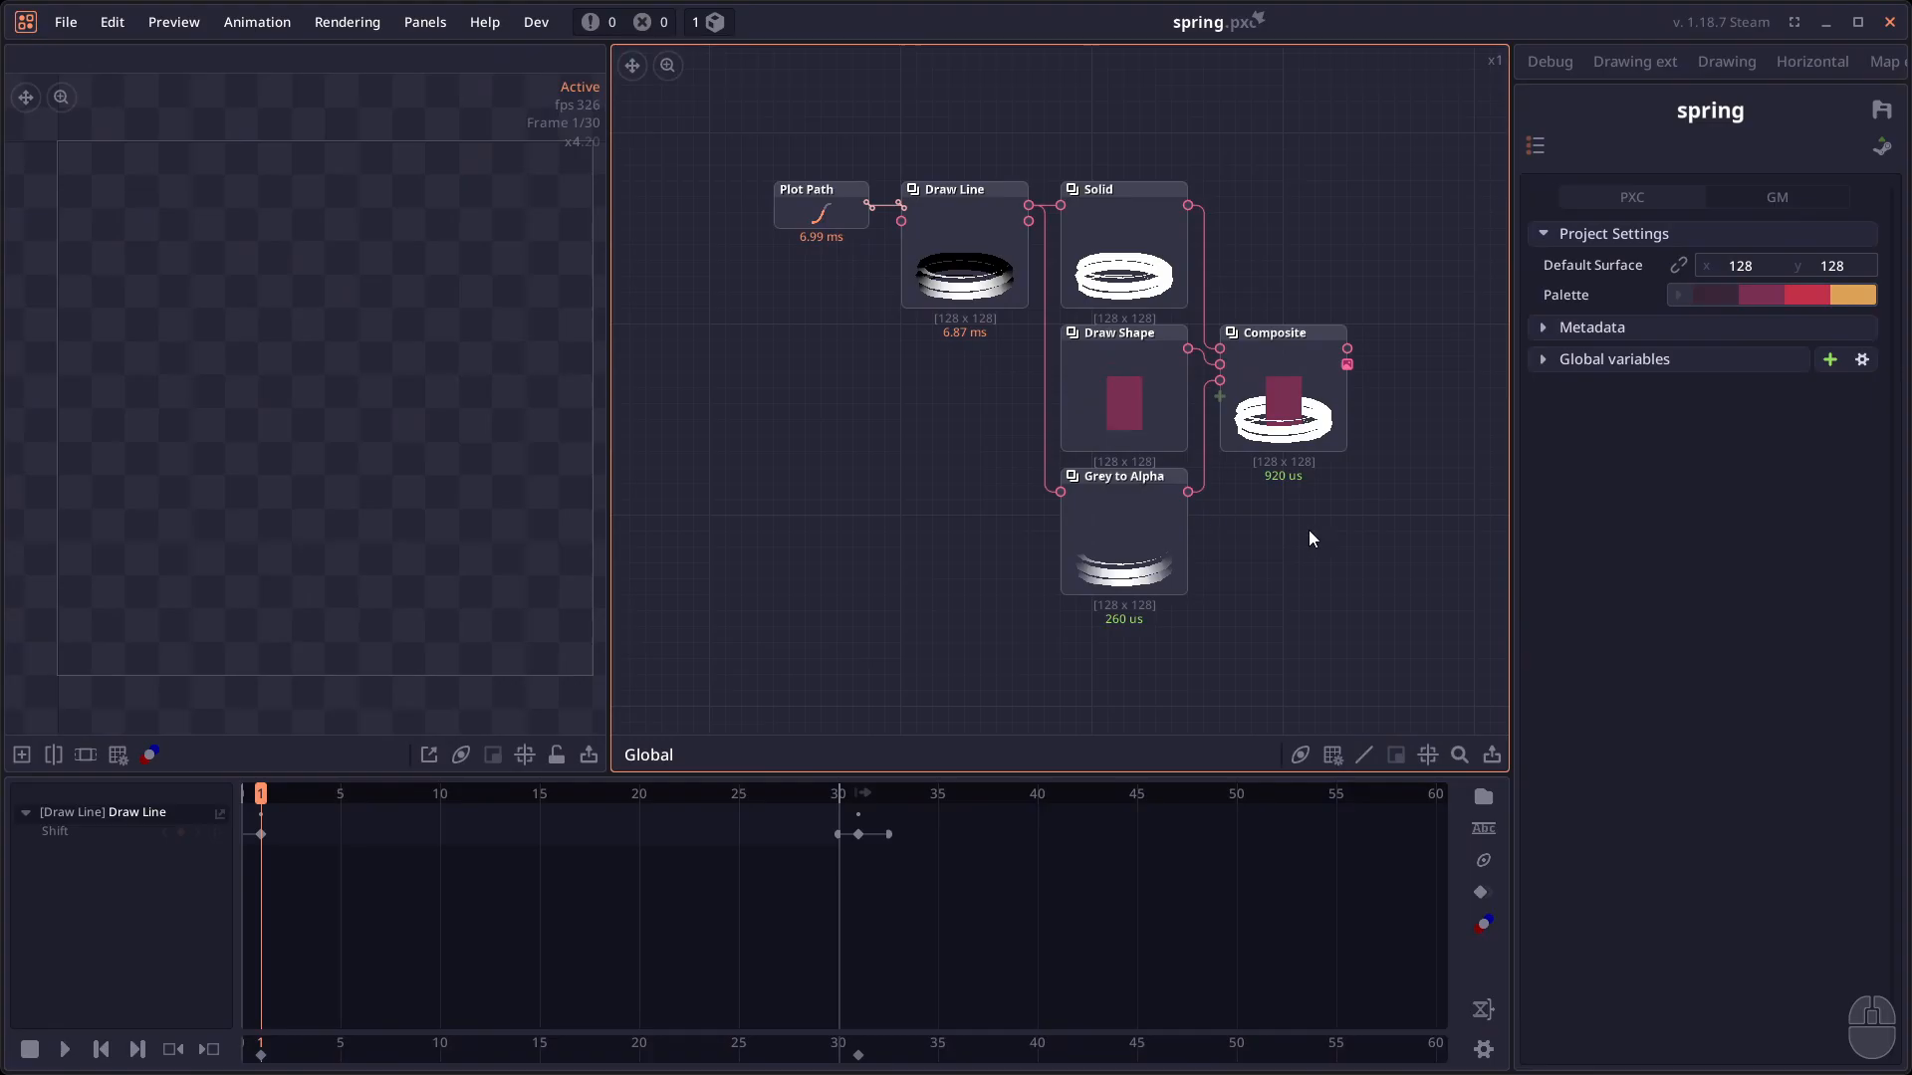
Play the spring animation and inspect the Draw Line, Composite and Plot Path nodes.
{"action": "key", "text": "space"}
{"action": "left_click", "coordinate": [1032, 275]}
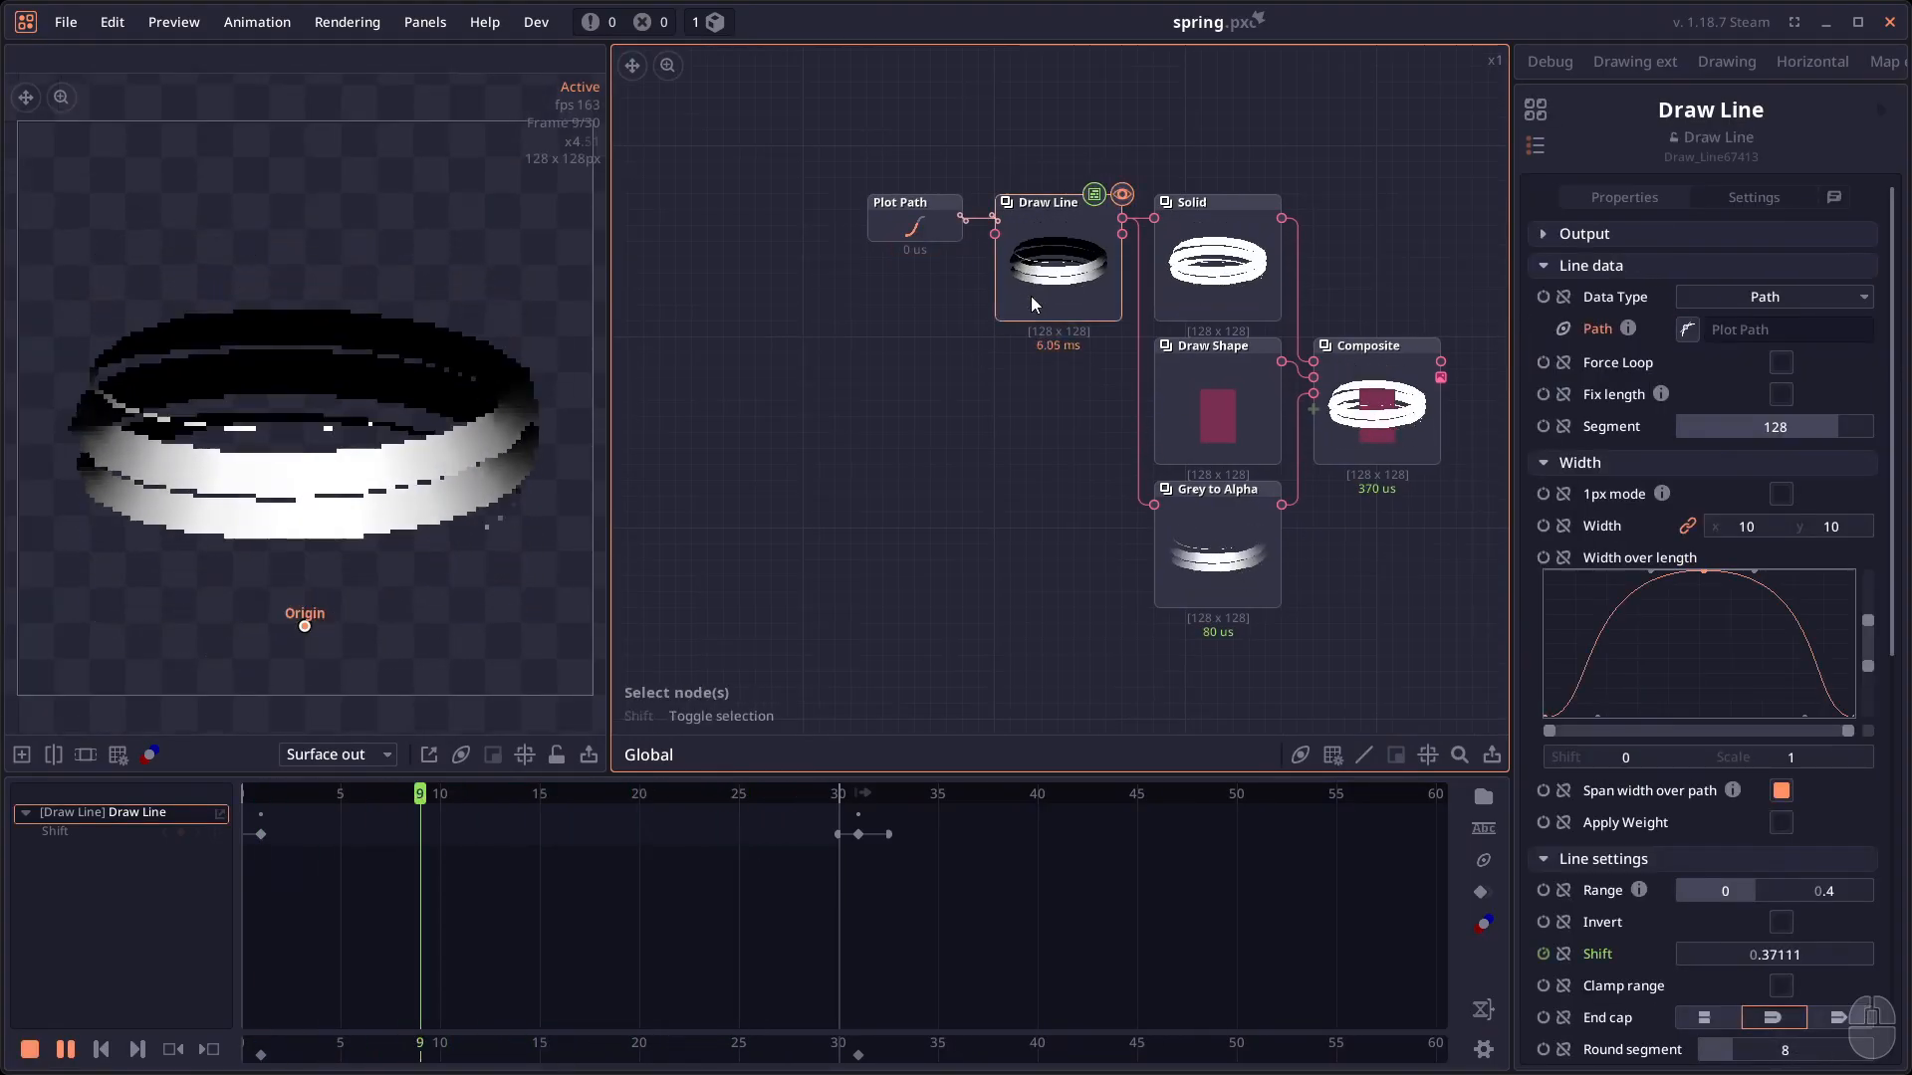
{"action": "left_click", "coordinate": [1395, 403]}
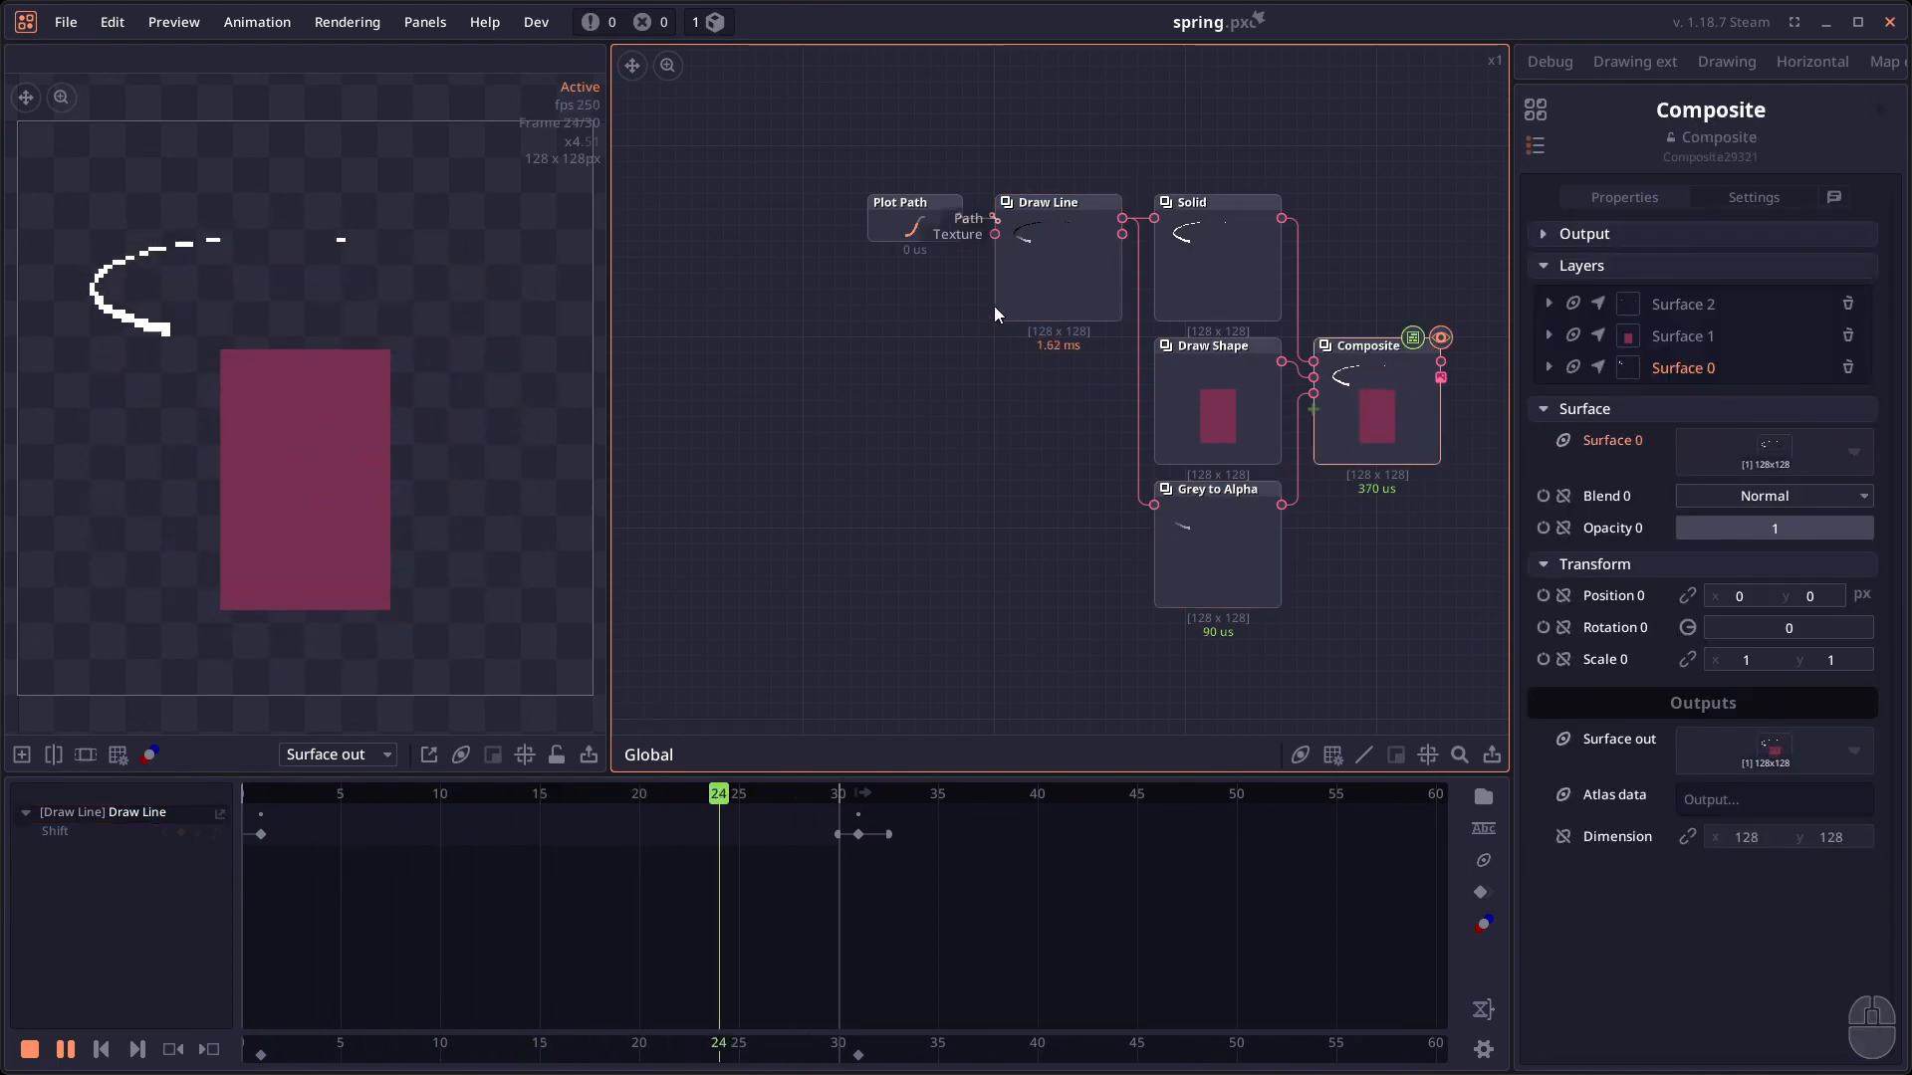
{"action": "left_click", "coordinate": [905, 227]}
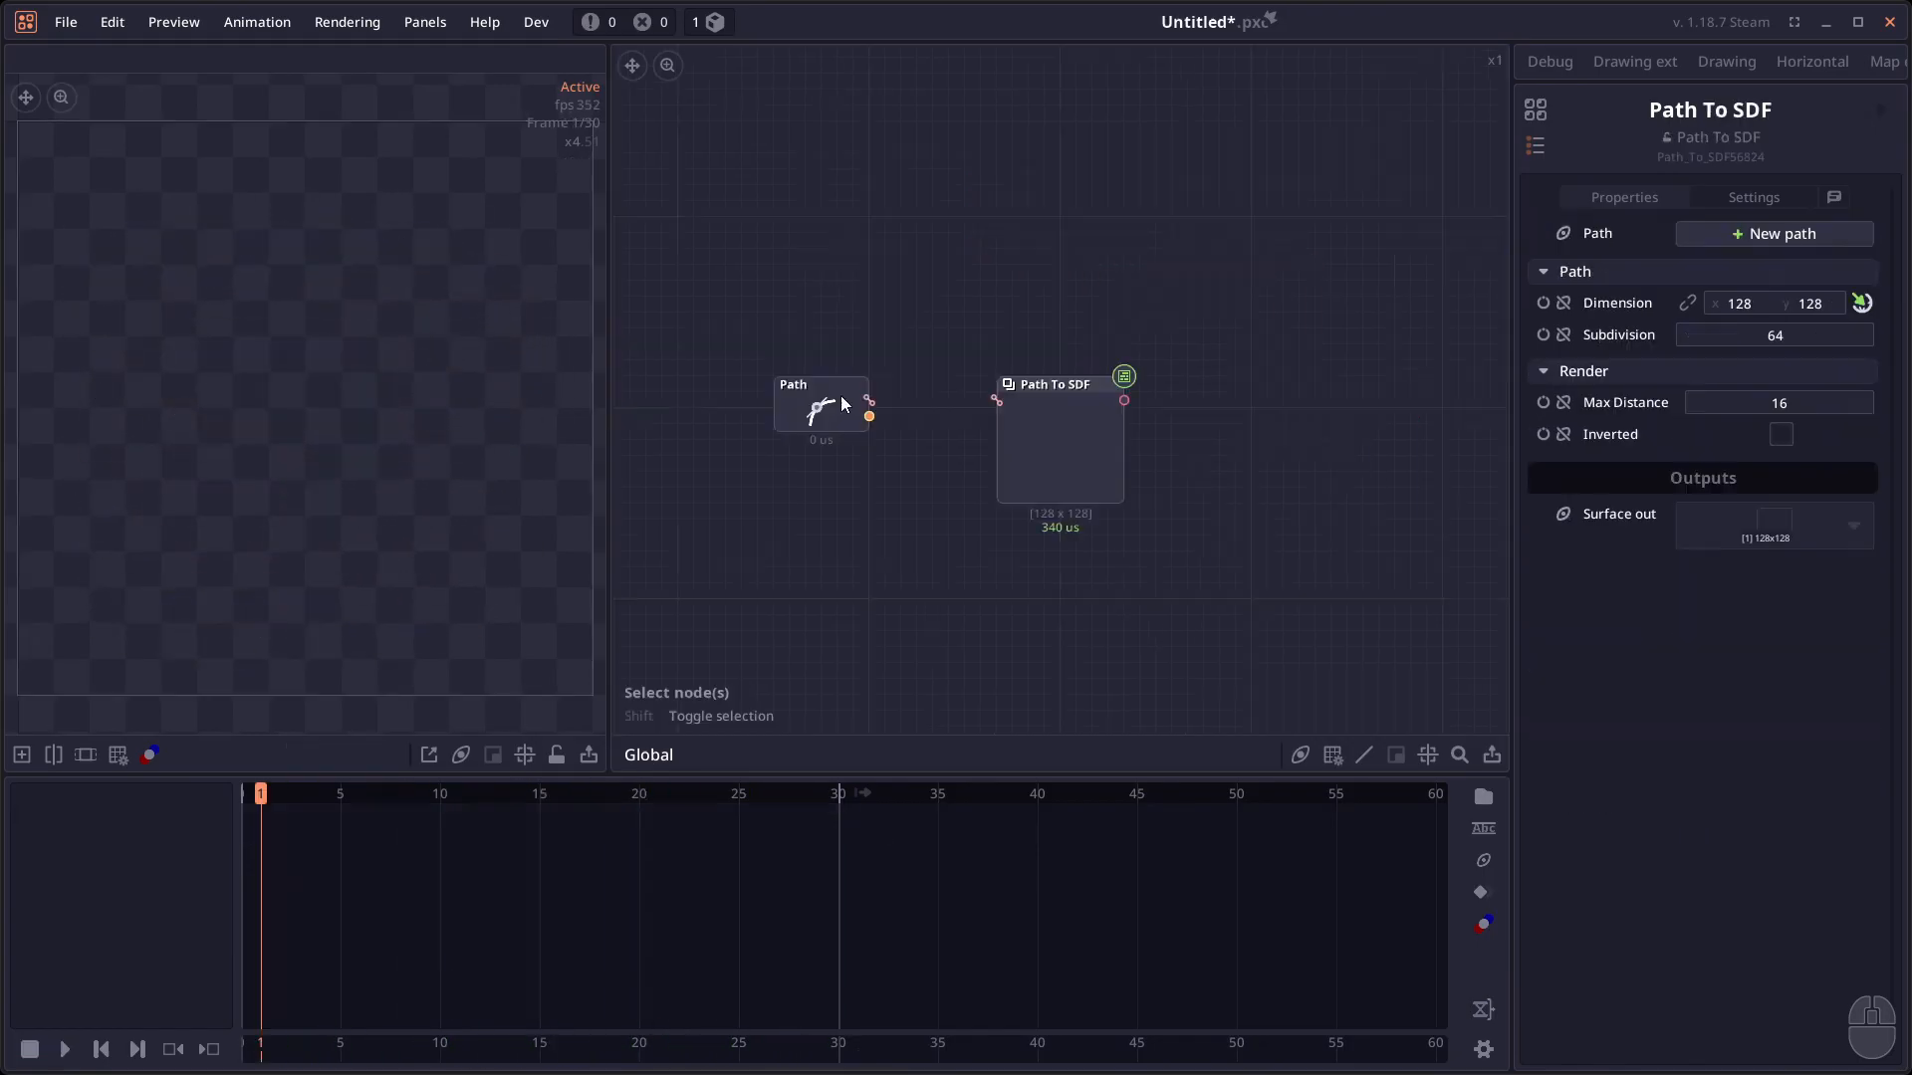
Connect the Path node's path data to the Path To SDF node and preview the SDF output.
{"action": "left_click_drag", "start_coordinate": [868, 400], "coordinate": [996, 401]}
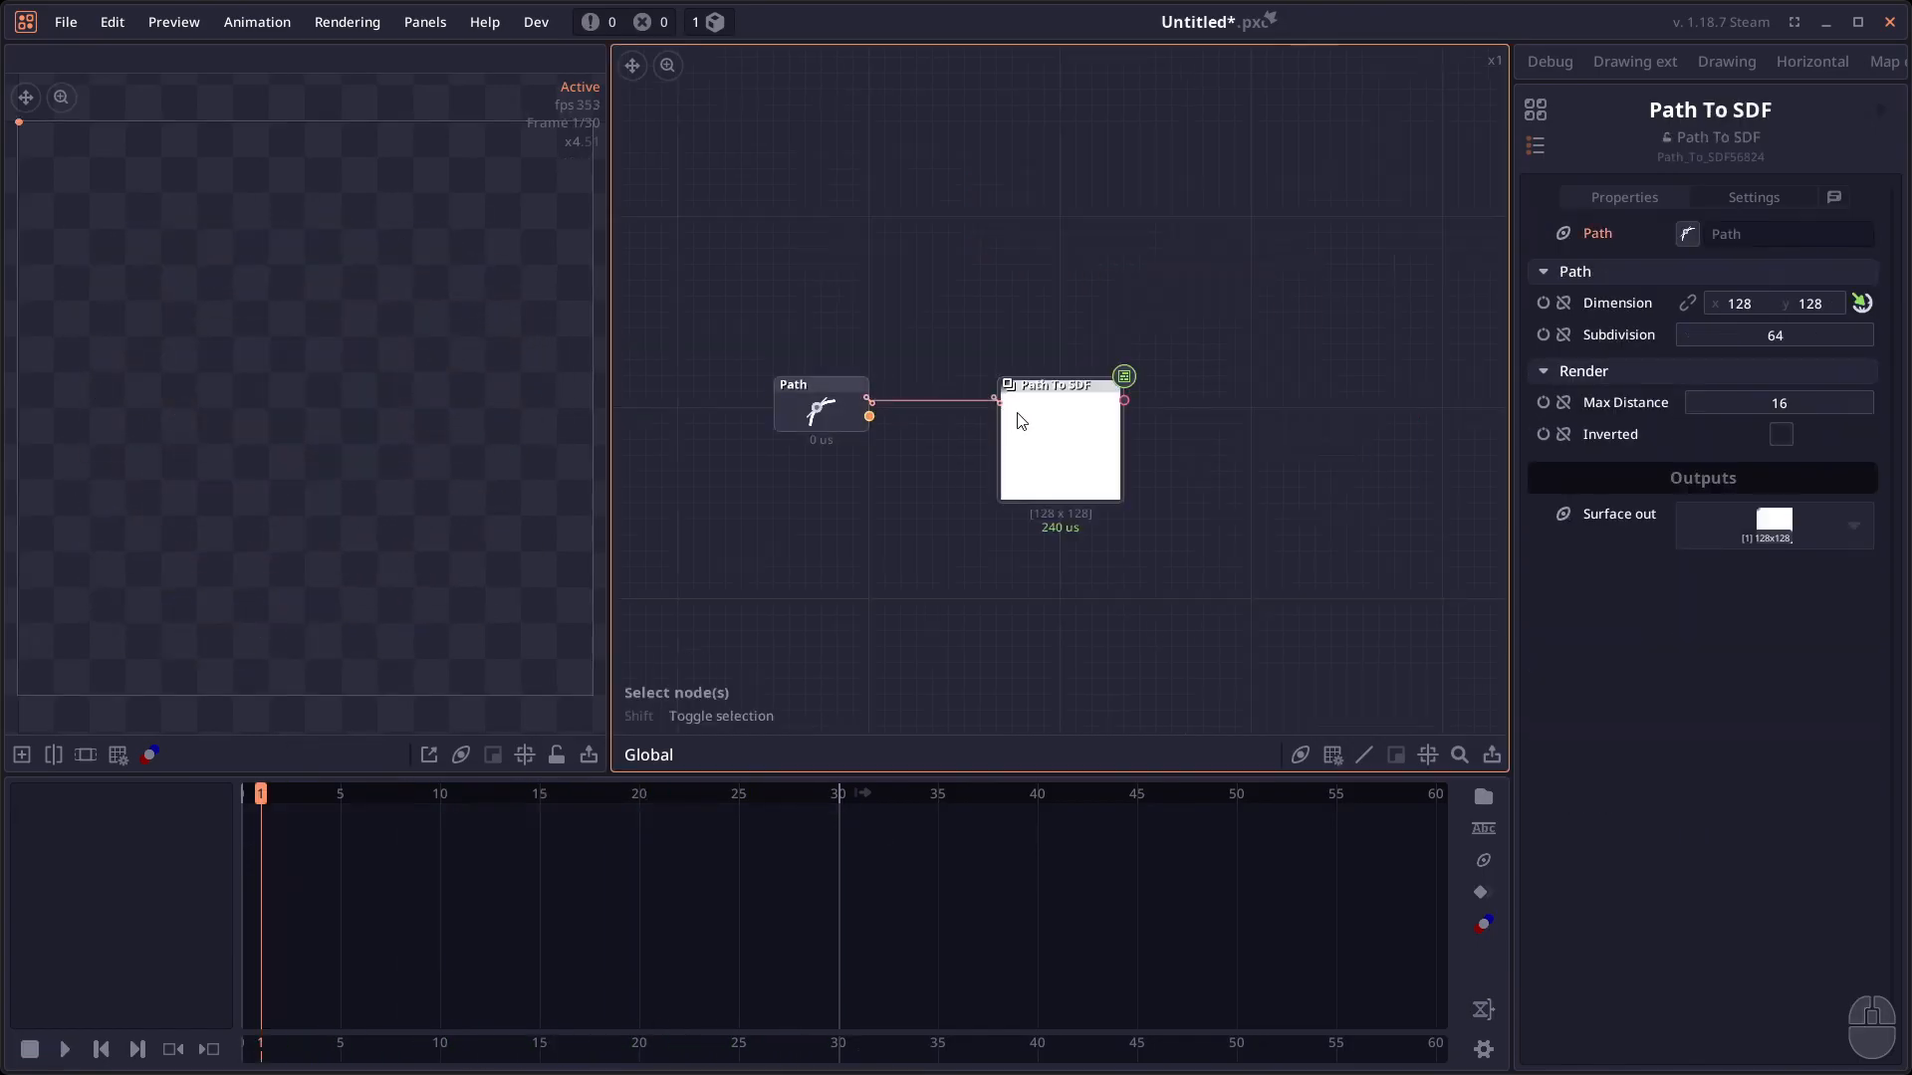
{"action": "left_click", "coordinate": [1044, 442]}
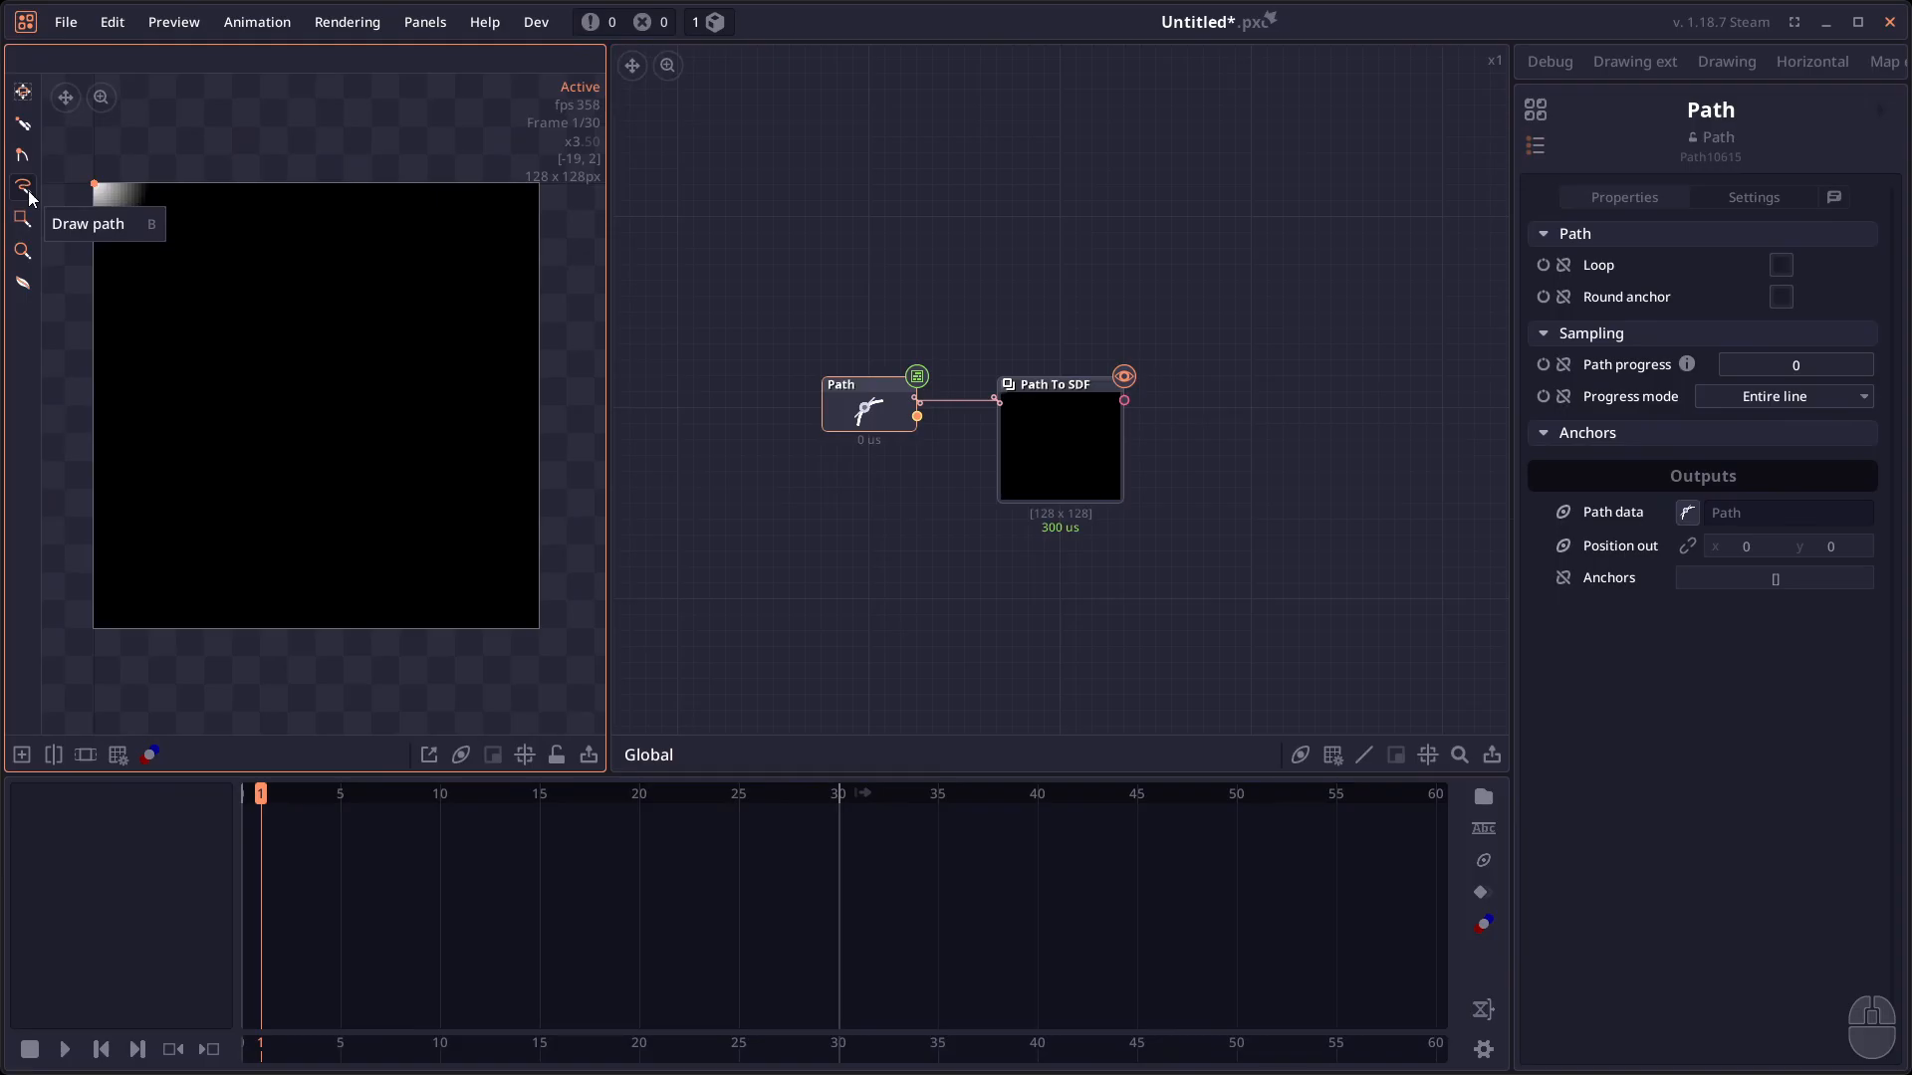
Draw a curved two-anchor path with anchors at about (40.4, 21.6) and (74.4, 107.6).
{"action": "left_click", "coordinate": [29, 196]}
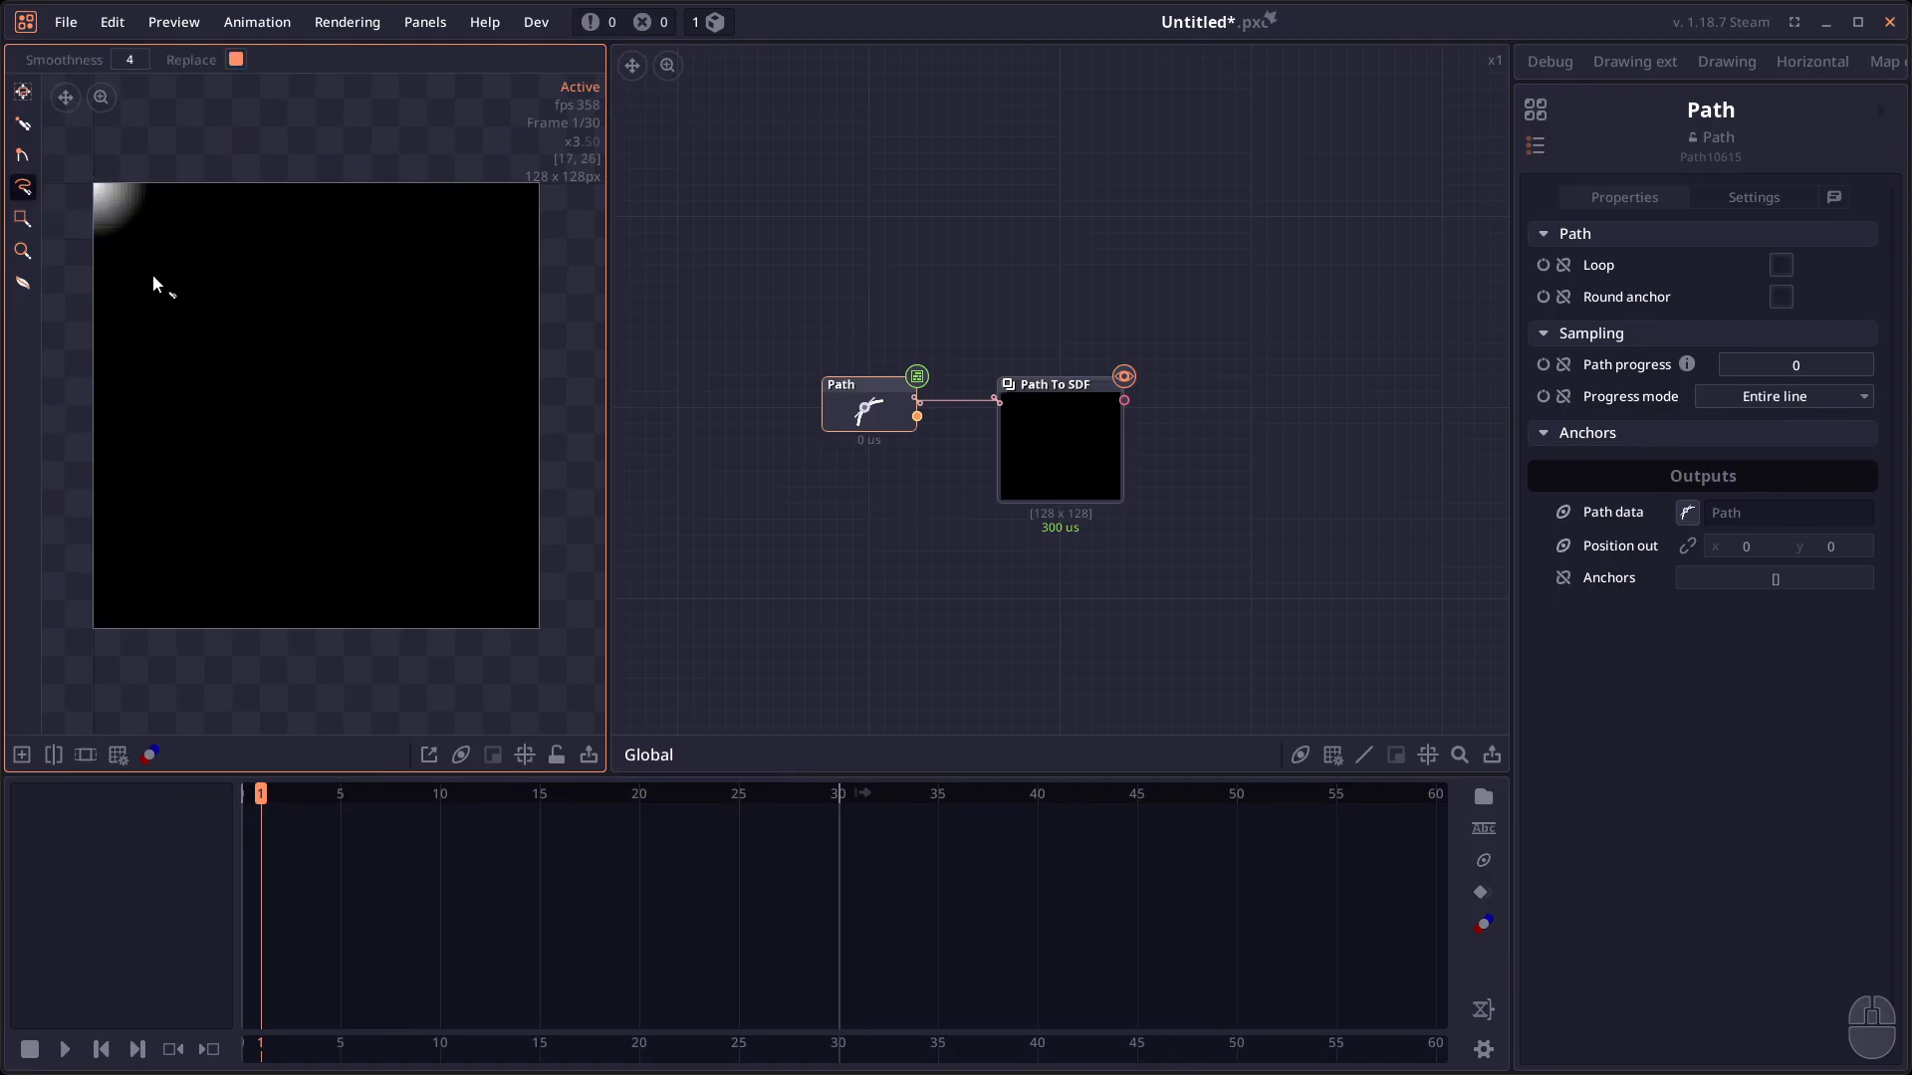
{"action": "left_click", "coordinate": [22, 124]}
{"action": "left_click_drag", "start_coordinate": [234, 258], "coordinate": [355, 260]}
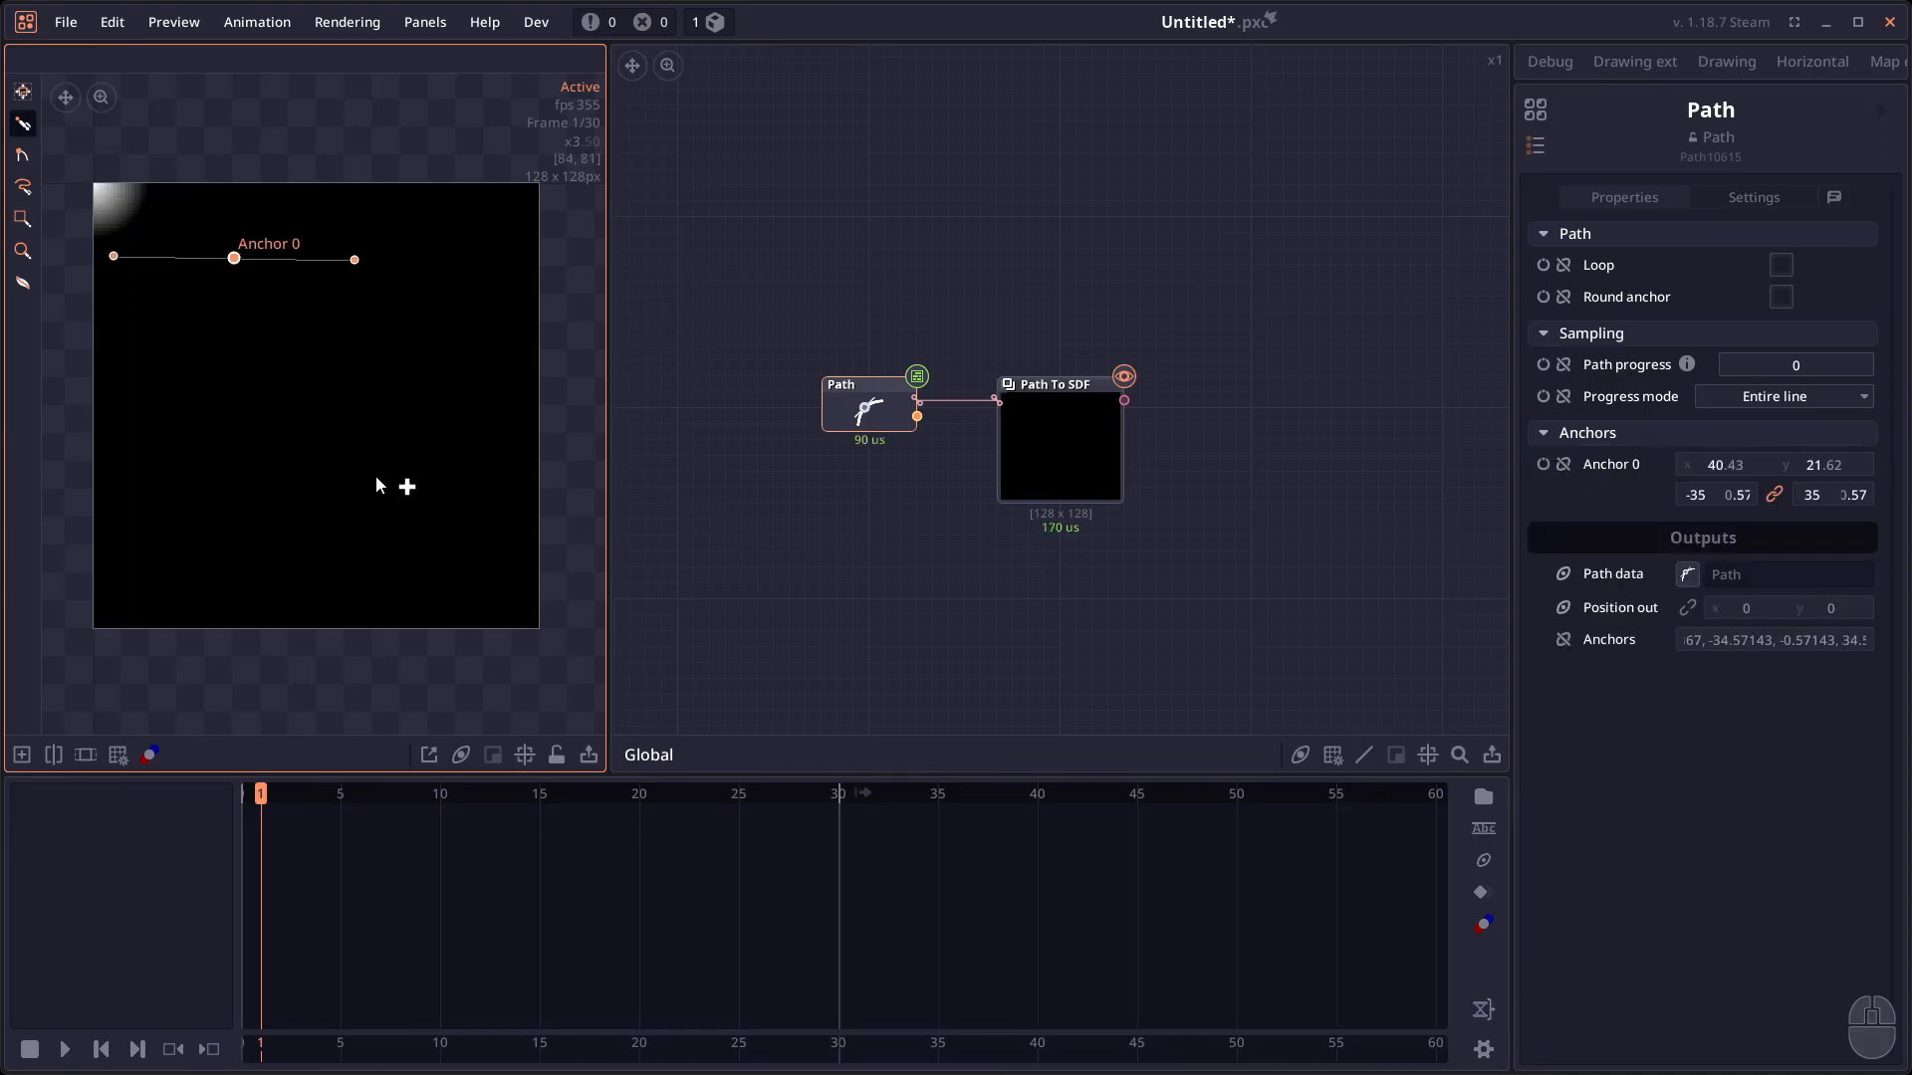
{"action": "left_click_drag", "start_coordinate": [363, 490], "coordinate": [288, 636]}
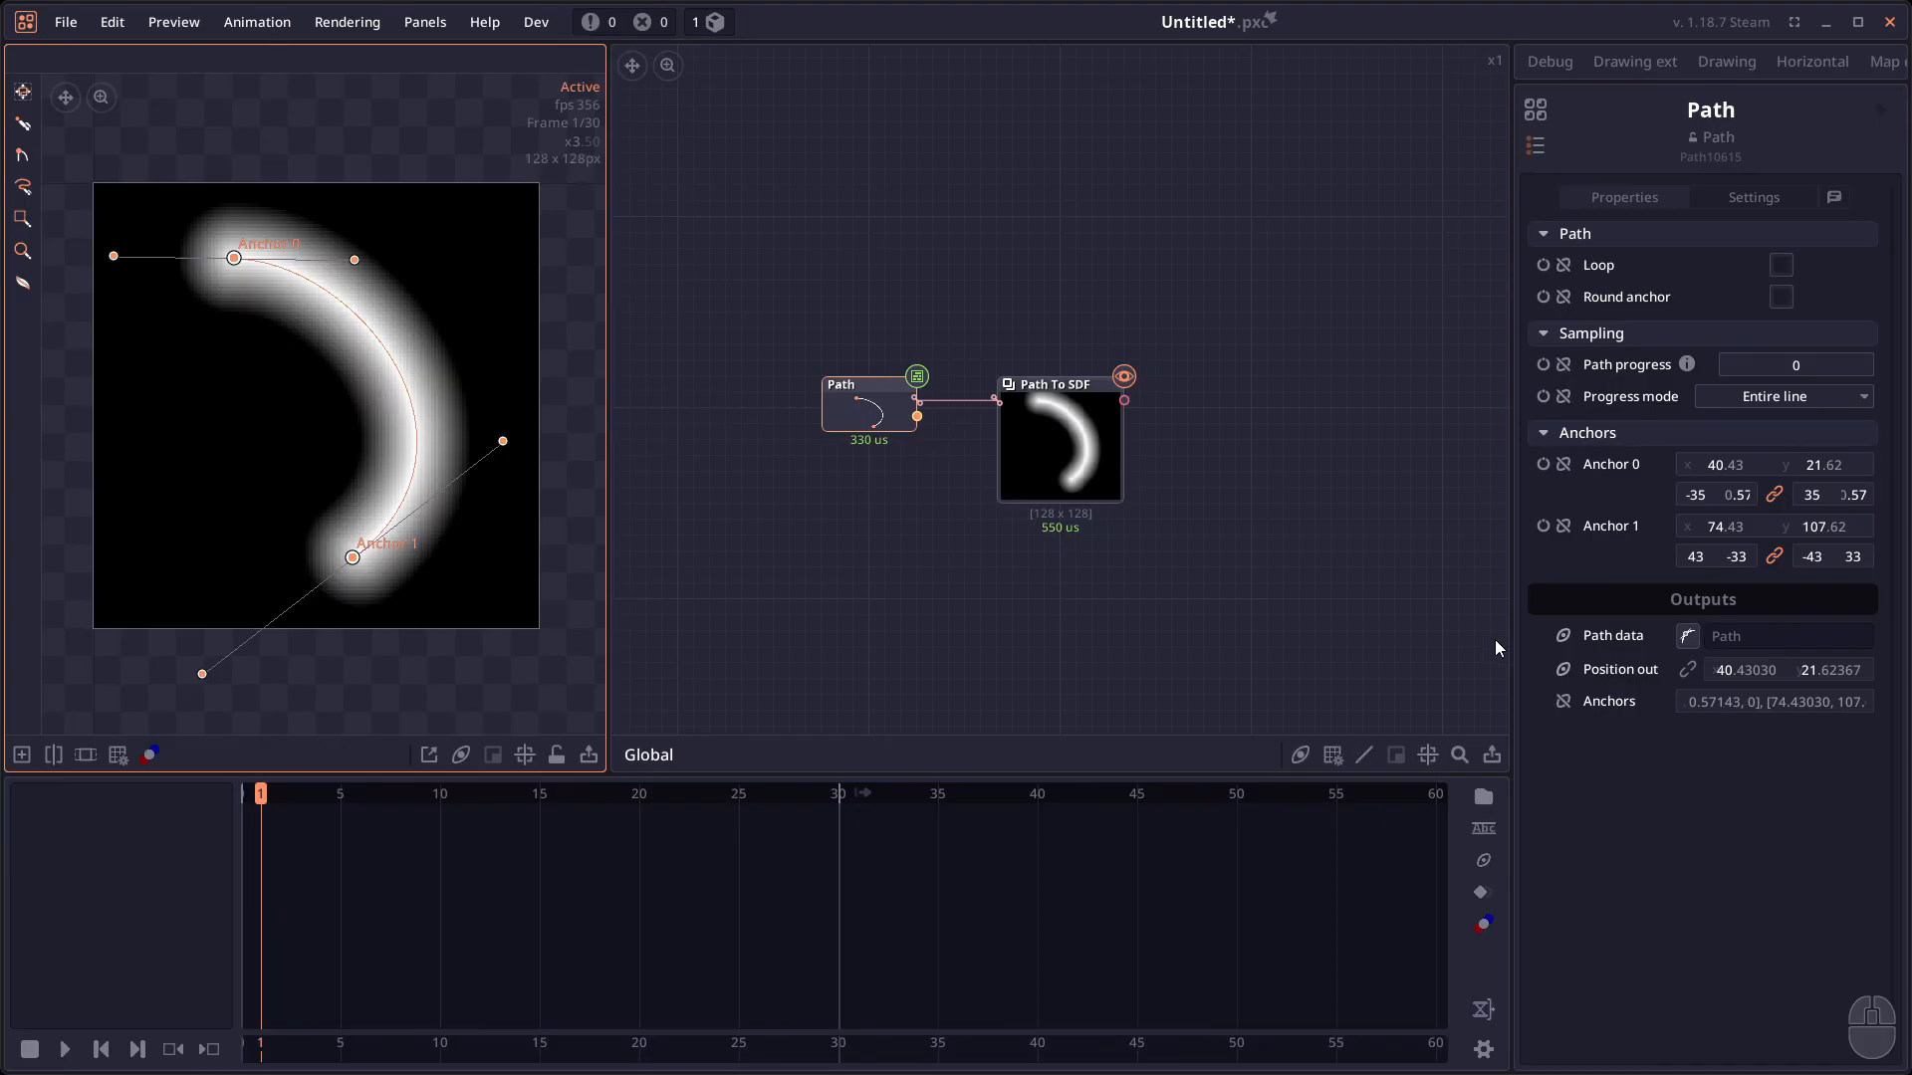
Adjust the Path To SDF node's Max Distance and toggle its Inverted option.
{"action": "left_click", "coordinate": [1097, 446]}
{"action": "mouse_move", "coordinate": [1778, 402]}
{"action": "left_mouse_down"}
{"action": "mouse_move", "coordinate": [1828, 402]}
{"action": "mouse_move", "coordinate": [1785, 403]}
{"action": "left_mouse_up"}
{"action": "left_click", "coordinate": [1781, 436]}
Leave the SDF example and open the tileset tt project.
{"action": "key", "text": "ctrl+q"}
{"action": "left_click", "coordinate": [1007, 583]}
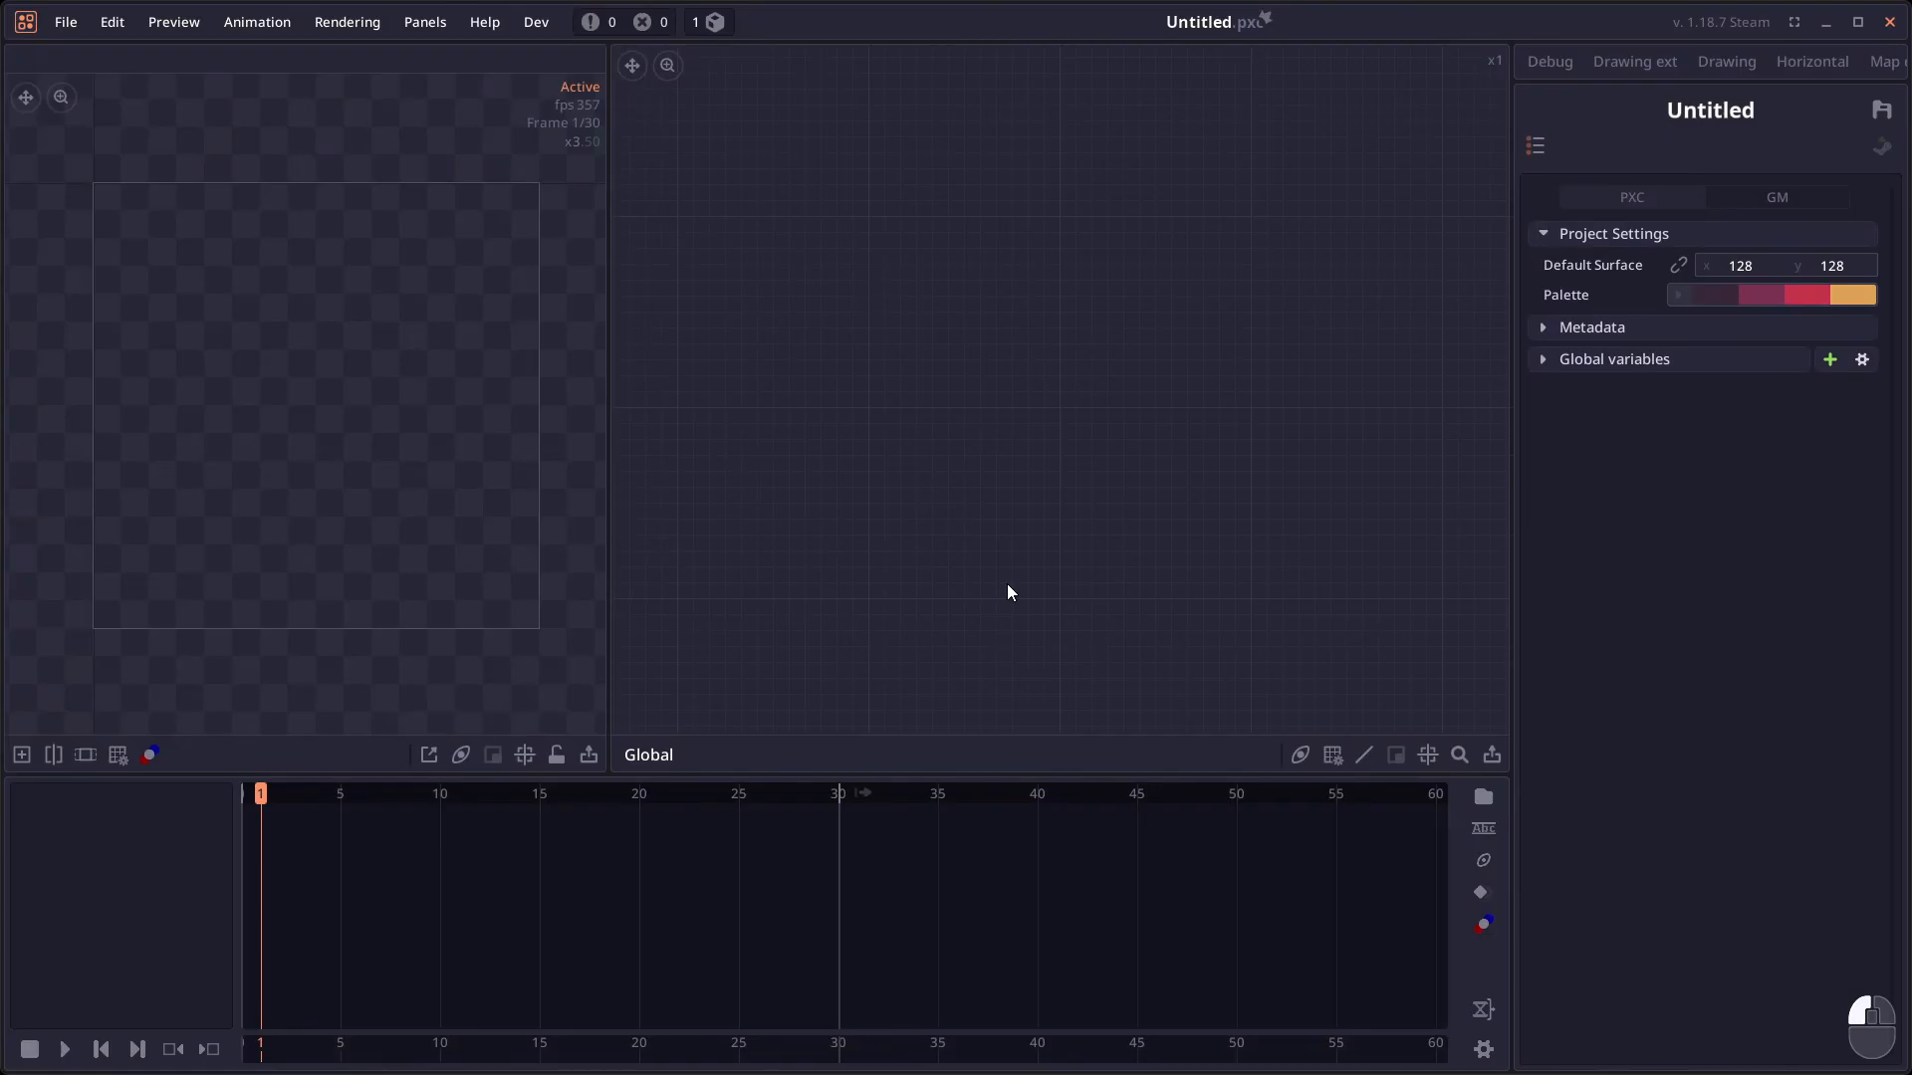
{"action": "right_click", "coordinate": [1012, 348]}
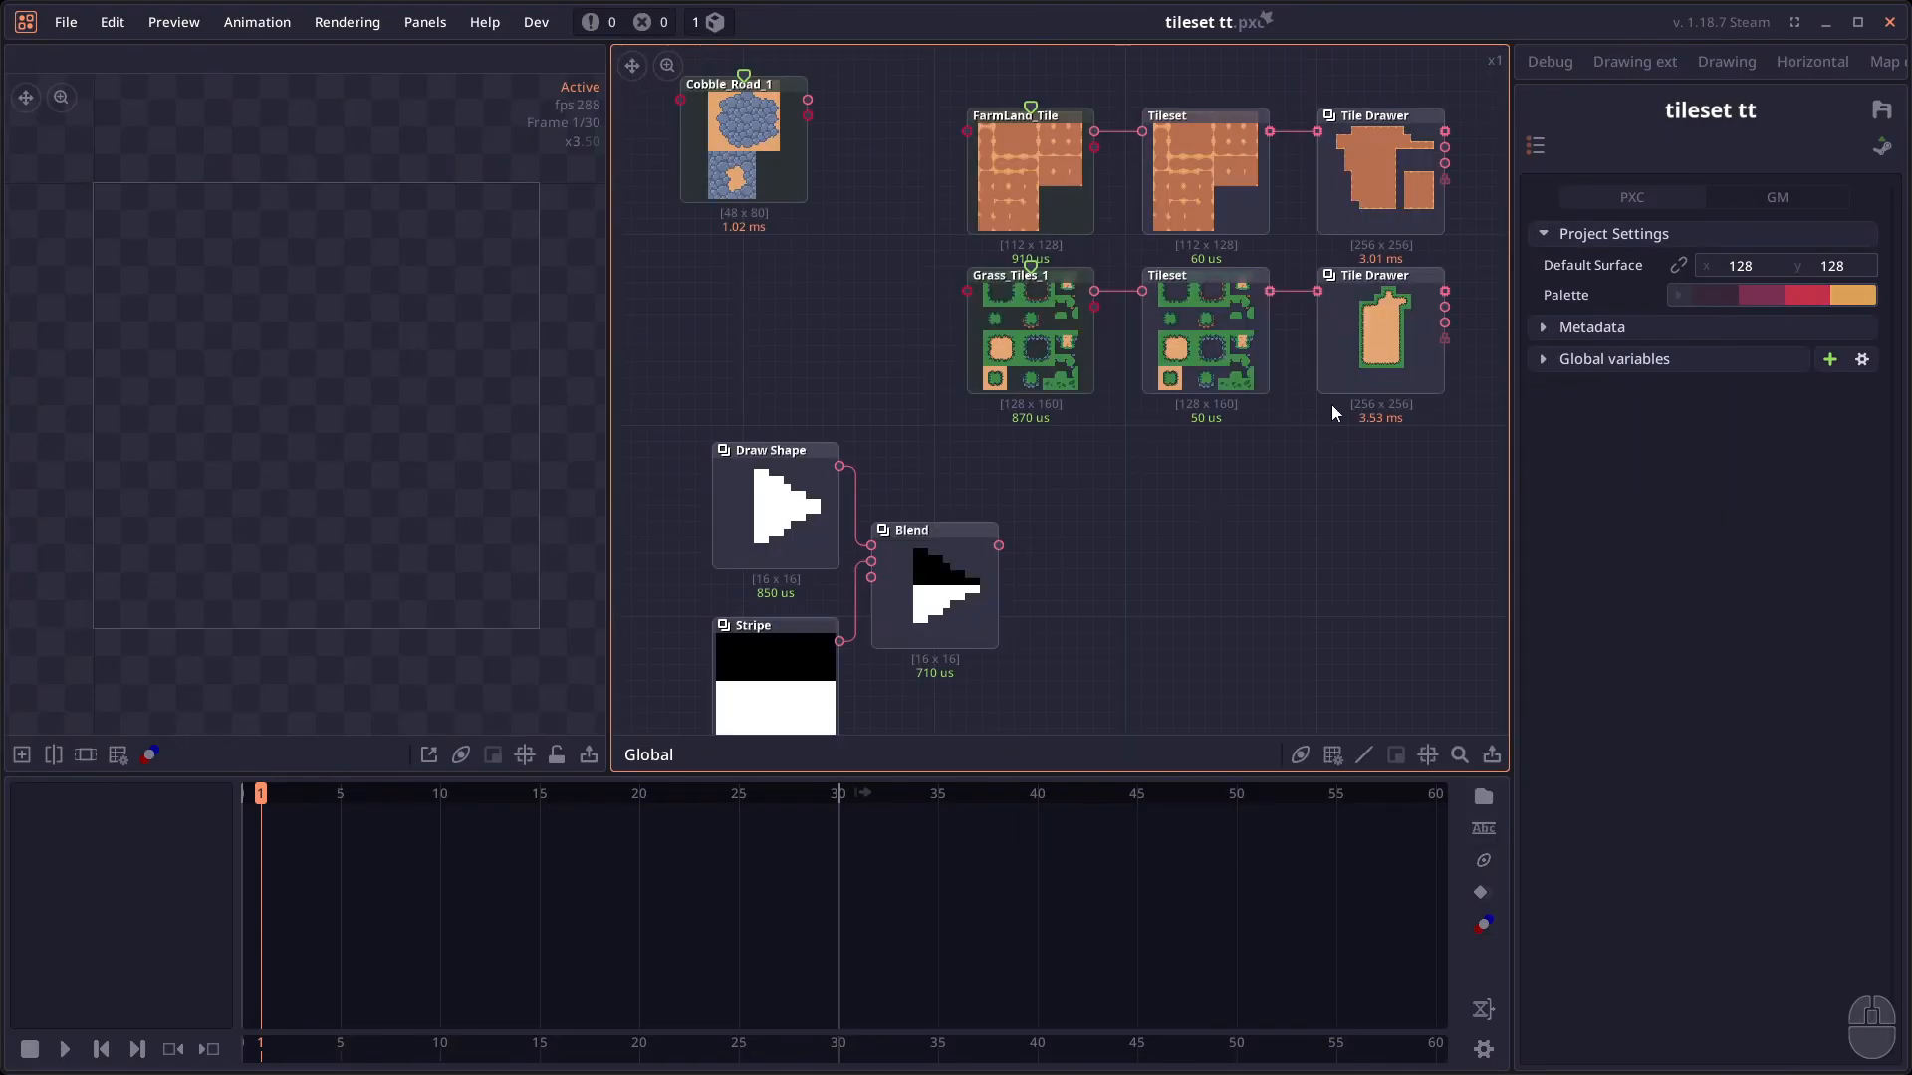
Select the Tile Drawer node of the grass tileset and pick the plain sand tile as the brush.
{"action": "left_click", "coordinate": [1377, 374]}
{"action": "left_click", "coordinate": [1627, 595]}
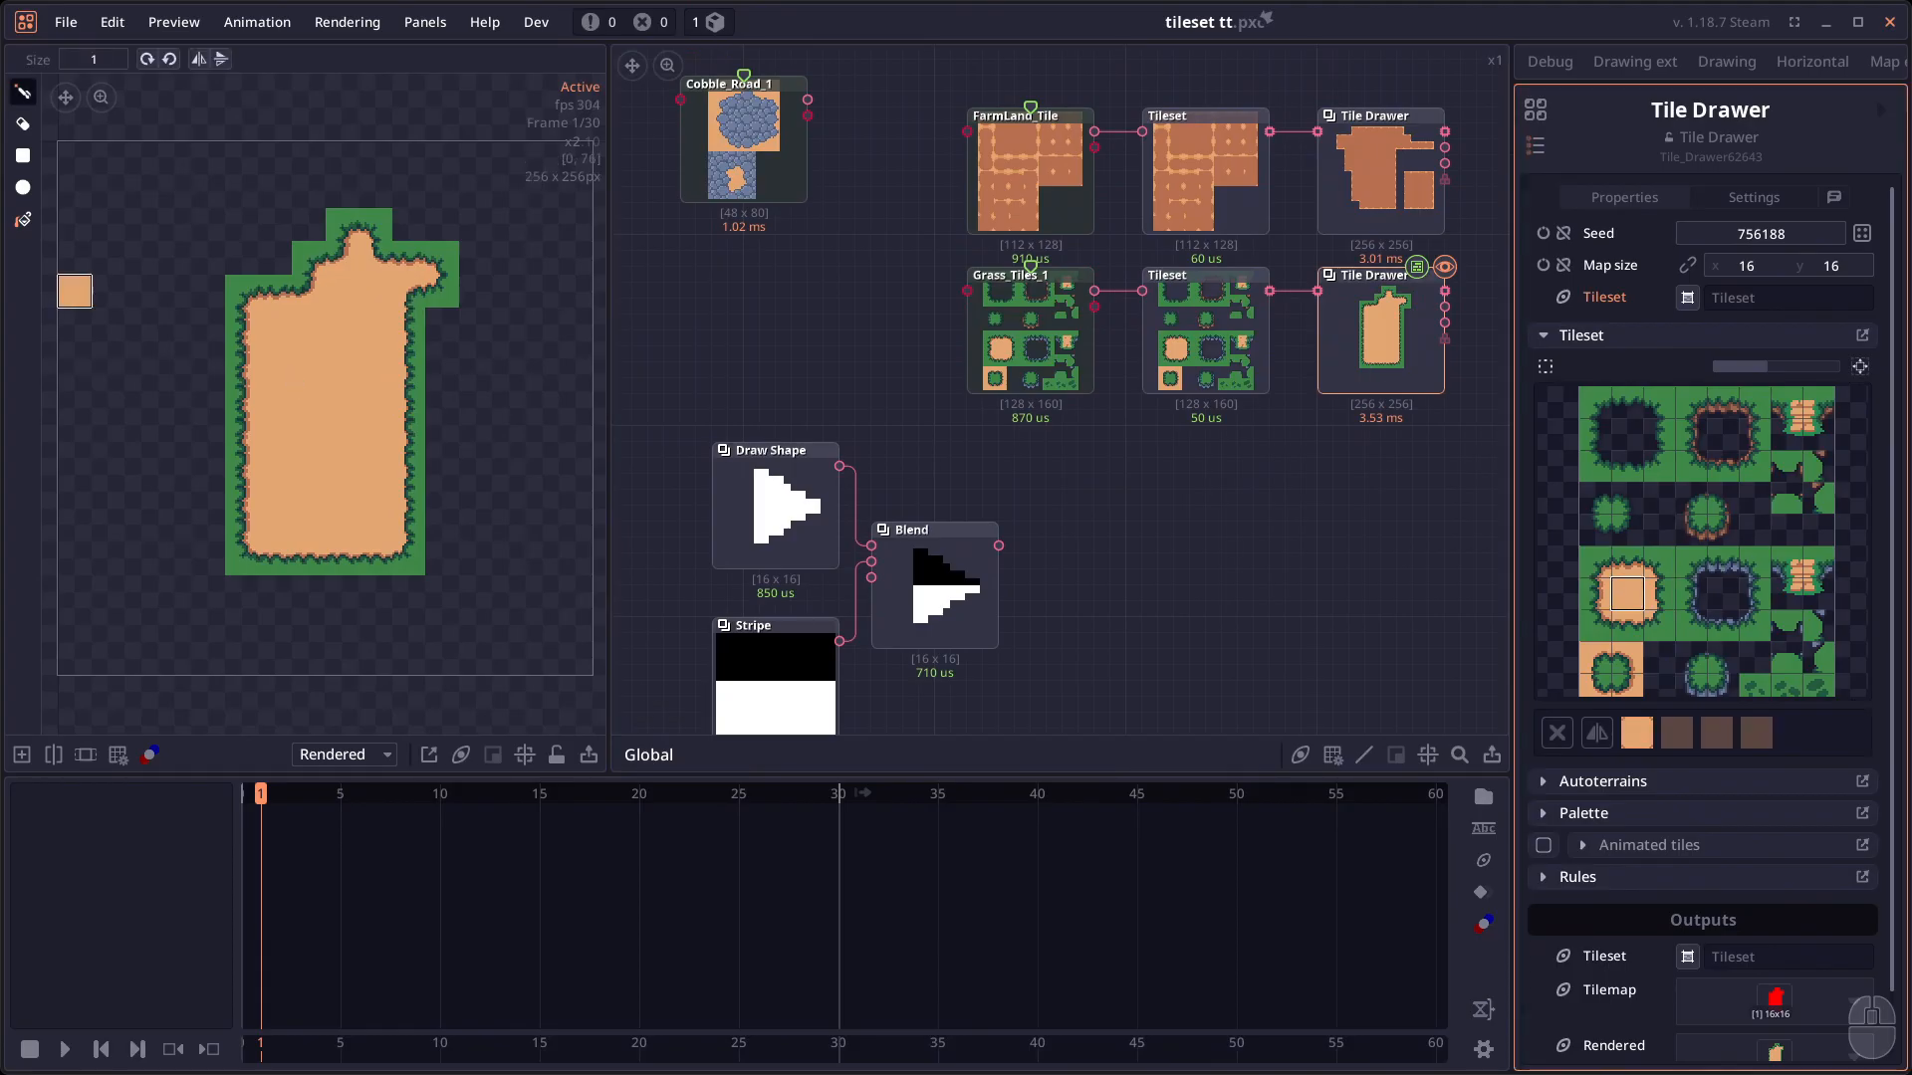
Undo the last tile edit, redo it and undo it again.
{"action": "key", "text": "ctrl+z"}
{"action": "key", "text": "ctrl+shift+z"}
{"action": "key", "text": "ctrl+z"}
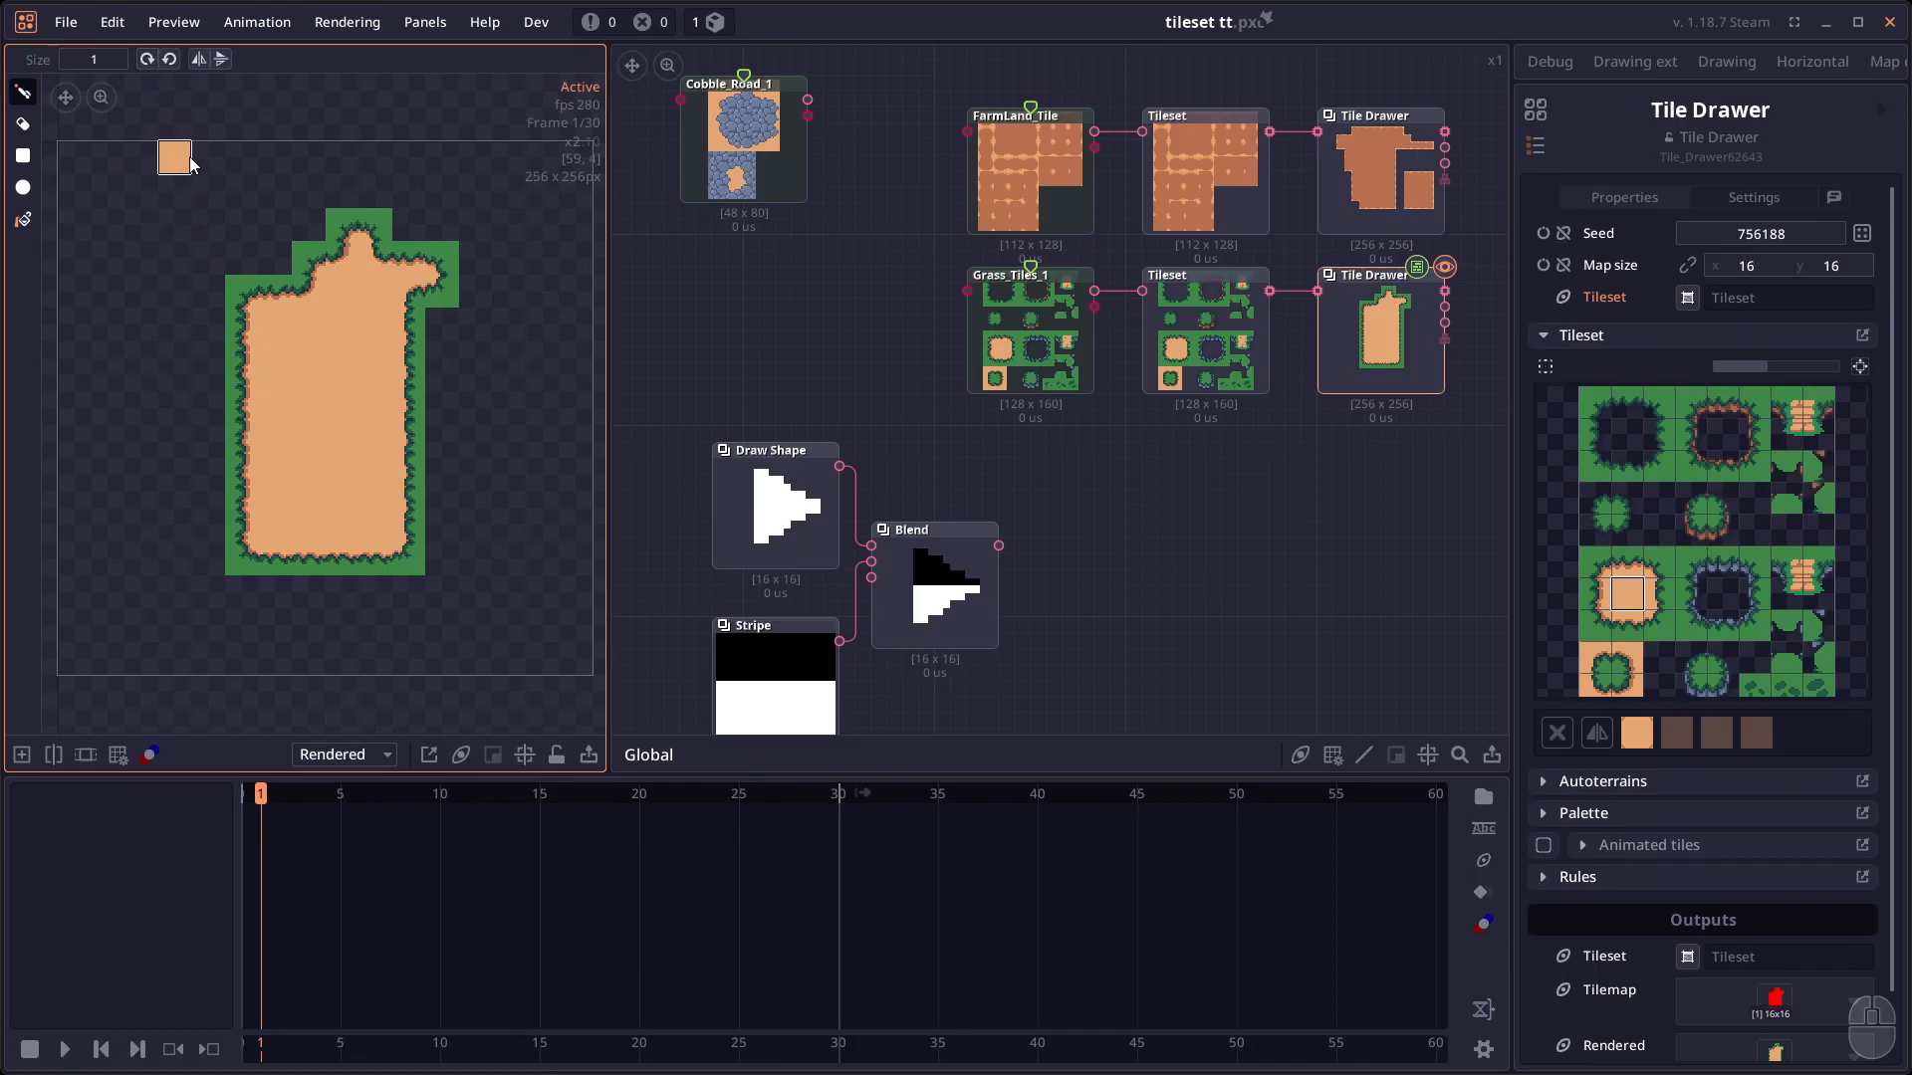
Pick the grass corner tile of the sand patch as the brush and cycle it through its rotated and flipped orientations.
{"action": "left_click", "coordinate": [1595, 561]}
{"action": "key", "text": "r"}
{"action": "key", "text": "r"}
{"action": "key", "text": "r"}
{"action": "key", "text": "r"}
{"action": "key", "text": "t"}
{"action": "key", "text": "t"}
{"action": "key", "text": "t"}
{"action": "key", "text": "t"}
{"action": "key", "text": "t"}
{"action": "key", "text": "t"}
{"action": "key", "text": "r"}
{"action": "key", "text": "r"}
{"action": "key", "text": "r"}
{"action": "key", "text": "r"}
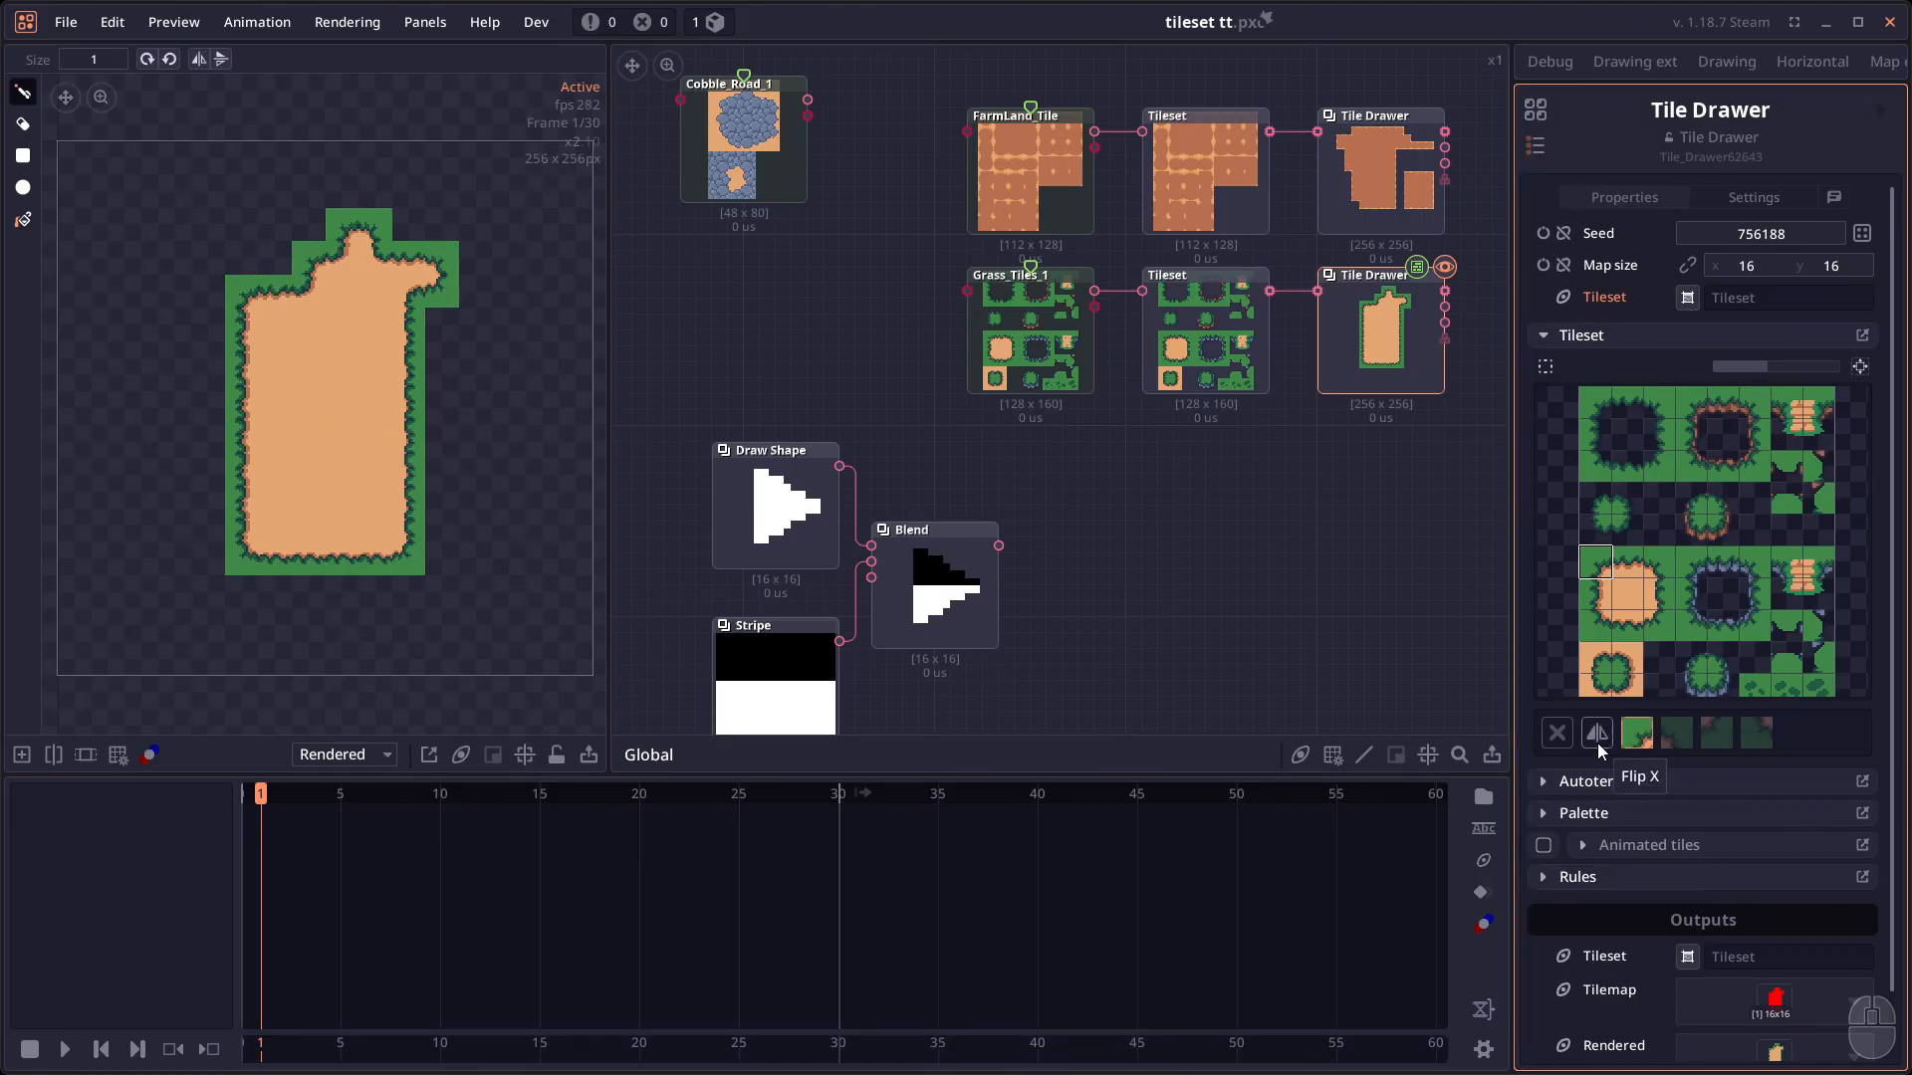
Expand the grass Tile Drawer's palette and activate its pencil tool.
{"action": "left_click", "coordinate": [1583, 812]}
{"action": "scroll", "coordinate": [1583, 812], "scroll_direction": "down", "scroll_amount": 3}
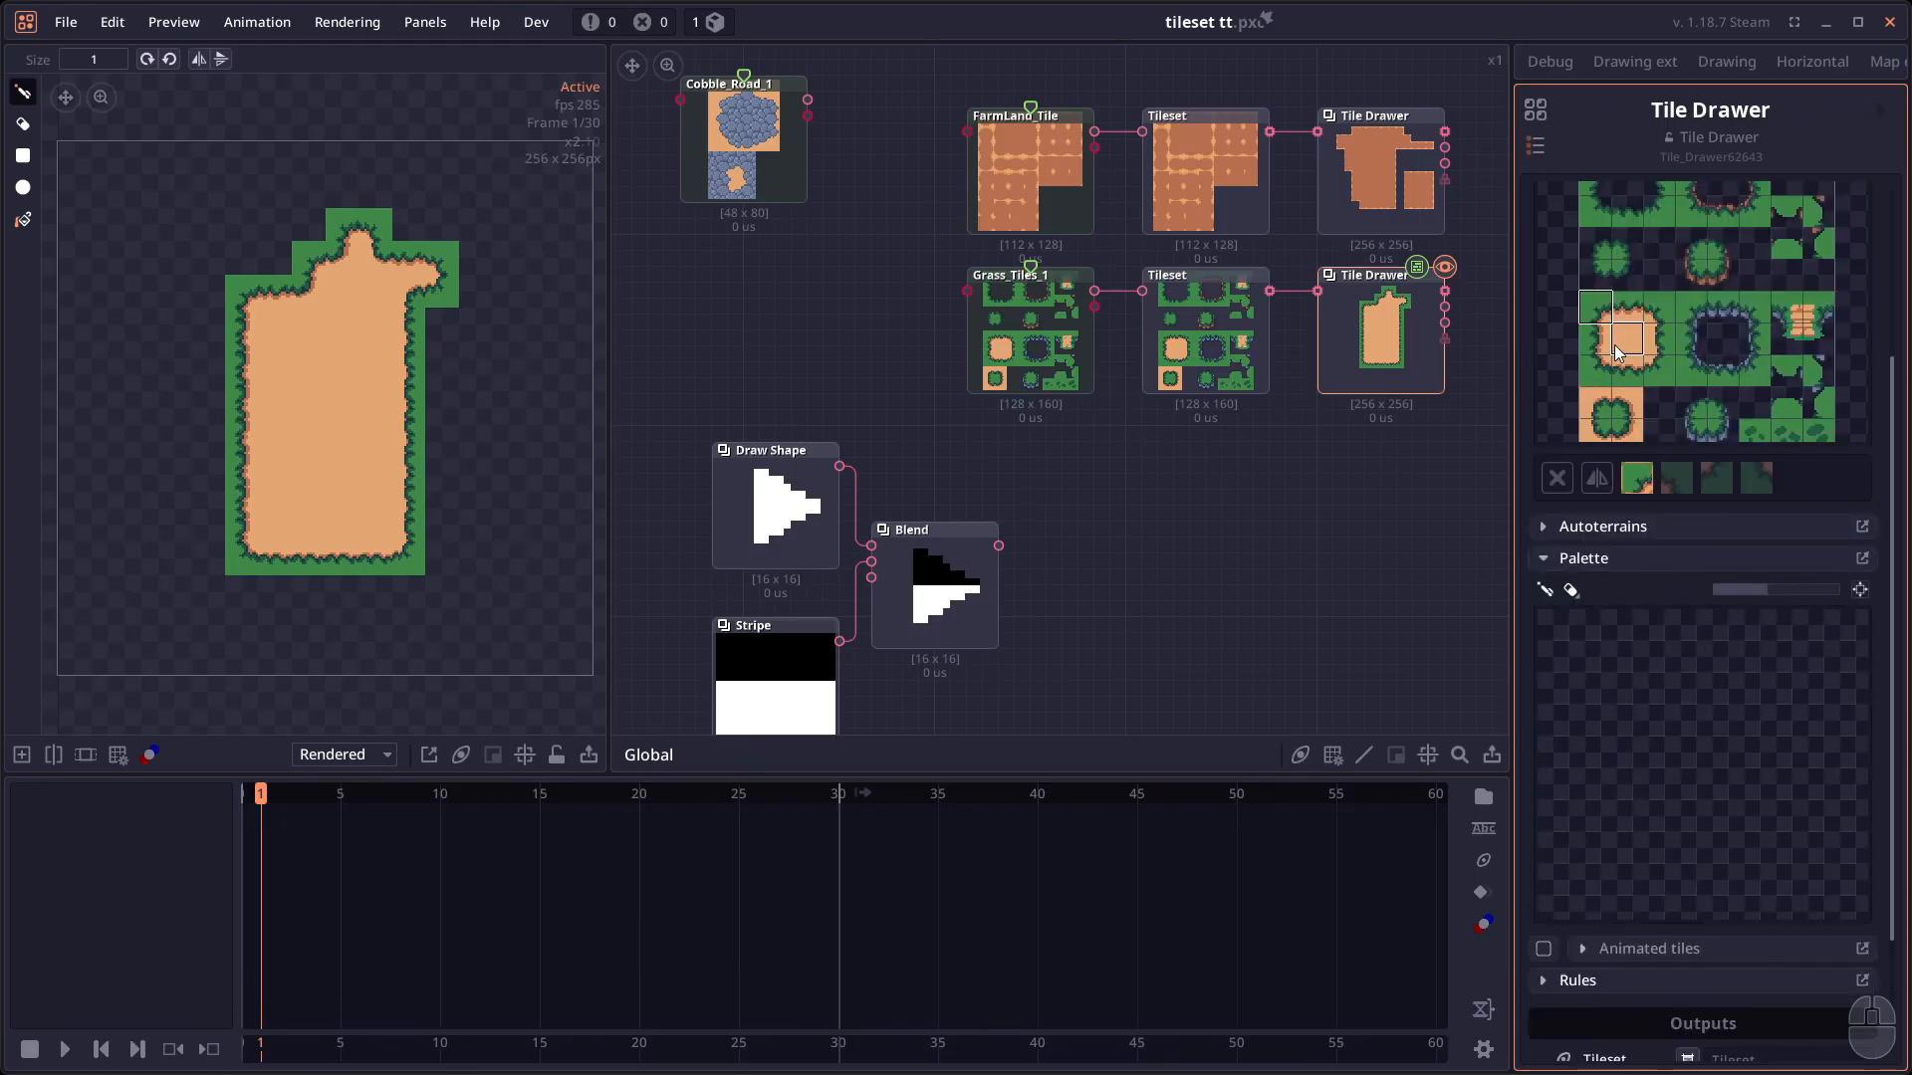
{"action": "left_click", "coordinate": [1549, 594]}
{"action": "mouse_move", "coordinate": [1618, 725]}
{"action": "left_mouse_down"}
{"action": "mouse_move", "coordinate": [1712, 688]}
{"action": "mouse_move", "coordinate": [1644, 729]}
{"action": "mouse_move", "coordinate": [1805, 793]}
{"action": "mouse_move", "coordinate": [1720, 810]}
{"action": "mouse_move", "coordinate": [1618, 697]}
{"action": "left_mouse_up"}
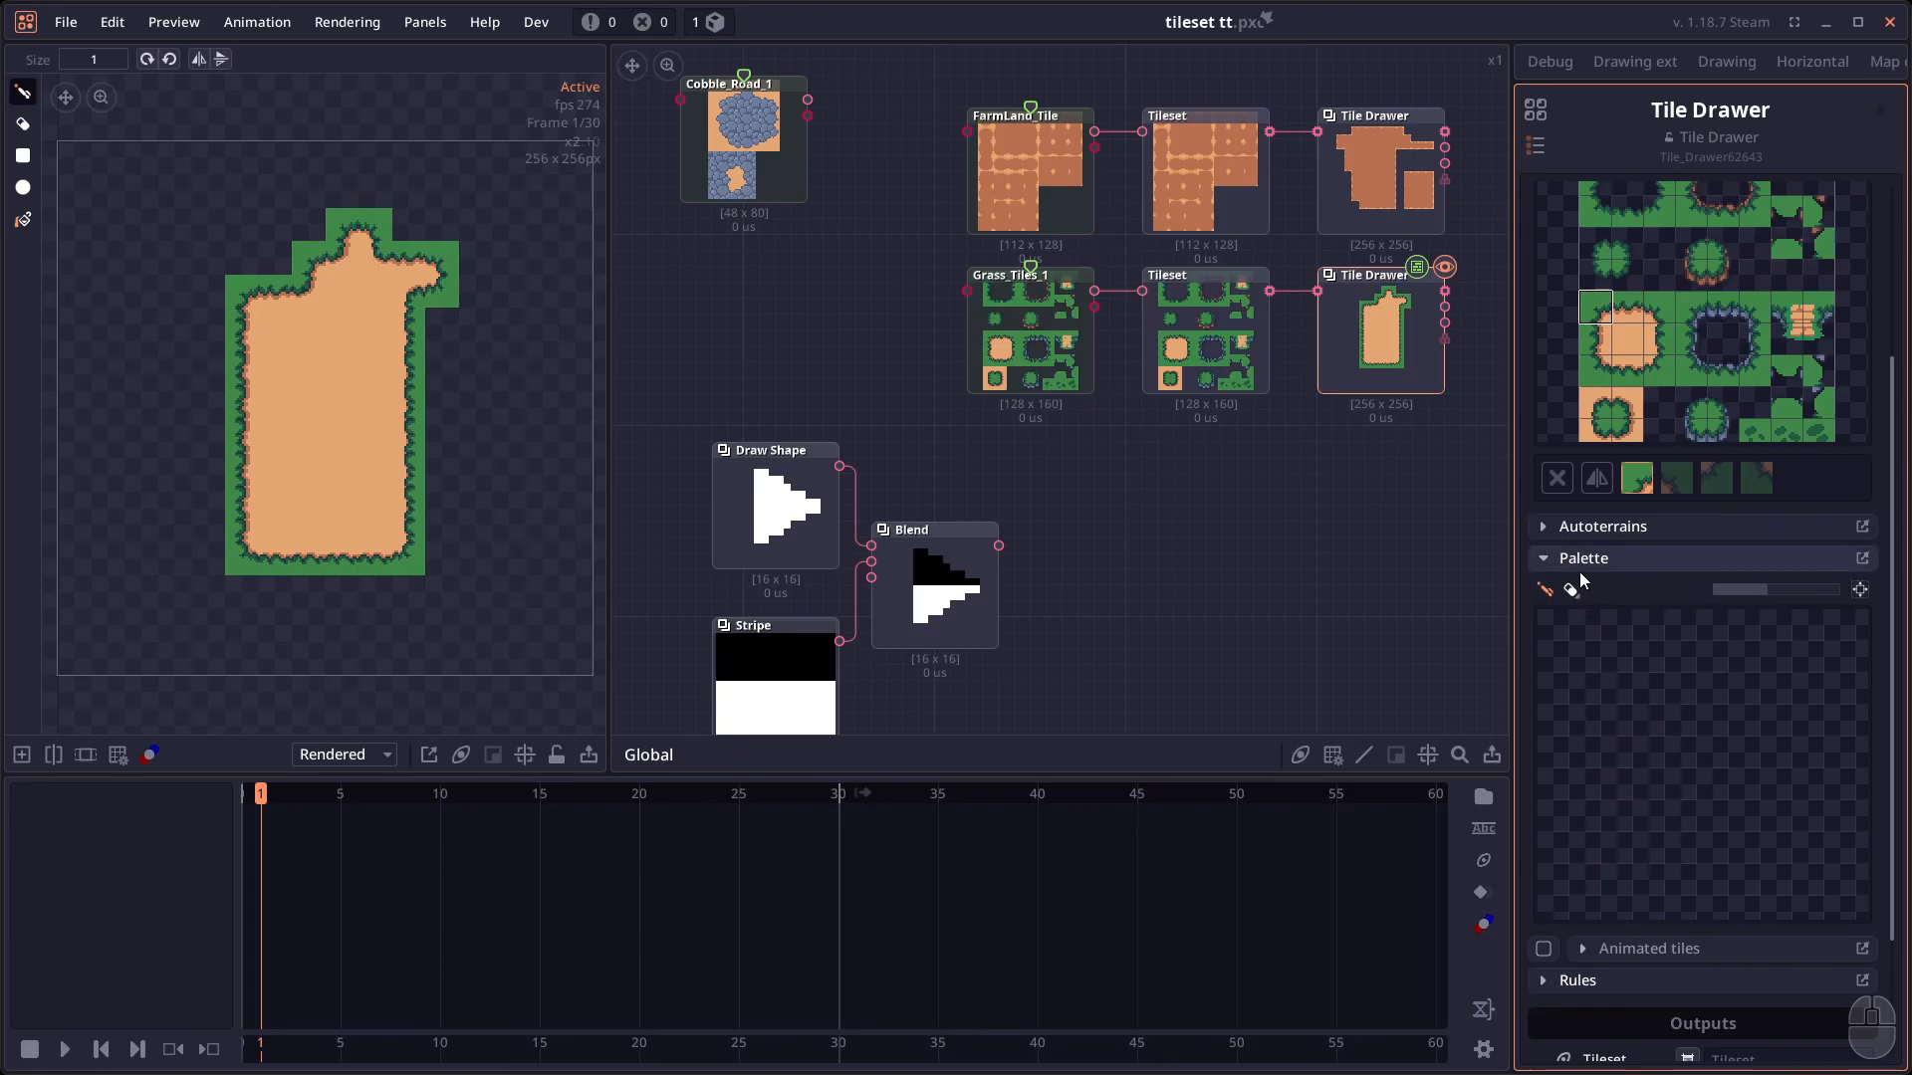
{"action": "right_click", "coordinate": [1573, 589]}
{"action": "left_click", "coordinate": [1607, 609]}
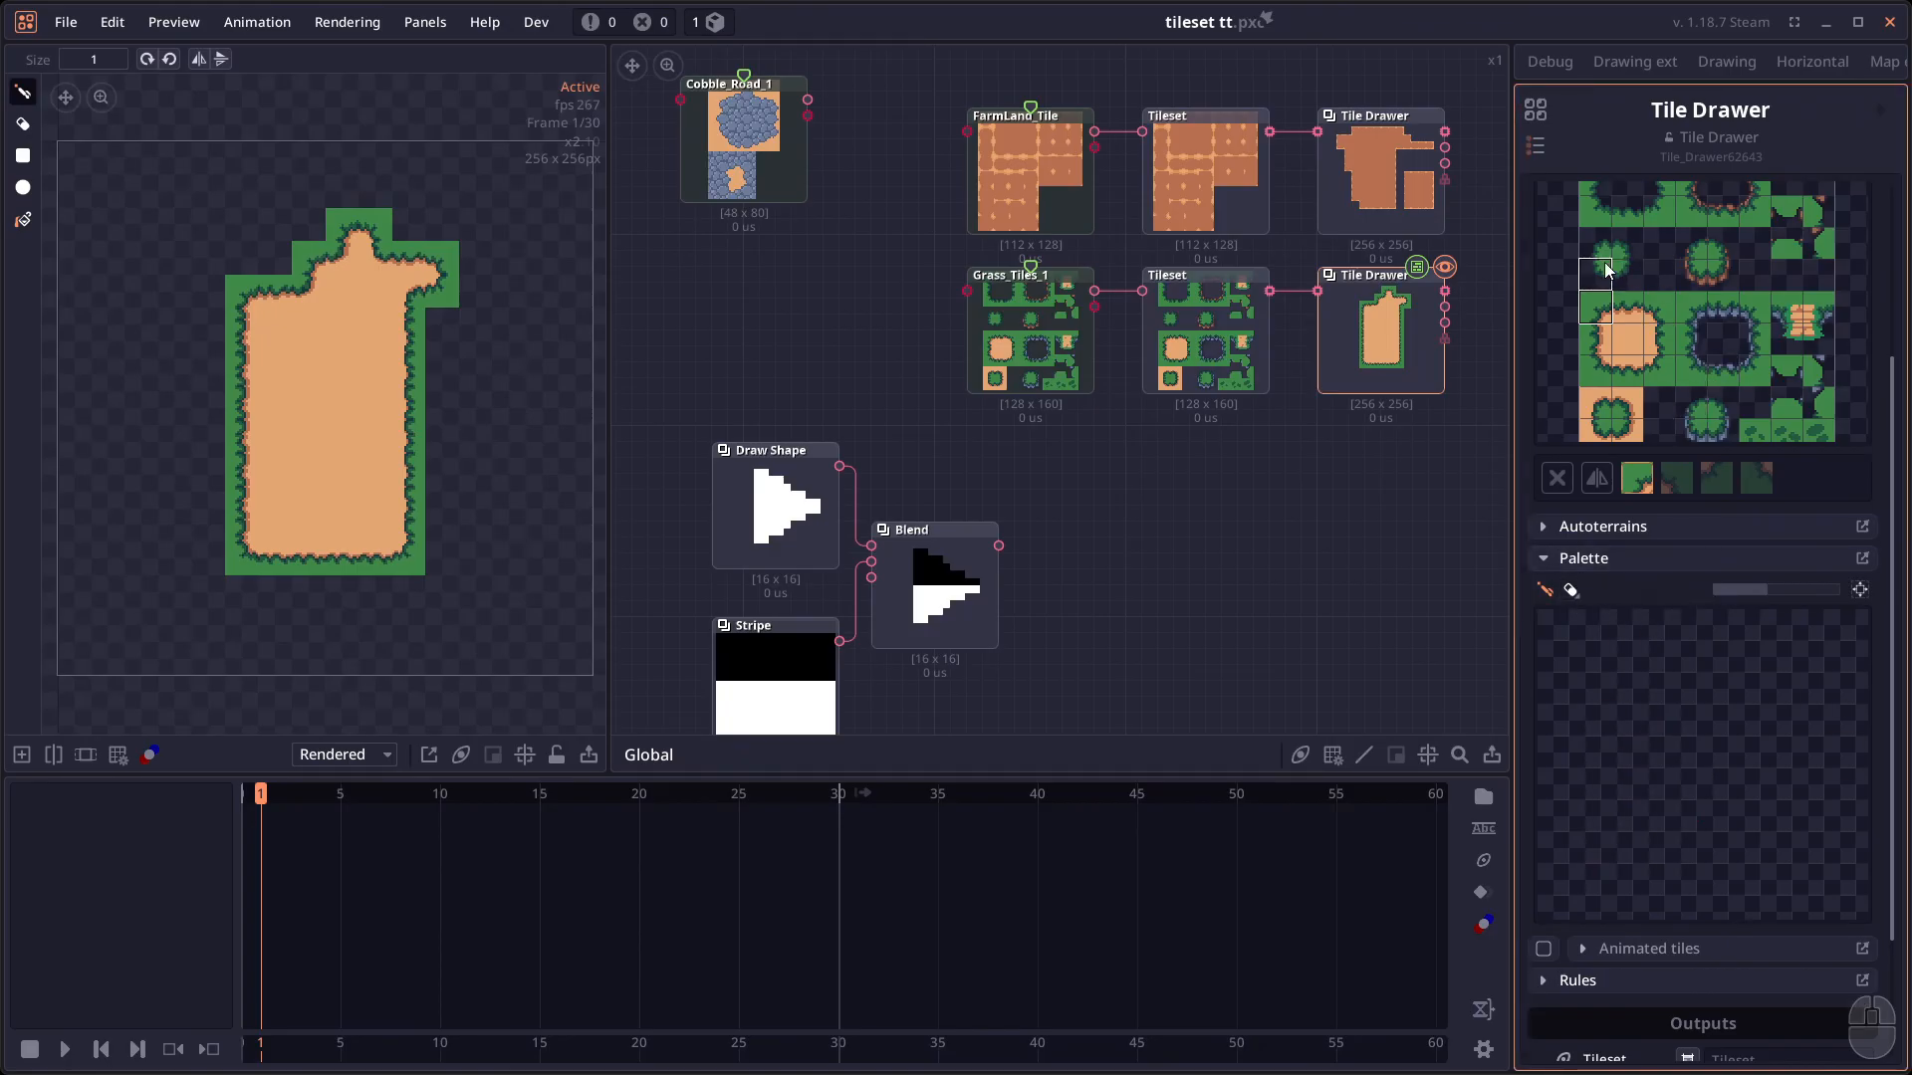
Pick the 2 by 2 green bush tiles as the brush and paint a straight row of bushes across the sand patch's upper end.
{"action": "left_click_drag", "start_coordinate": [1596, 243], "coordinate": [1625, 276]}
{"action": "left_click", "coordinate": [158, 240]}
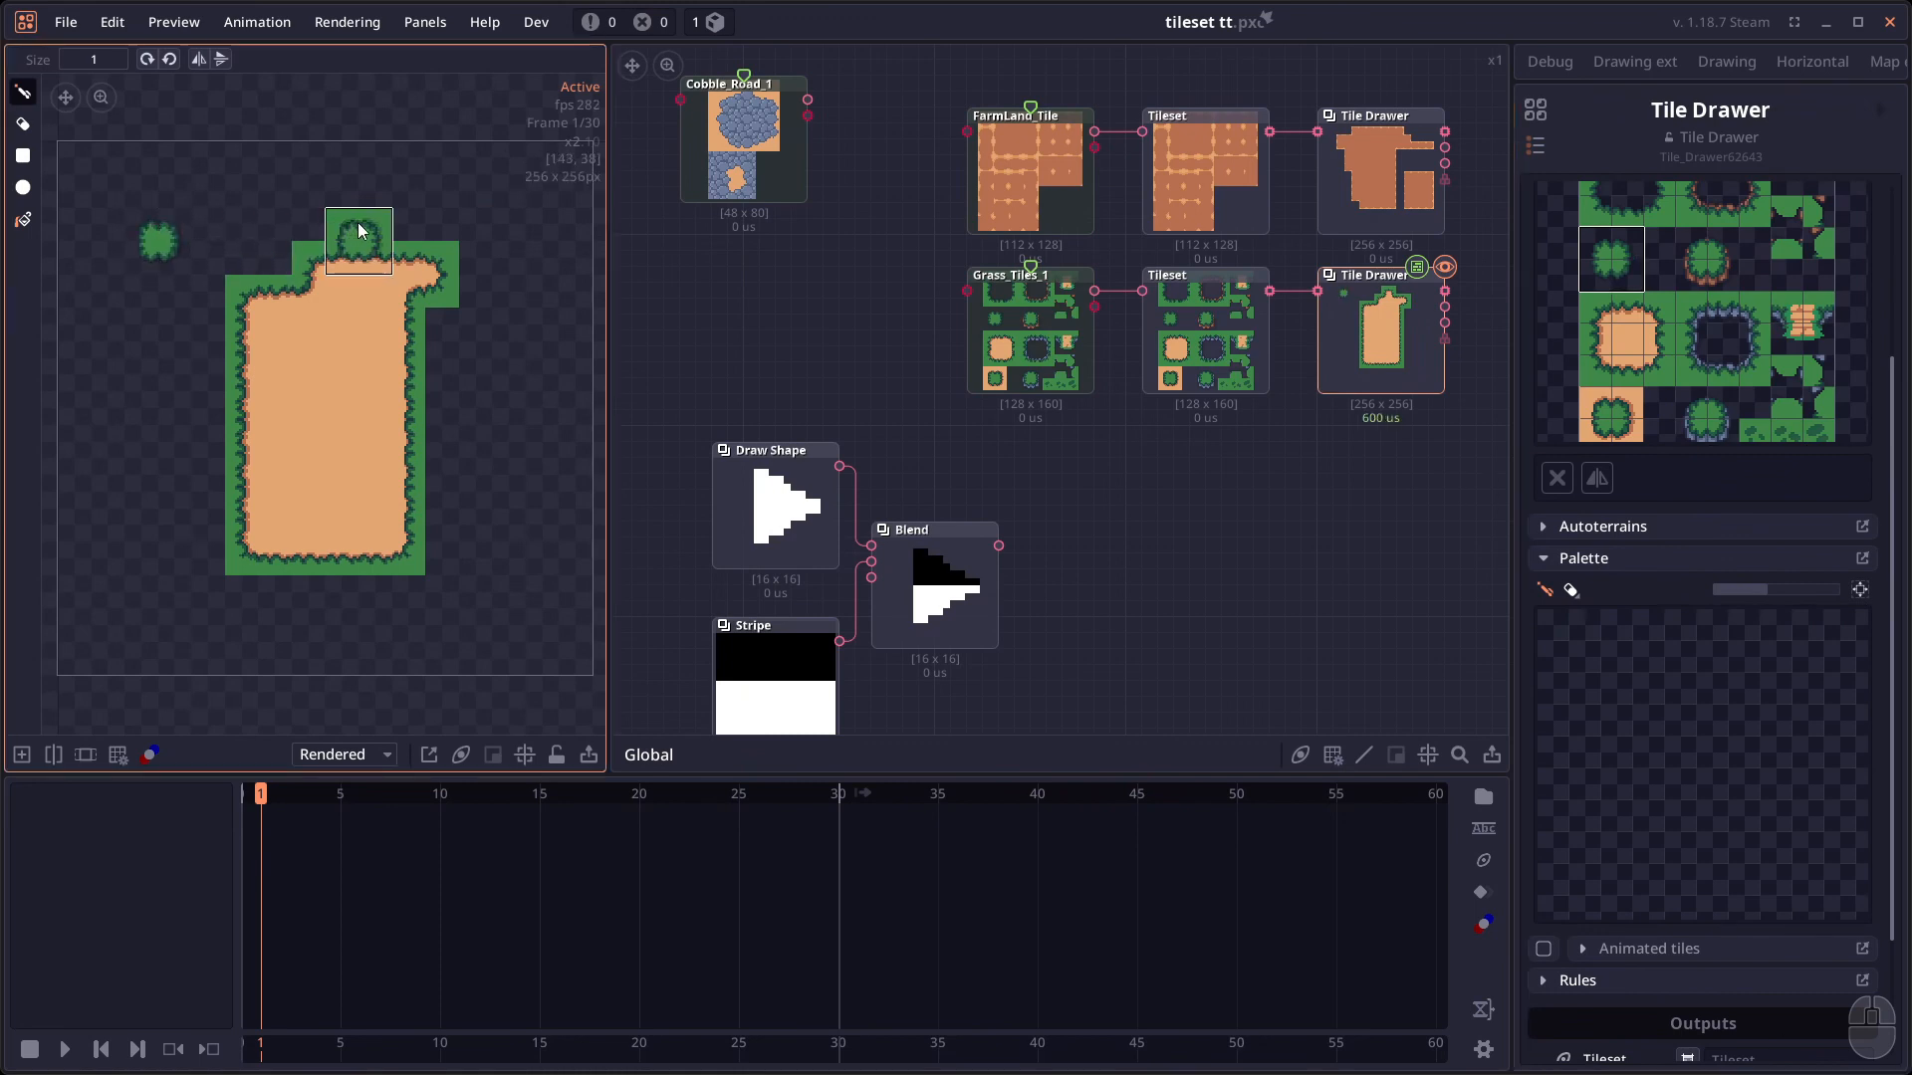
{"action": "left_click", "coordinate": [359, 237], "text": "shift"}
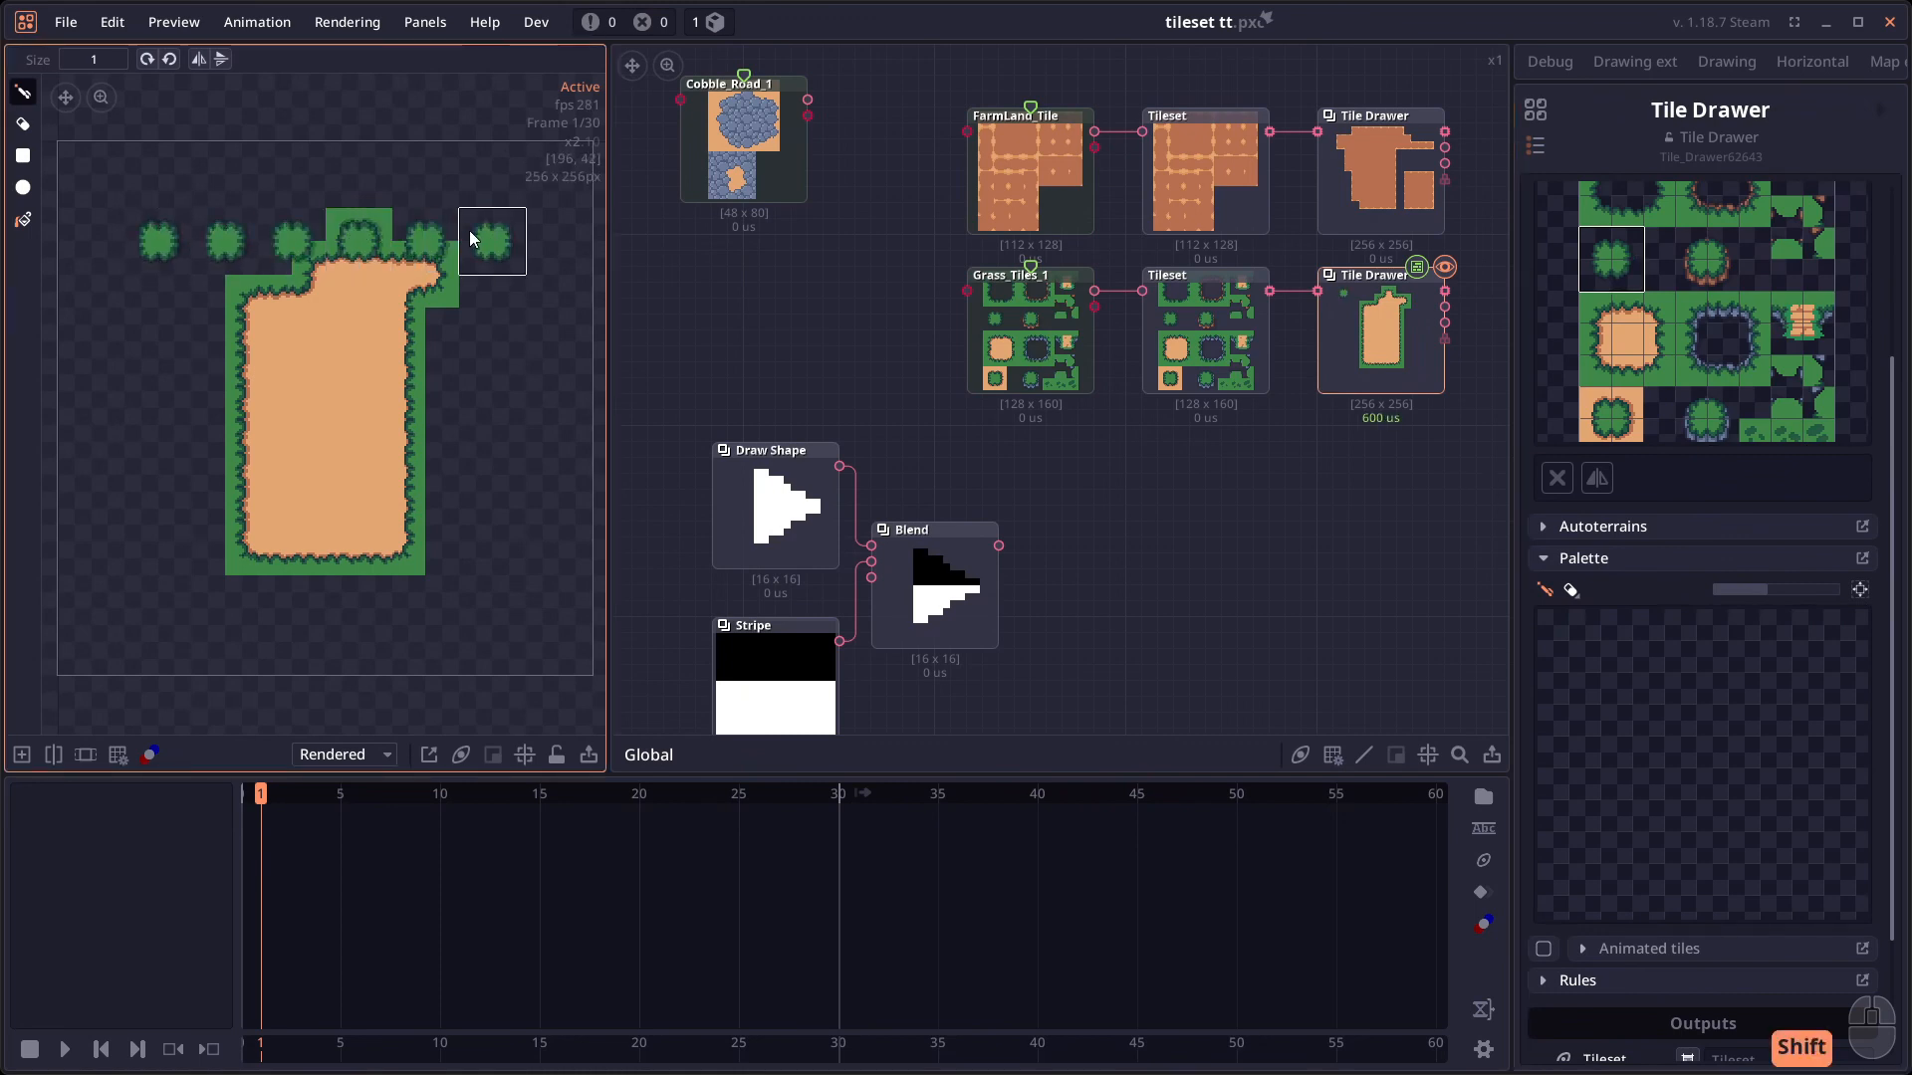
{"action": "left_click", "coordinate": [471, 237], "text": "shift"}
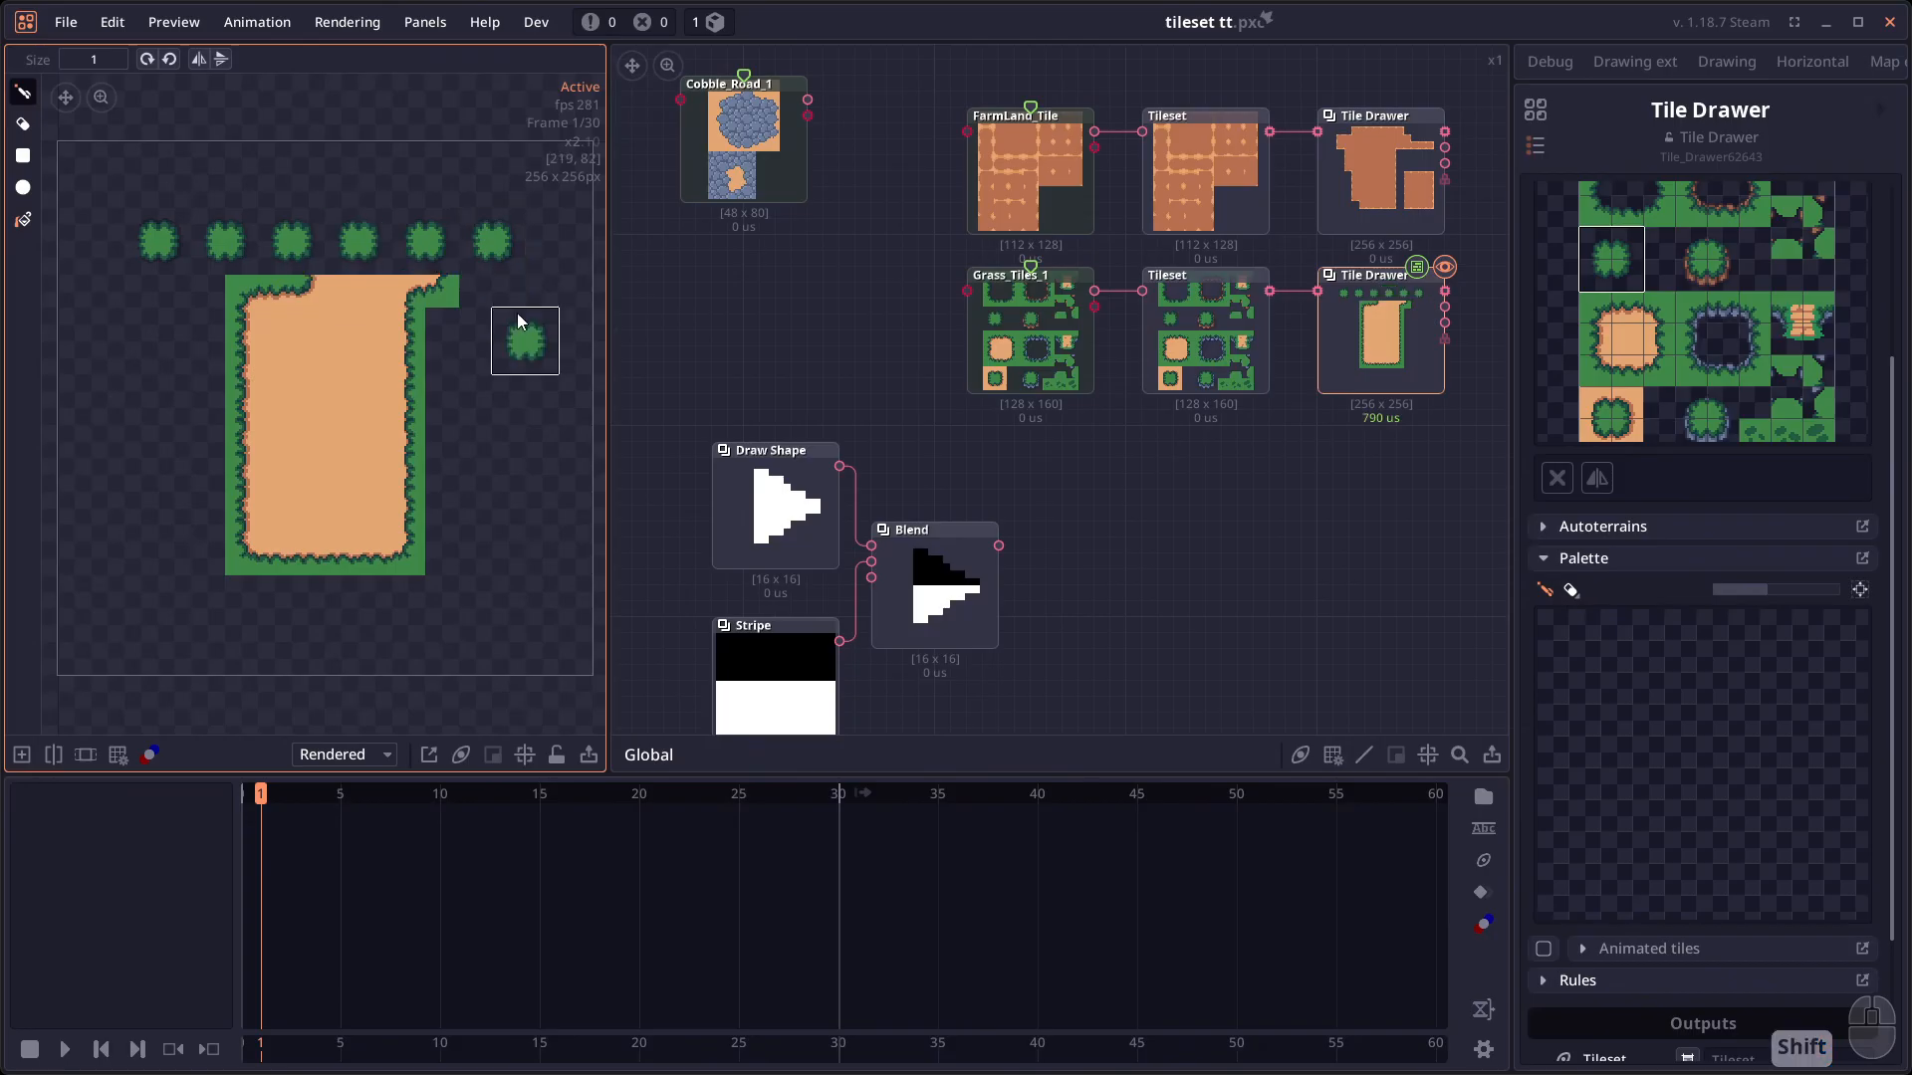
Fill a rectangle covering the sand patch with the bush pattern, then flood-fill the empty area around it.
{"action": "left_click", "coordinate": [23, 155]}
{"action": "left_click_drag", "start_coordinate": [168, 294], "coordinate": [439, 562]}
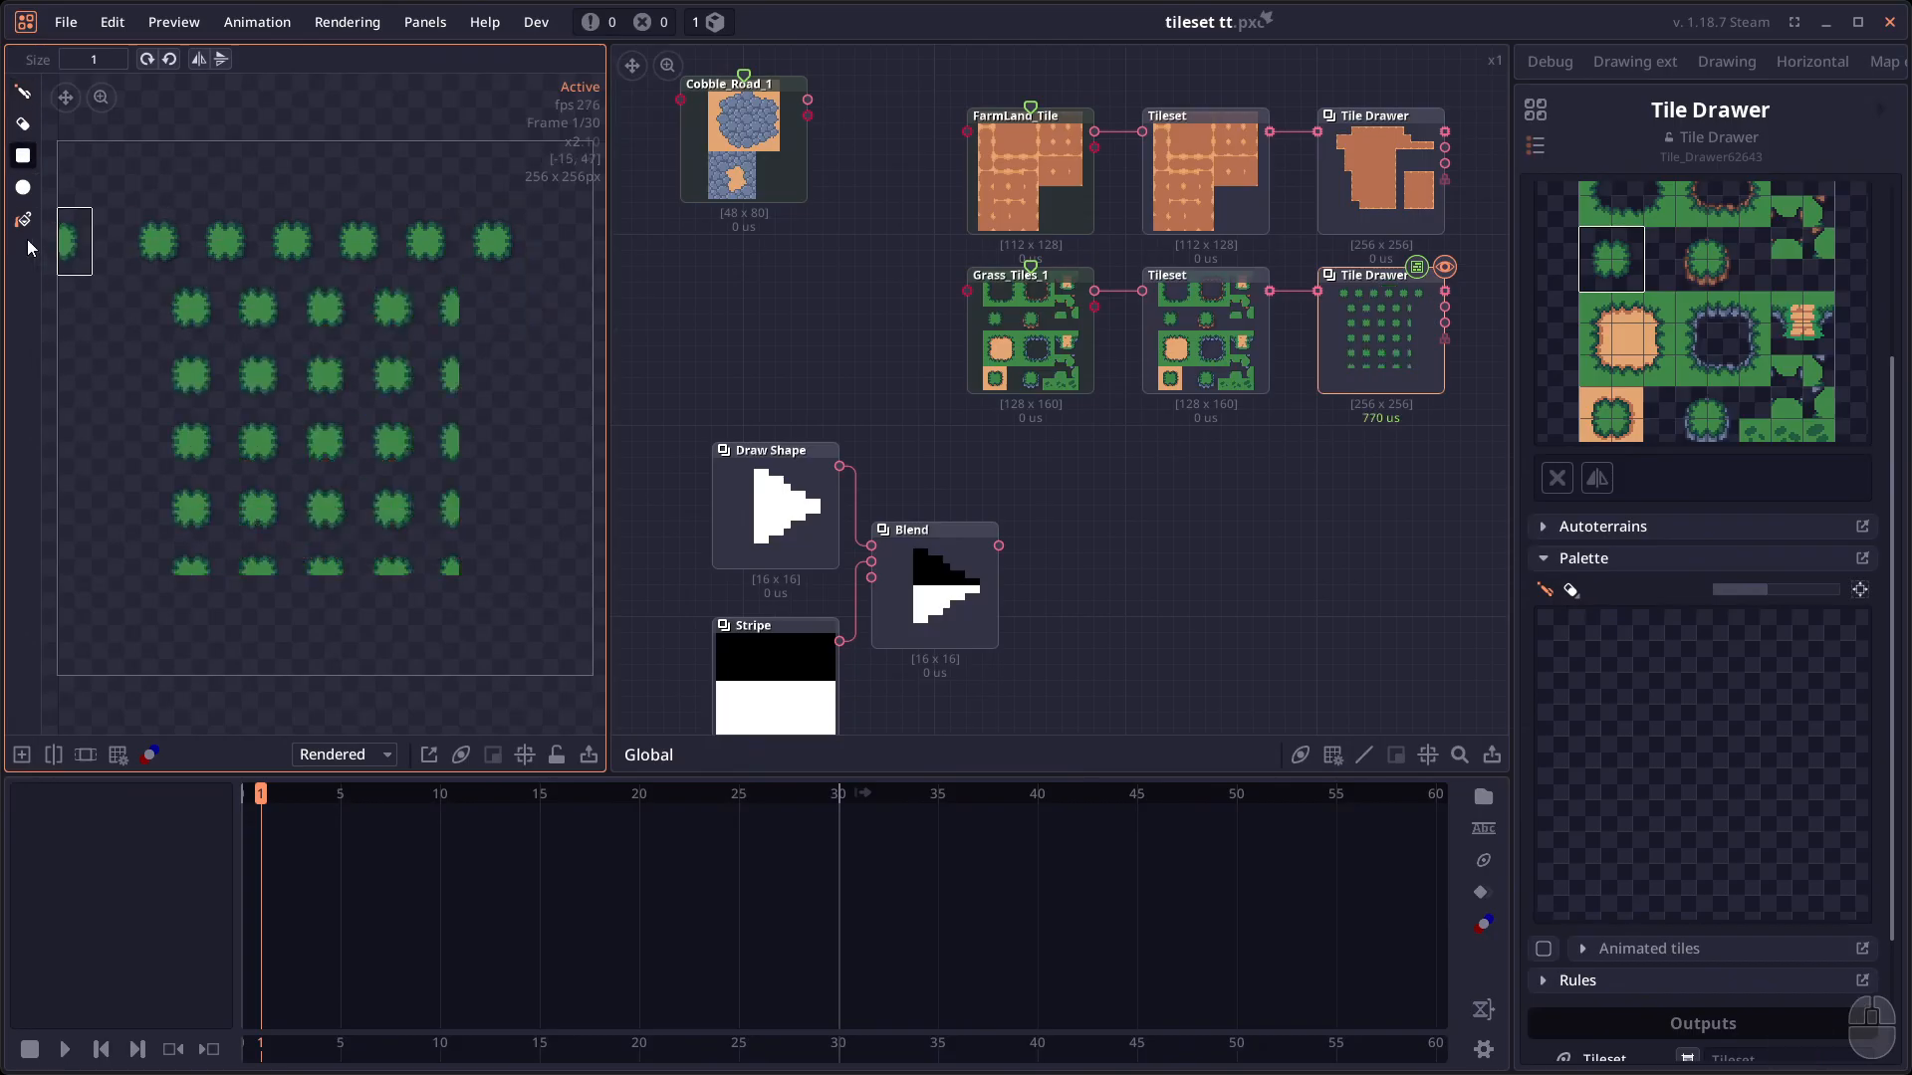
{"action": "left_click", "coordinate": [28, 223]}
{"action": "left_click", "coordinate": [241, 182]}
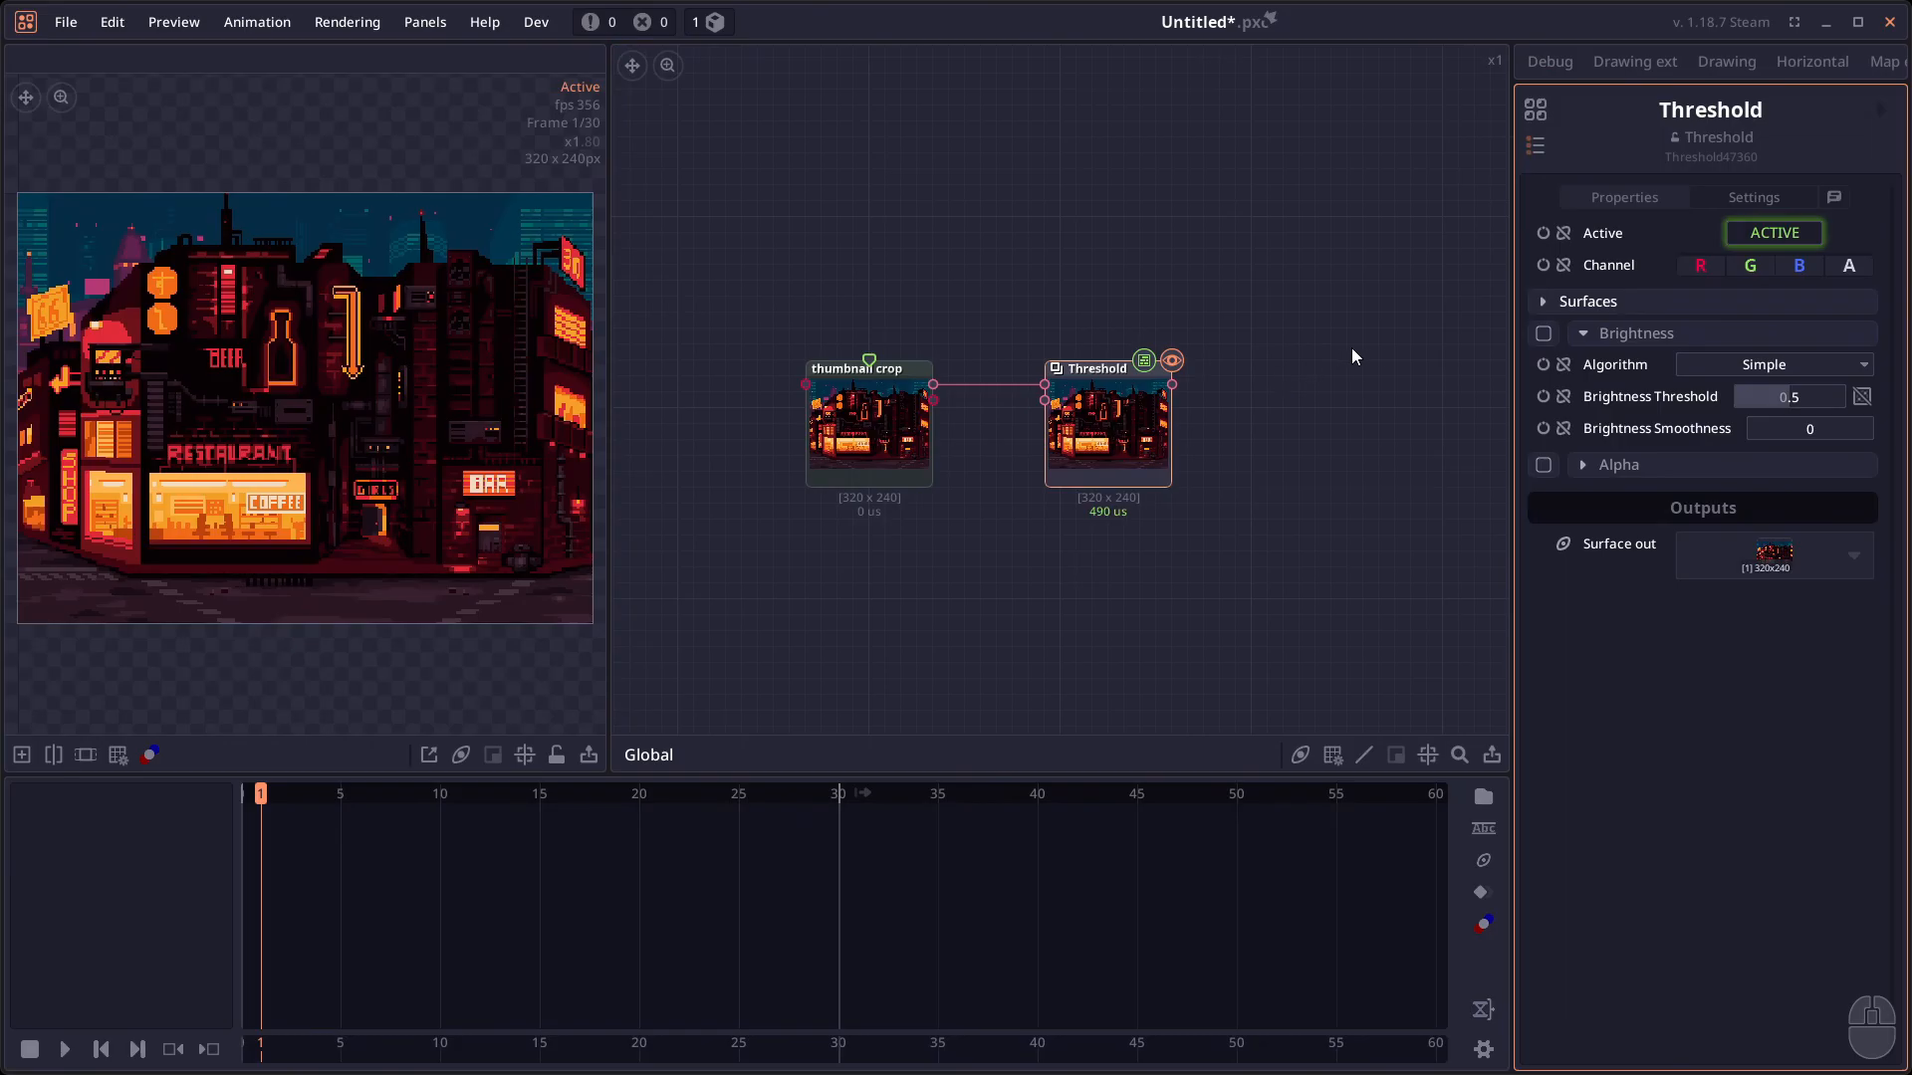
Enable the Threshold node's brightness section with the Adaptive mean algorithm and threshold 0, and adjust its adaptive radius.
{"action": "left_click", "coordinate": [1544, 334]}
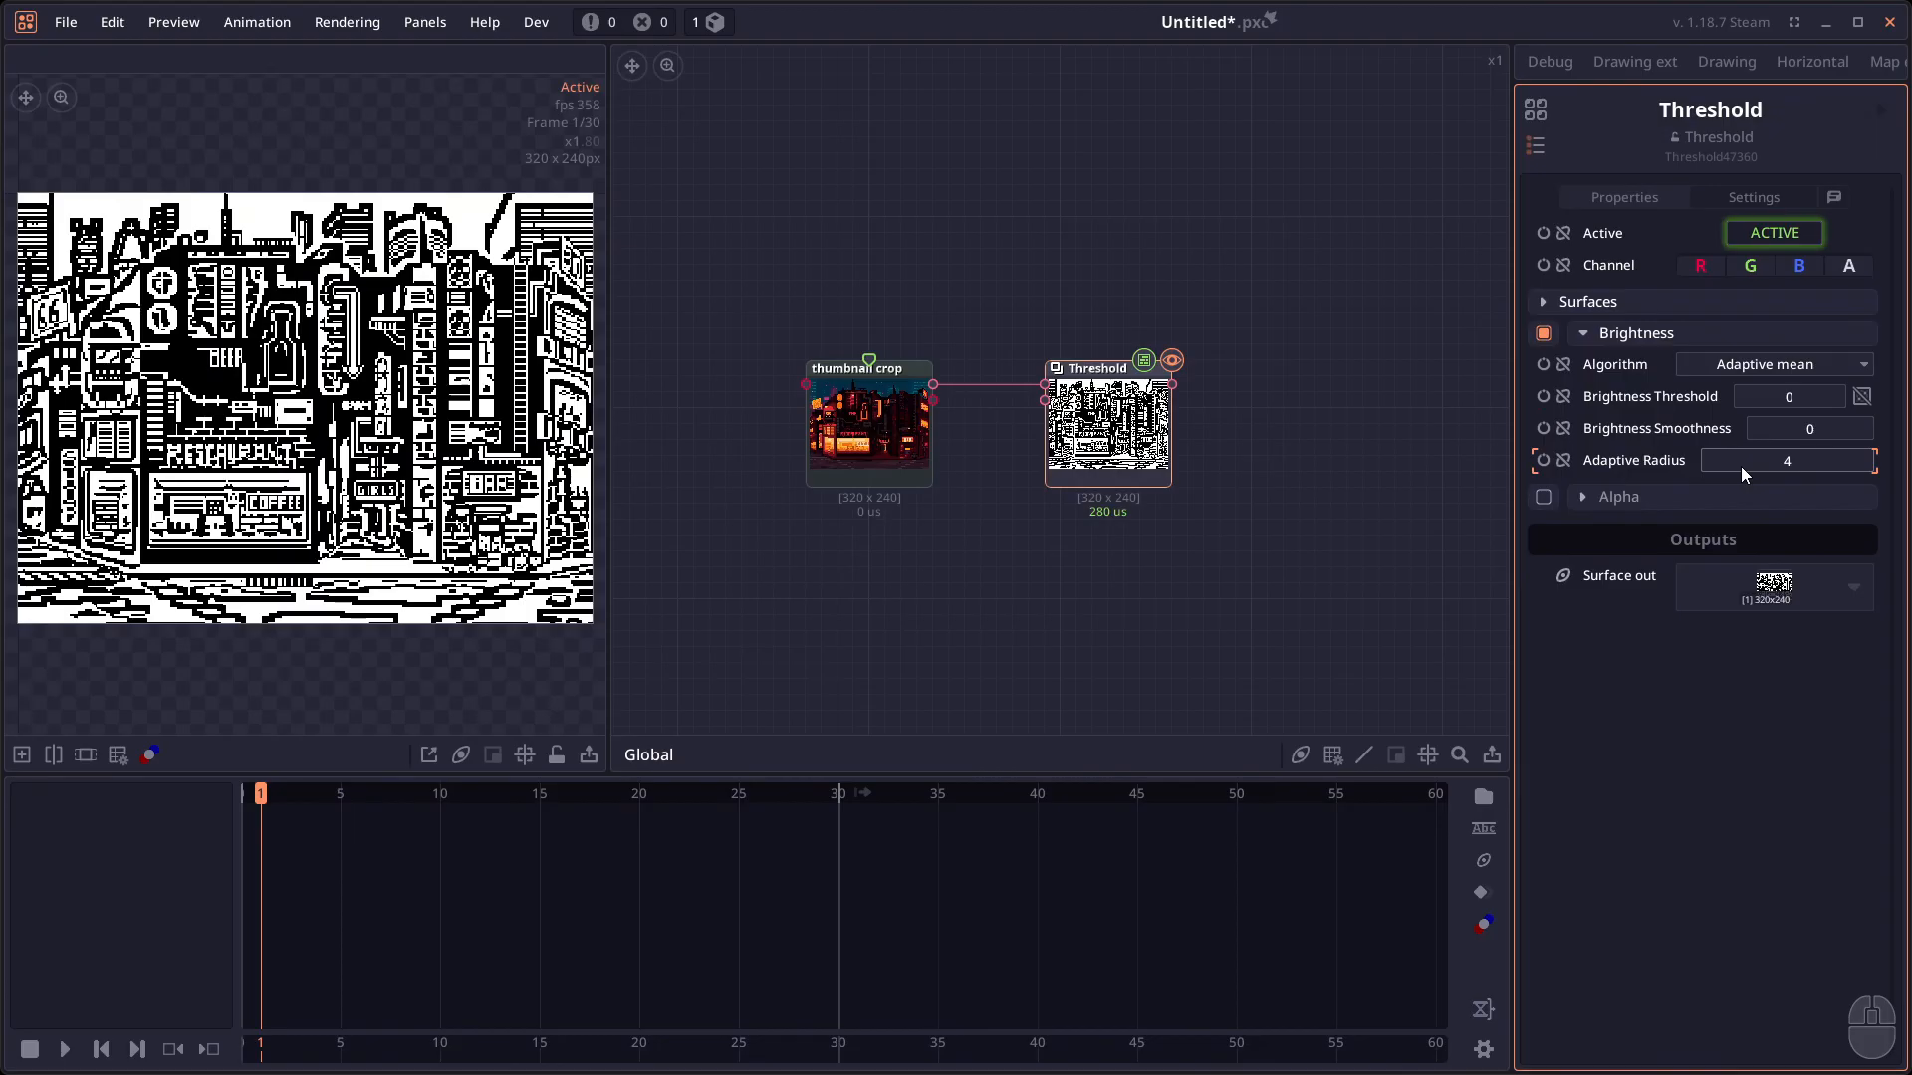
{"action": "left_click_drag", "start_coordinate": [1740, 466], "coordinate": [840, 482]}
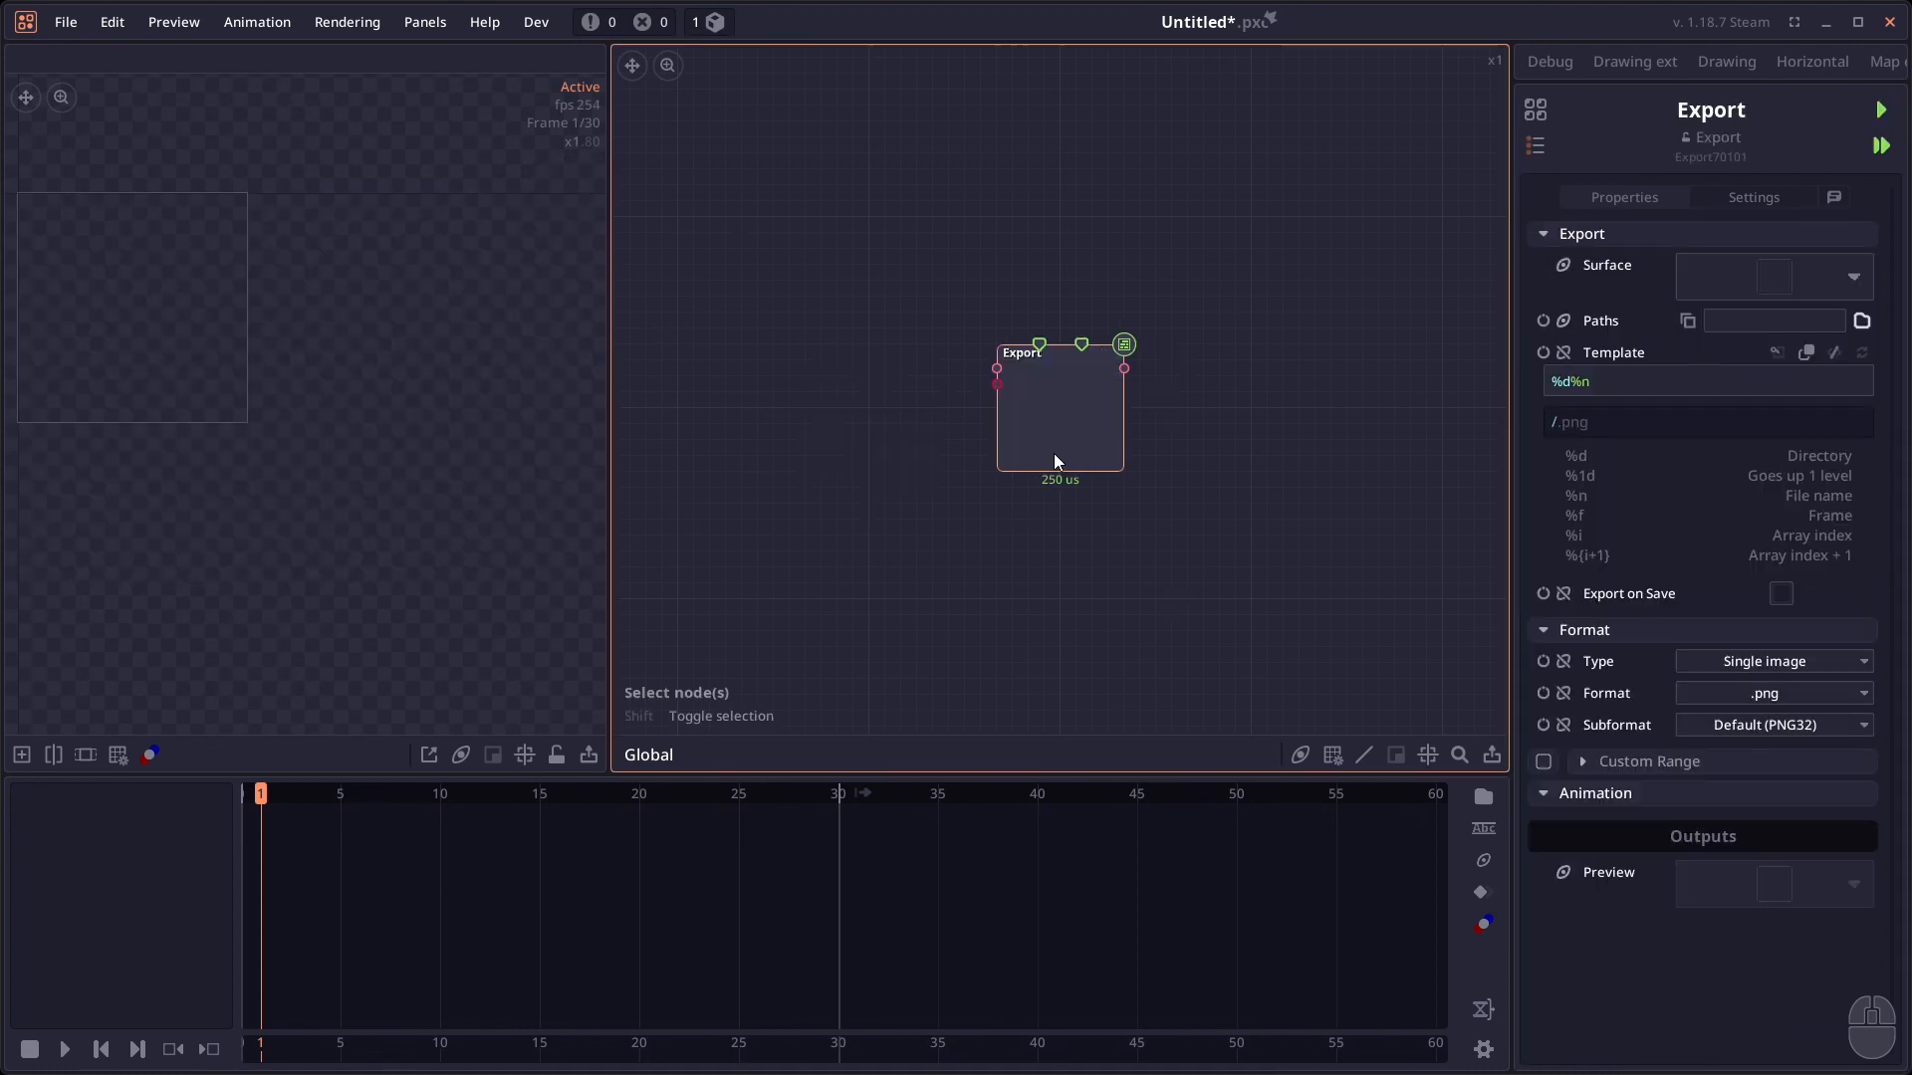
Set the Export node's file format to .exr.
{"action": "left_click", "coordinate": [1742, 701]}
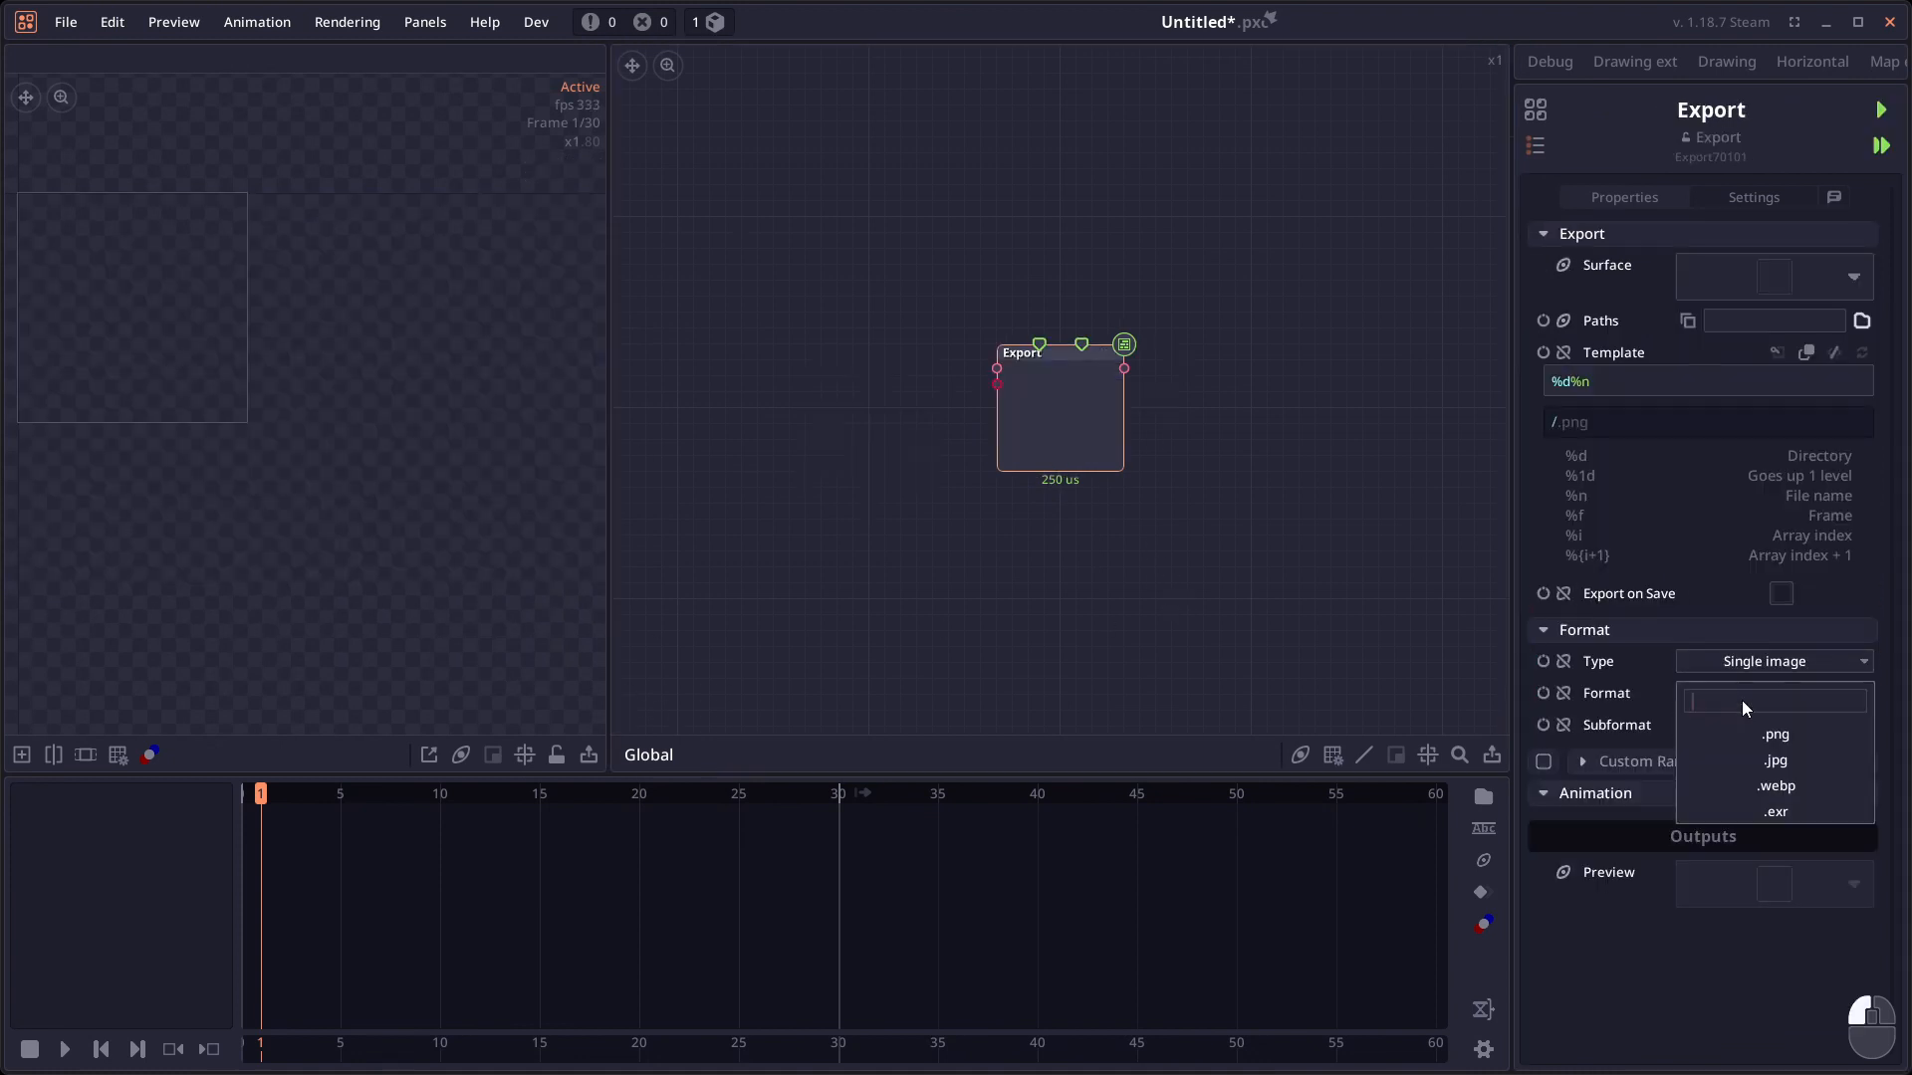
{"action": "left_click", "coordinate": [1774, 808]}
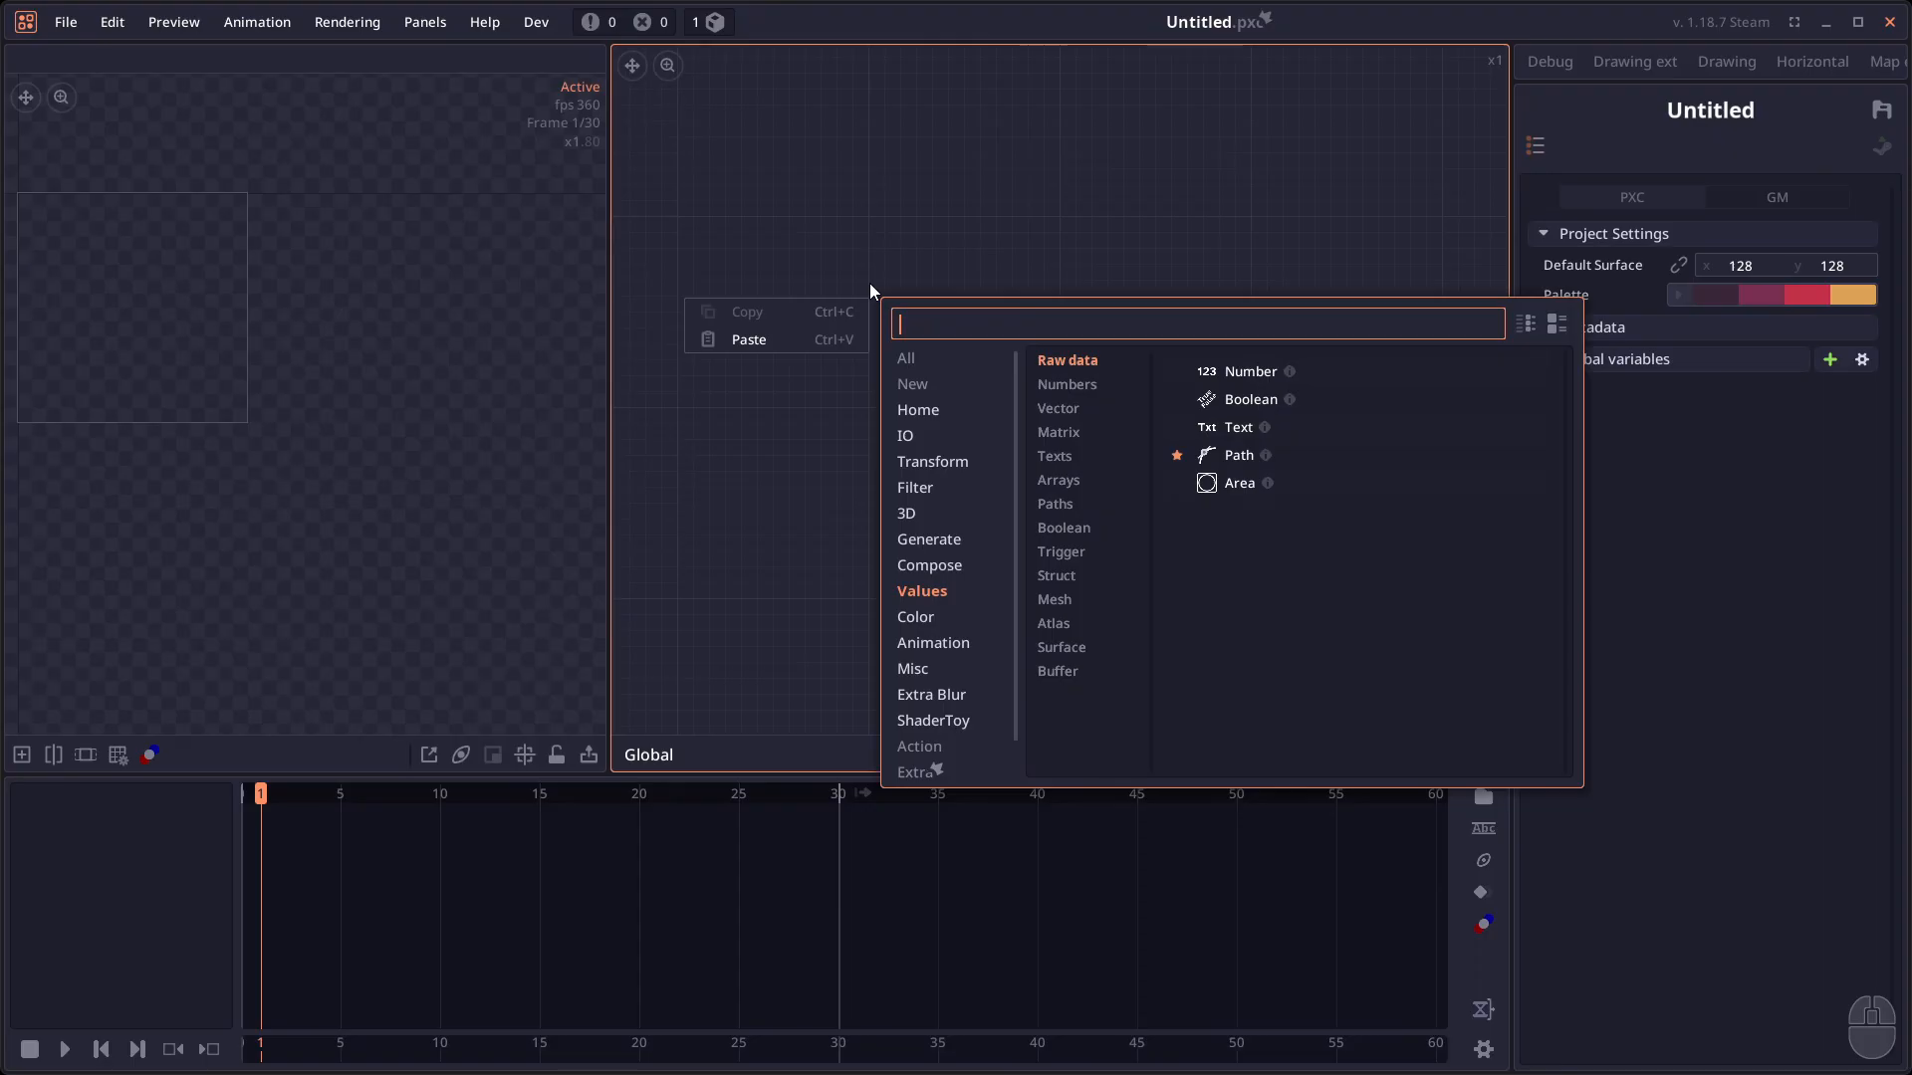
Search the node library for atlas, then add a Draw Atlas node fed by the Atlas output of Separate Shape.
{"action": "type", "text": "atlas"}
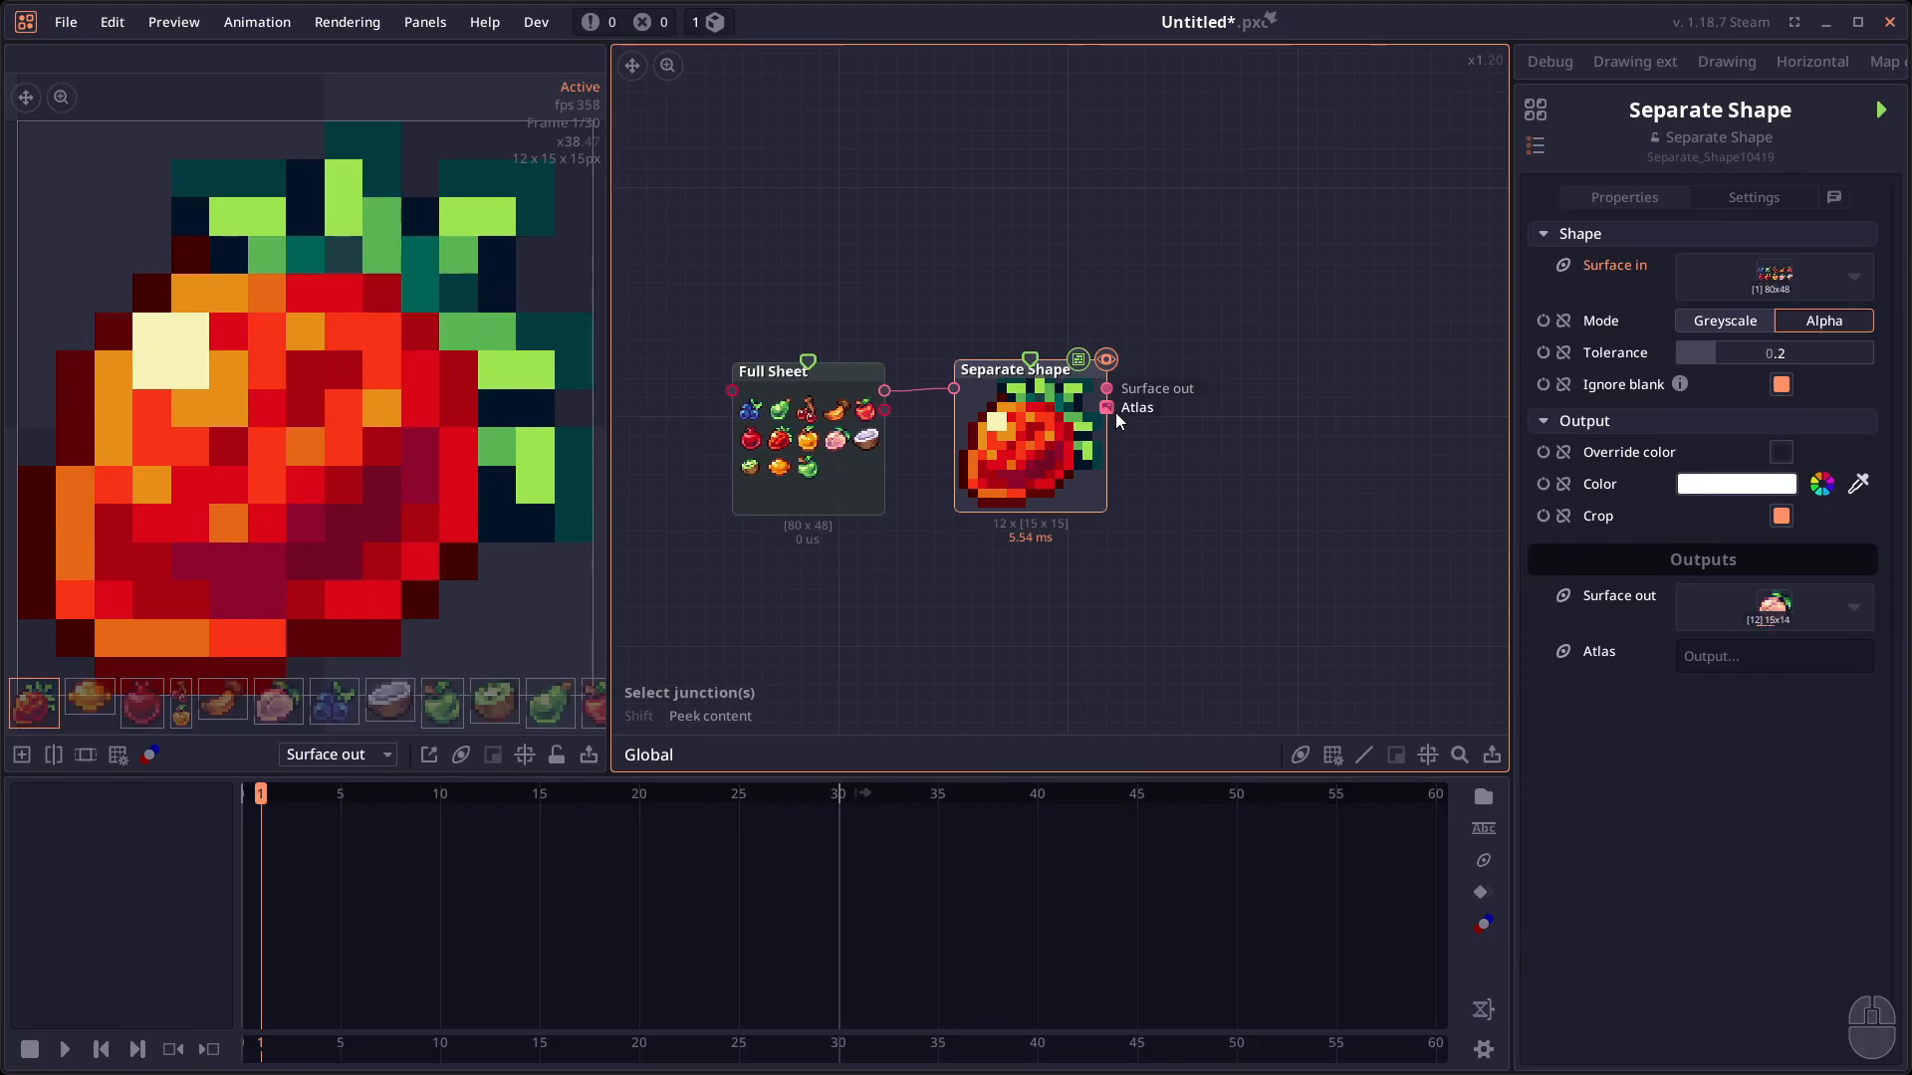
{"action": "right_click", "coordinate": [1279, 396]}
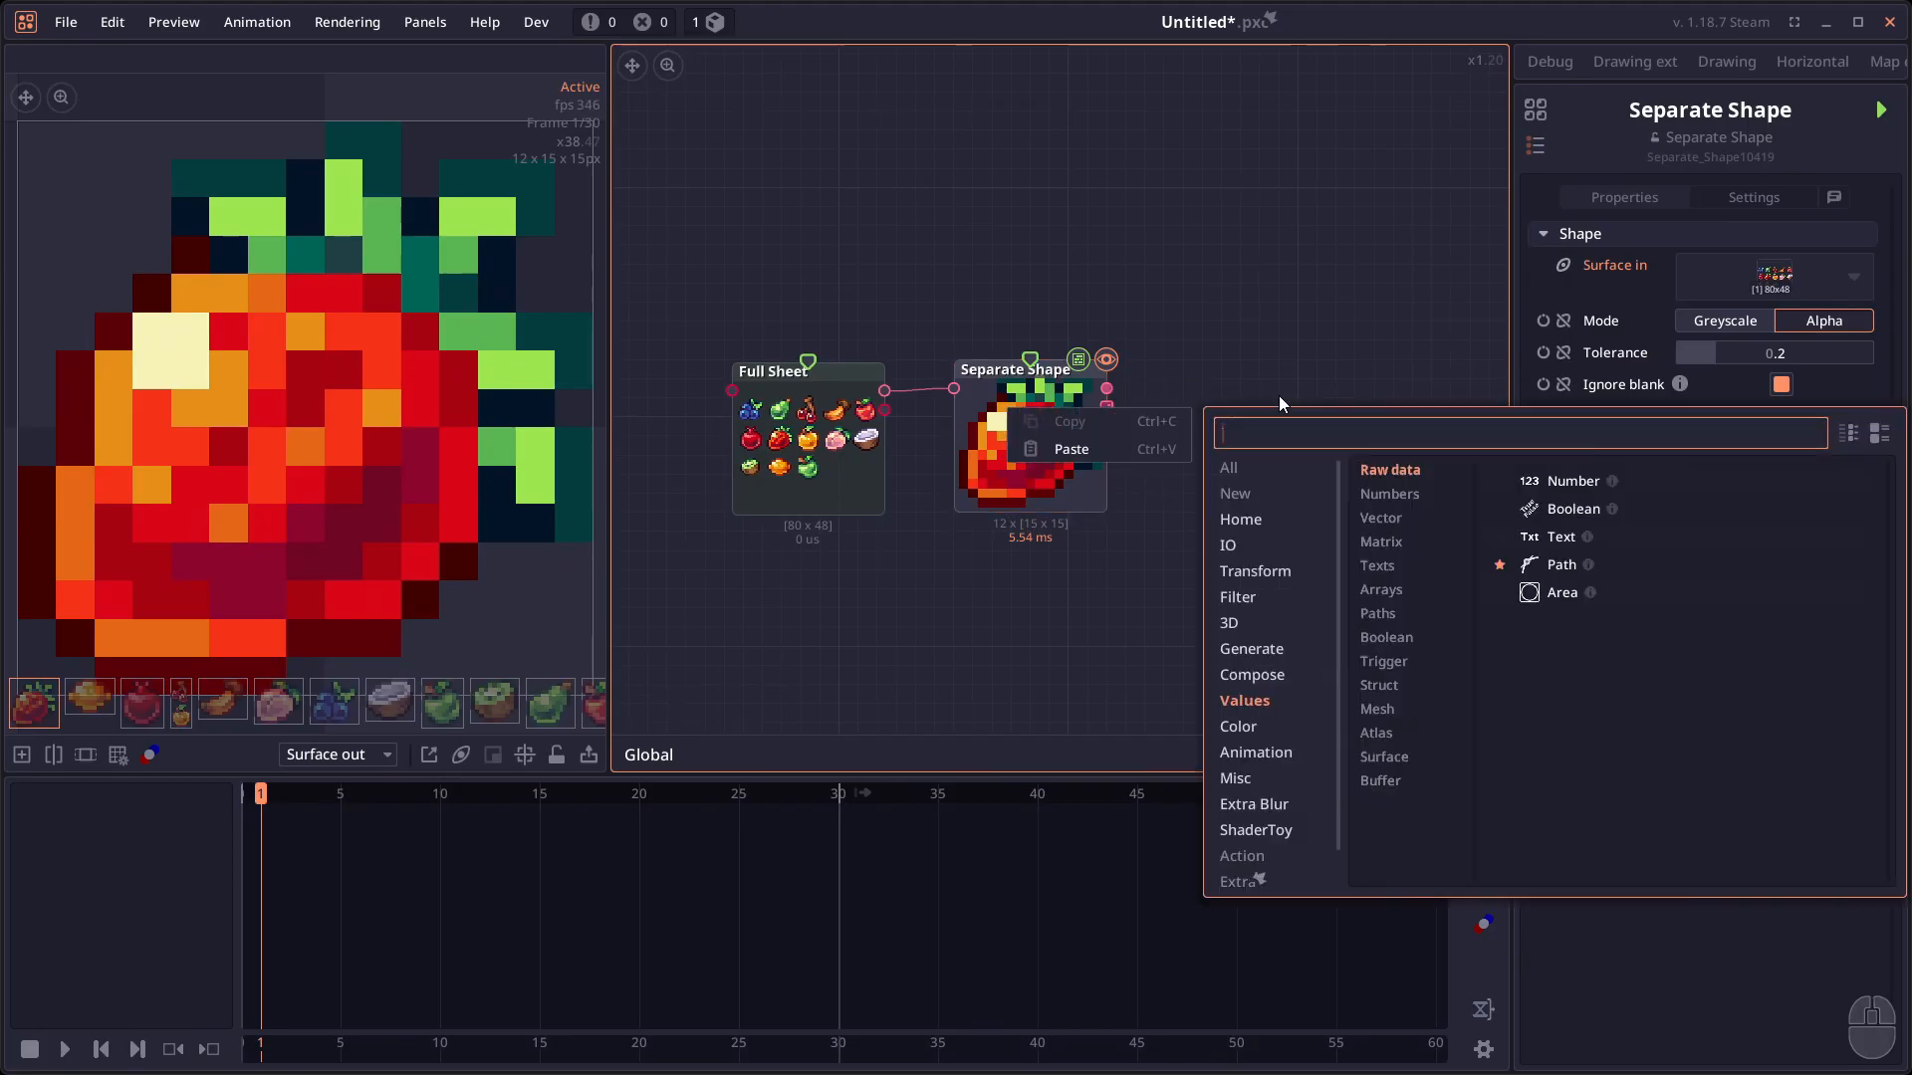
{"action": "type", "text": "atlasdraw"}
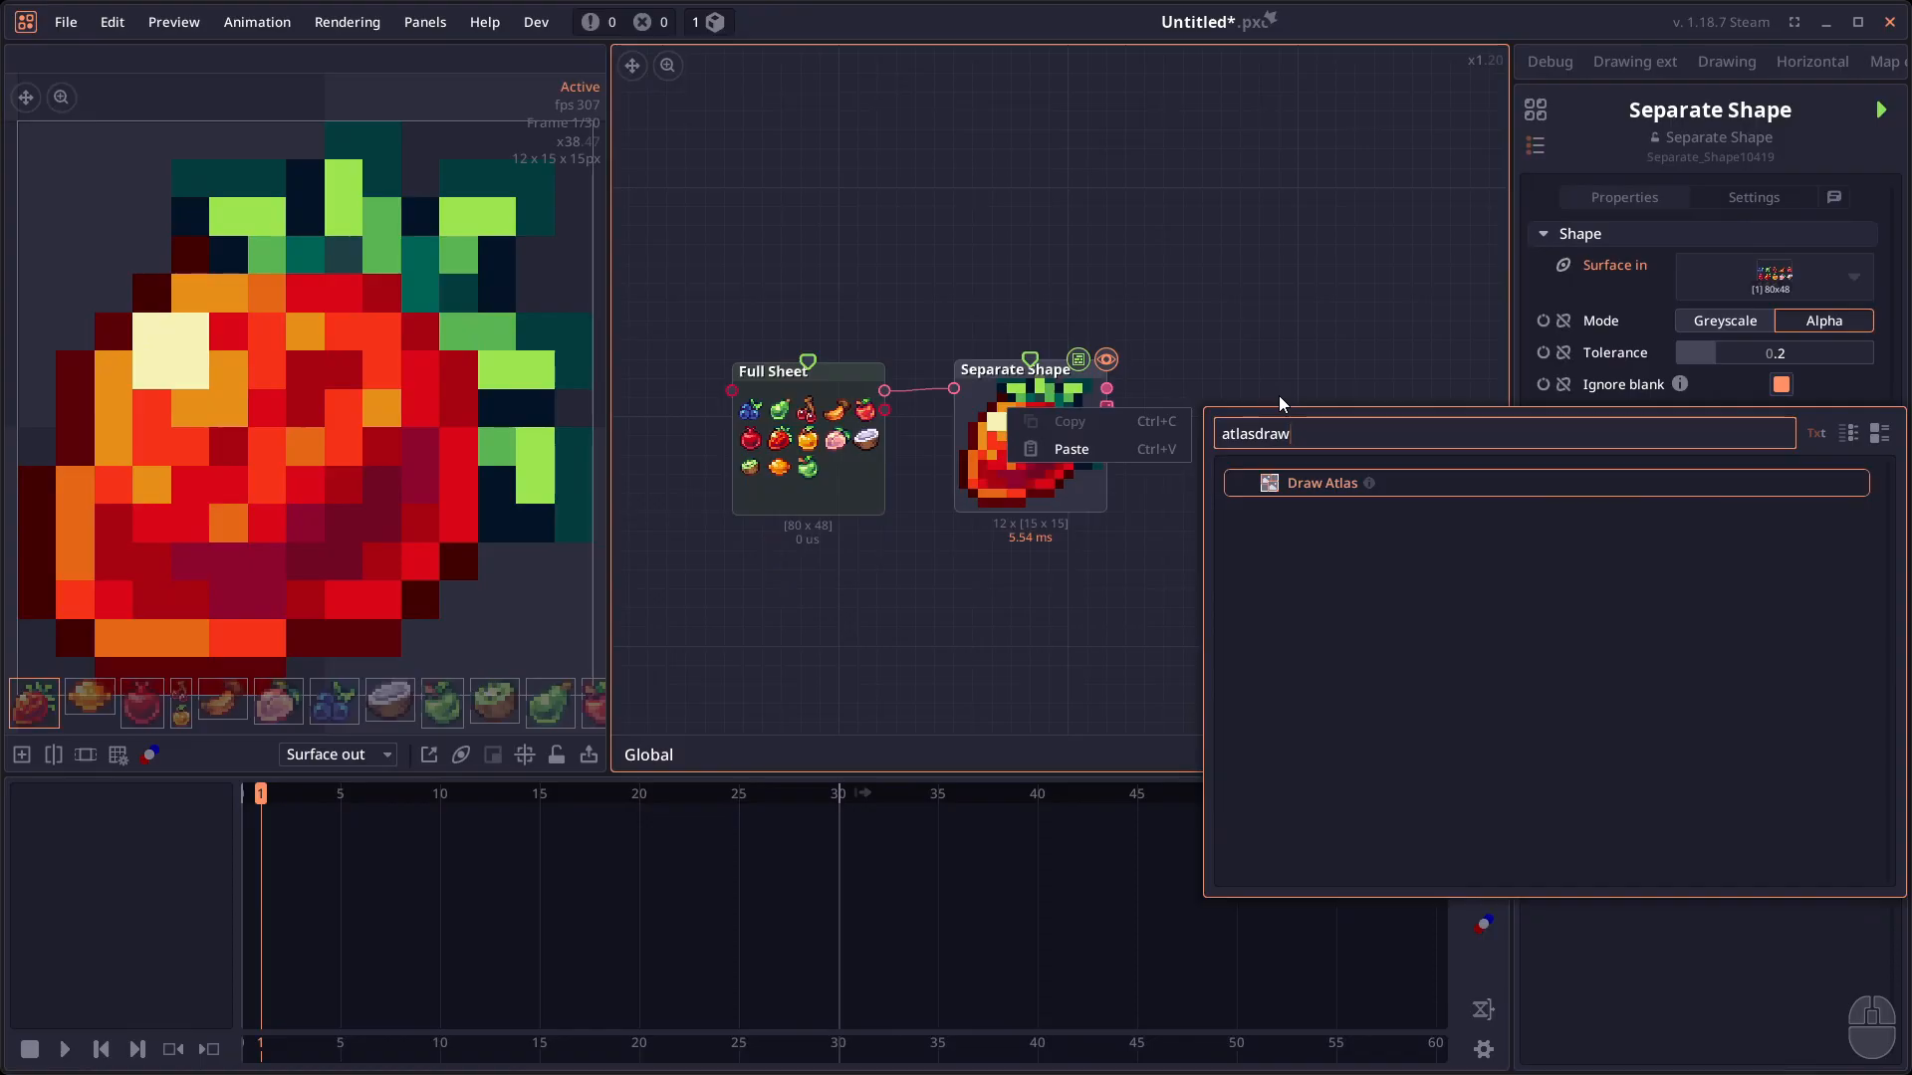
{"action": "key", "text": "Return"}
{"action": "mouse_move", "coordinate": [1102, 410]}
{"action": "left_mouse_down"}
{"action": "mouse_move", "coordinate": [1300, 398]}
{"action": "mouse_move", "coordinate": [1261, 386]}
{"action": "left_mouse_up"}
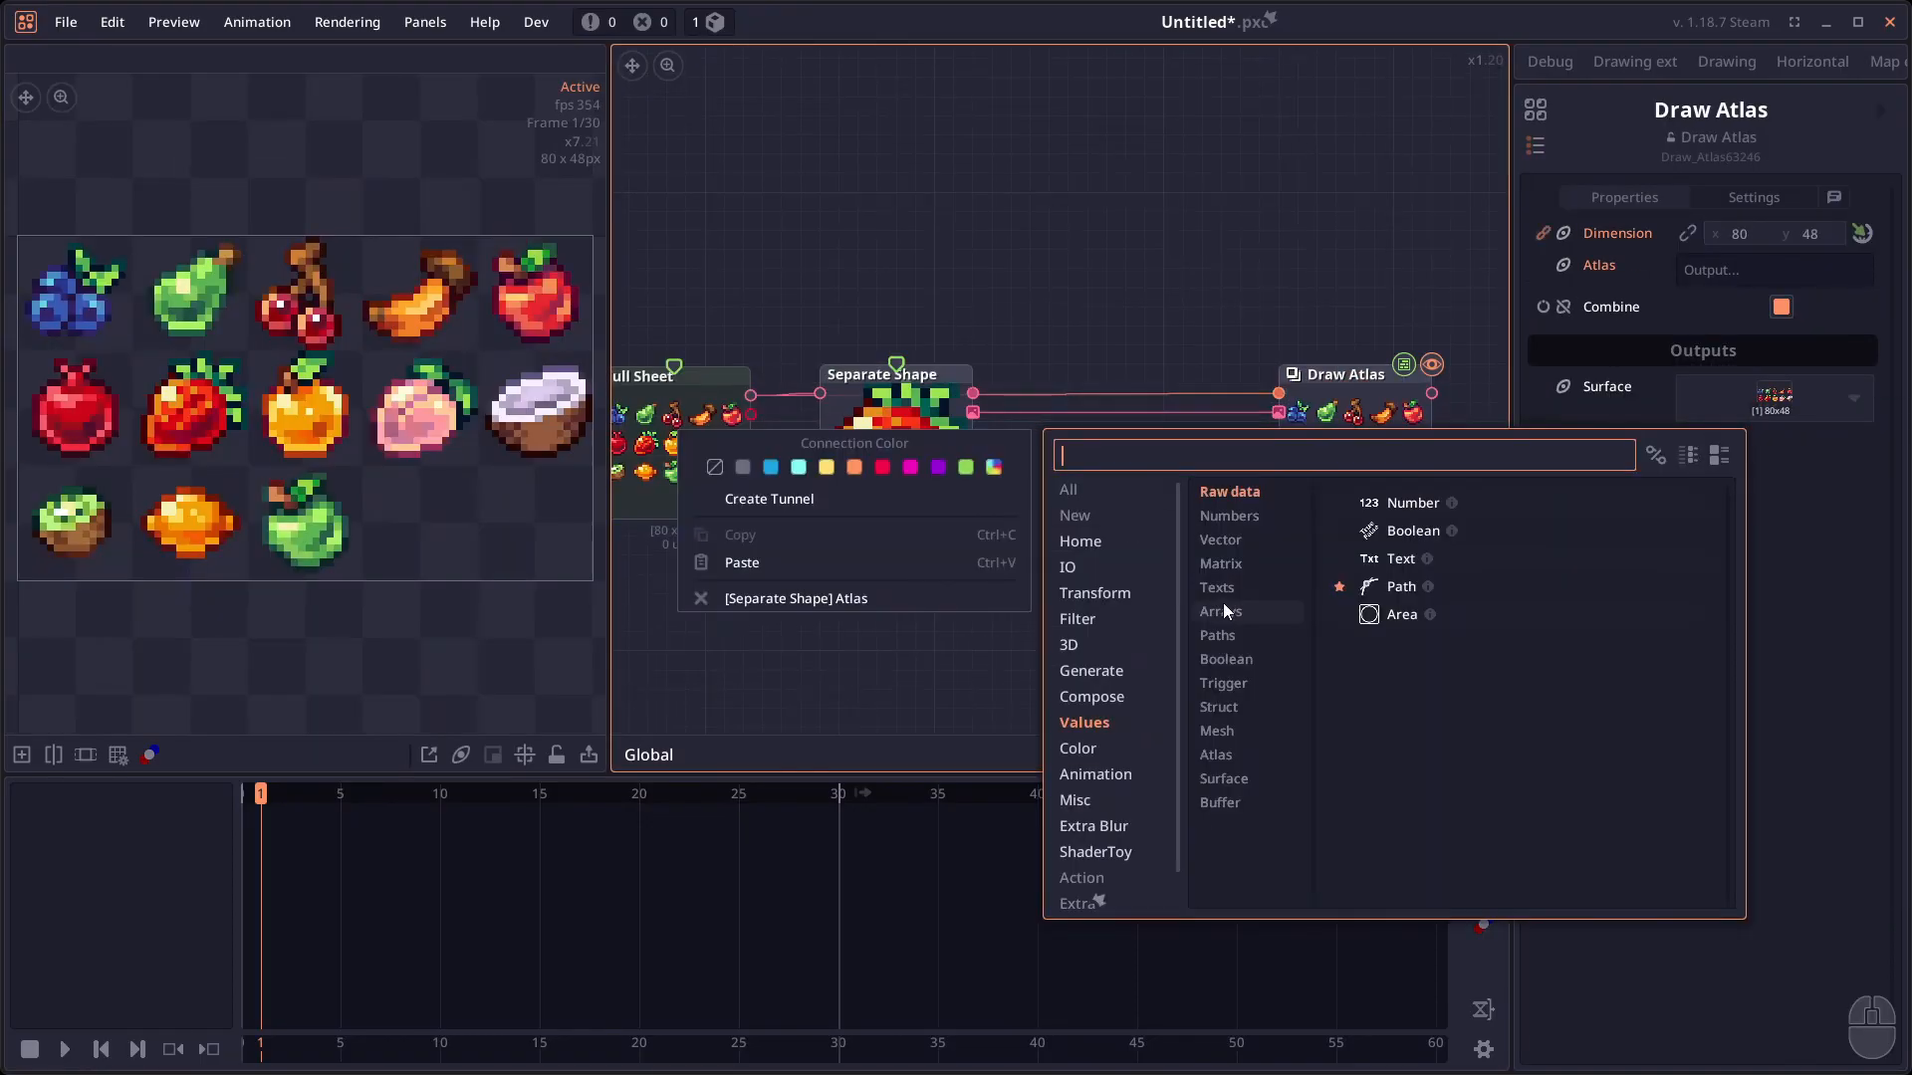
Insert an Atlas Set node into the atlas connection between Separate Shape and Draw Atlas and tidy the node positions.
{"action": "type", "text": "atlas"}
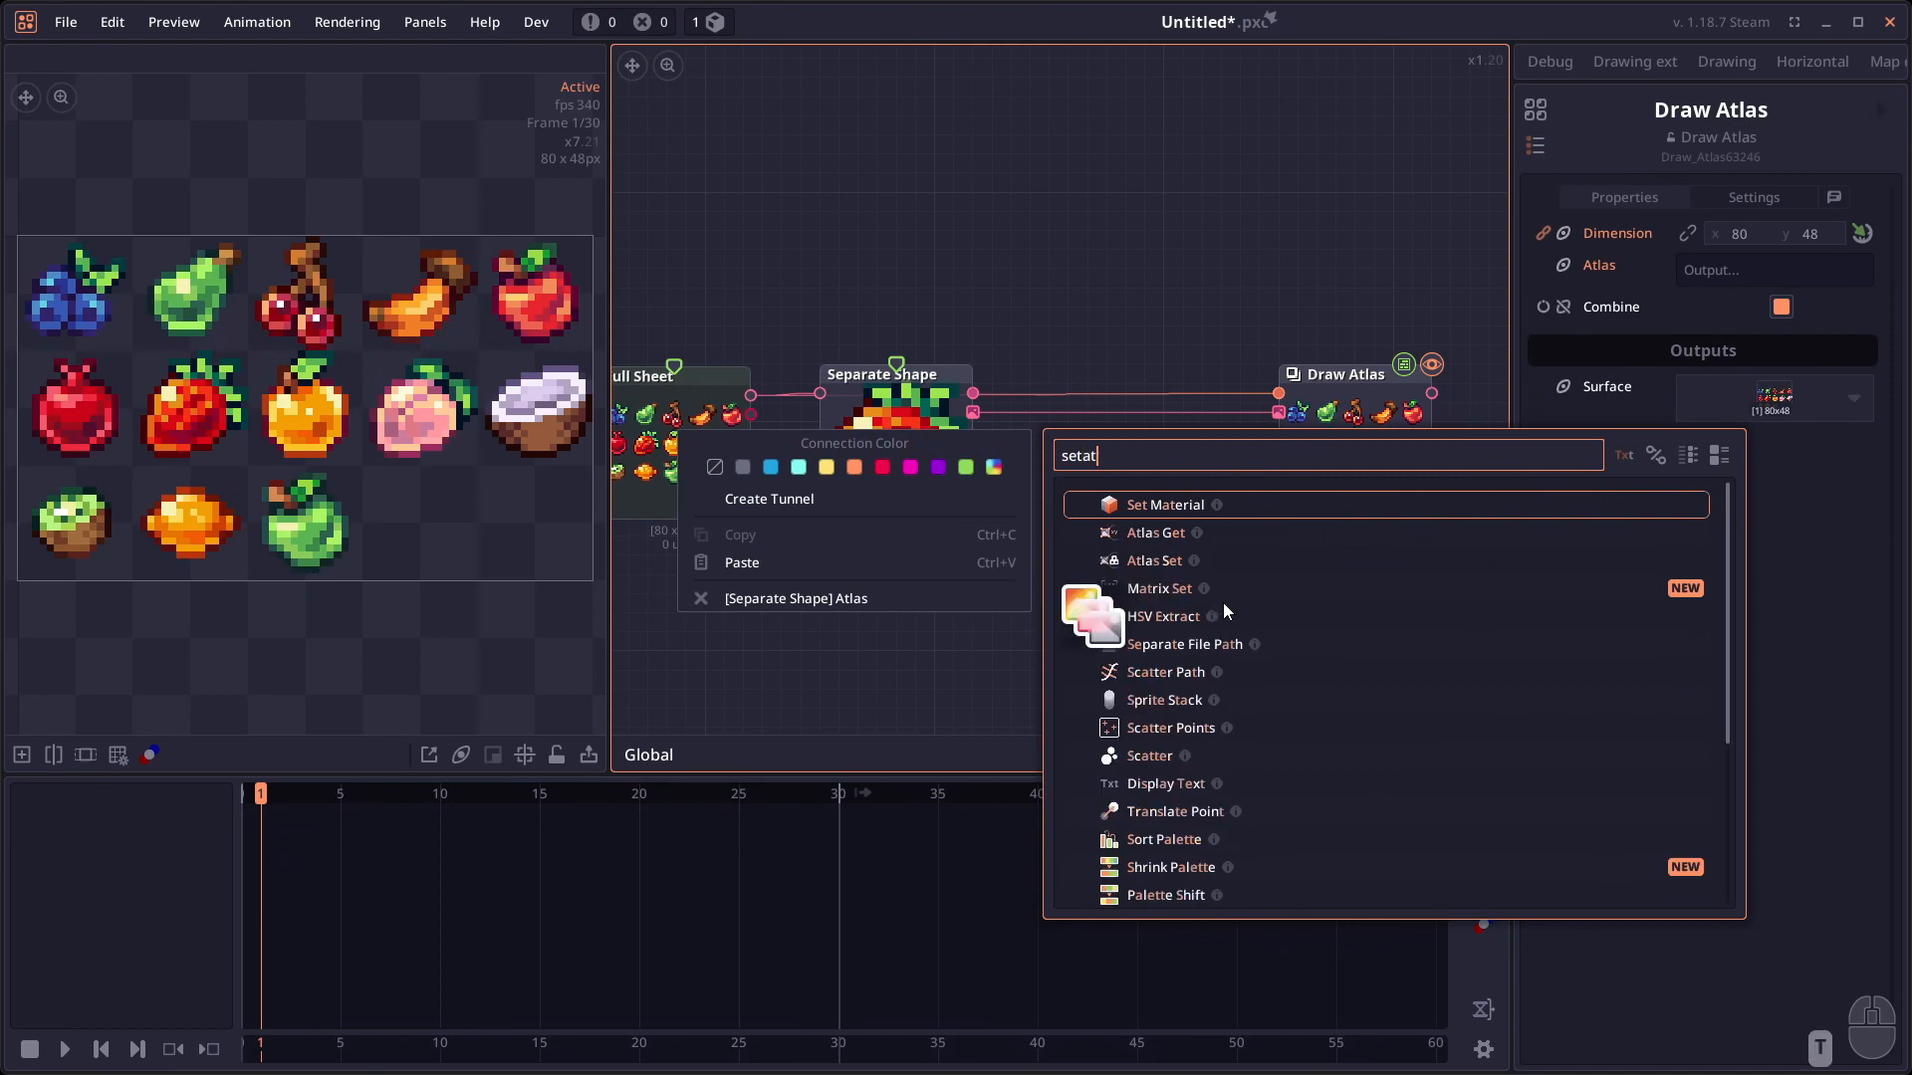
{"action": "key", "text": "Down"}
{"action": "key", "text": "Return"}
{"action": "left_click_drag", "start_coordinate": [972, 470], "coordinate": [1123, 451]}
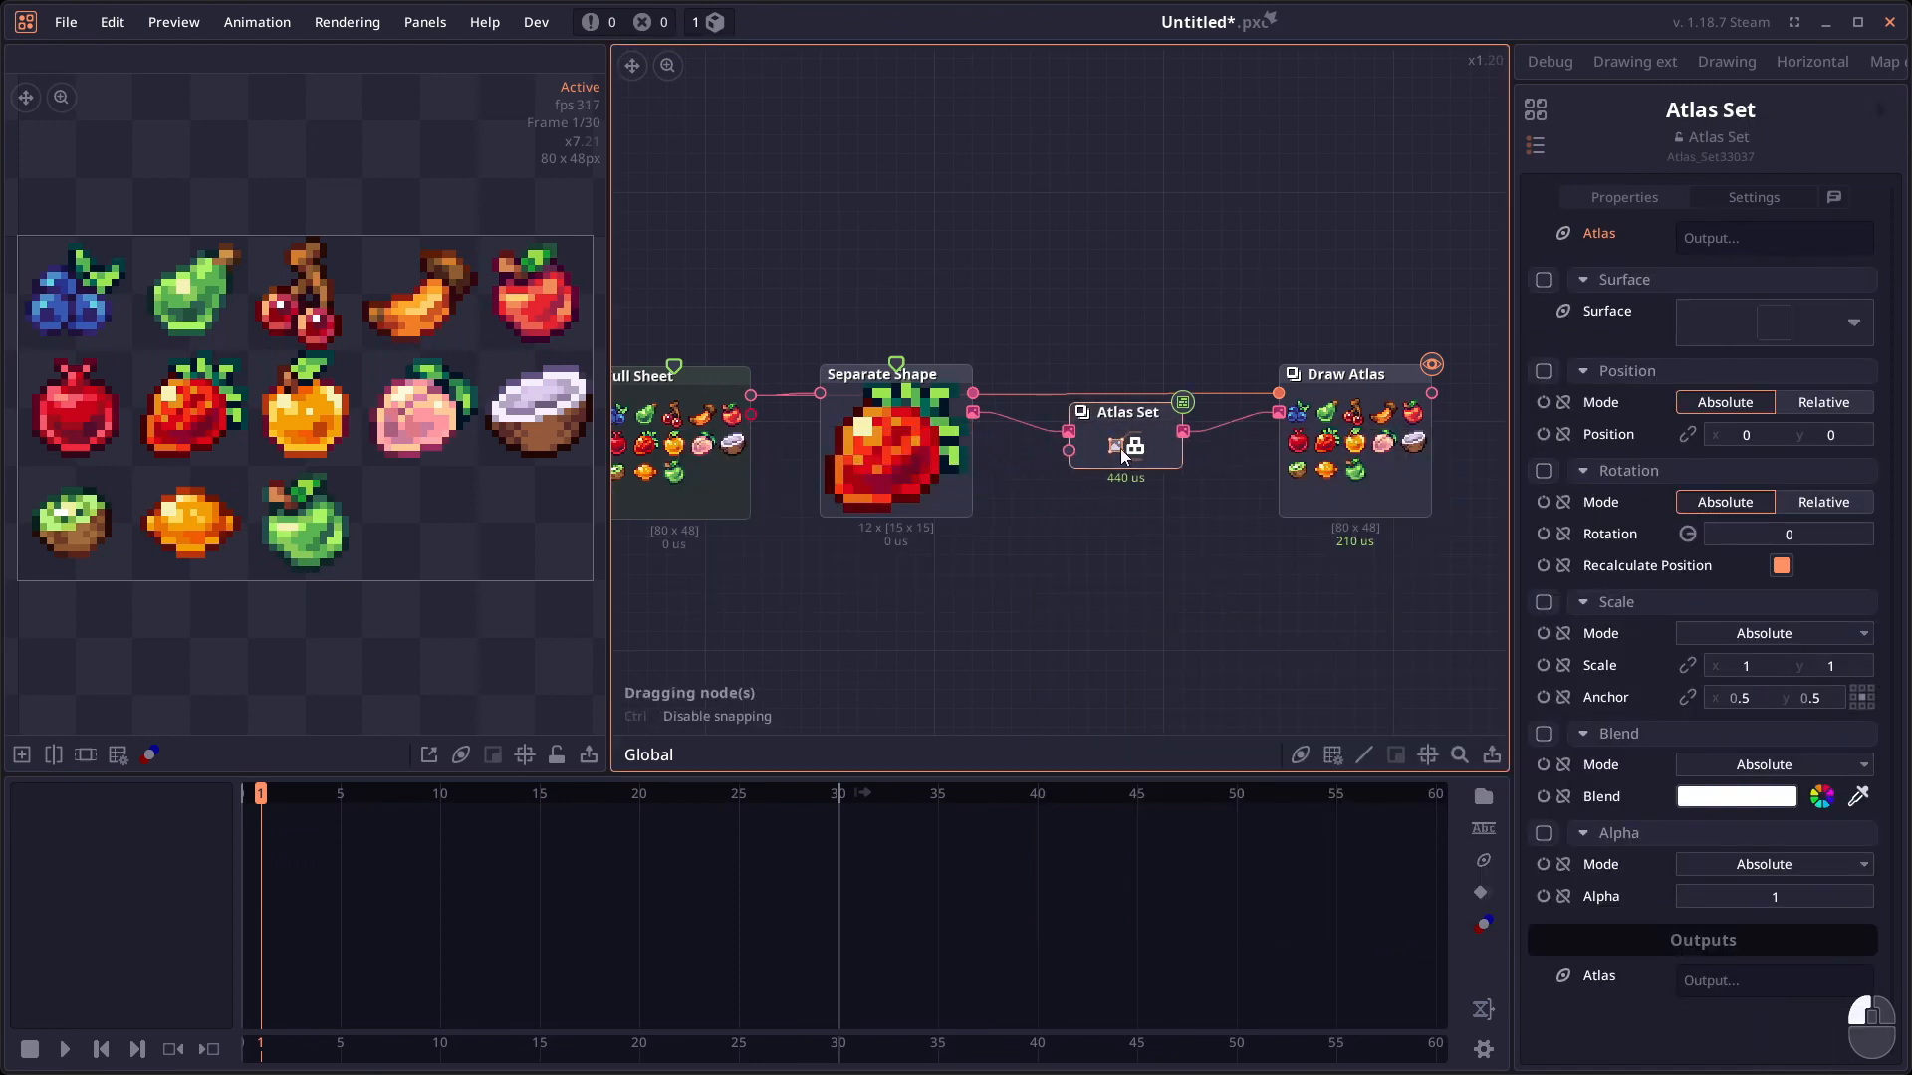
{"action": "left_click_drag", "start_coordinate": [1120, 448], "coordinate": [1099, 434]}
{"action": "left_click_drag", "start_coordinate": [1337, 464], "coordinate": [1280, 464]}
Enable Atlas Set's absolute position at 0, 0 and compare the previews of Full Sheet, Separate Shape's fourth shape and Draw Atlas.
{"action": "left_click", "coordinate": [1137, 422]}
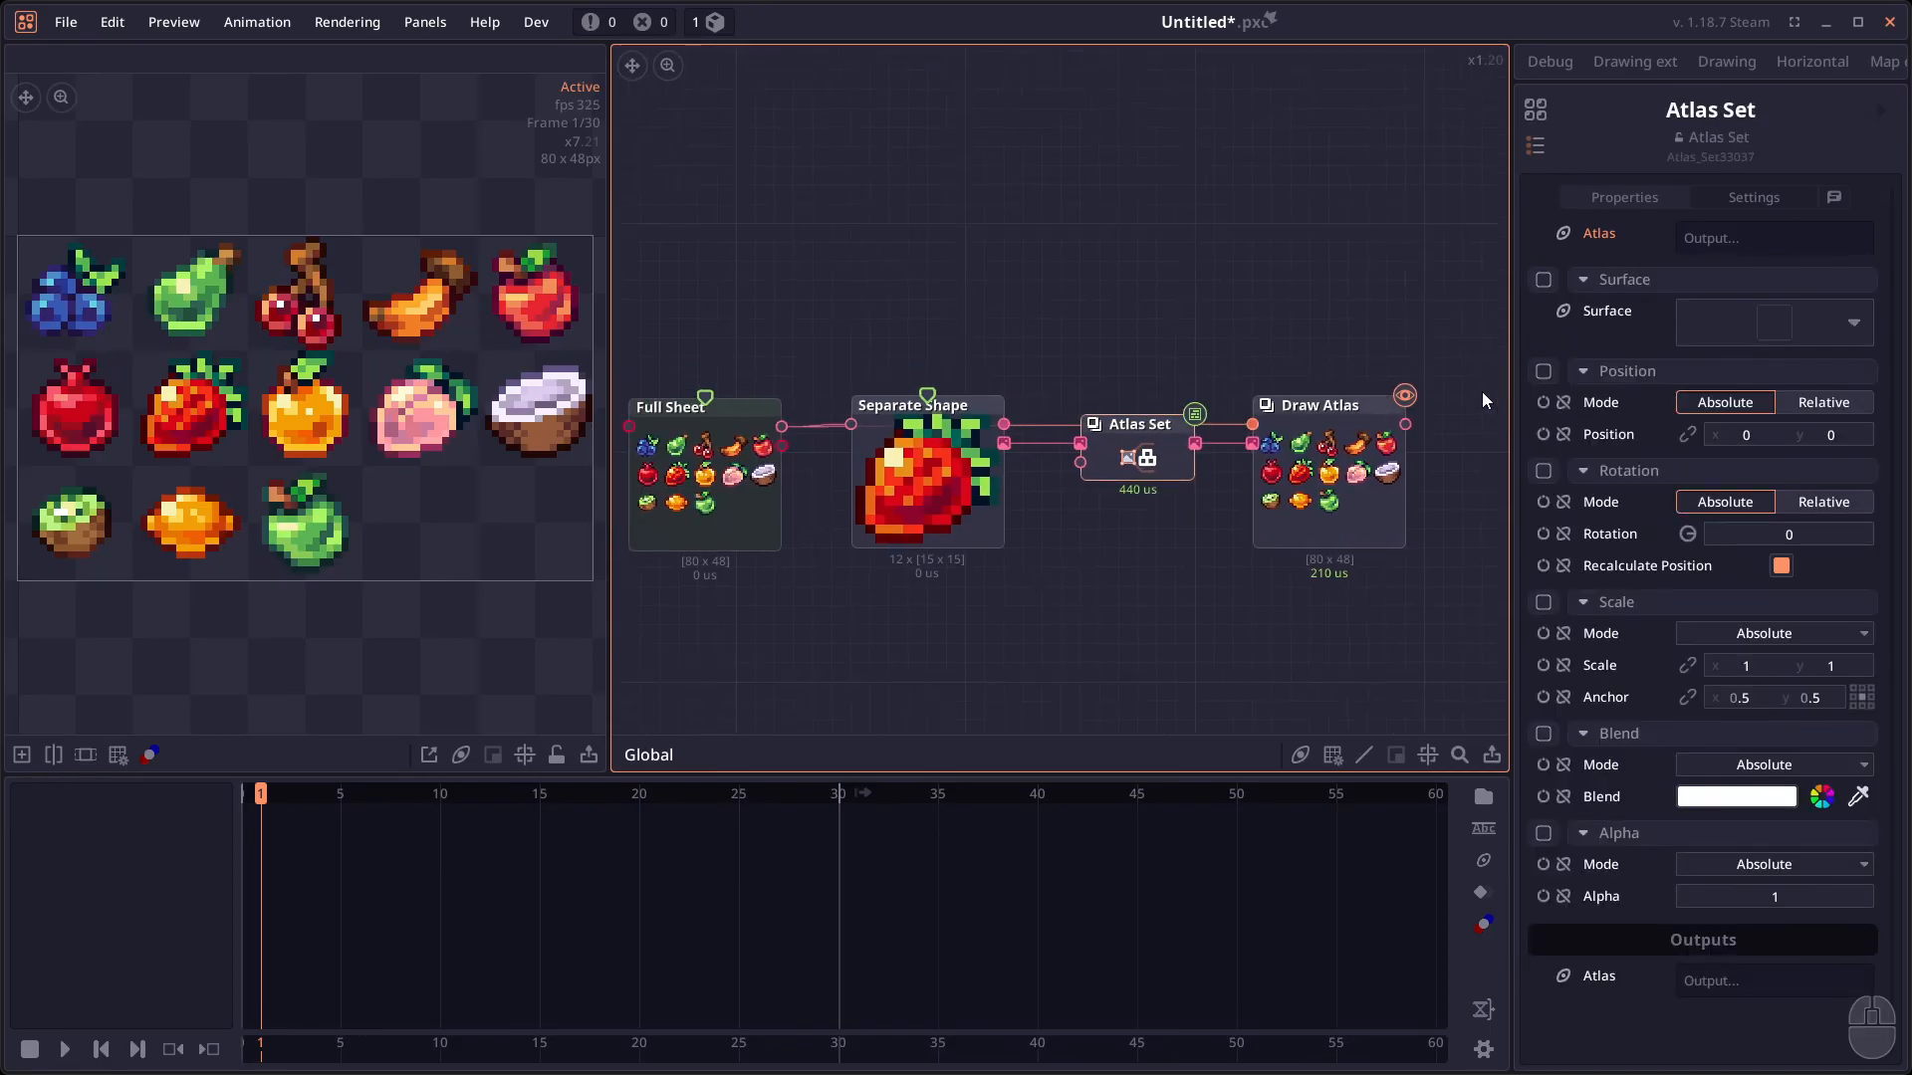
{"action": "left_click", "coordinate": [1549, 372]}
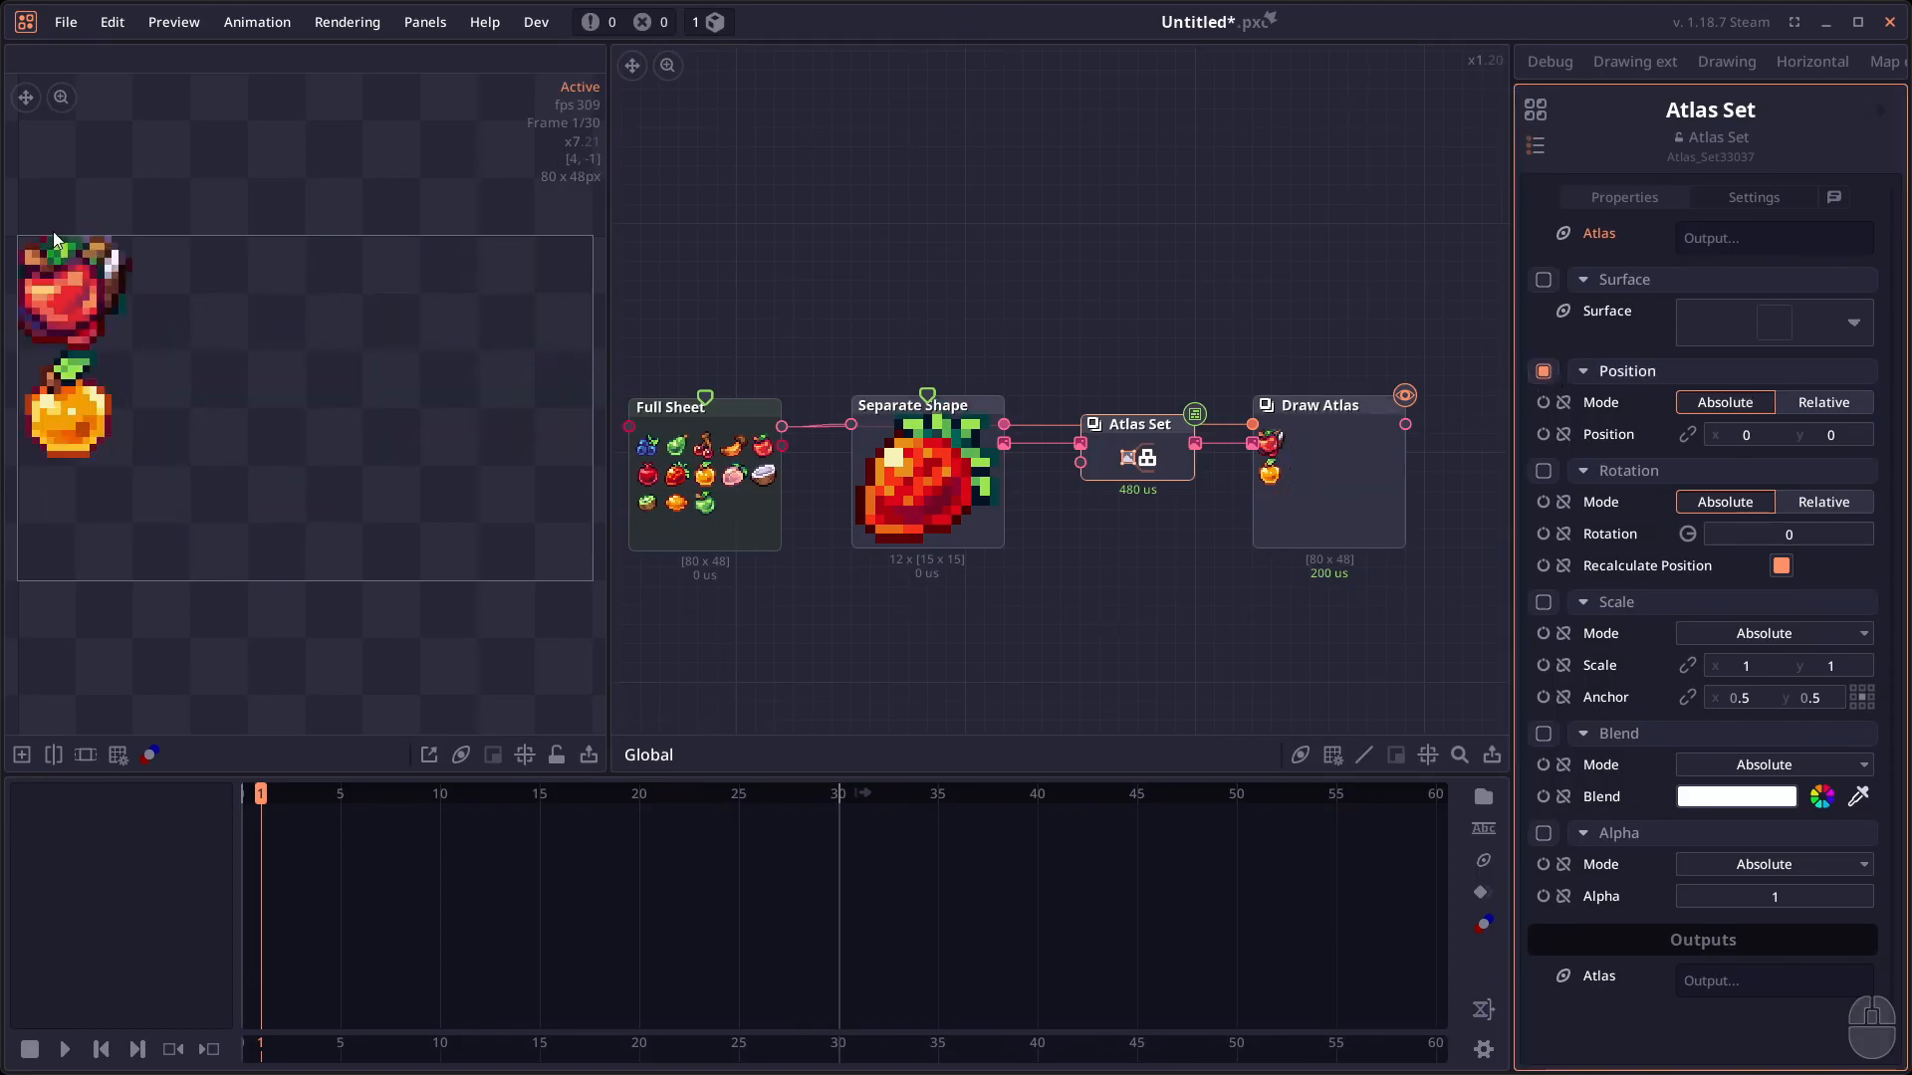
{"action": "double_click", "coordinate": [724, 482]}
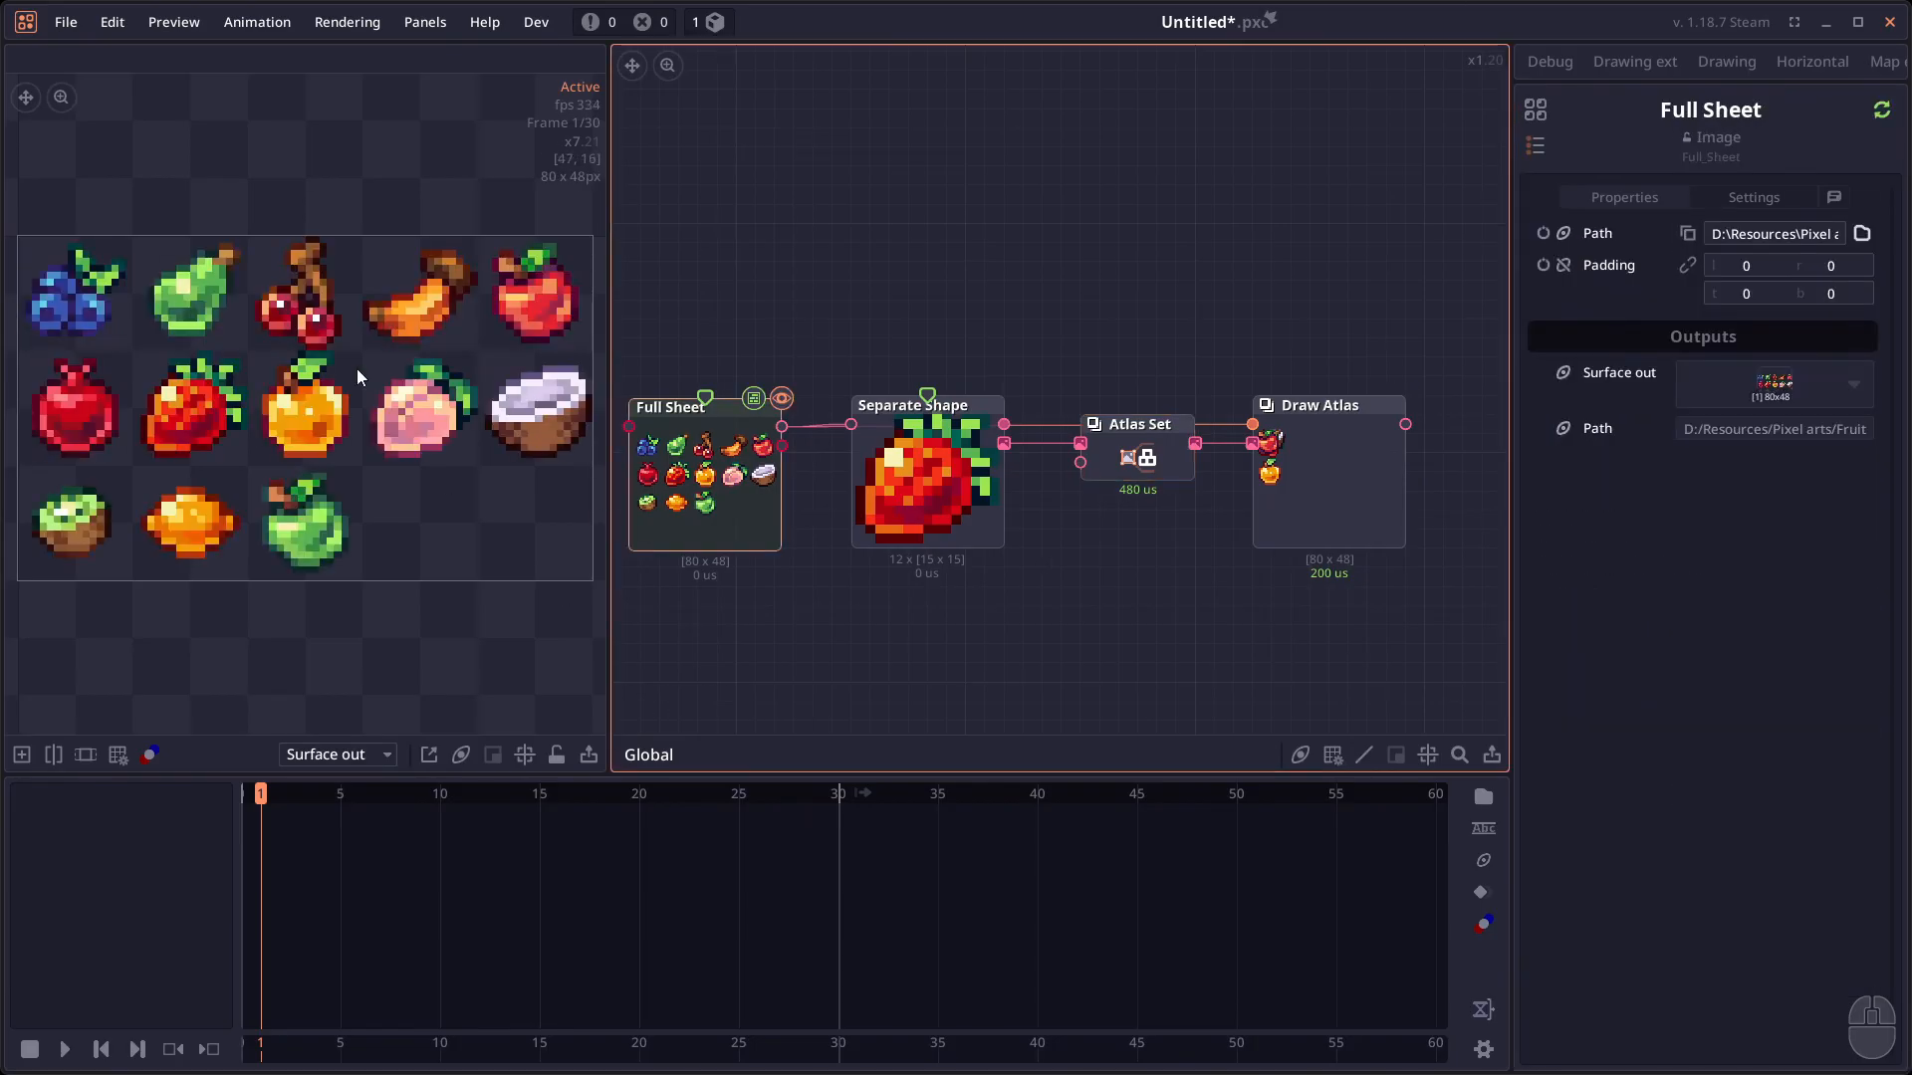
{"action": "left_click", "coordinate": [908, 484]}
{"action": "left_click", "coordinate": [908, 484]}
{"action": "left_click", "coordinate": [180, 705]}
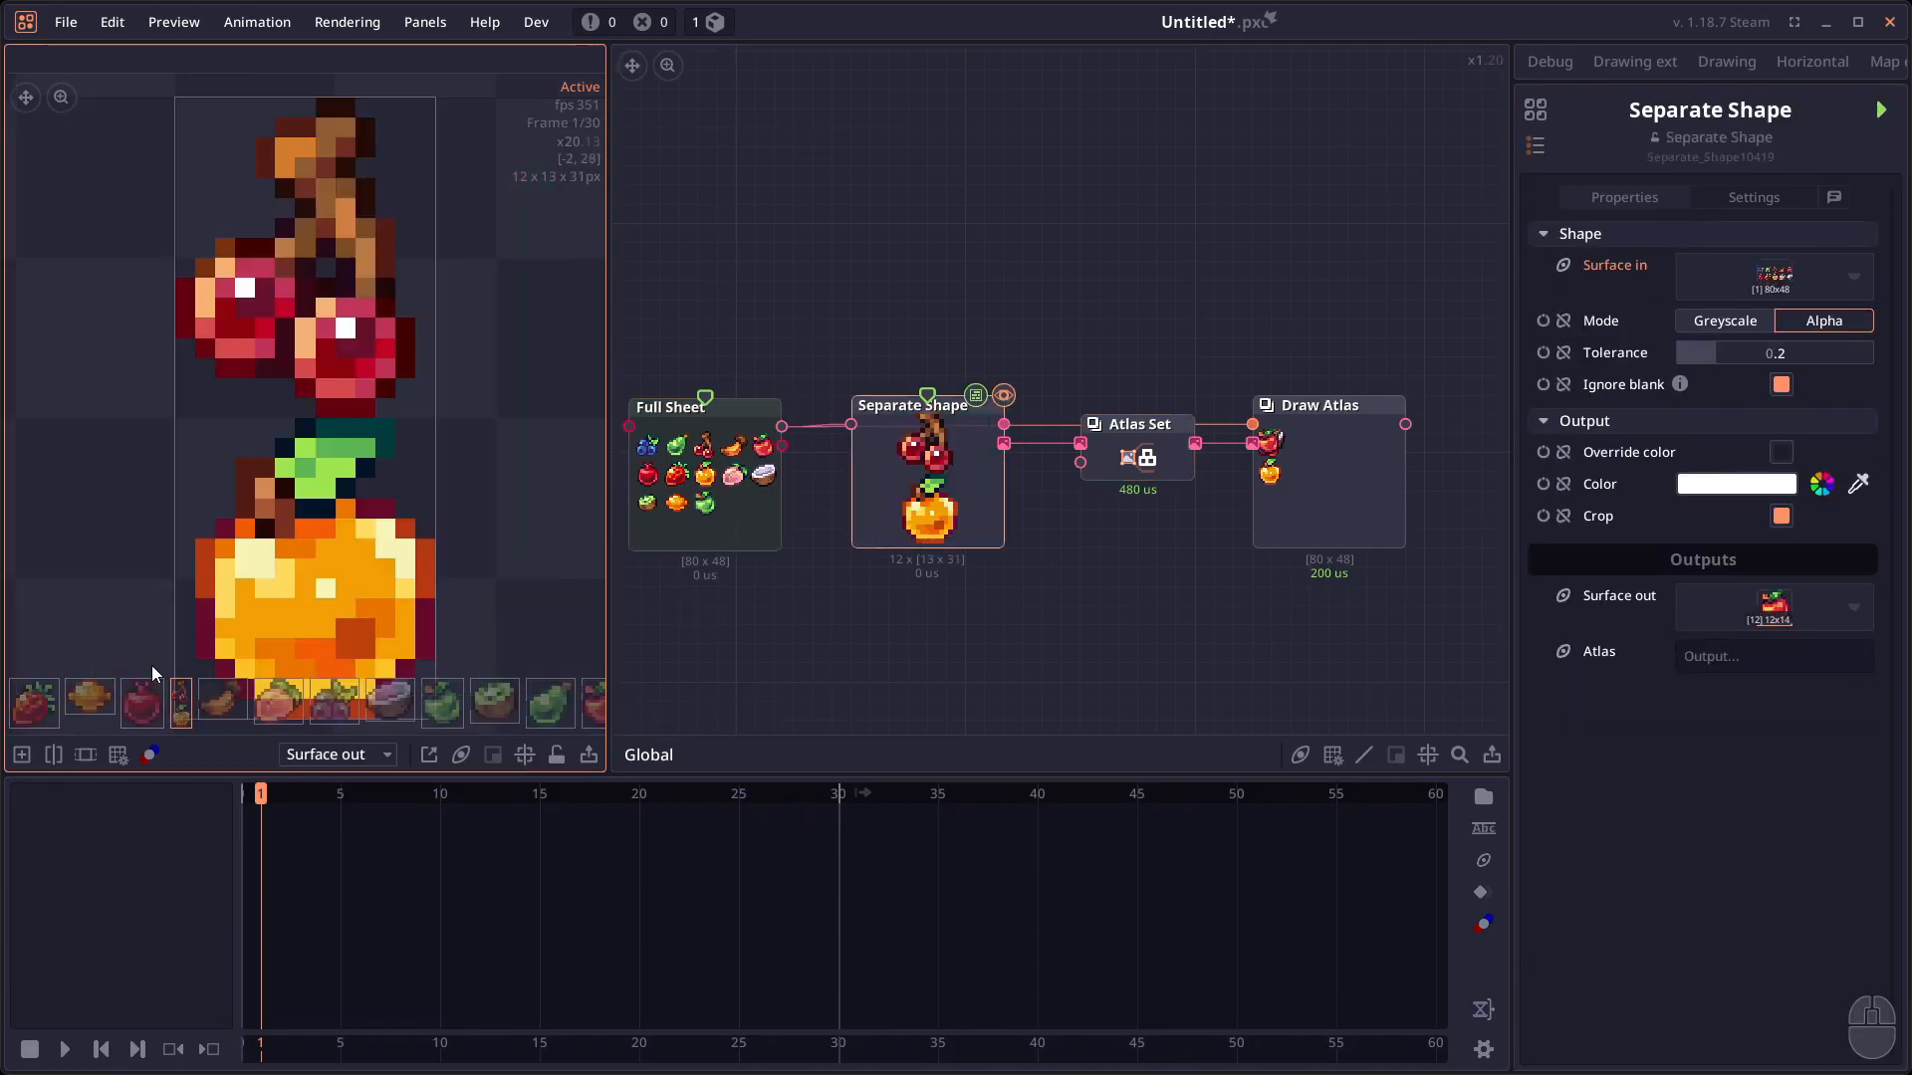
{"action": "scroll", "coordinate": [301, 432], "scroll_direction": "down", "scroll_amount": 1}
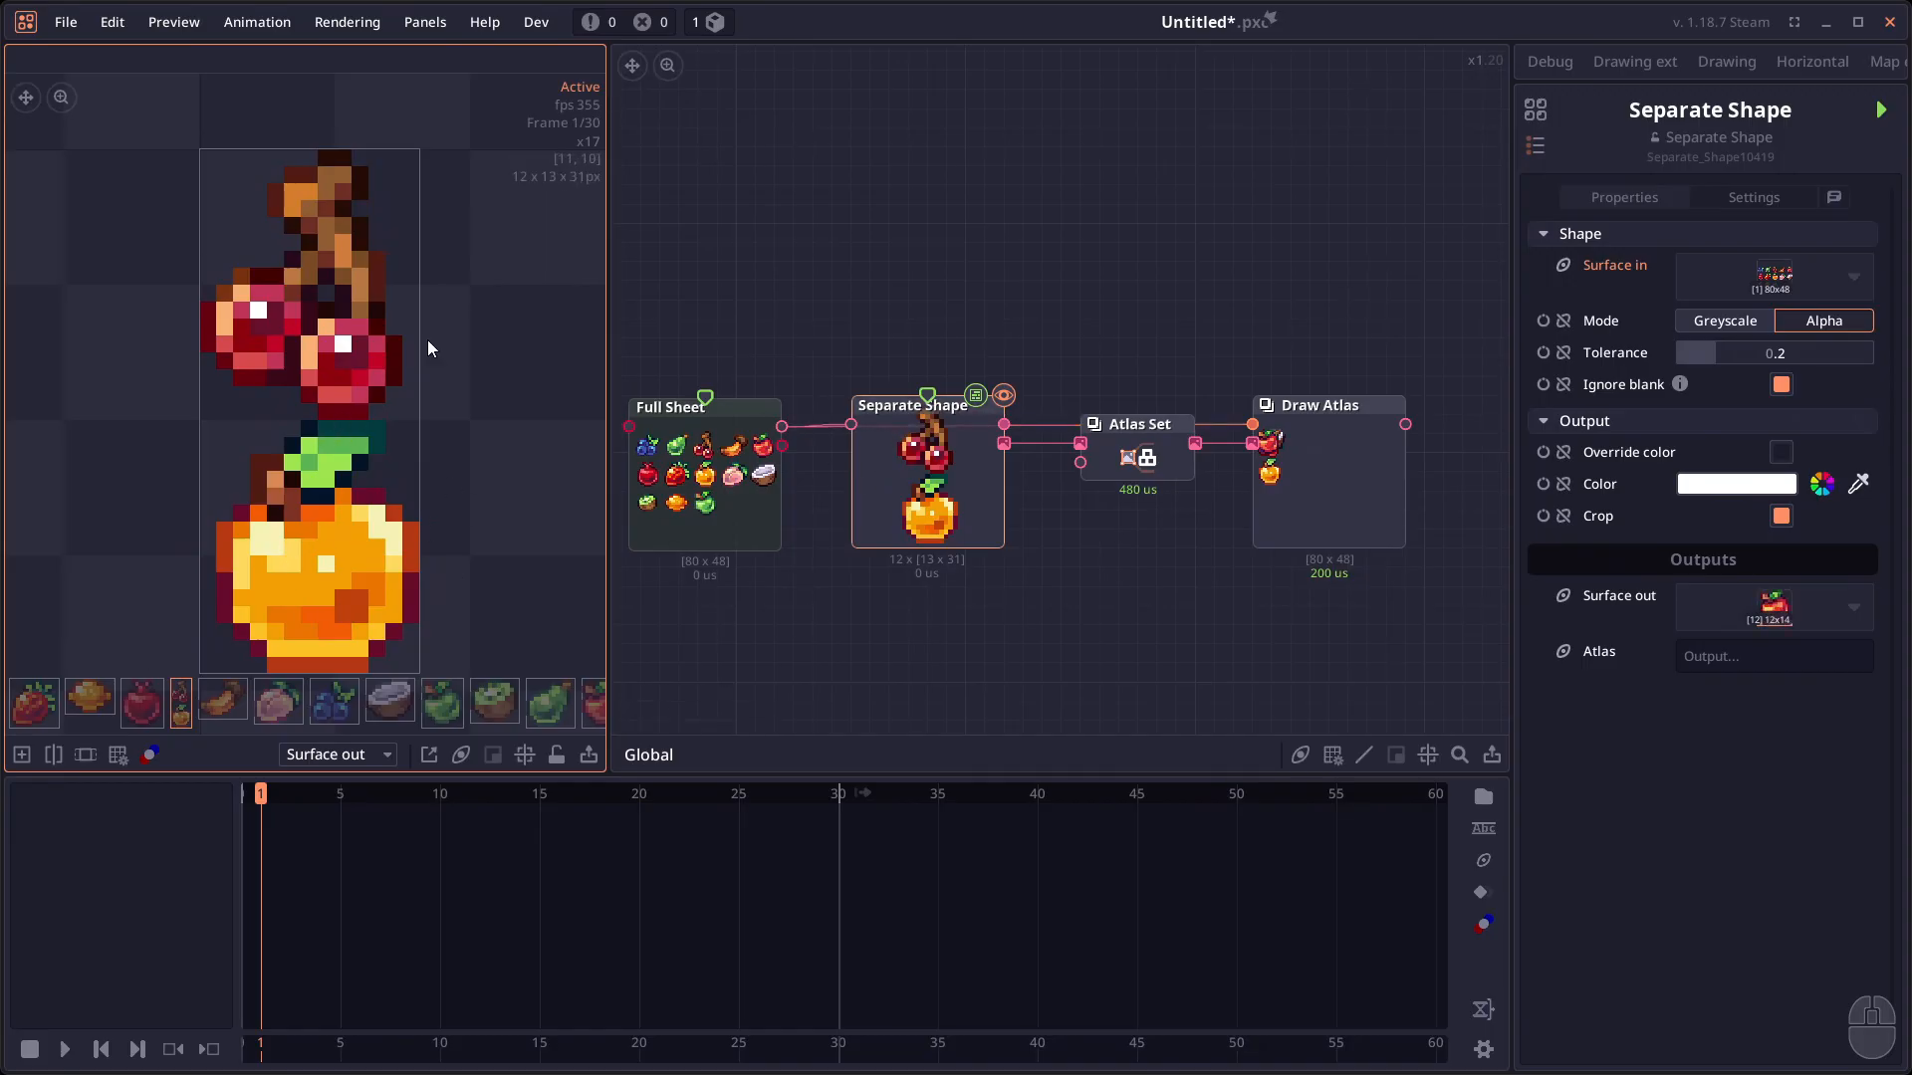
{"action": "double_click", "coordinate": [1353, 490]}
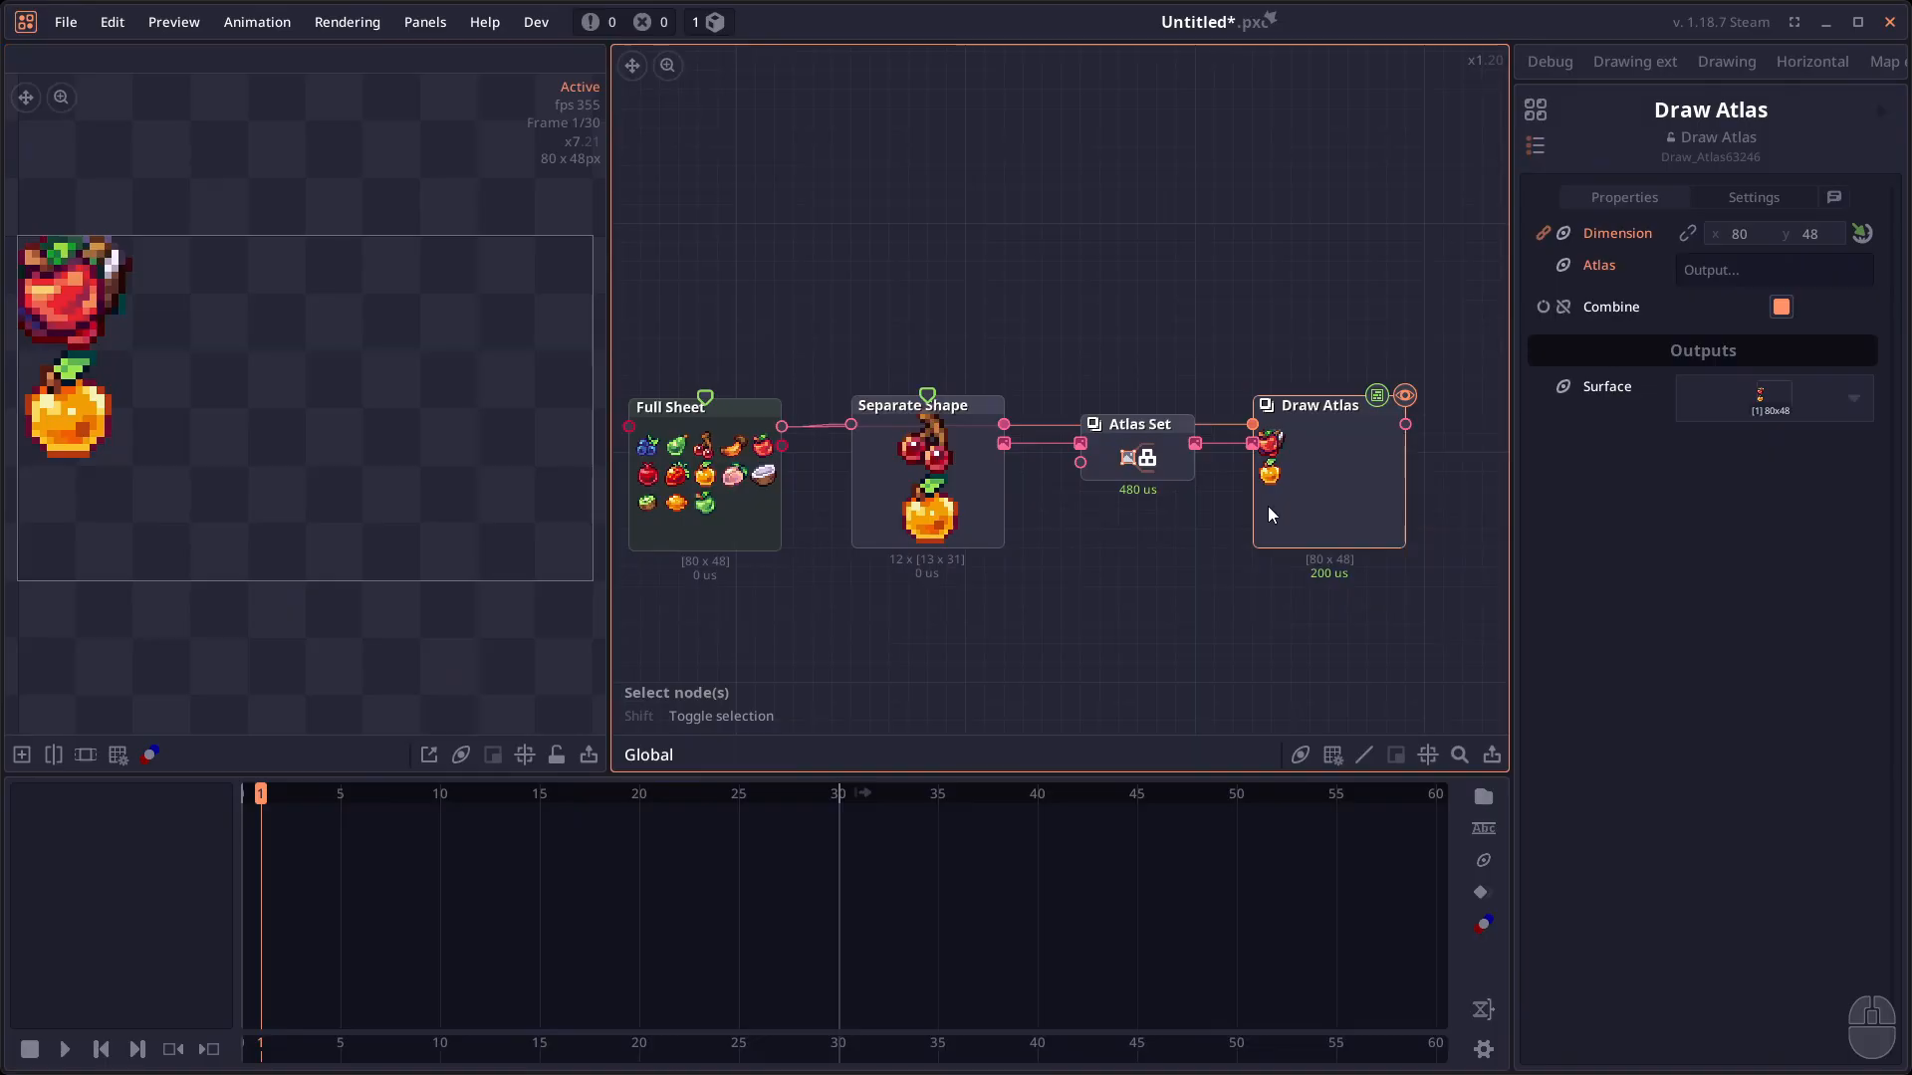
Switch Atlas Set from the position to the rotation override and set the absolute rotation to about 97 degrees.
{"action": "left_click", "coordinate": [1539, 472]}
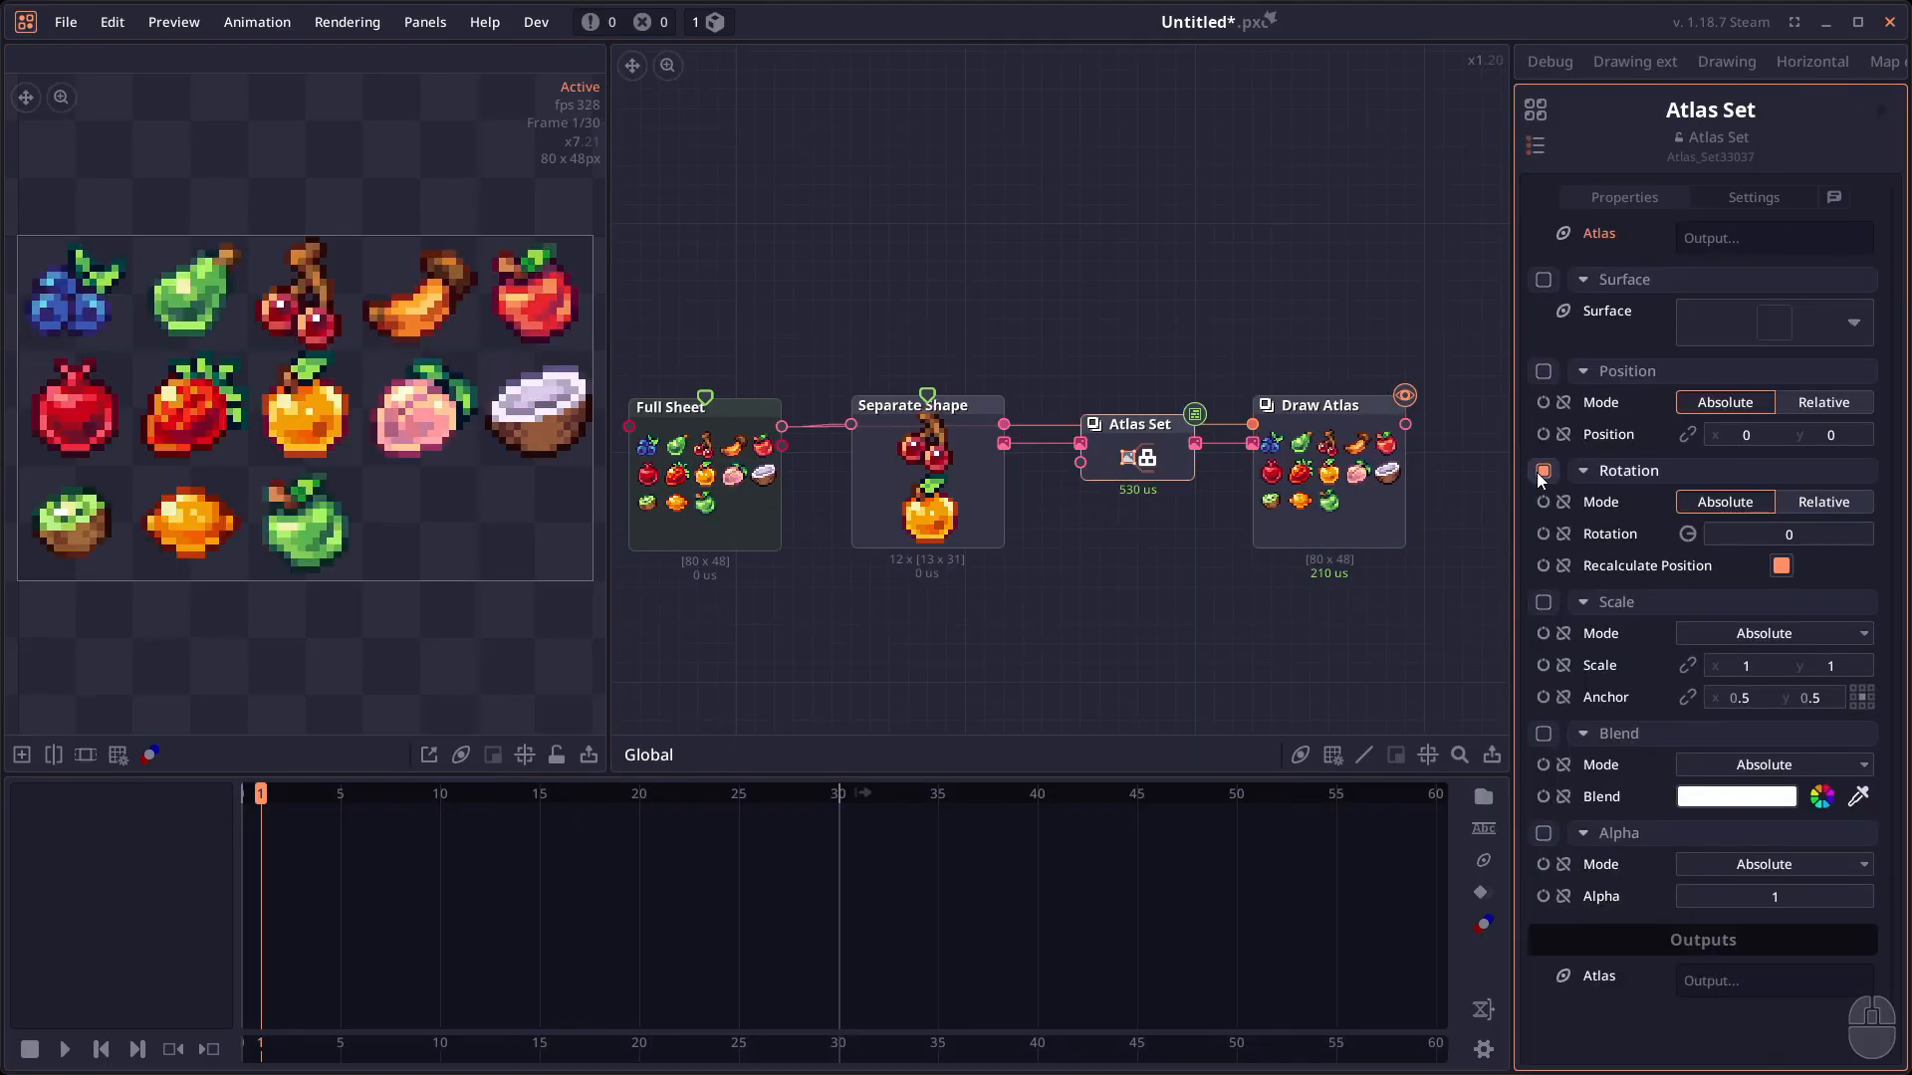
{"action": "left_click_drag", "start_coordinate": [1693, 533], "coordinate": [1527, 584]}
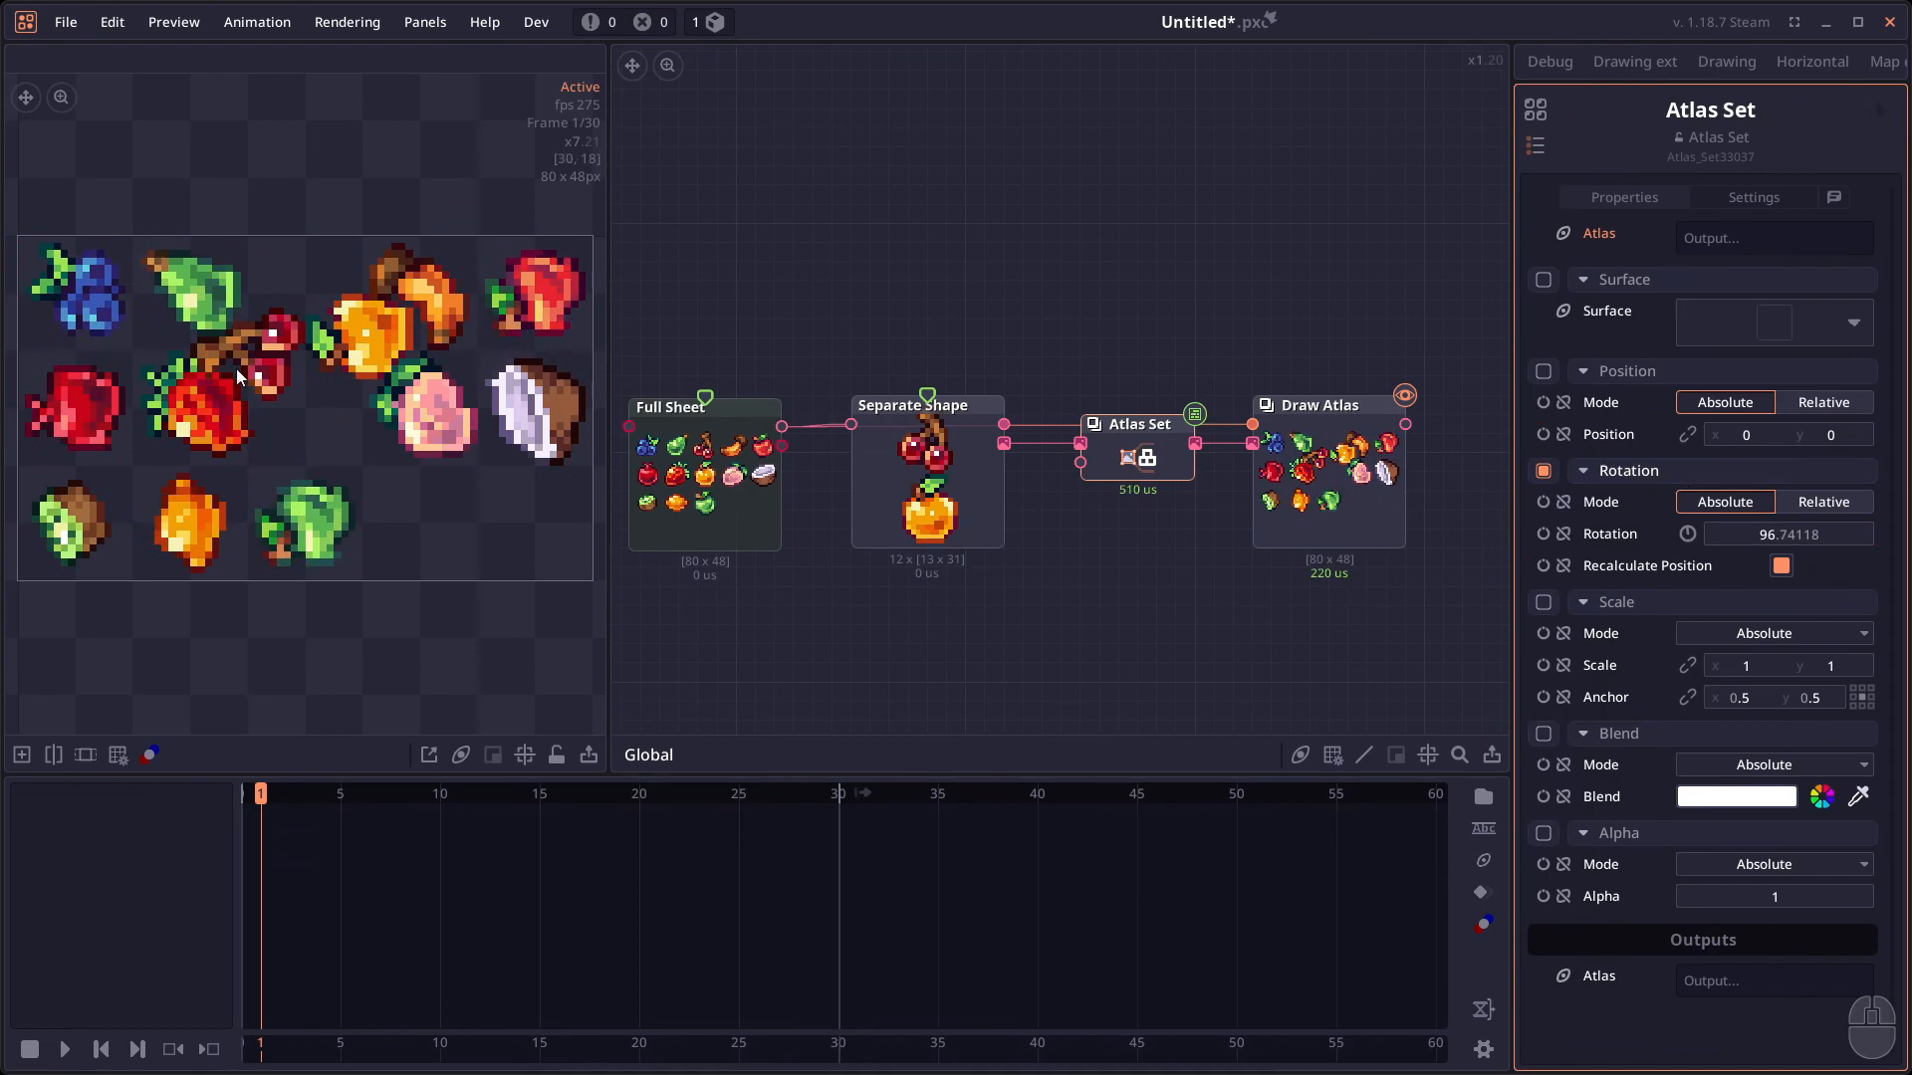
Replace Atlas Set's rotation override with the scale override, link the scale axes and adjust the scale.
{"action": "left_click", "coordinate": [1543, 601]}
{"action": "left_click", "coordinate": [1544, 471]}
{"action": "left_click", "coordinate": [1686, 665]}
{"action": "mouse_move", "coordinate": [1741, 665]}
{"action": "left_mouse_down"}
{"action": "mouse_move", "coordinate": [1792, 665]}
{"action": "mouse_move", "coordinate": [1765, 666]}
{"action": "left_mouse_up"}
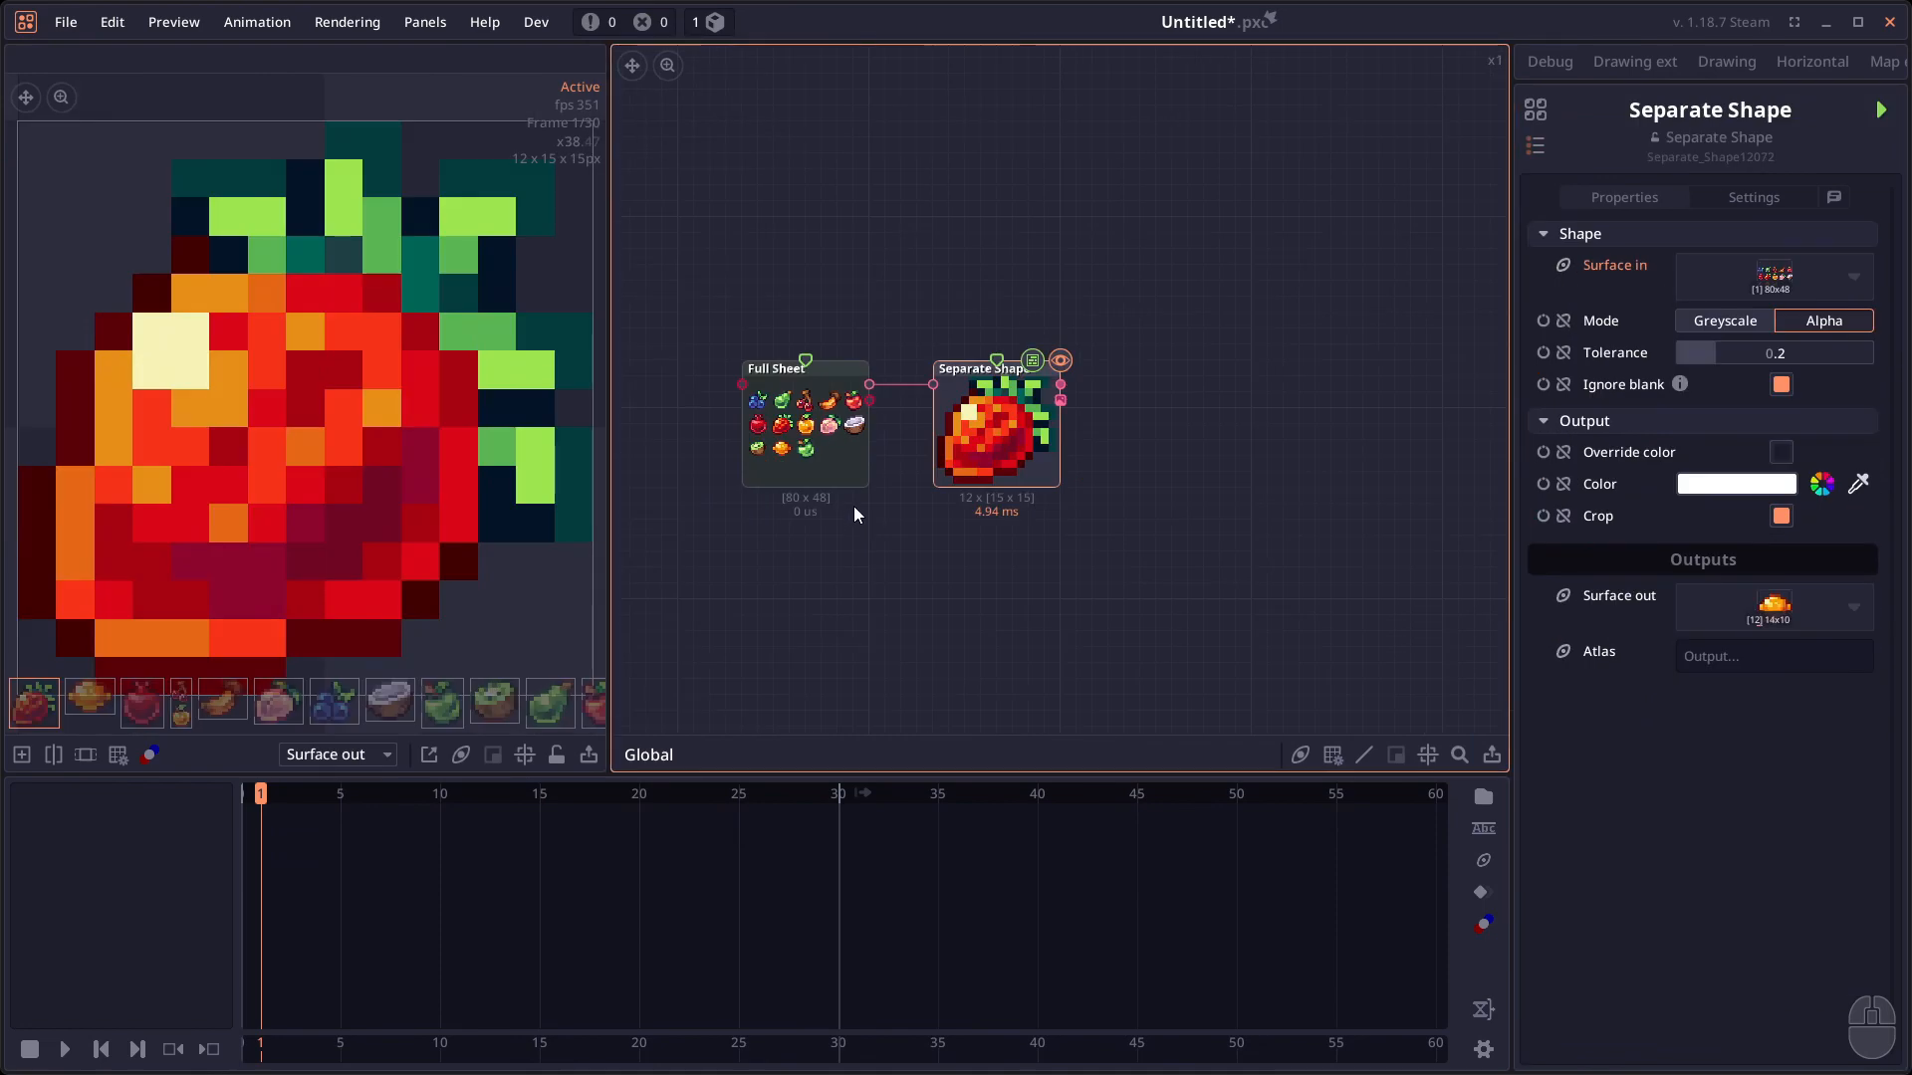
Turn Separate Shape's Crop option off, on and off again, and preview the second separated shape.
{"action": "left_click_drag", "start_coordinate": [852, 506], "coordinate": [982, 588]}
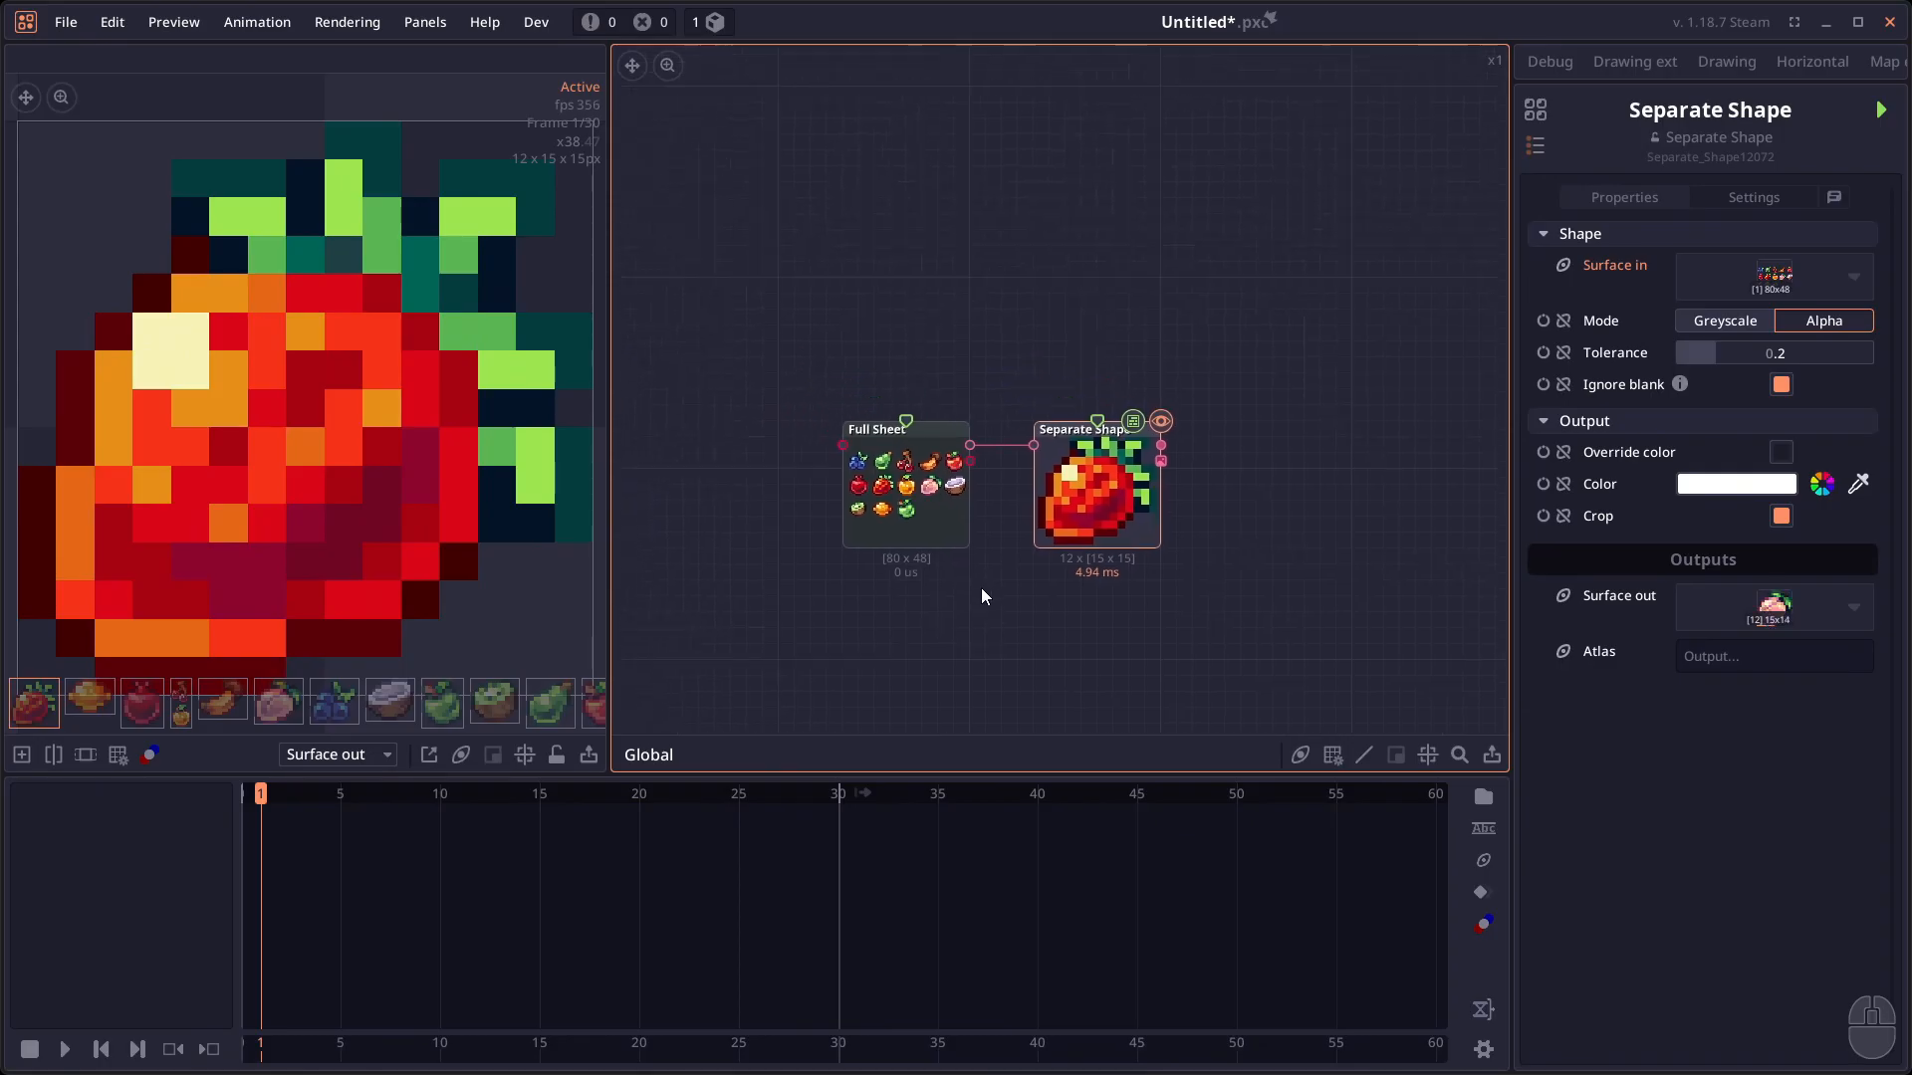
{"action": "left_click", "coordinate": [1782, 515]}
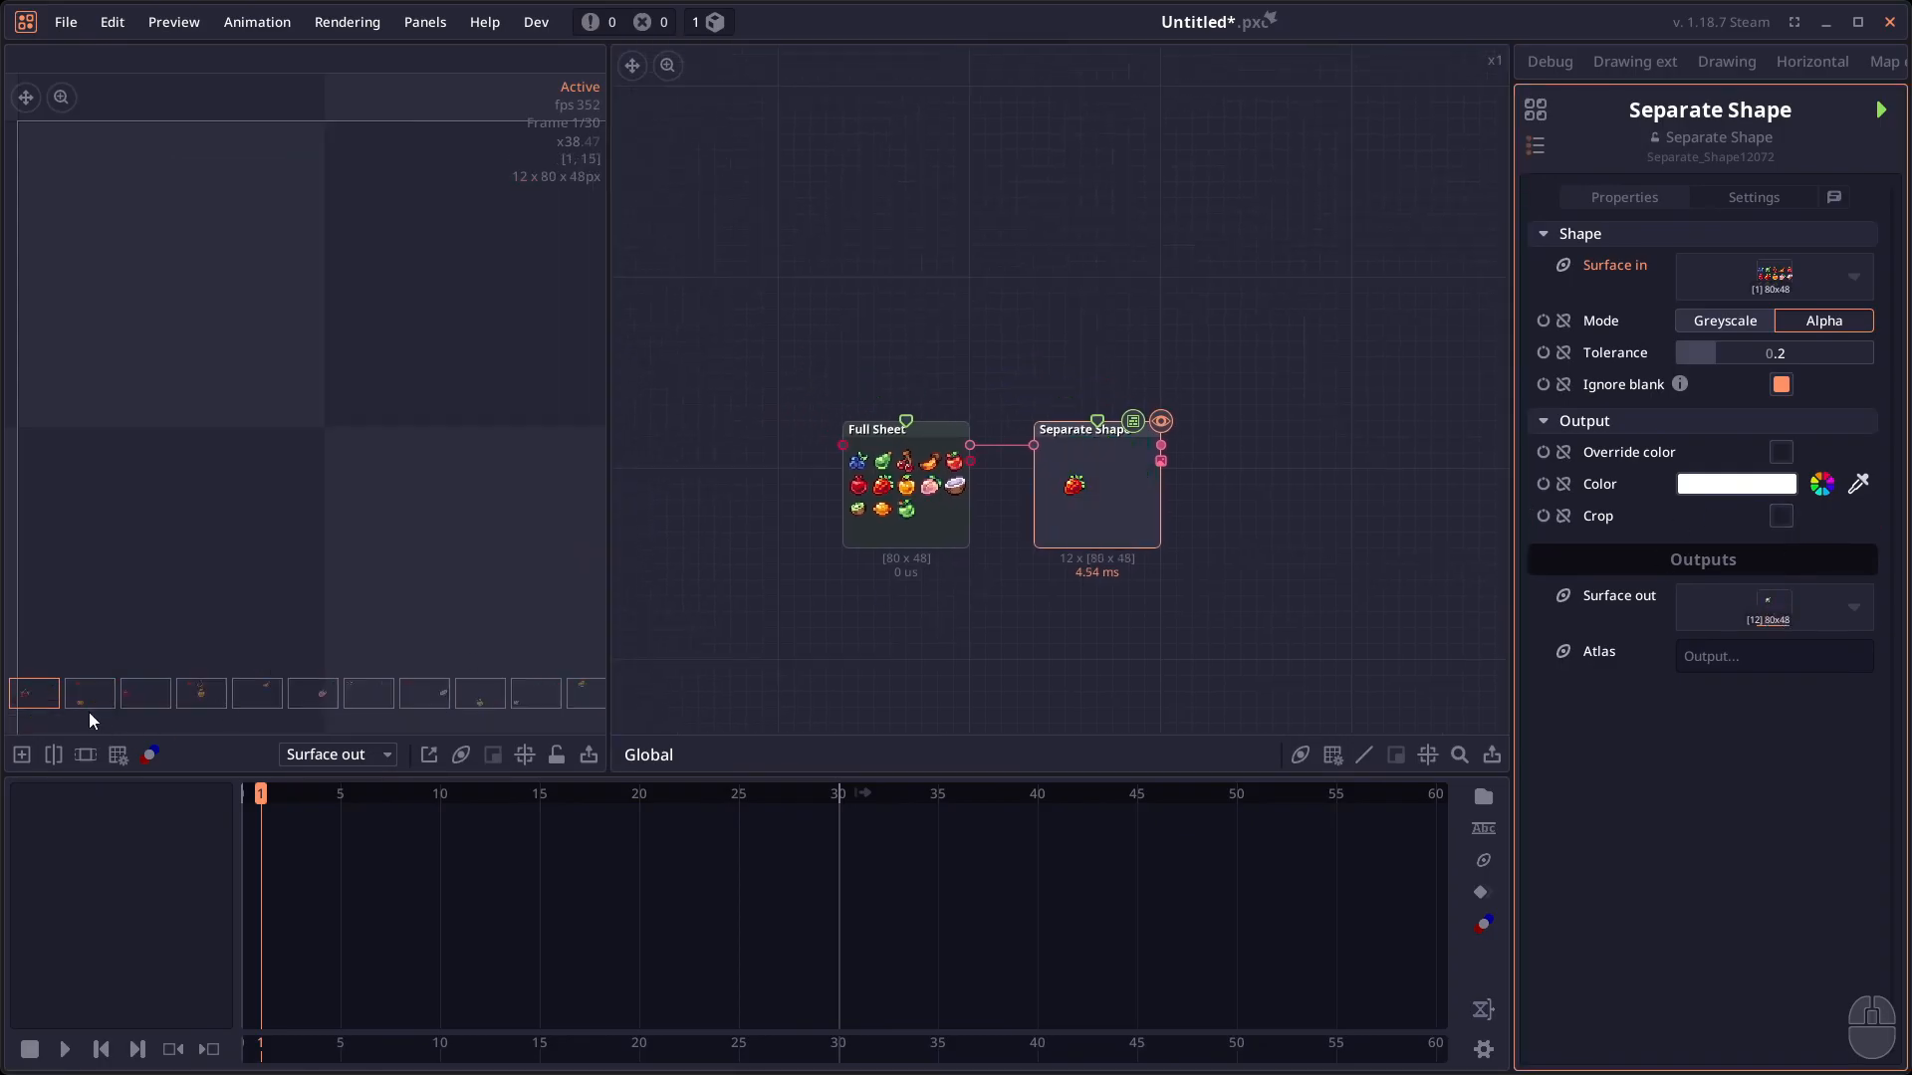
{"action": "left_click", "coordinate": [1782, 515]}
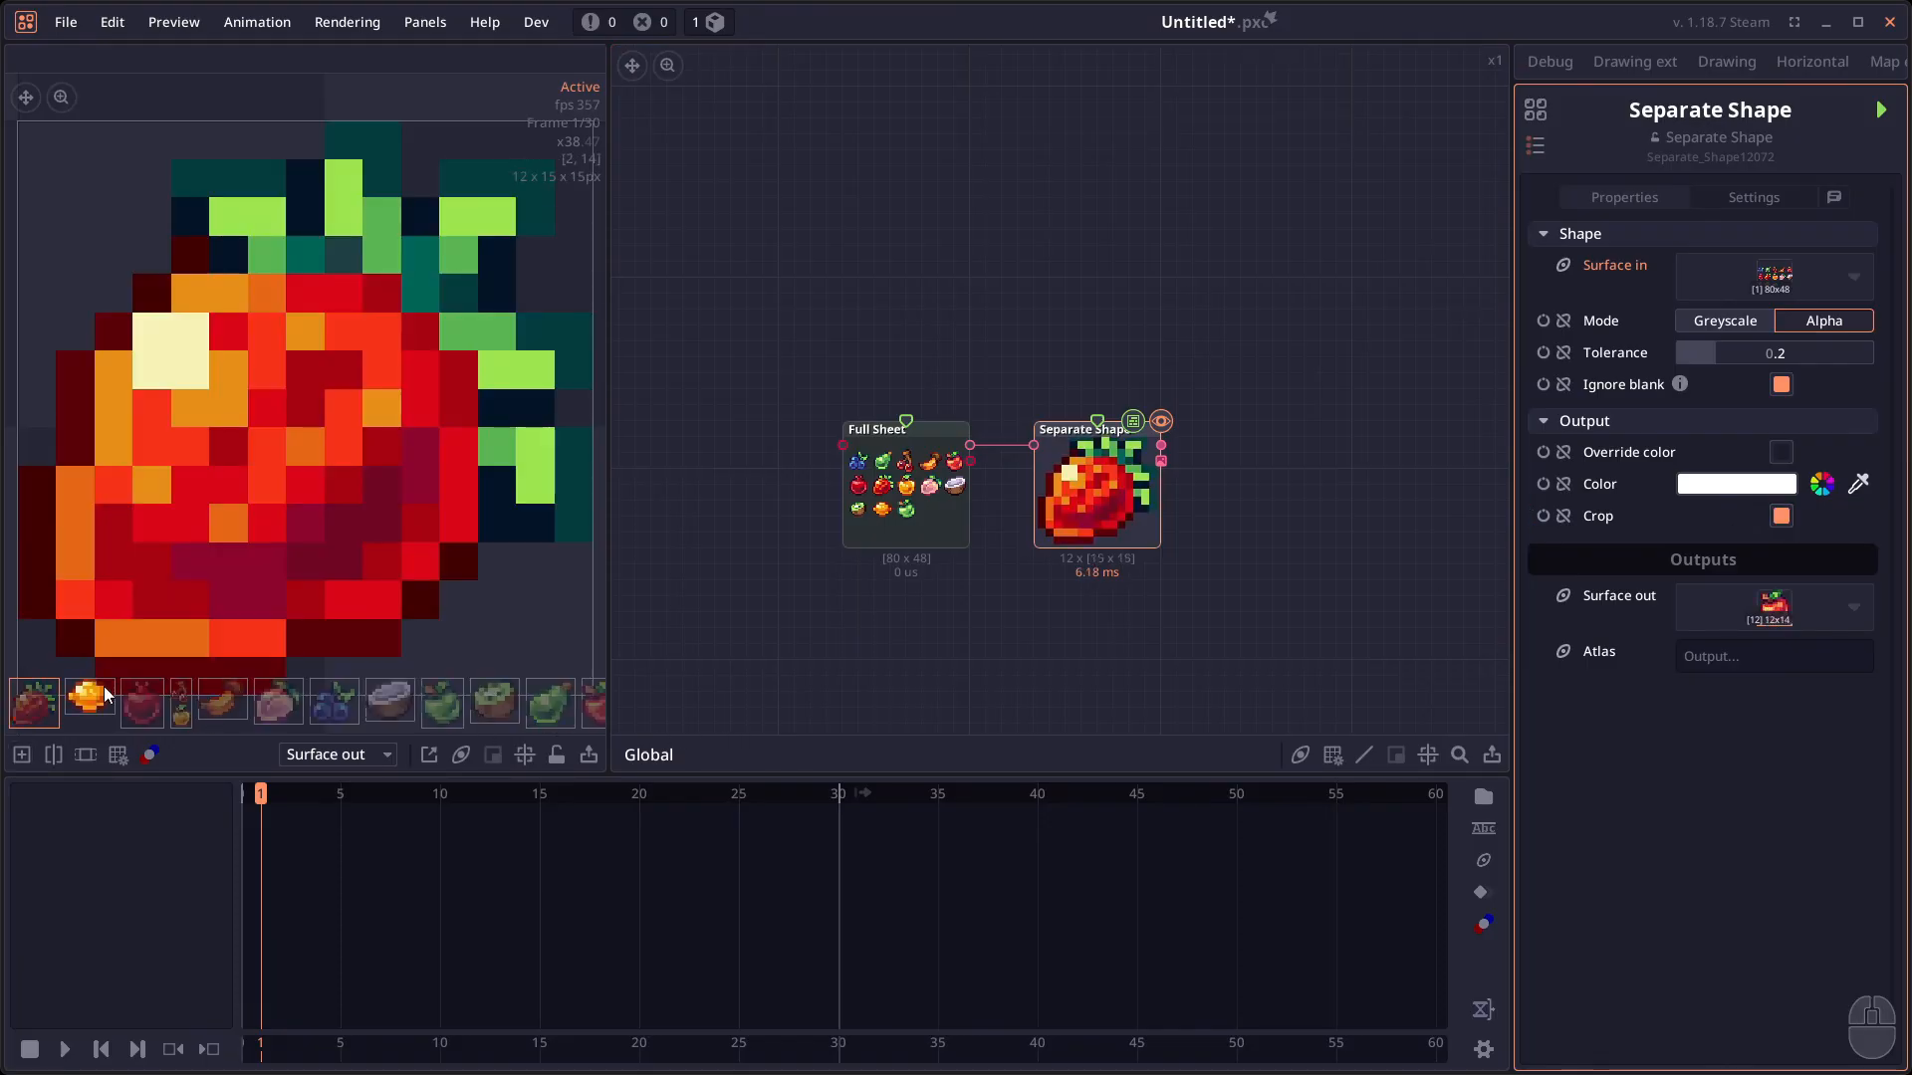
{"action": "left_click", "coordinate": [1781, 516]}
{"action": "left_click", "coordinate": [75, 695]}
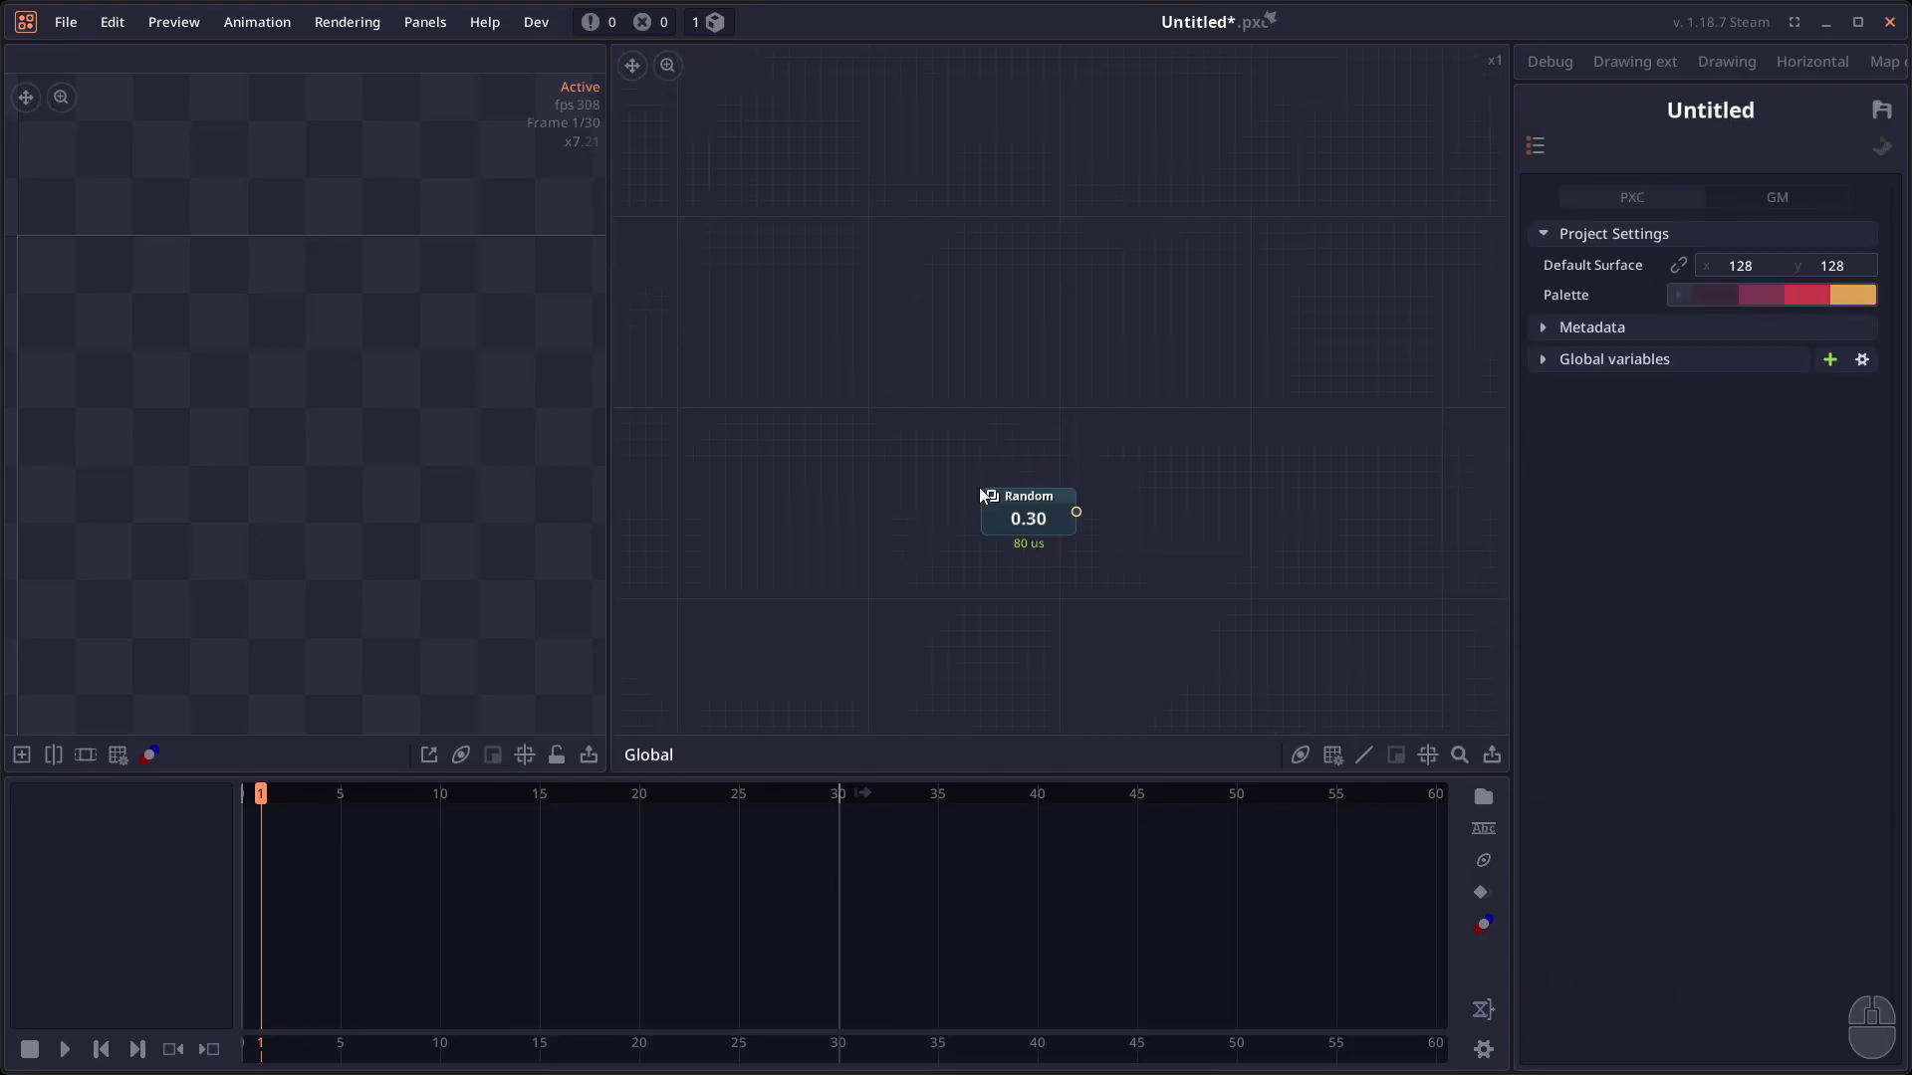
Enable Shuffle on the Random node and play the animation.
{"action": "left_click_drag", "start_coordinate": [1026, 486], "coordinate": [1085, 411]}
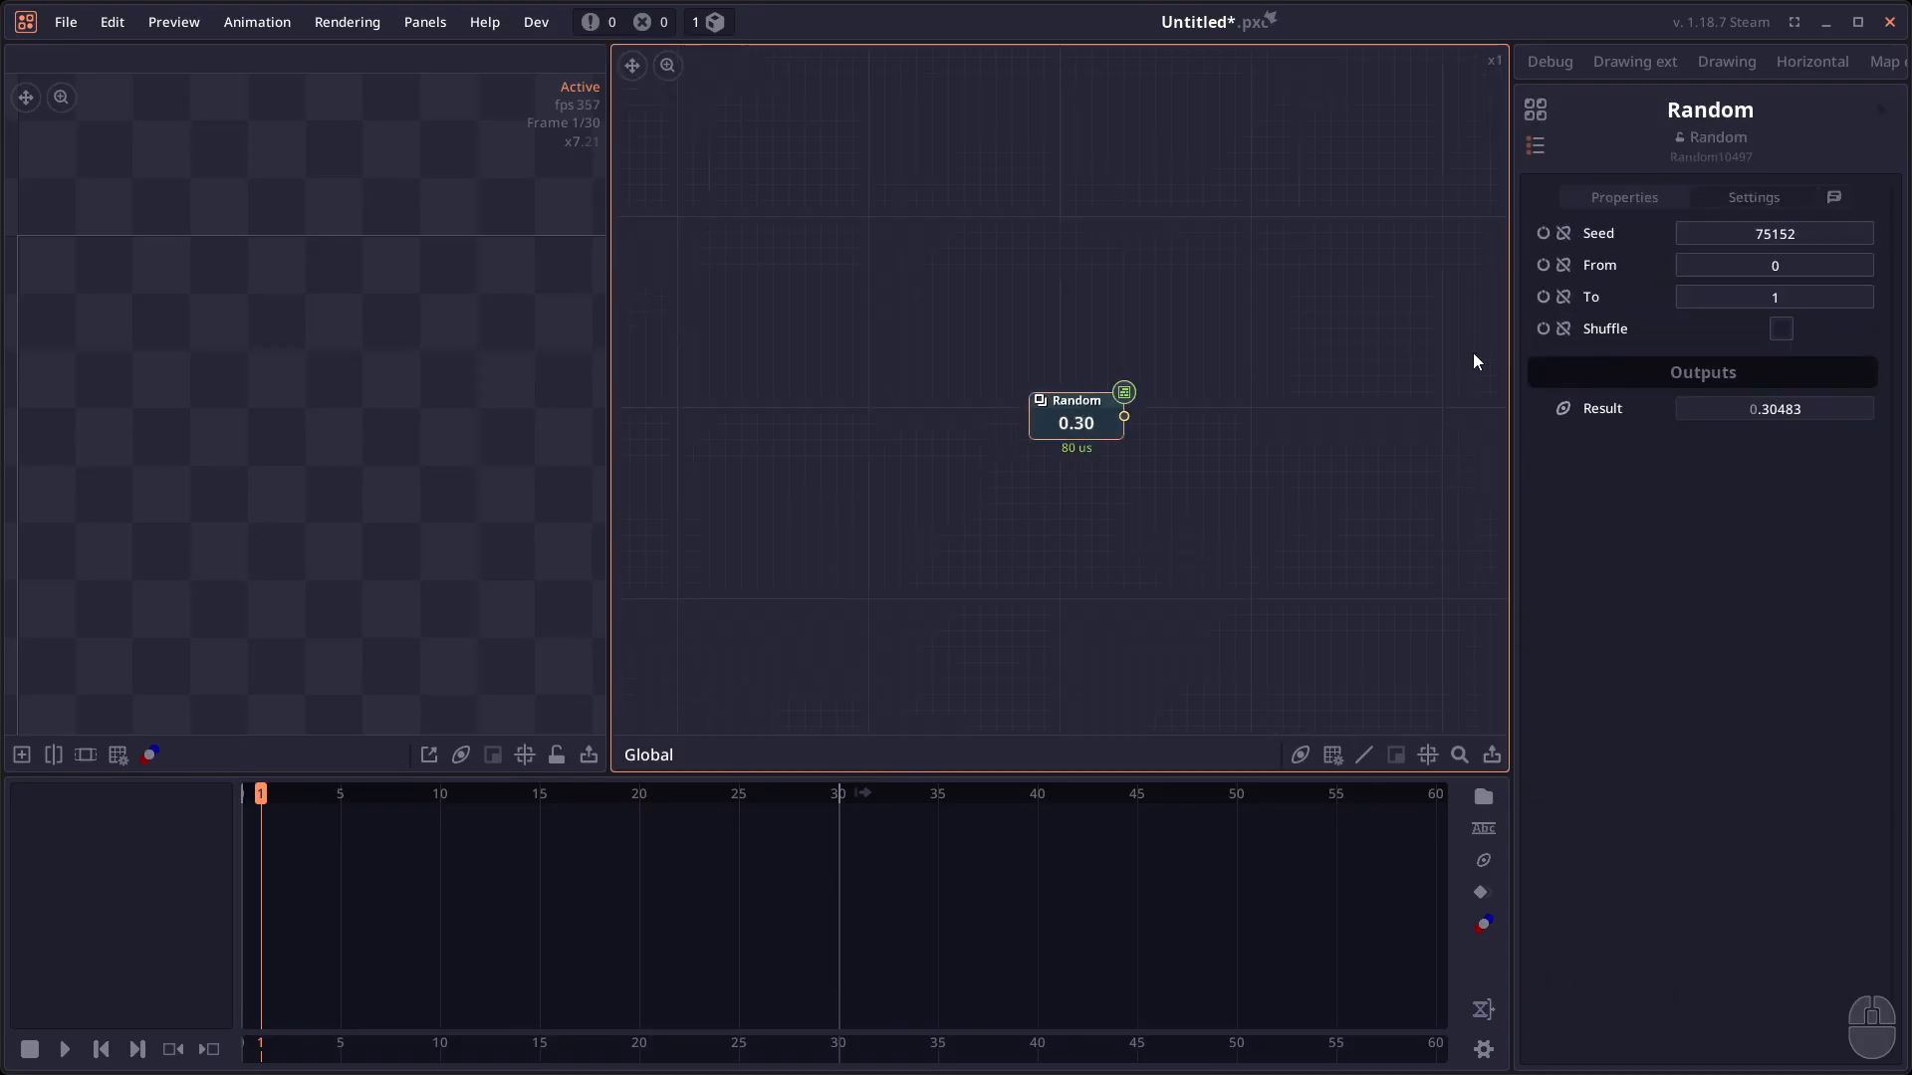
{"action": "left_click", "coordinate": [1781, 330]}
{"action": "key", "text": "space"}
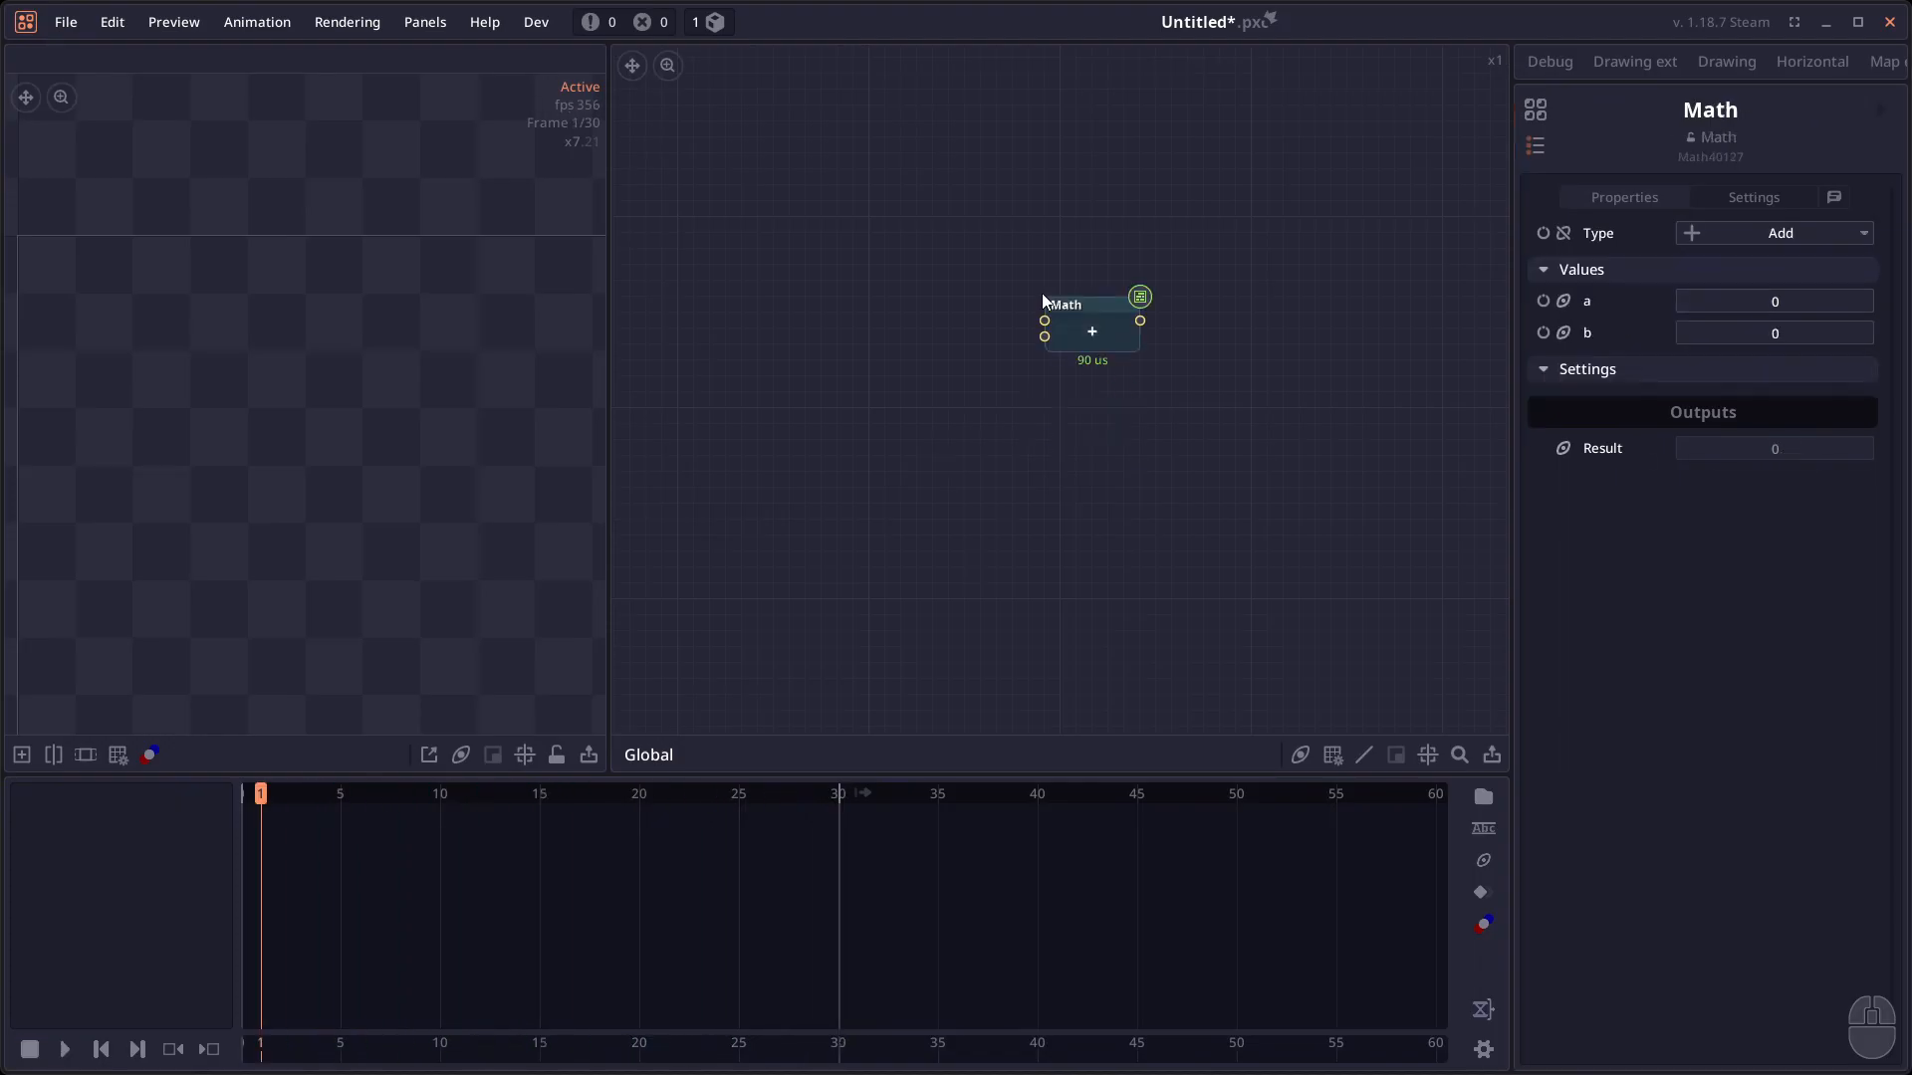
Reposition the Math node and set its operation type to Map.
{"action": "left_click_drag", "start_coordinate": [1041, 293], "coordinate": [1060, 326]}
{"action": "left_click", "coordinate": [1844, 232]}
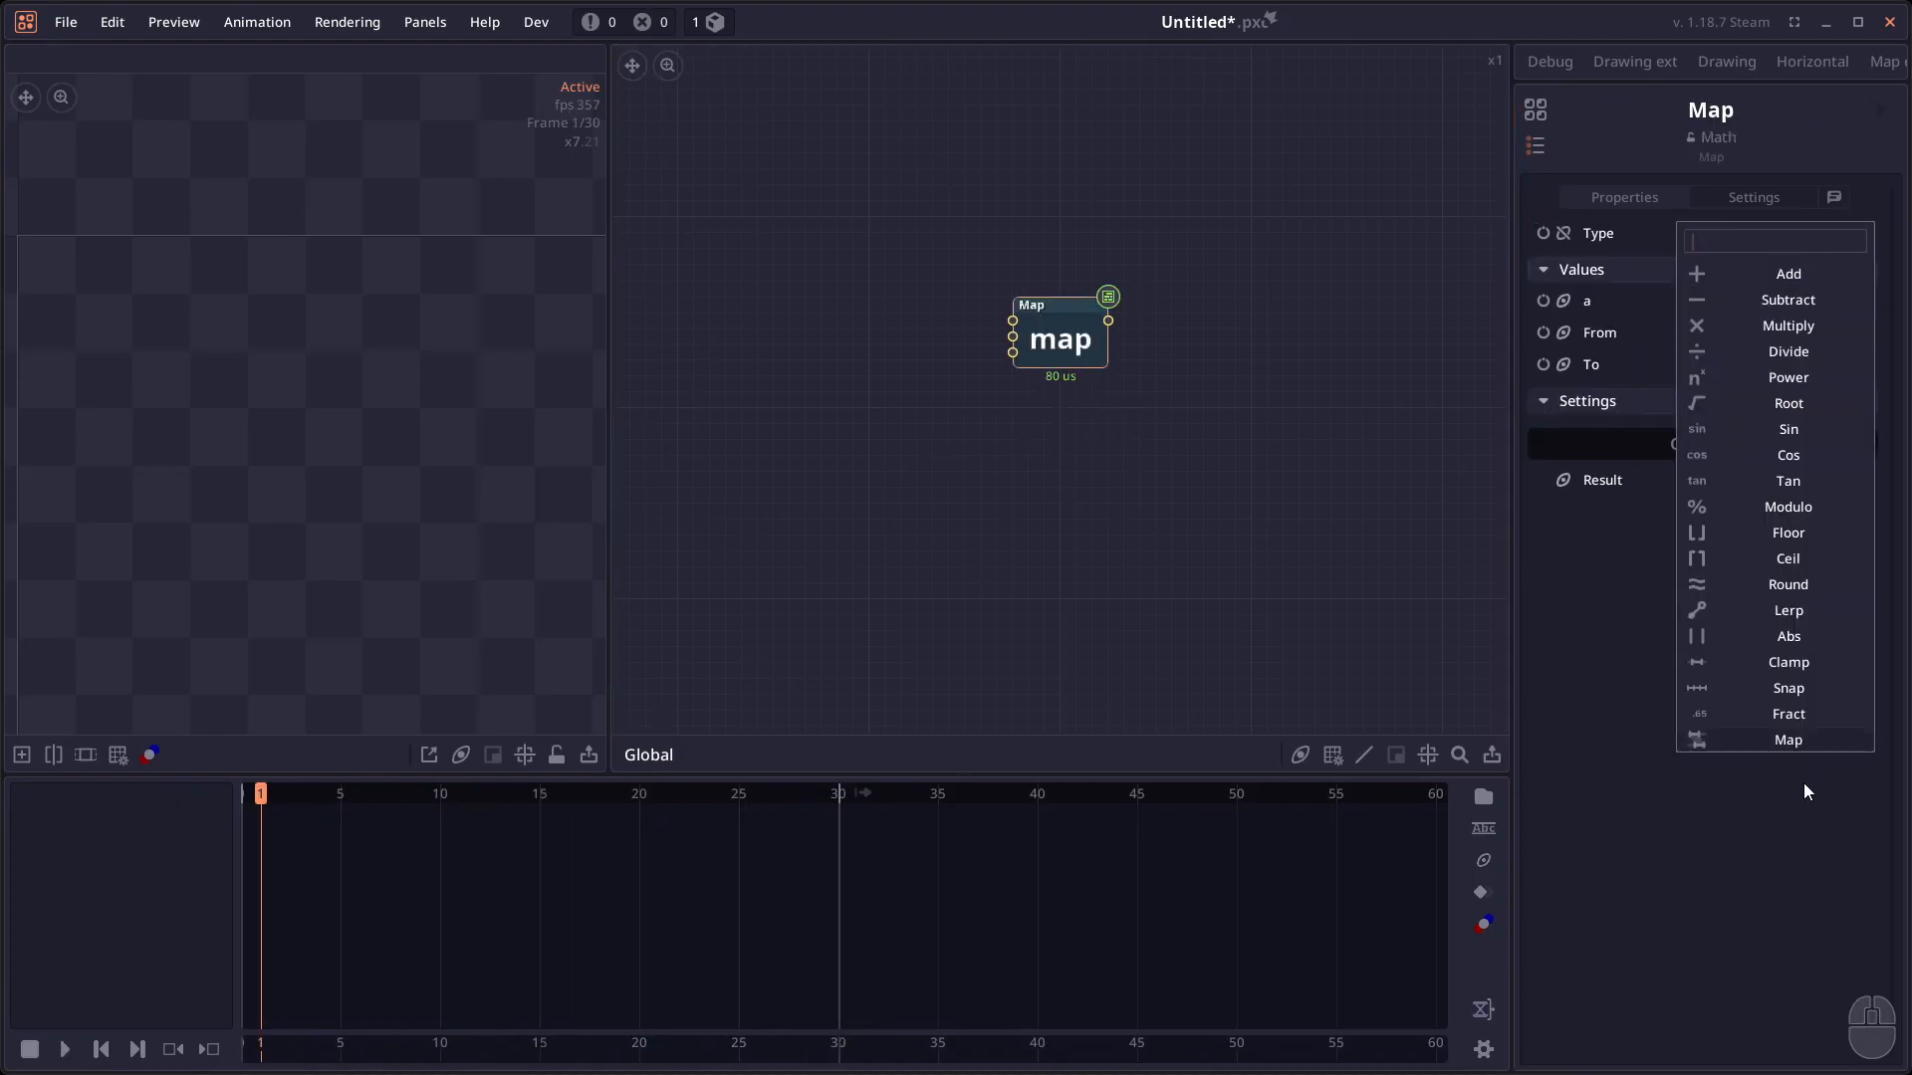
{"action": "left_click", "coordinate": [1796, 742]}
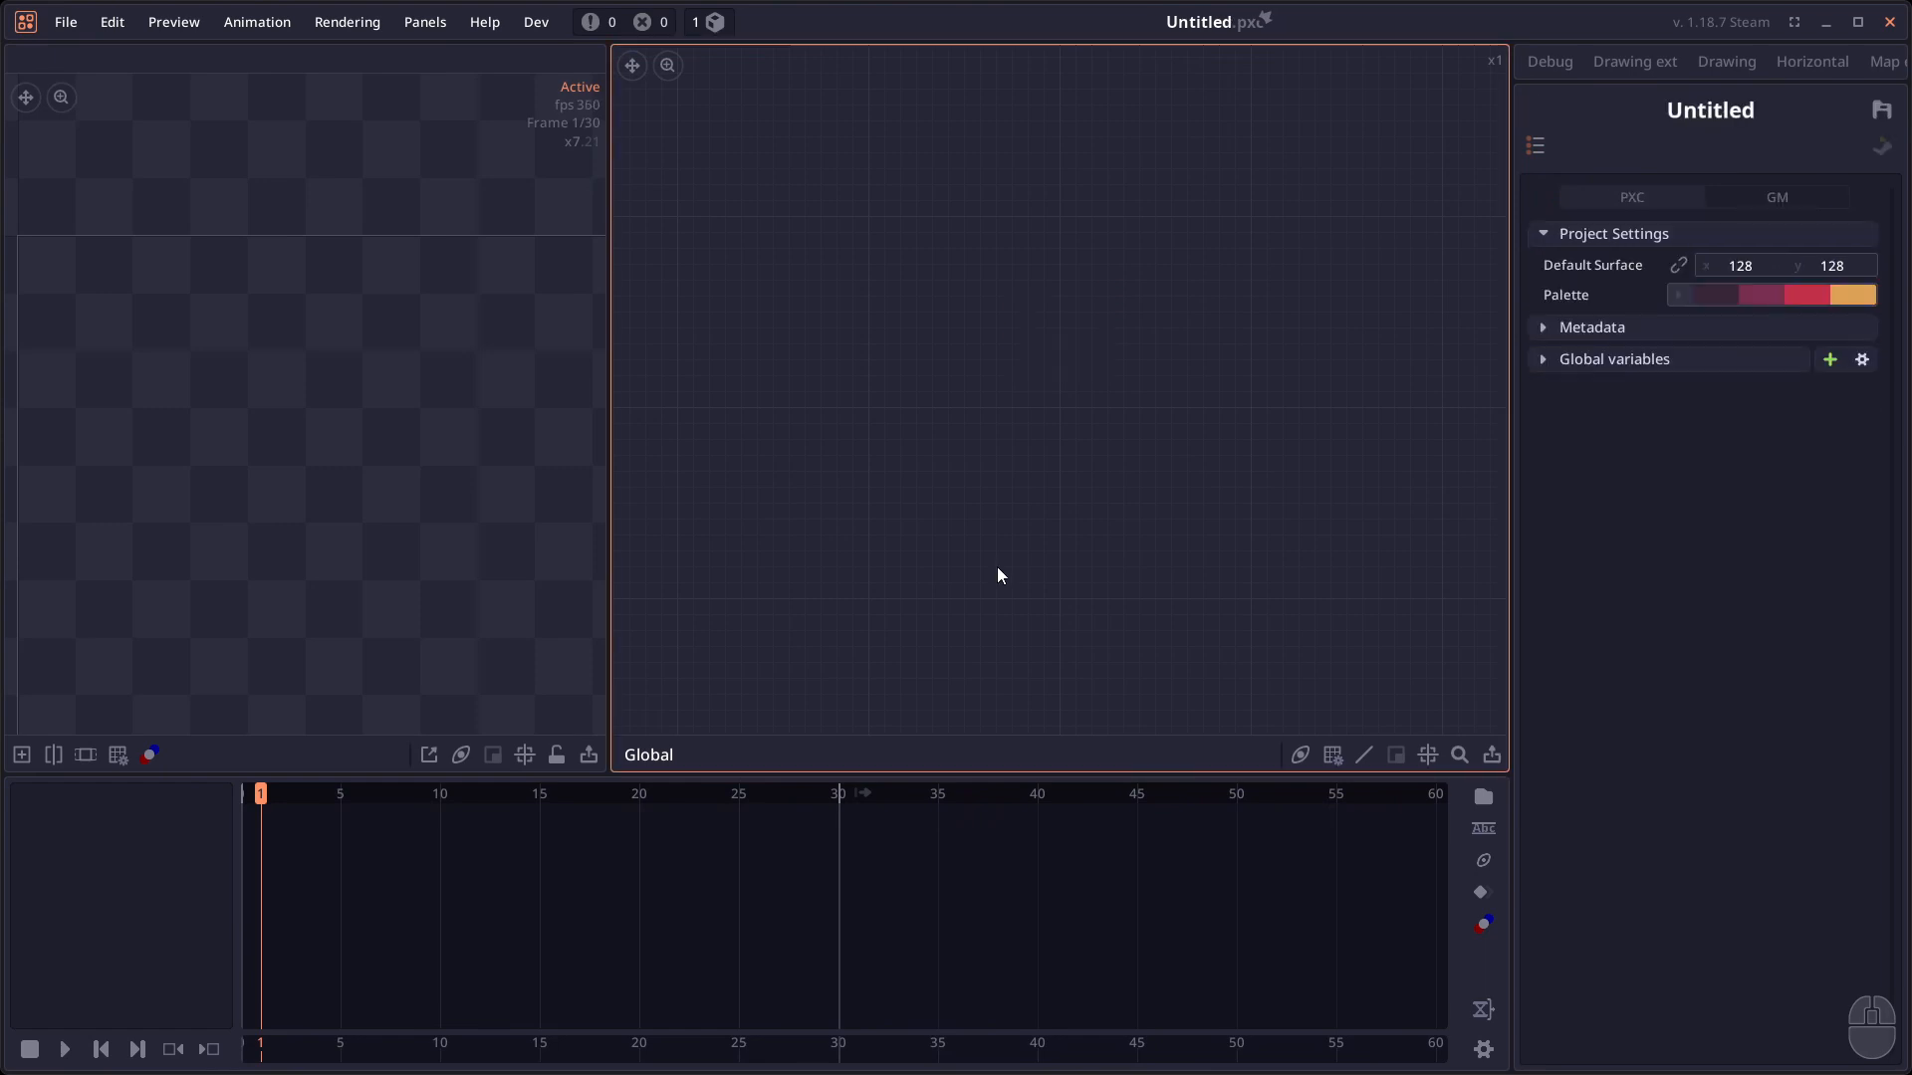
Cycle through the preview's Split view modes.
{"action": "left_click", "coordinate": [51, 751], "text": "shift"}
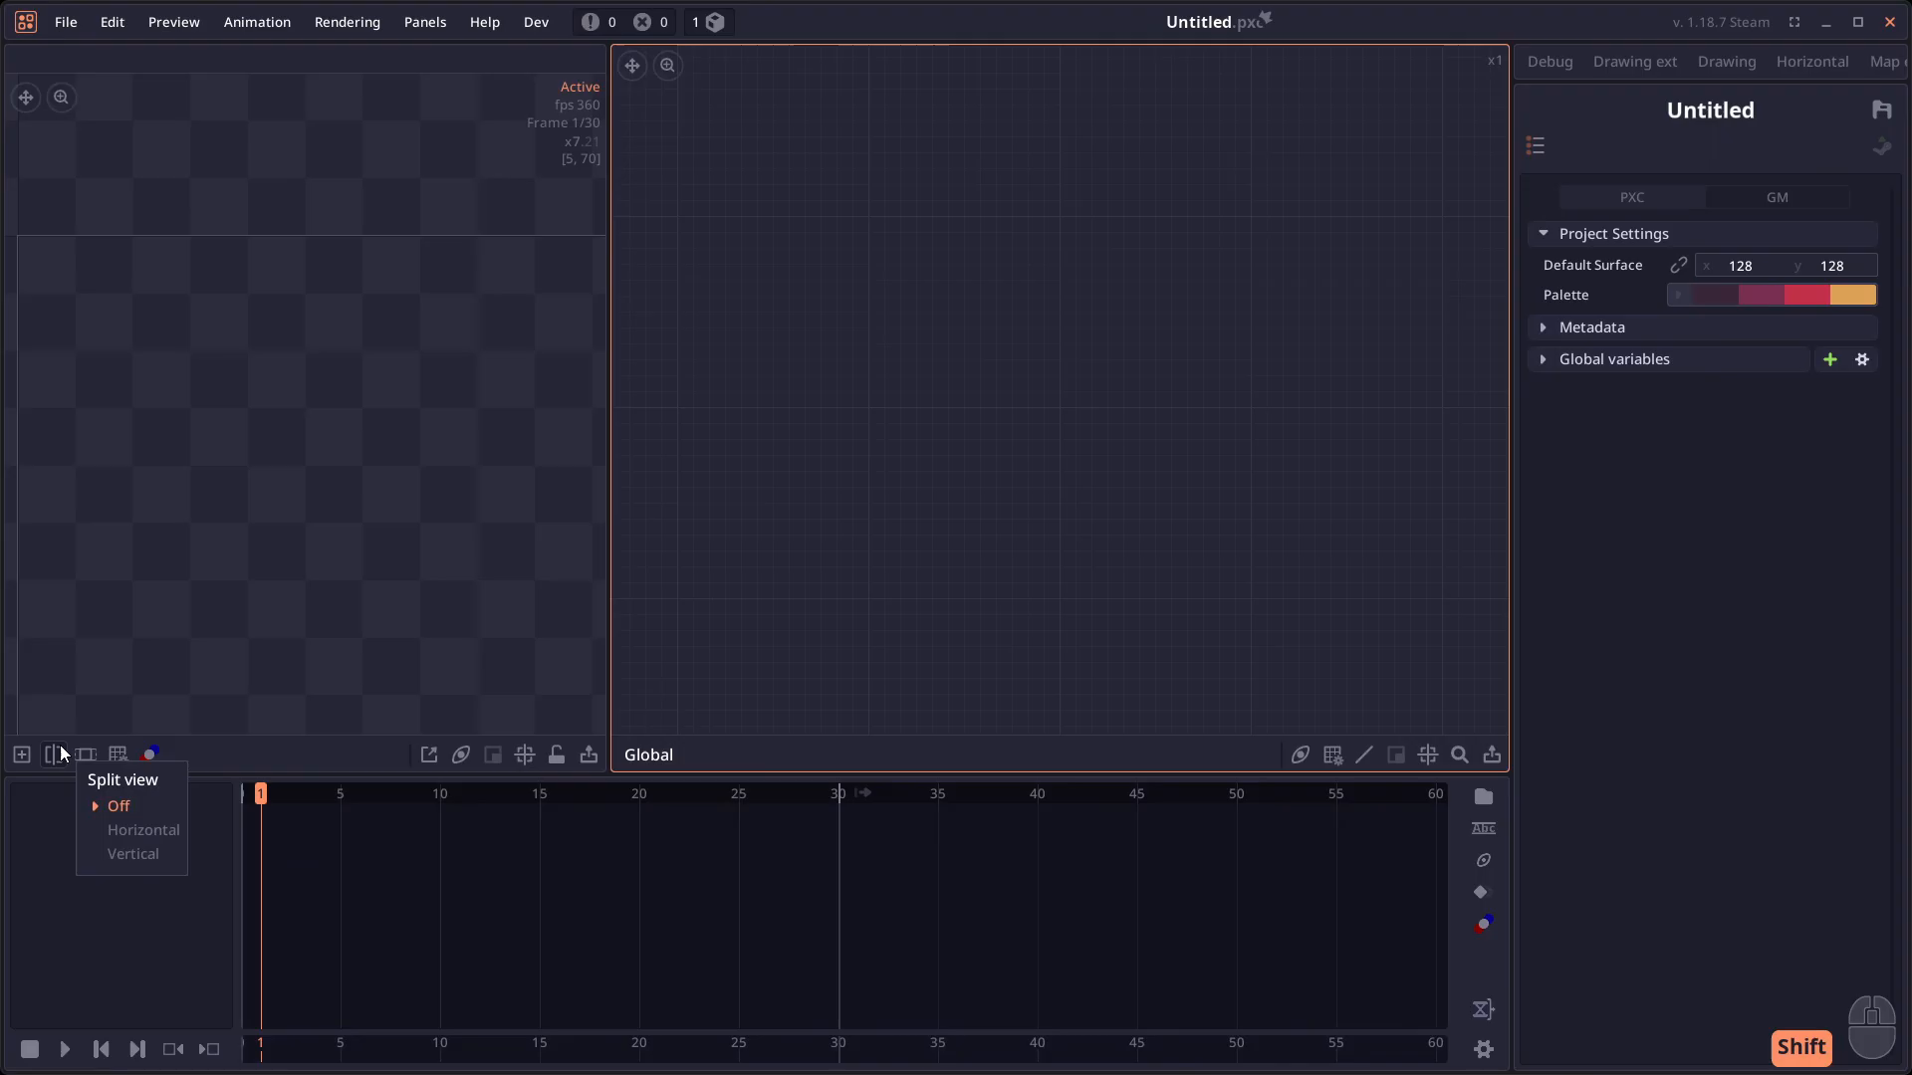
{"action": "left_click", "coordinate": [54, 751], "text": "shift"}
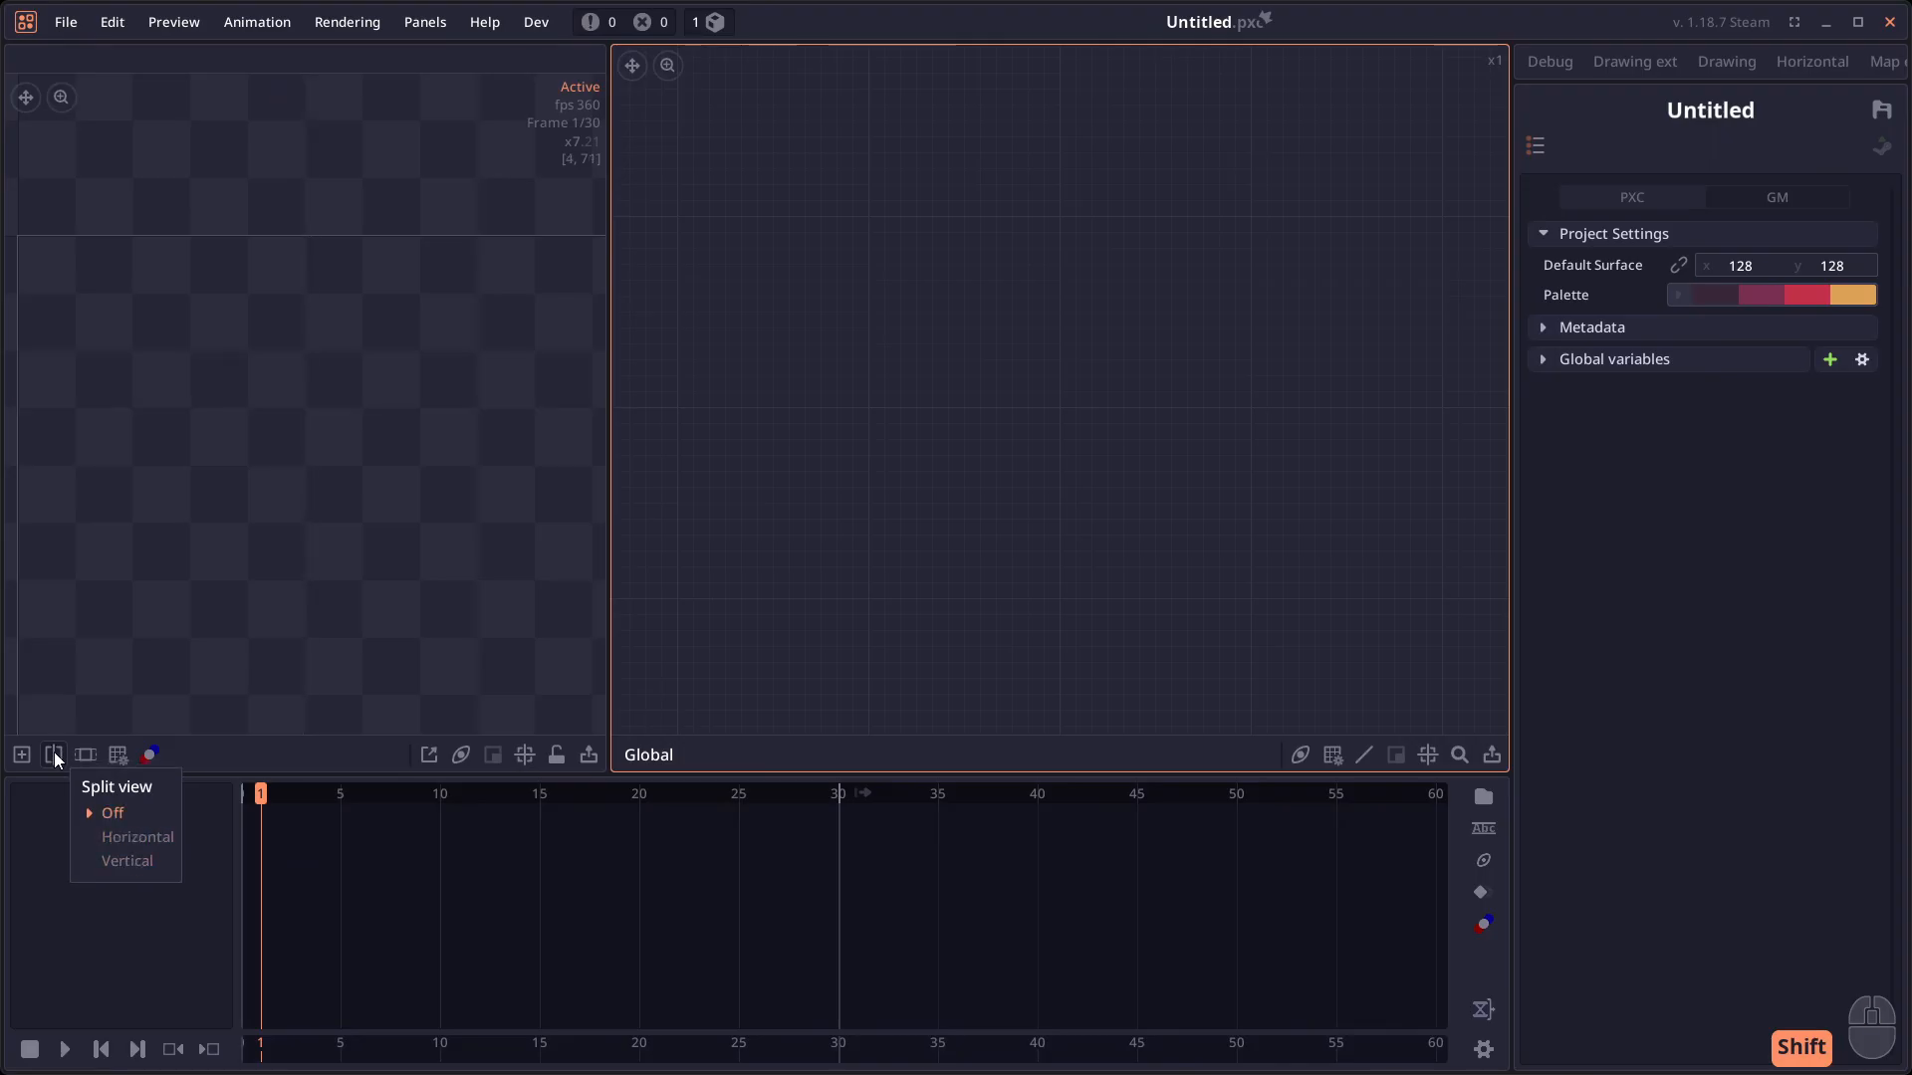
{"action": "left_click", "coordinate": [53, 751], "text": "shift"}
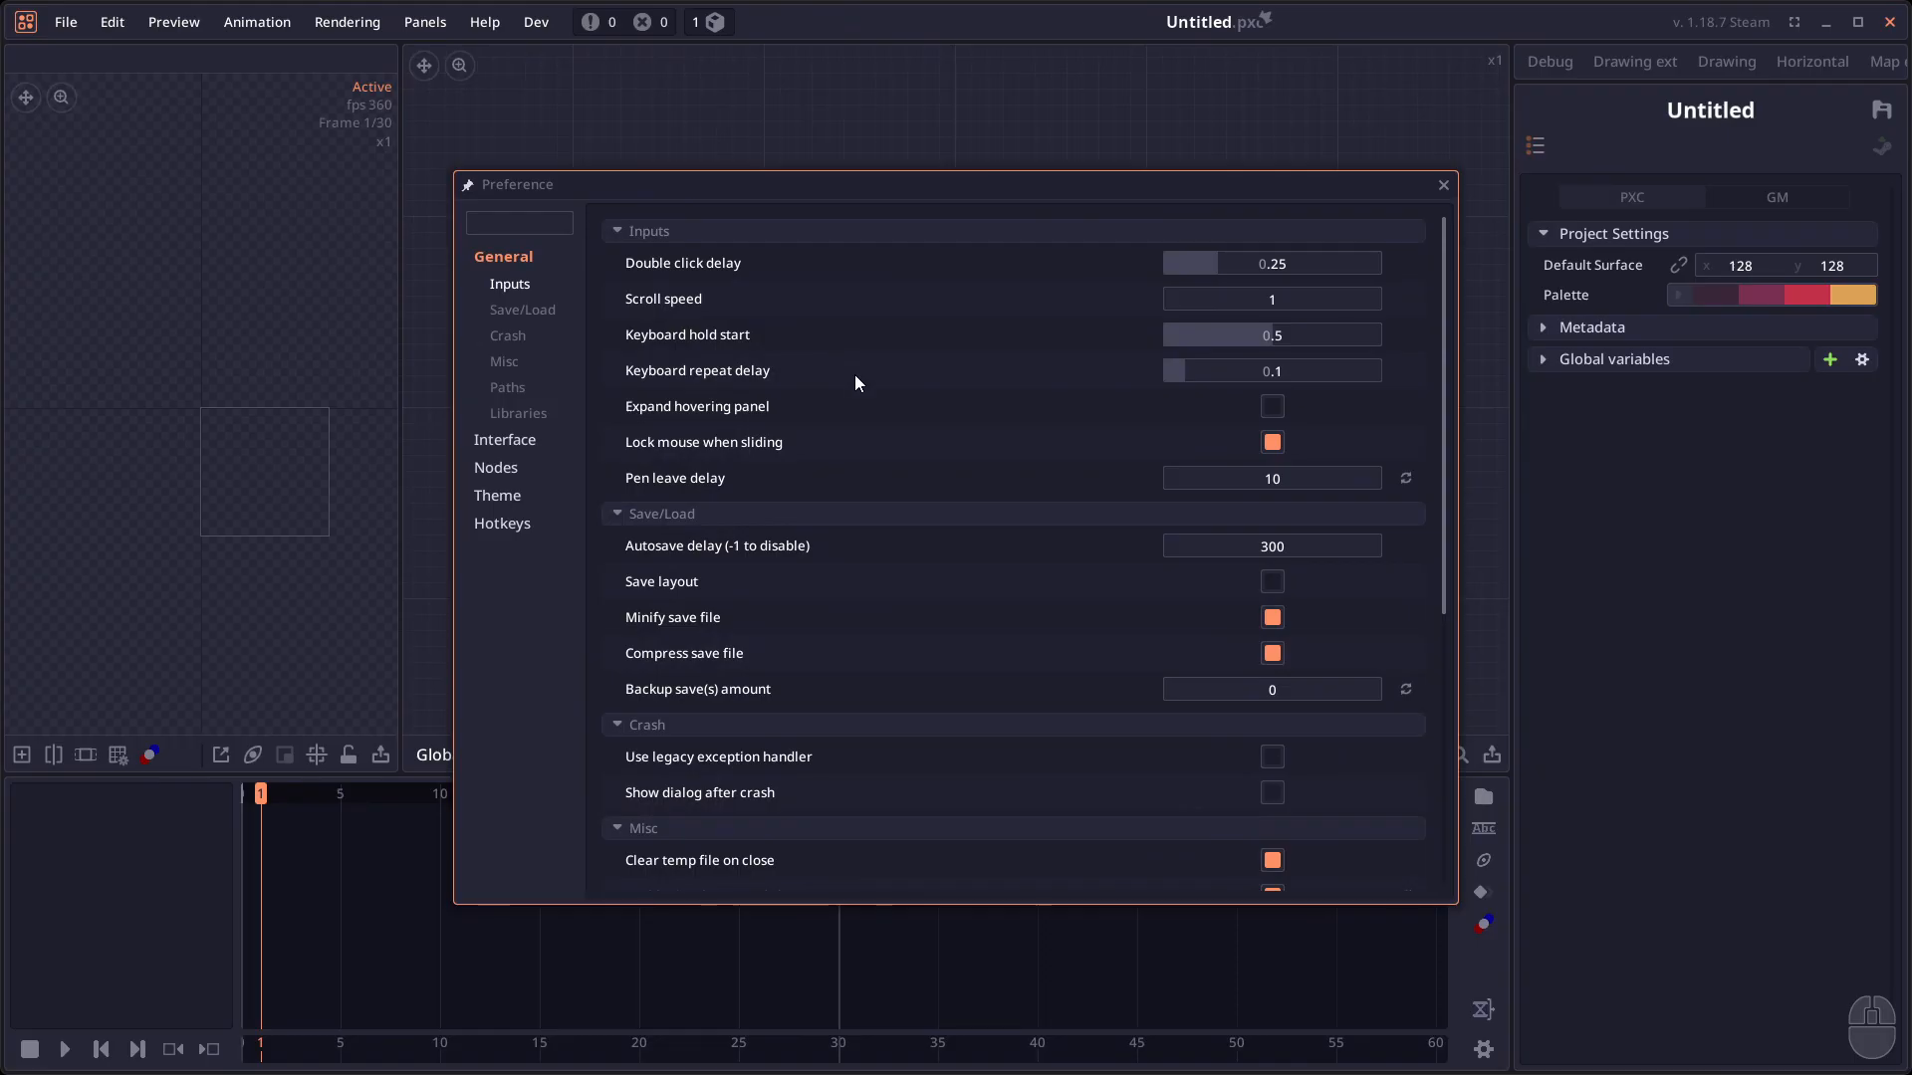
Collapse and expand the setting groups on the General preferences page.
{"action": "double_click", "coordinate": [673, 227]}
{"action": "left_click", "coordinate": [709, 233]}
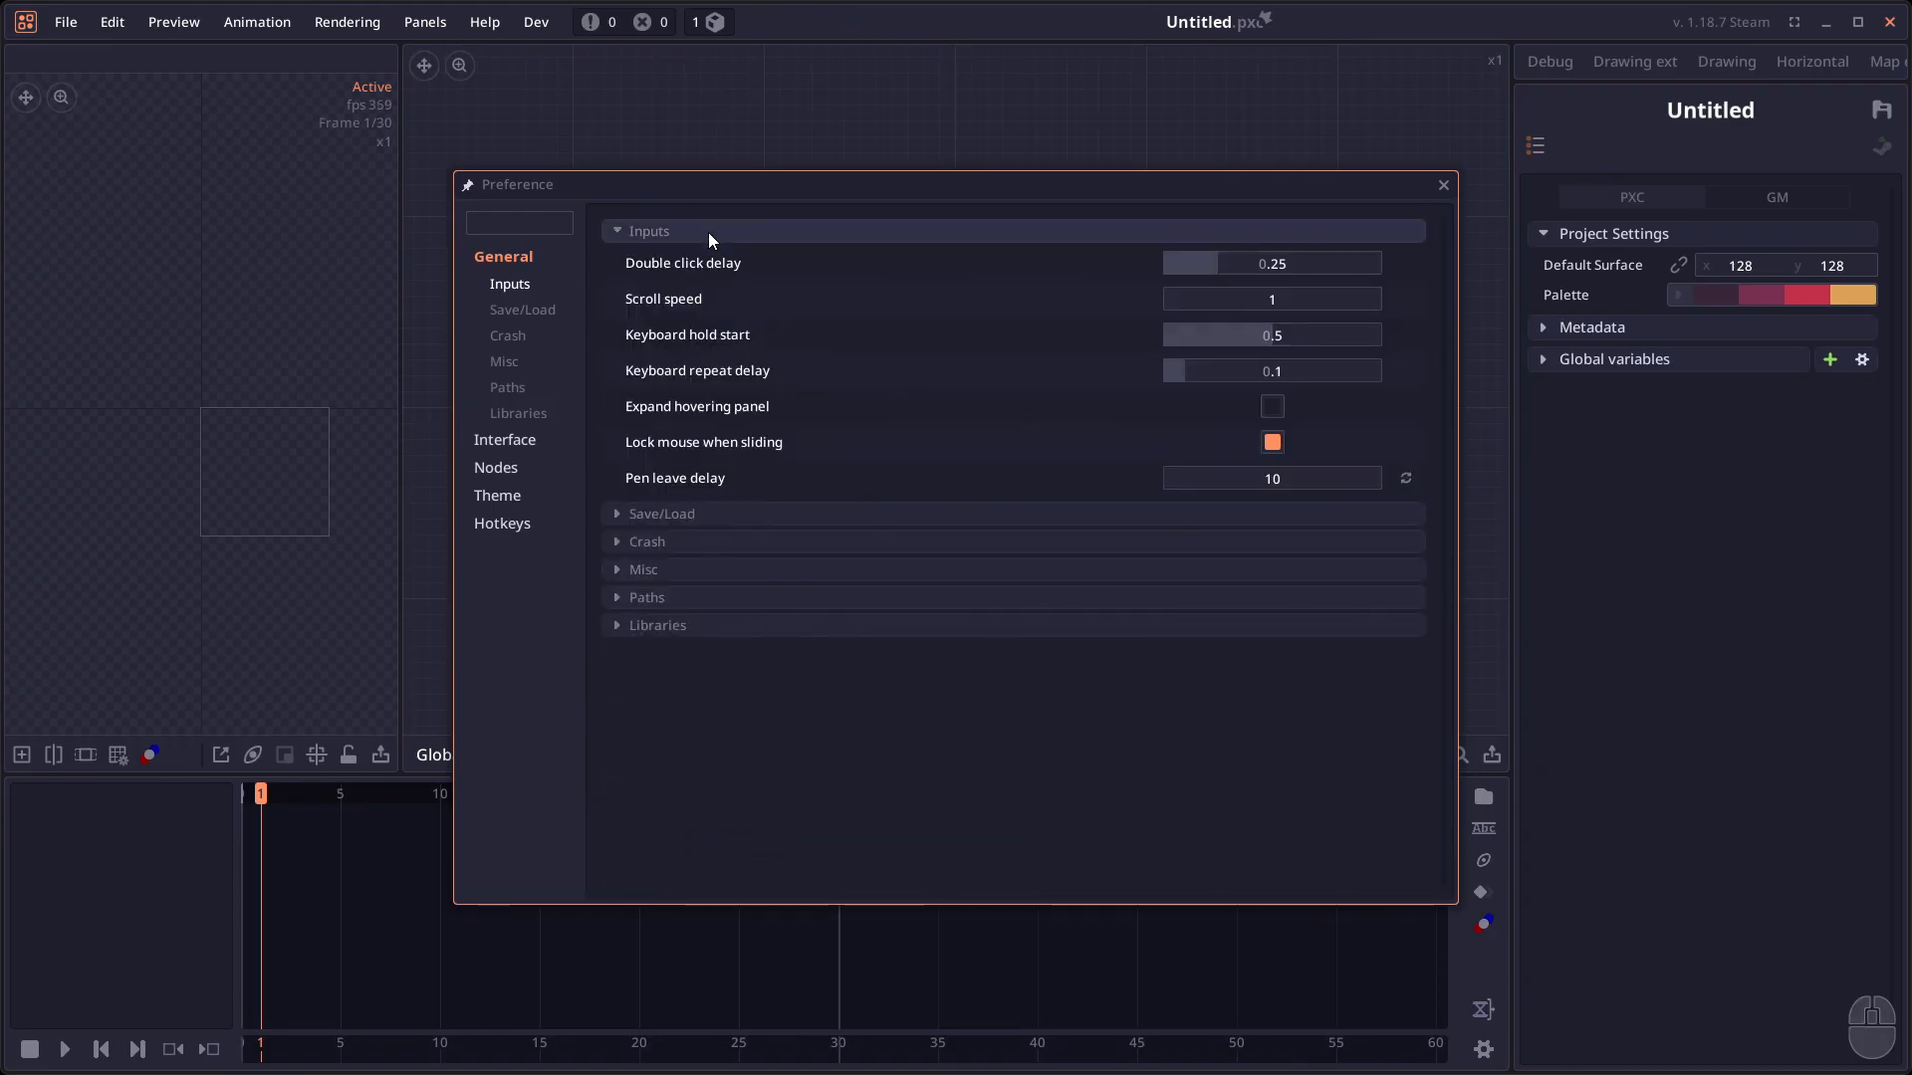
{"action": "left_click", "coordinate": [707, 234]}
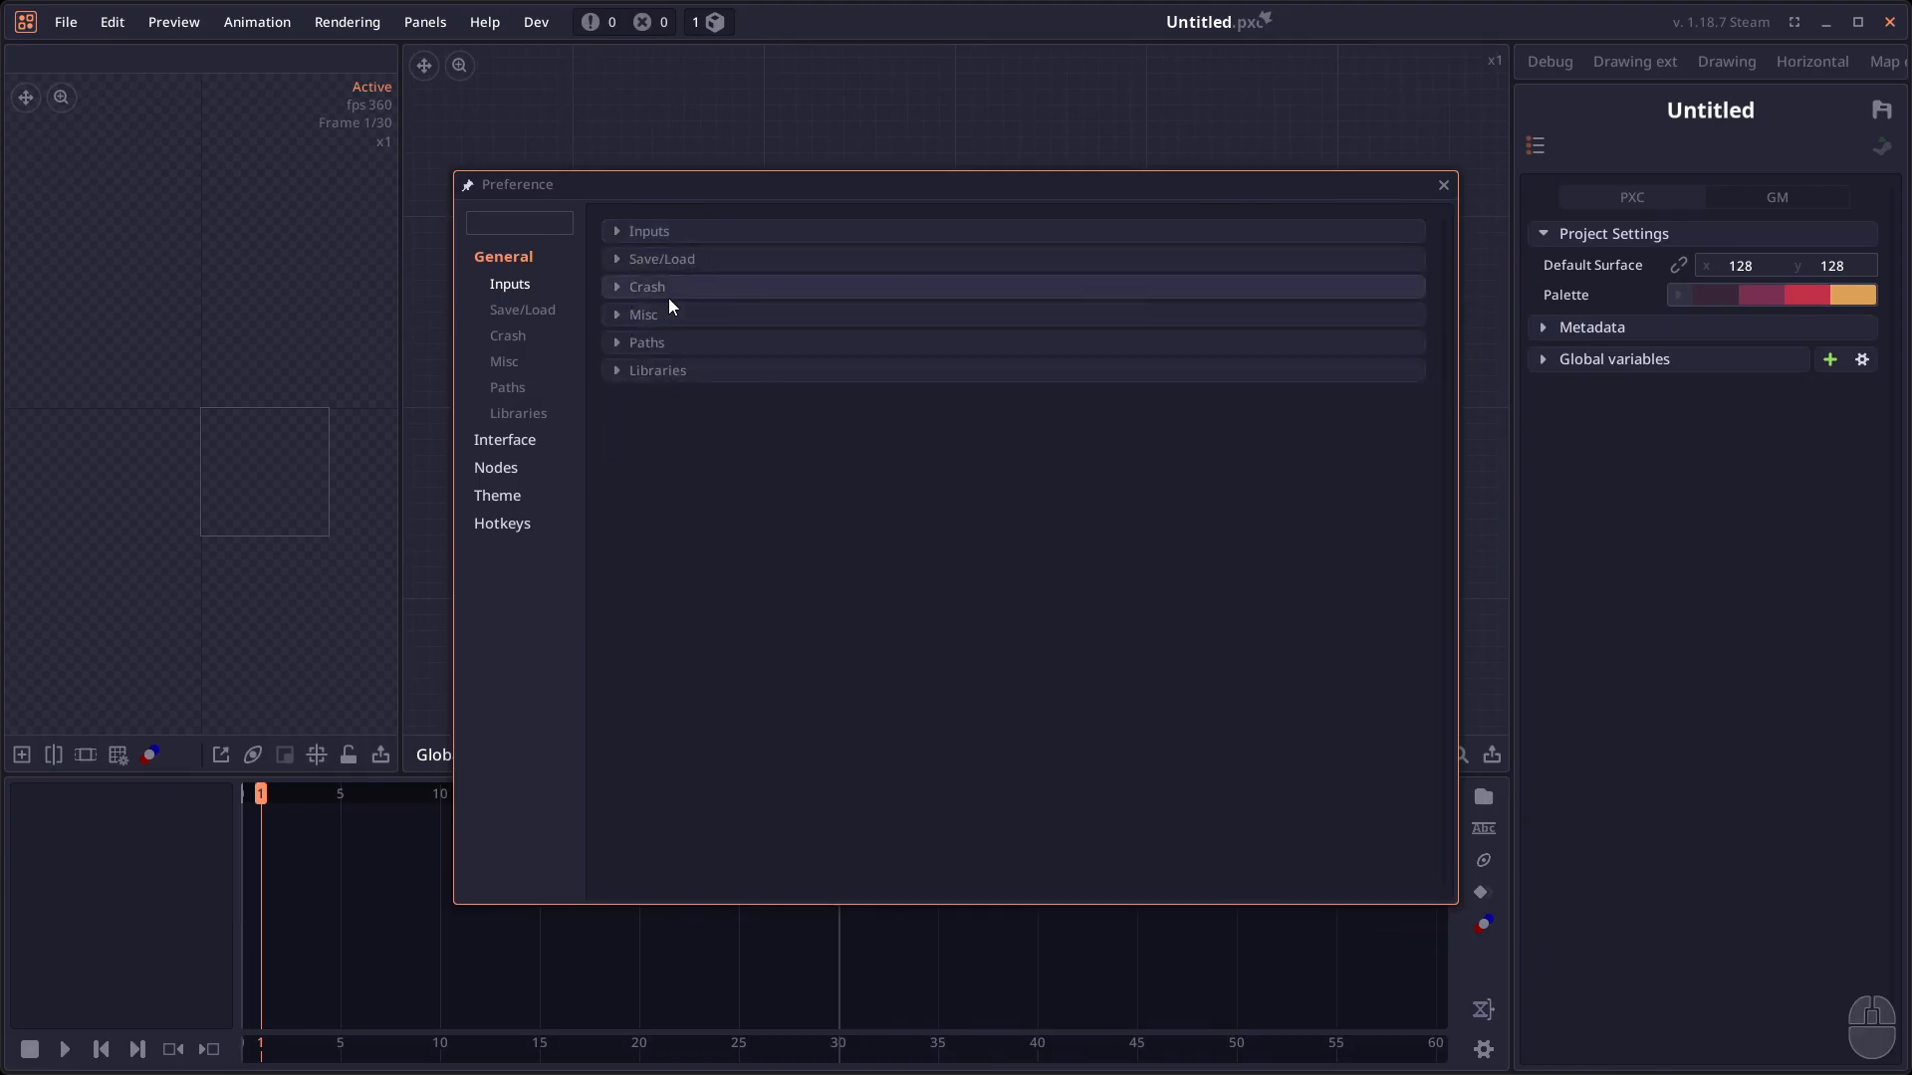
{"action": "left_click", "coordinate": [696, 319]}
{"action": "left_click", "coordinate": [673, 456]}
Open the Theme preferences and examine the Global, Main and other groups of the color list.
{"action": "left_click", "coordinate": [535, 494]}
{"action": "scroll", "coordinate": [988, 552], "scroll_direction": "down", "scroll_amount": 4}
{"action": "scroll", "coordinate": [989, 551], "scroll_direction": "up", "scroll_amount": 4}
{"action": "scroll", "coordinate": [972, 470], "scroll_direction": "down", "scroll_amount": 6}
{"action": "scroll", "coordinate": [972, 422], "scroll_direction": "down", "scroll_amount": 6}
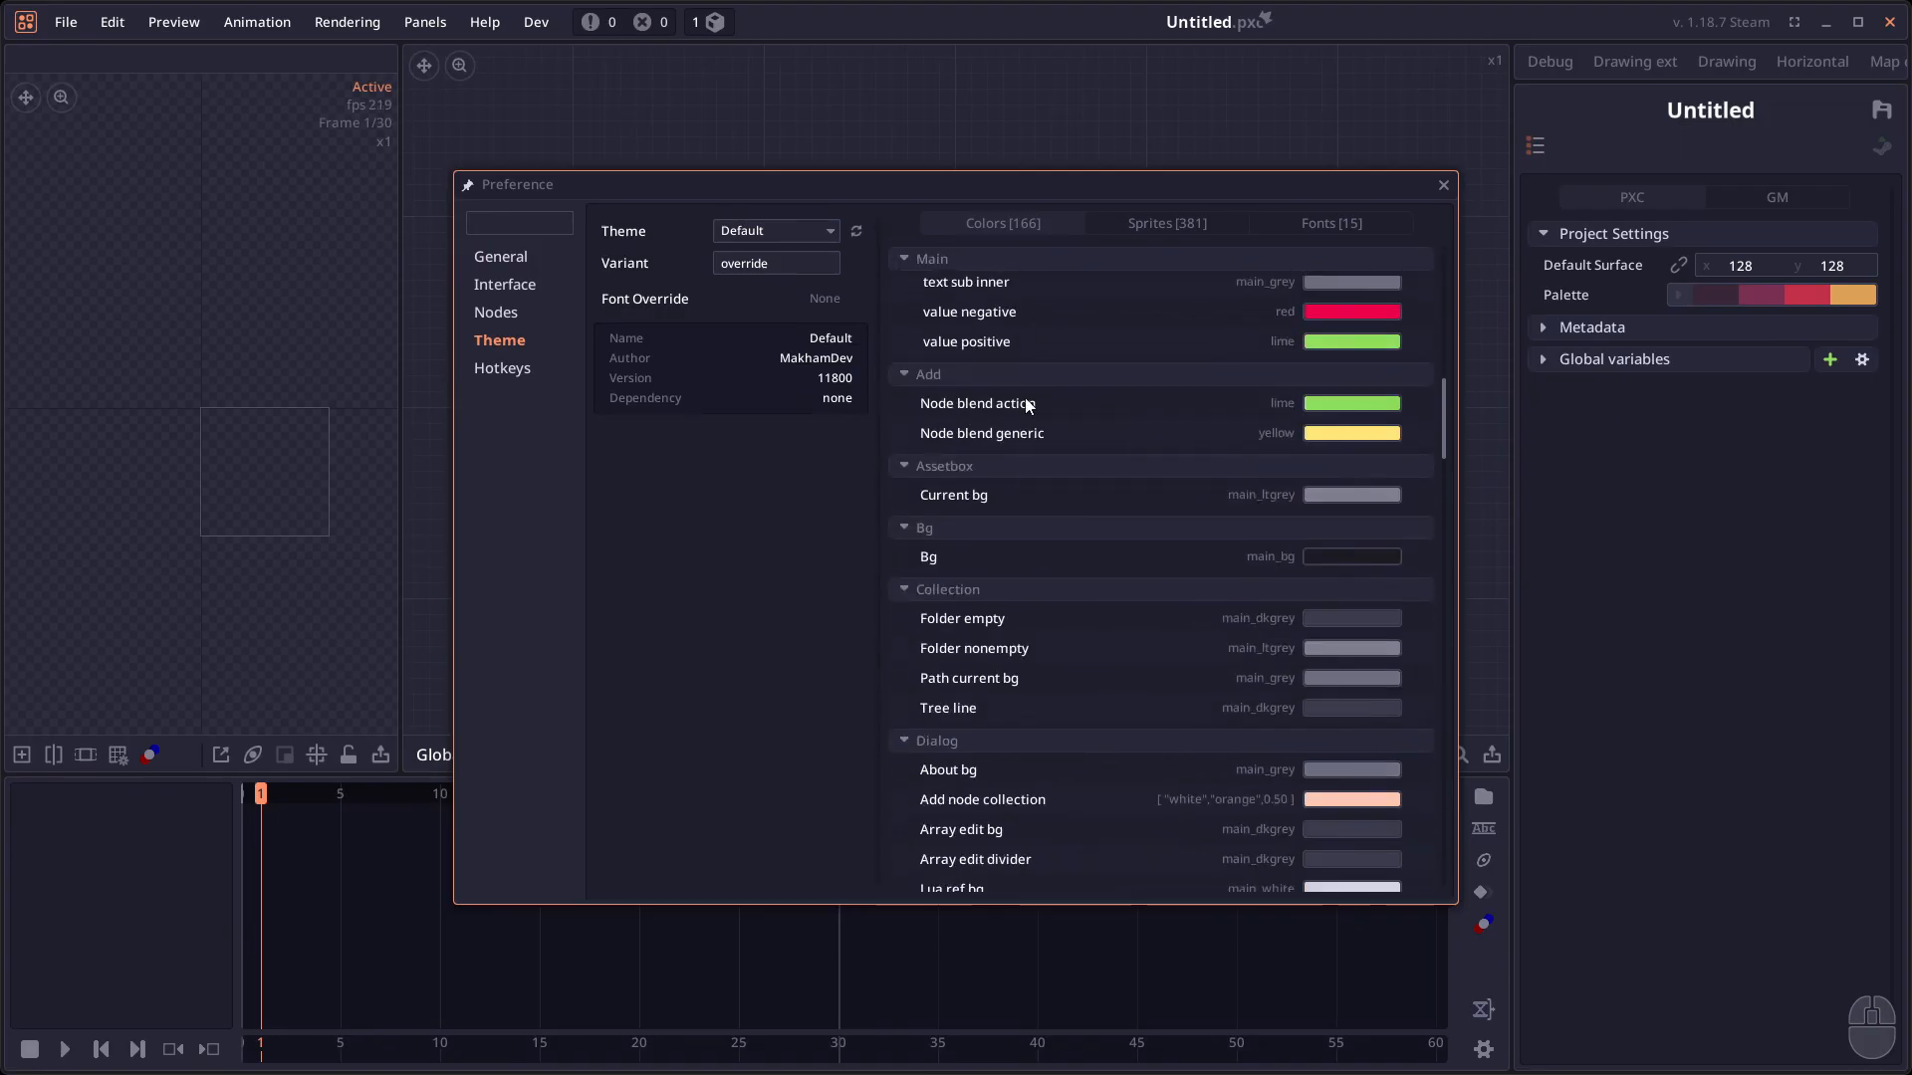
{"action": "scroll", "coordinate": [1210, 621], "scroll_direction": "up", "scroll_amount": 4}
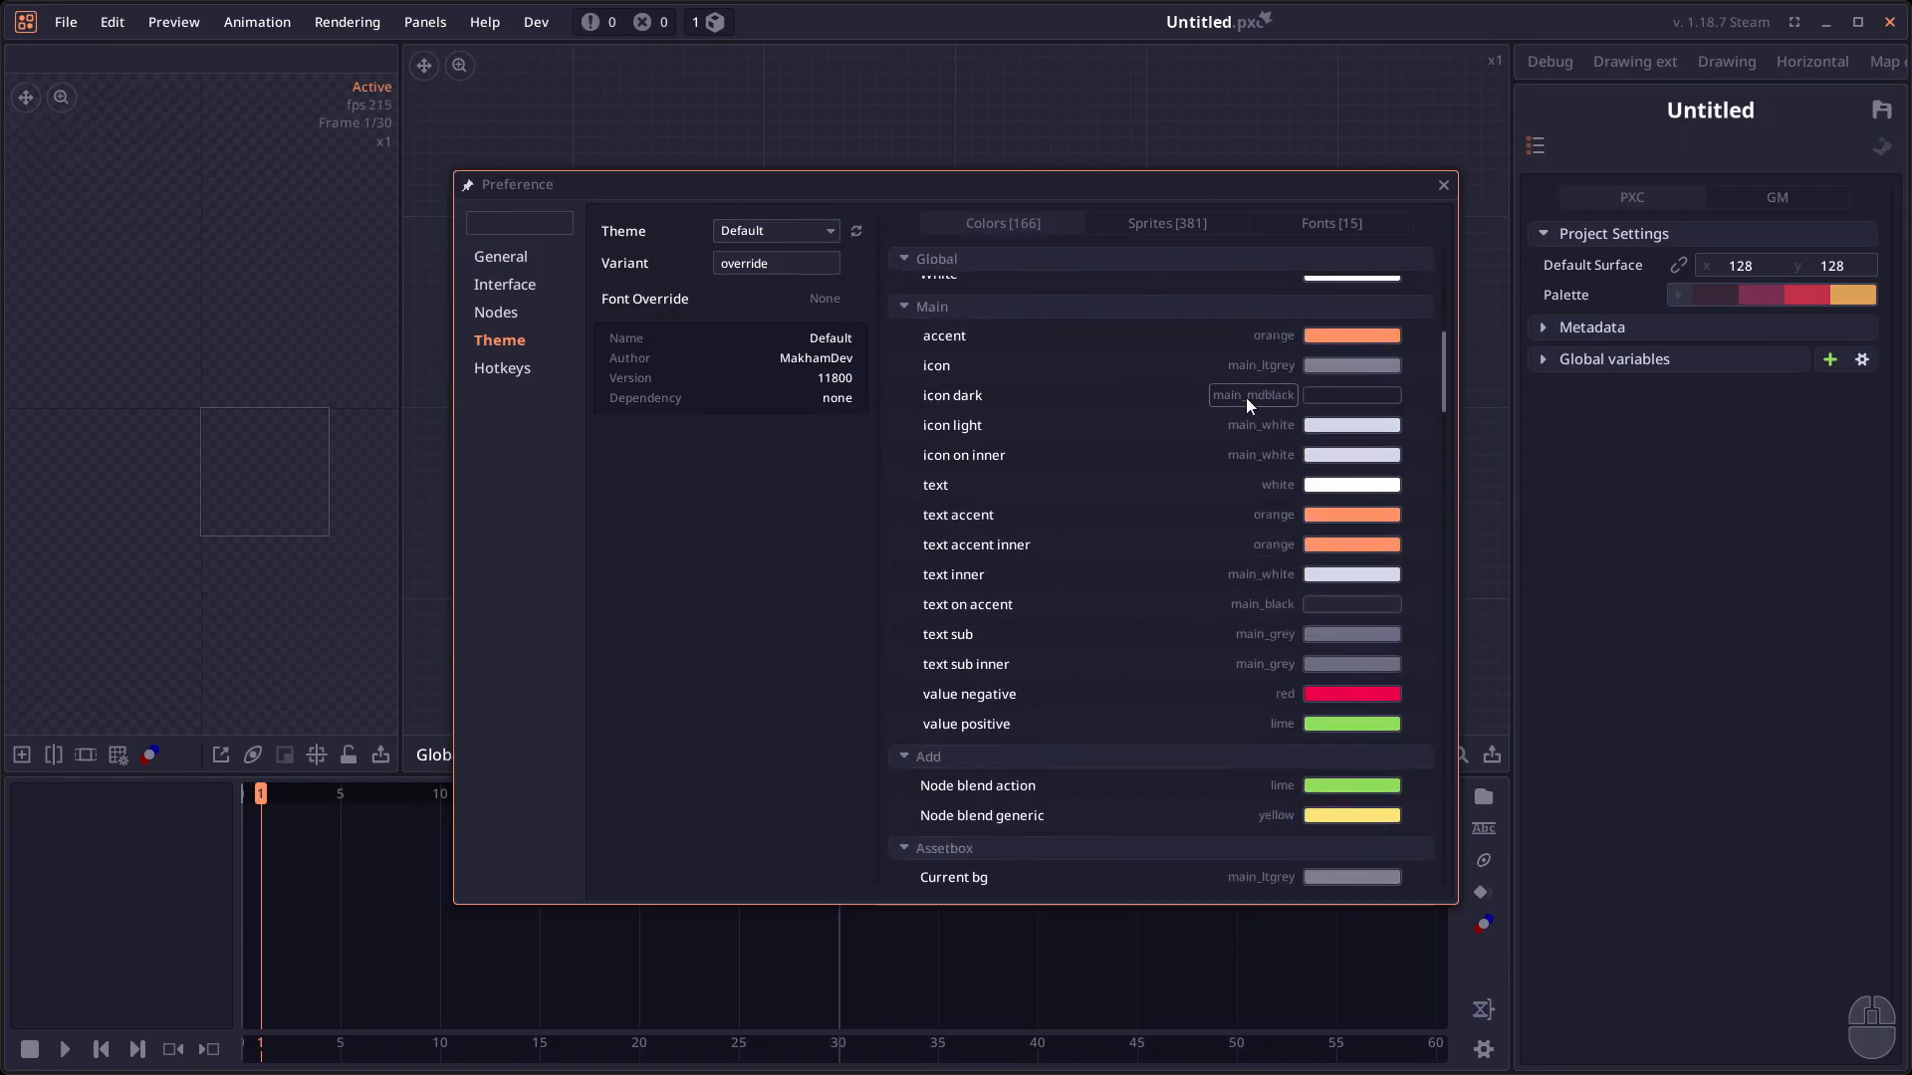
{"action": "scroll", "coordinate": [1246, 397], "scroll_direction": "up", "scroll_amount": 3}
{"action": "scroll", "coordinate": [1137, 397], "scroll_direction": "down", "scroll_amount": 1}
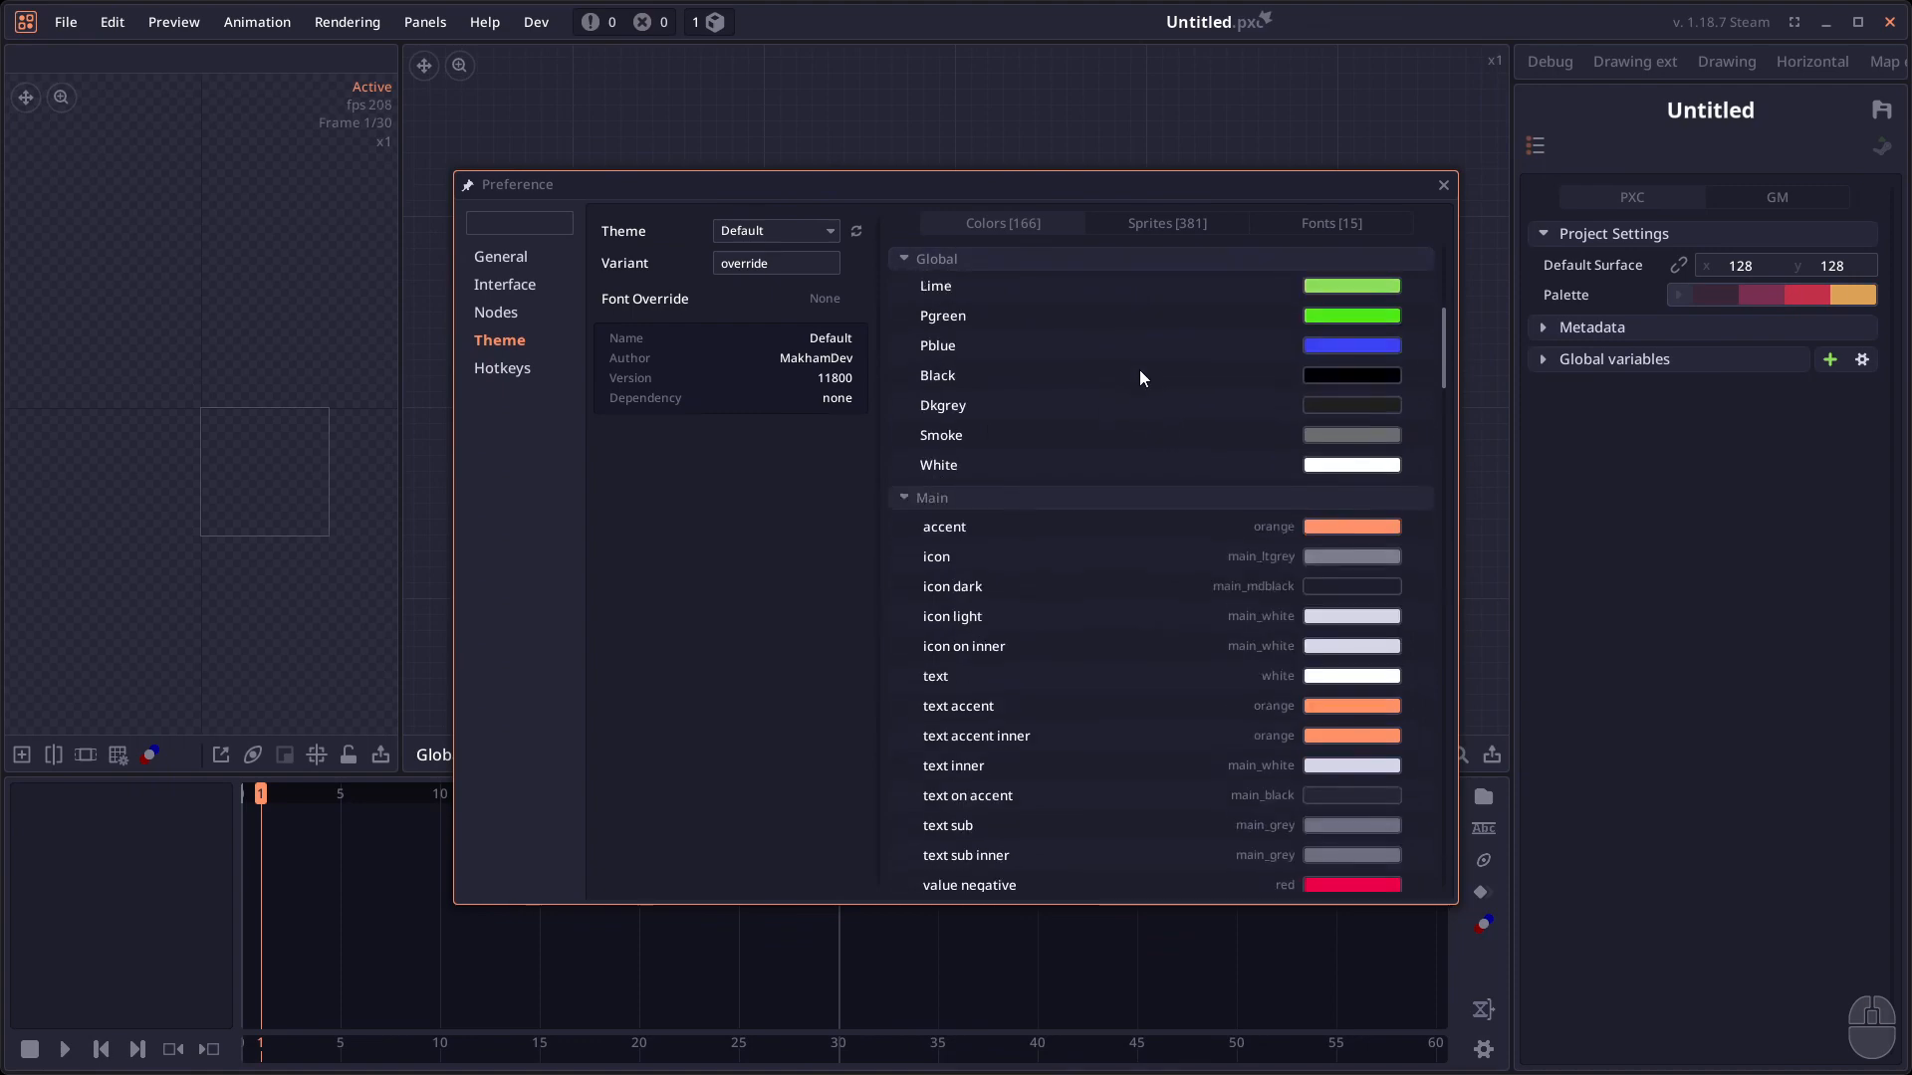
Examine the theme's sprite list and open its font list.
{"action": "left_click", "coordinate": [1195, 229]}
{"action": "scroll", "coordinate": [1131, 449], "scroll_direction": "down", "scroll_amount": 20}
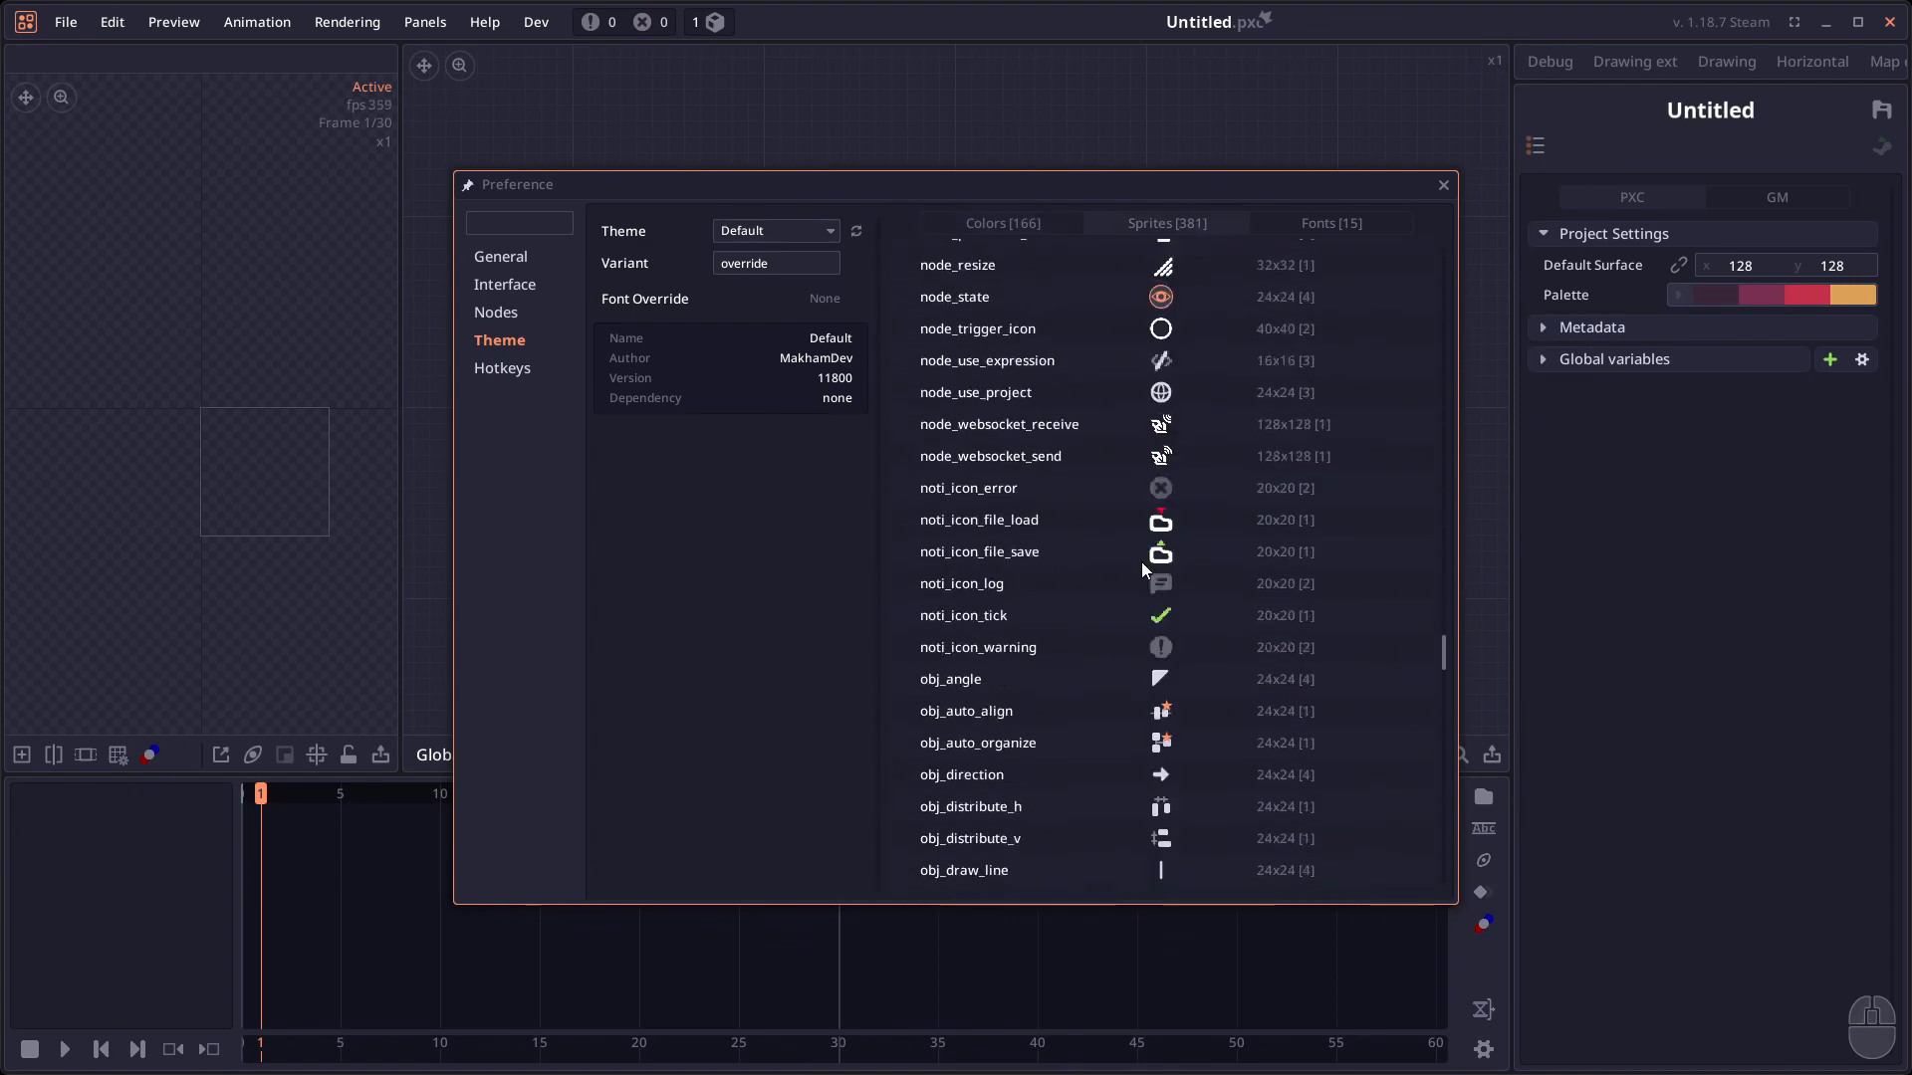
{"action": "left_click", "coordinate": [1324, 221]}
View the global hotkey map in the preferences and open the Nodes settings.
{"action": "left_click", "coordinate": [503, 367]}
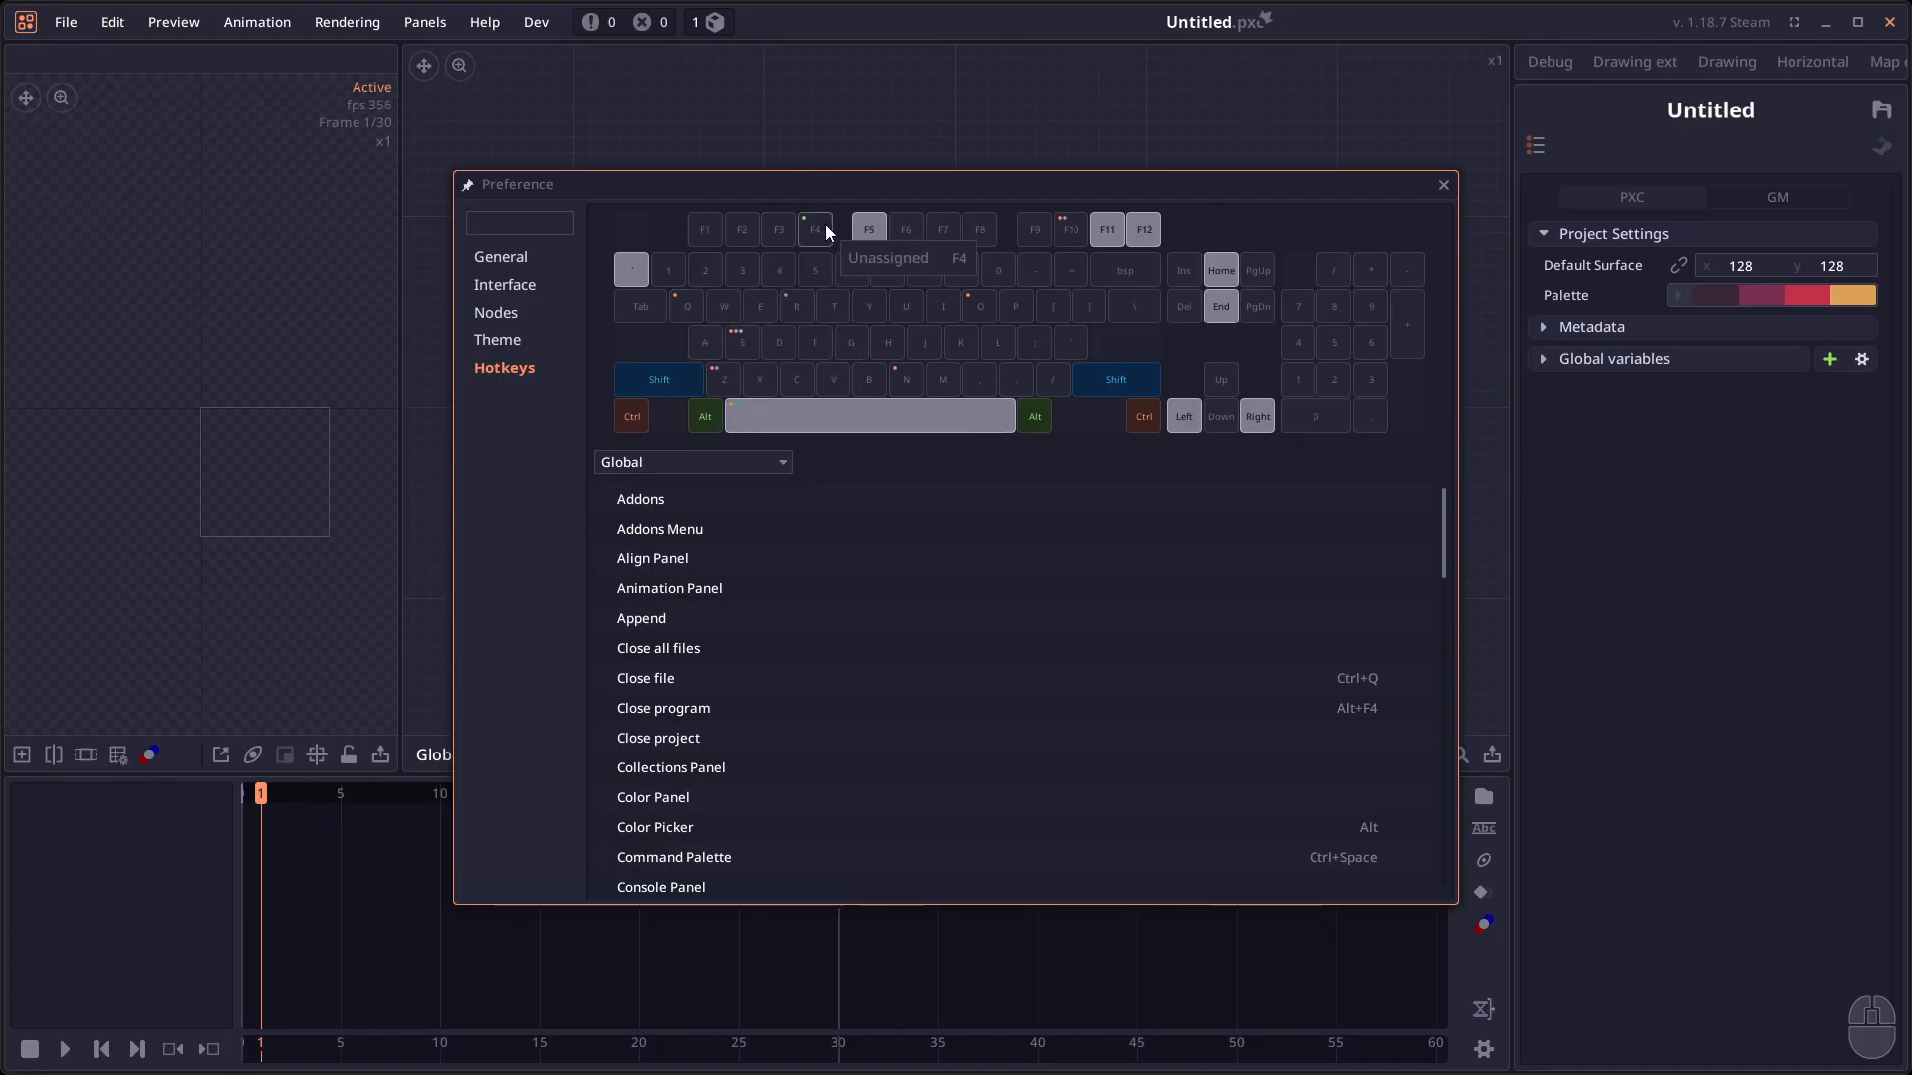
{"action": "left_click", "coordinate": [508, 315]}
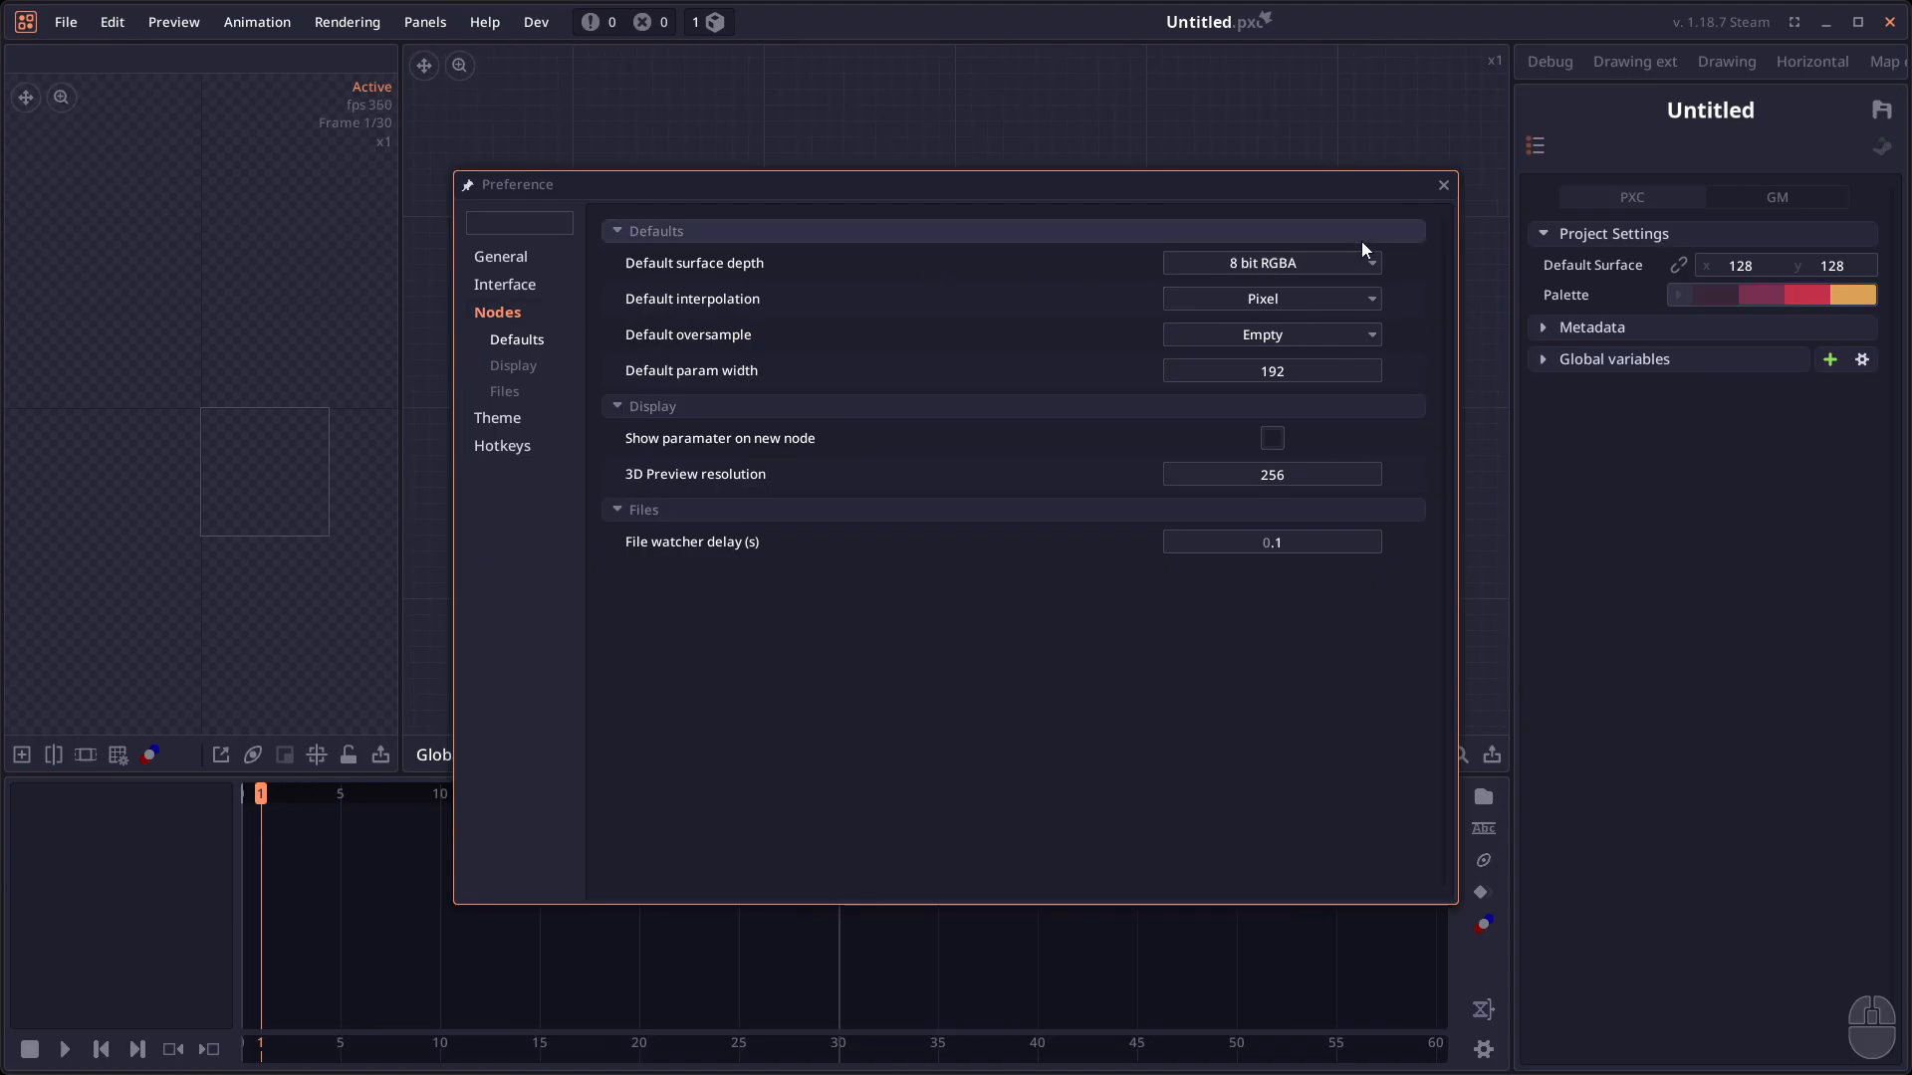